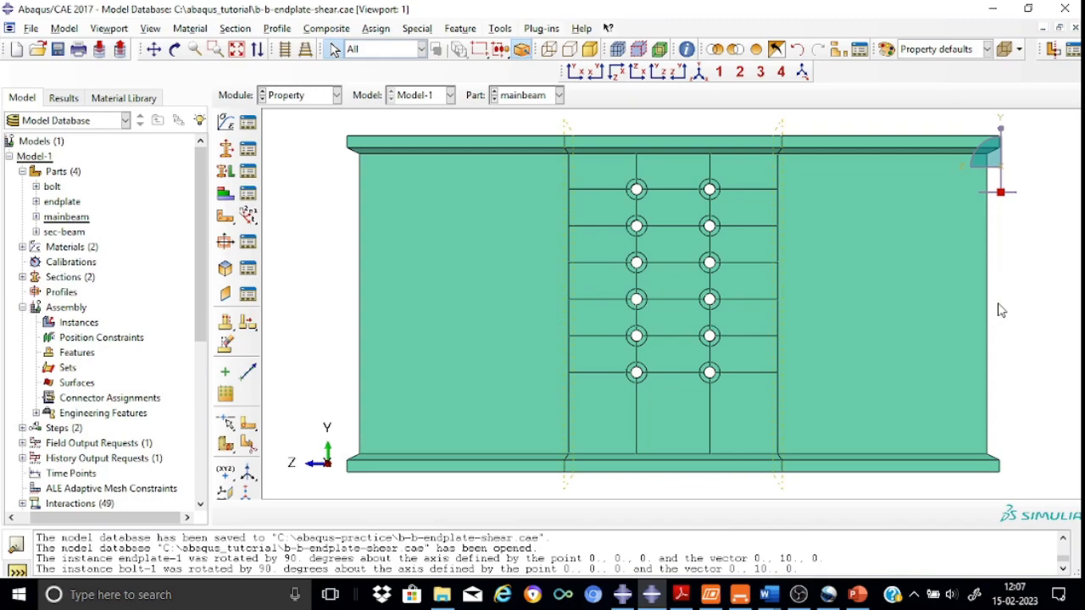
# Review each part of the model — mainbeam, endplate, sec-beam and bolt — in the viewport
pyautogui.click(700, 73)
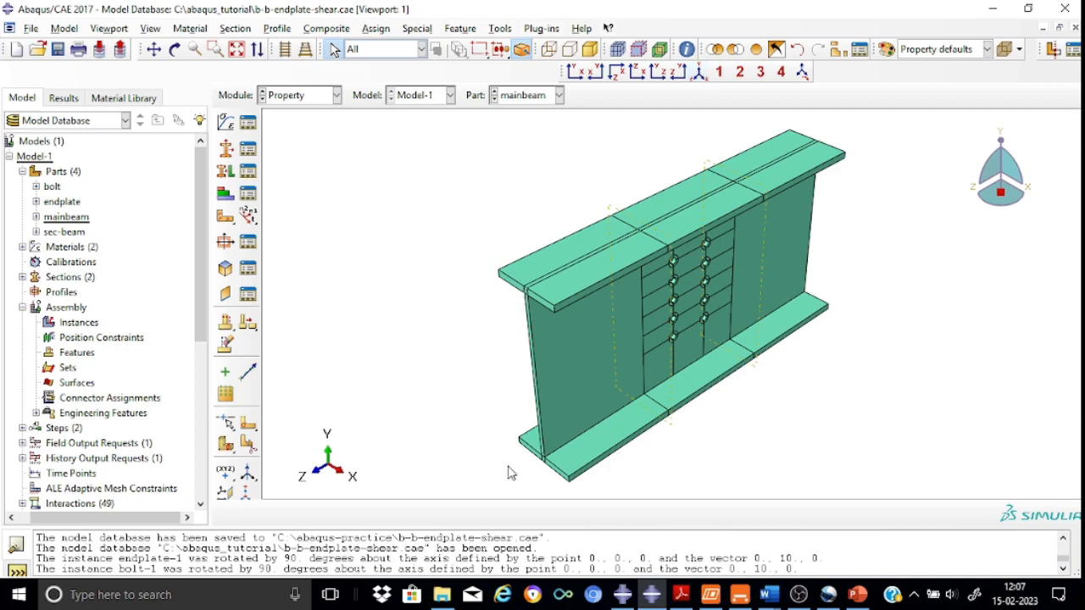
pyautogui.click(559, 96)
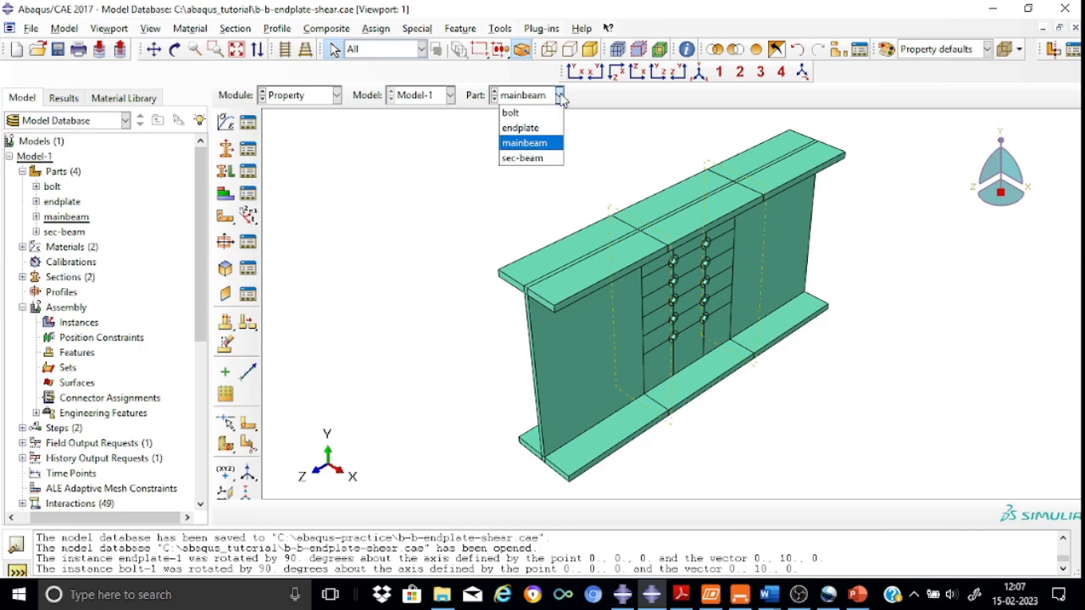
pyautogui.click(551, 129)
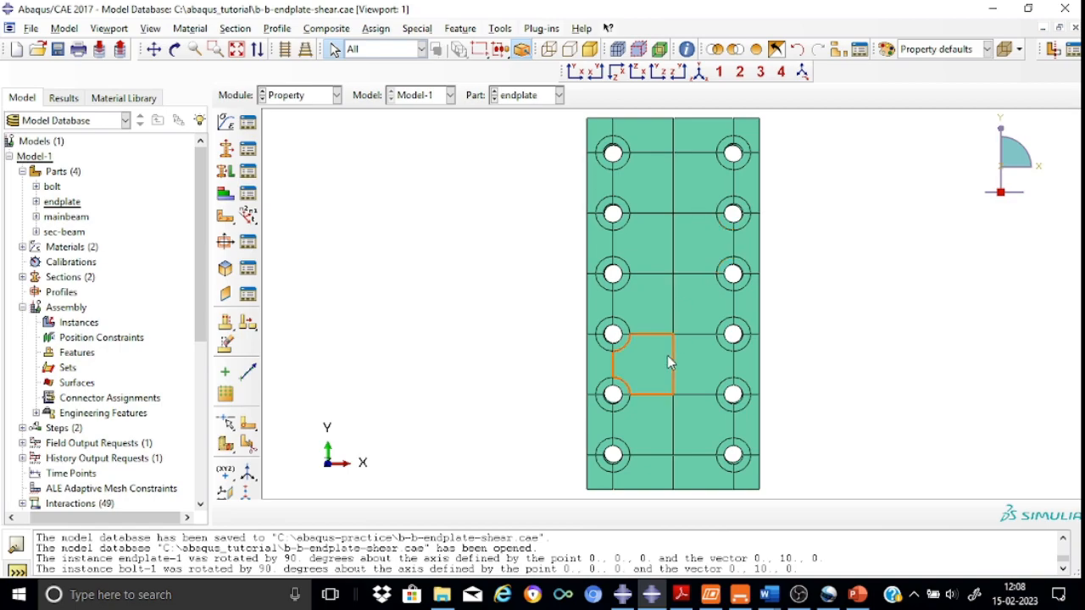
pyautogui.click(559, 95)
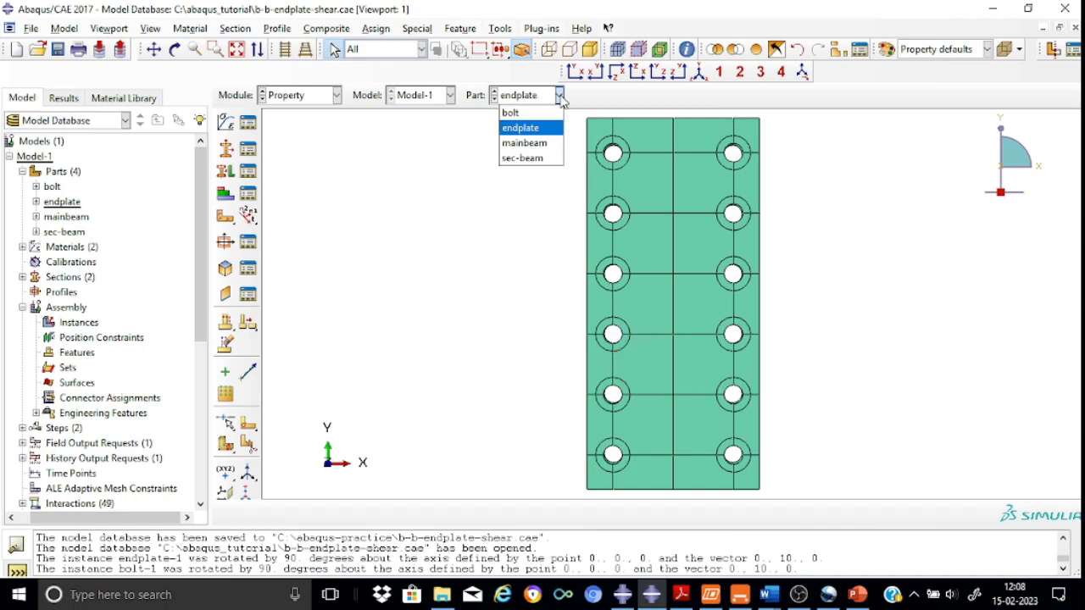
pyautogui.click(536, 159)
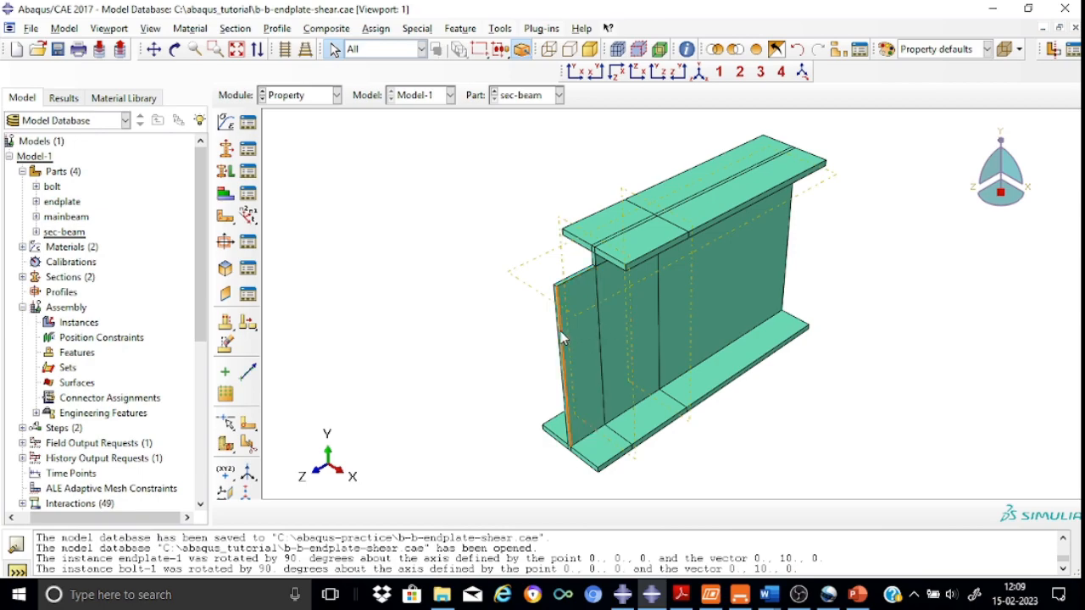
pyautogui.click(560, 96)
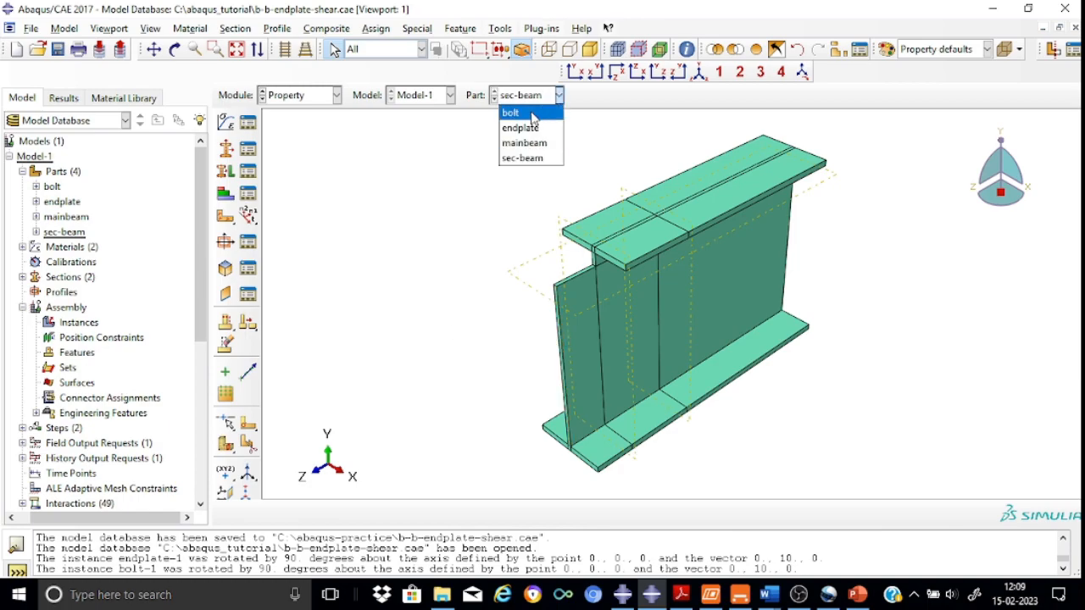
pyautogui.click(533, 116)
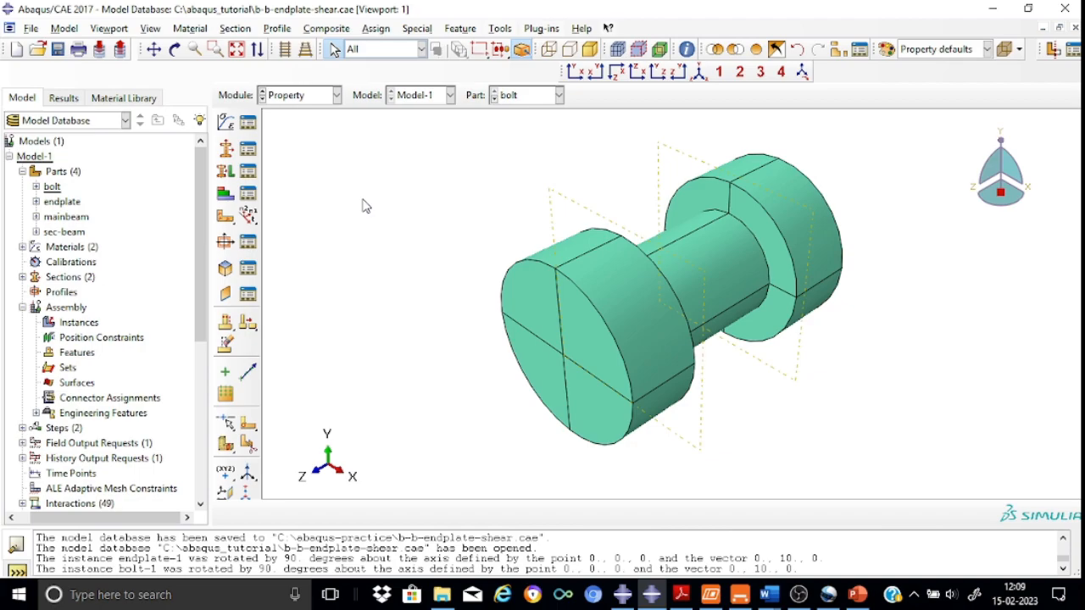
# Inspect the steel material's elastic and plastic properties
pyautogui.click(23, 173)
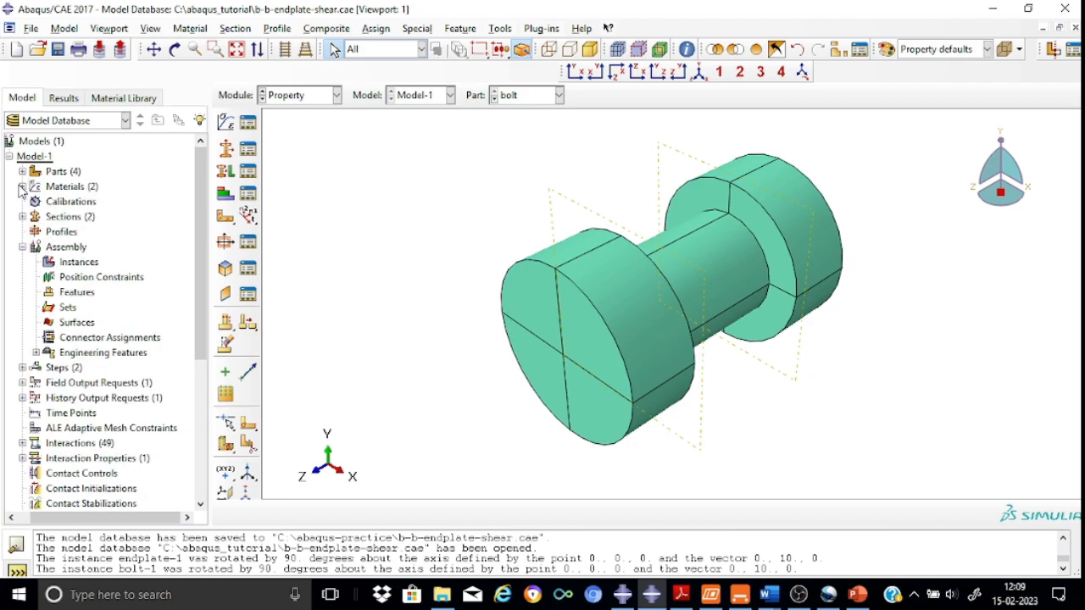
pyautogui.click(22, 187)
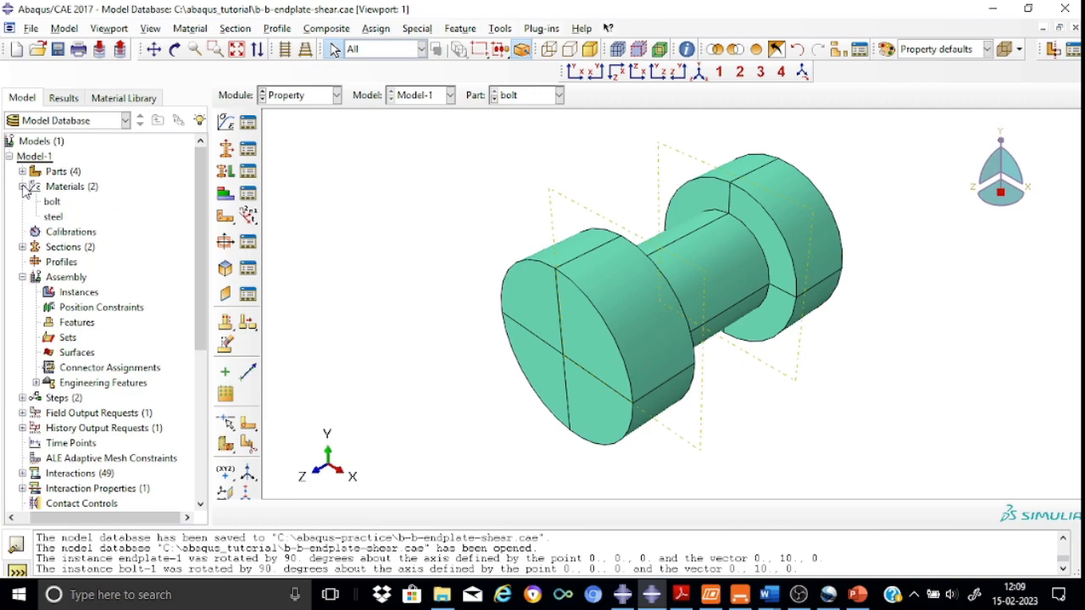
pyautogui.doubleClick(53, 217)
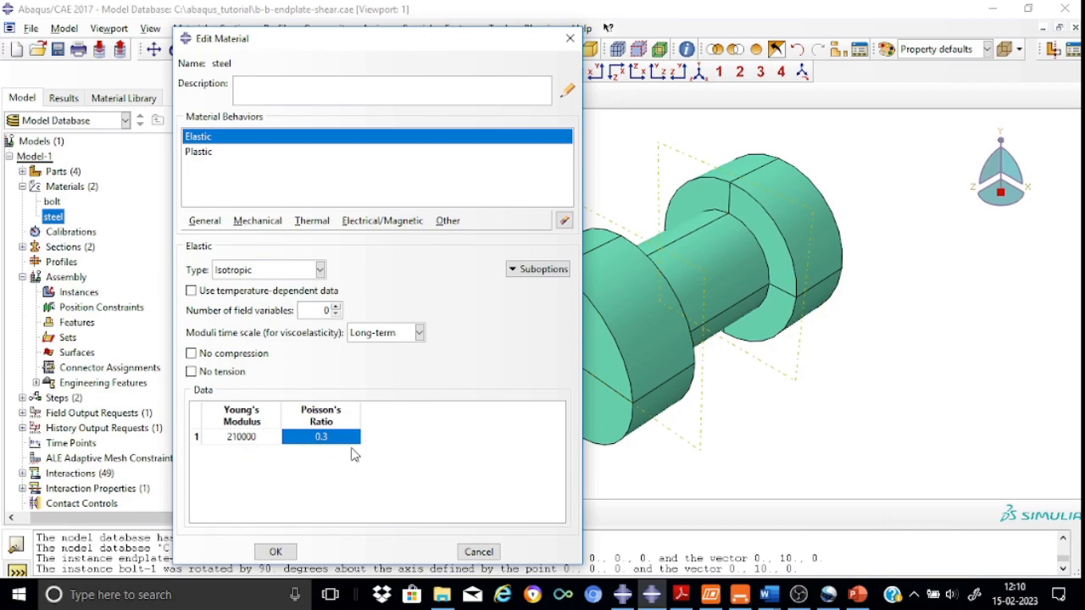
pyautogui.click(210, 153)
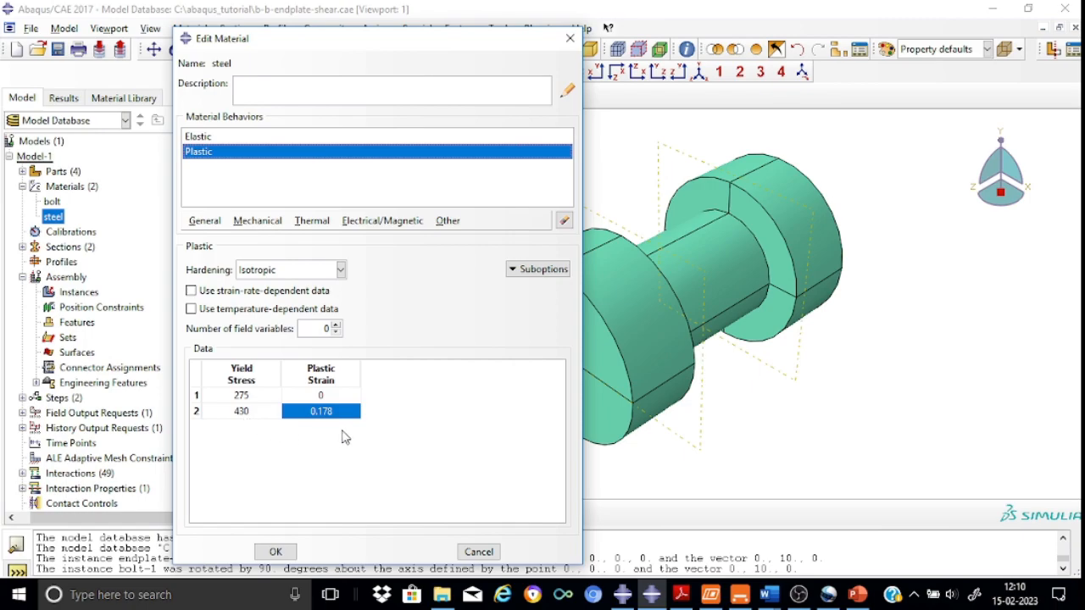
pyautogui.click(568, 40)
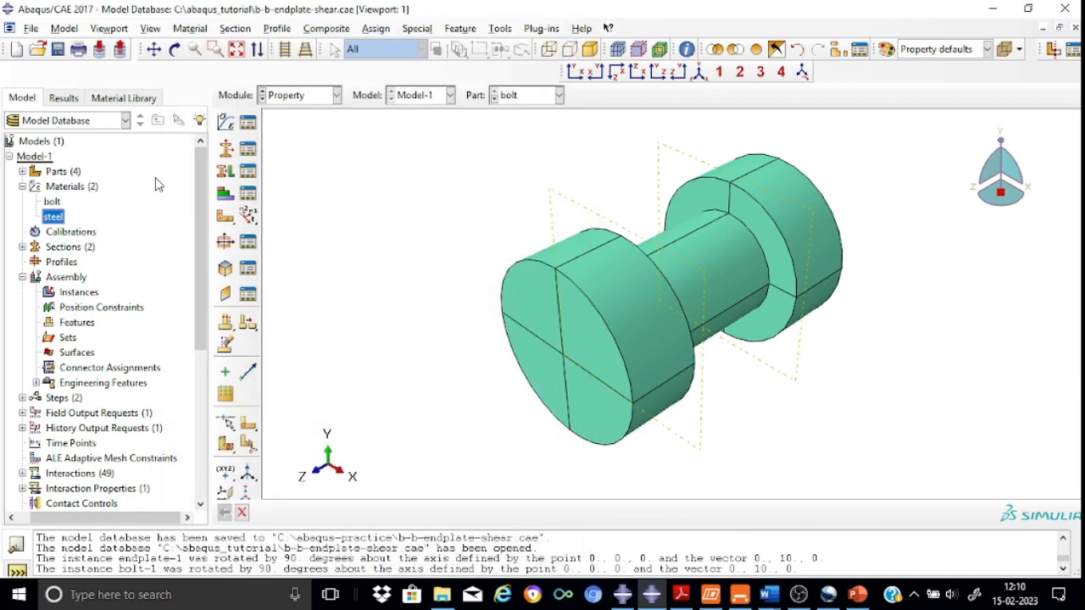
# Inspect the bolt material's elastic and plastic properties
pyautogui.click(58, 203)
pyautogui.doubleClick(54, 203)
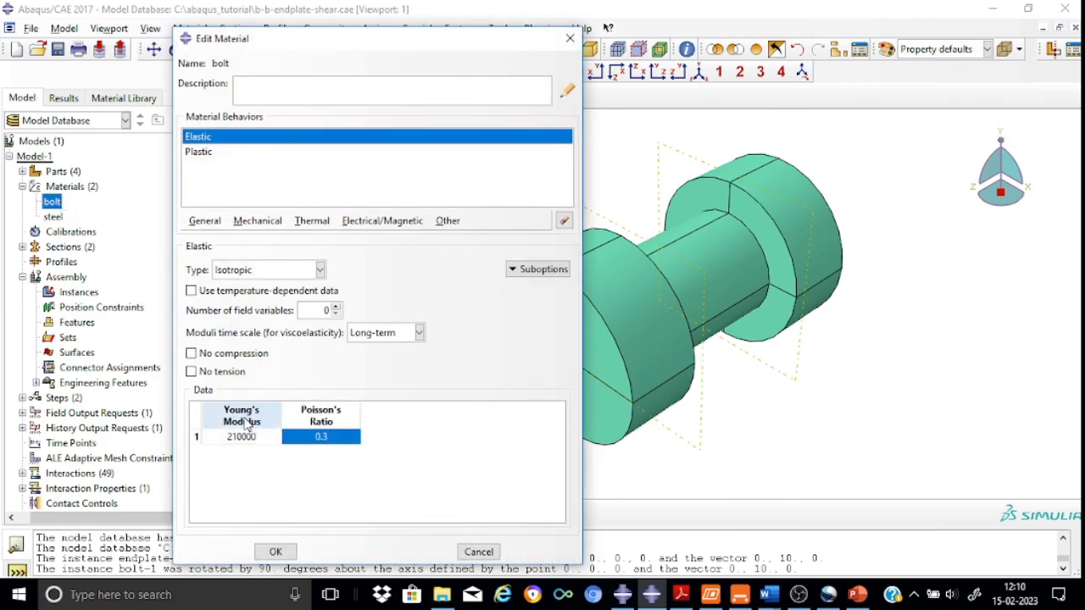
pyautogui.click(208, 154)
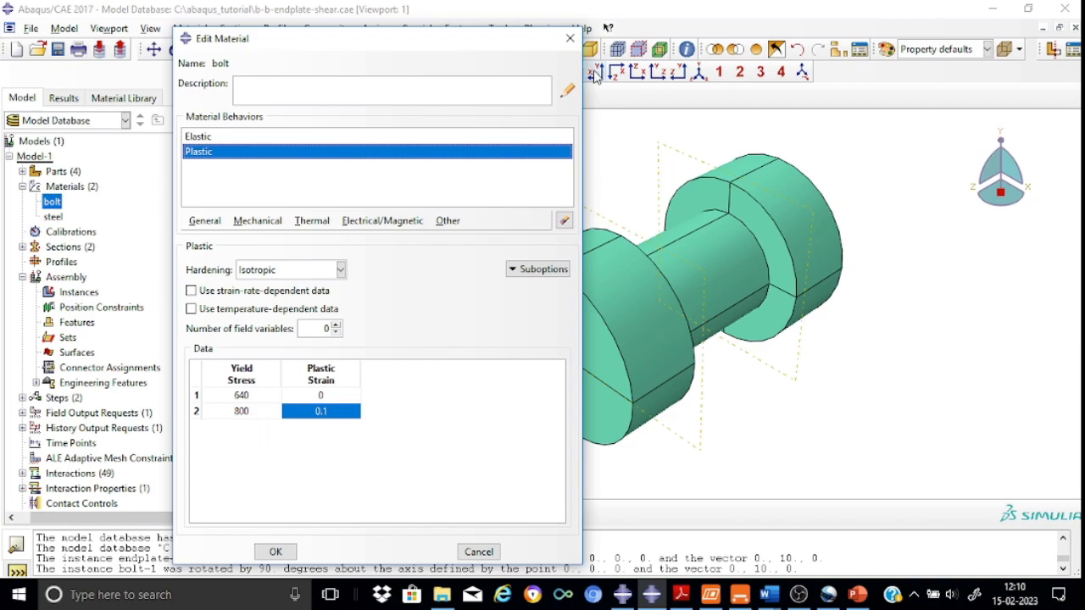
pyautogui.click(571, 38)
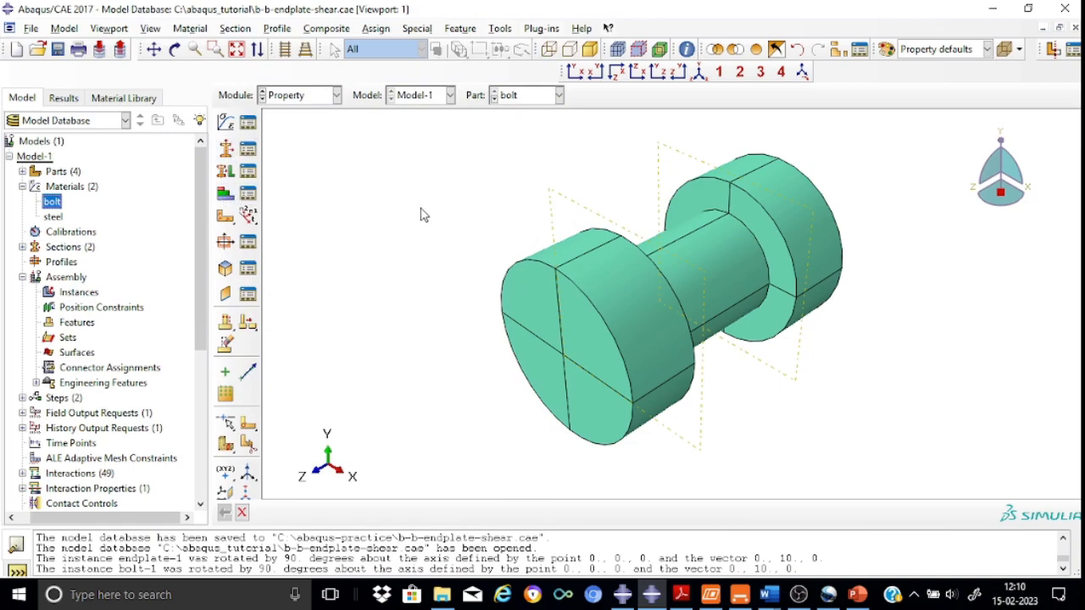
# Switch to the Assembly module
pyautogui.click(559, 95)
pyautogui.click(544, 129)
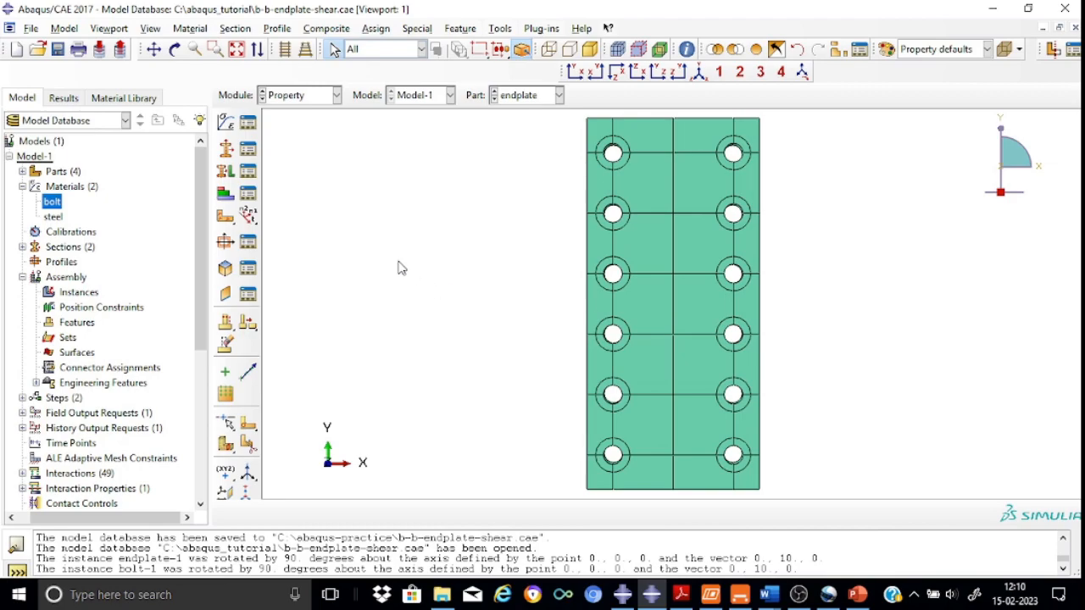
pyautogui.click(337, 95)
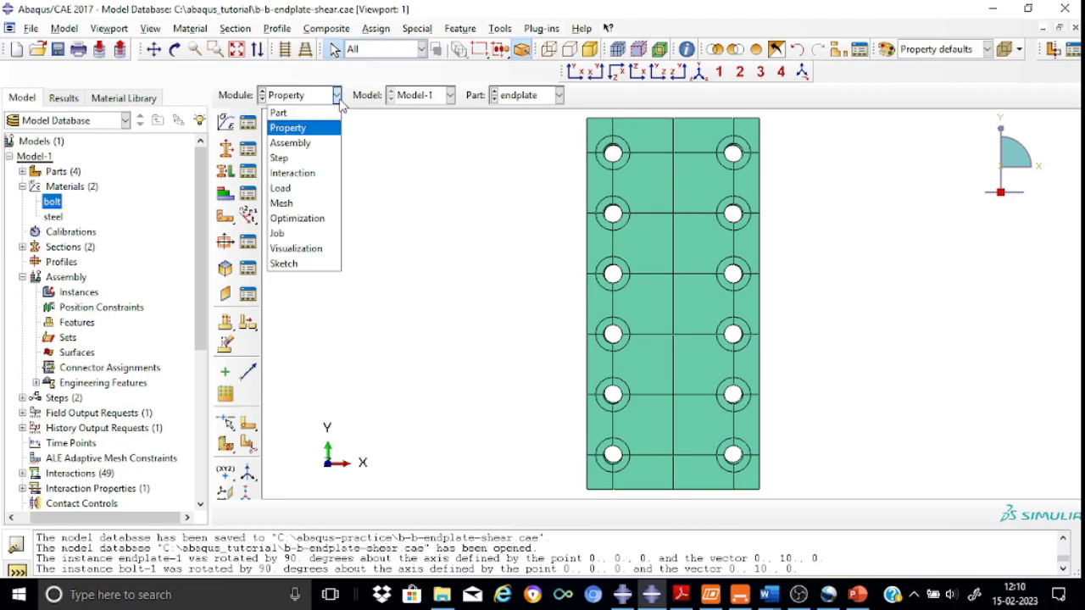
pyautogui.click(309, 146)
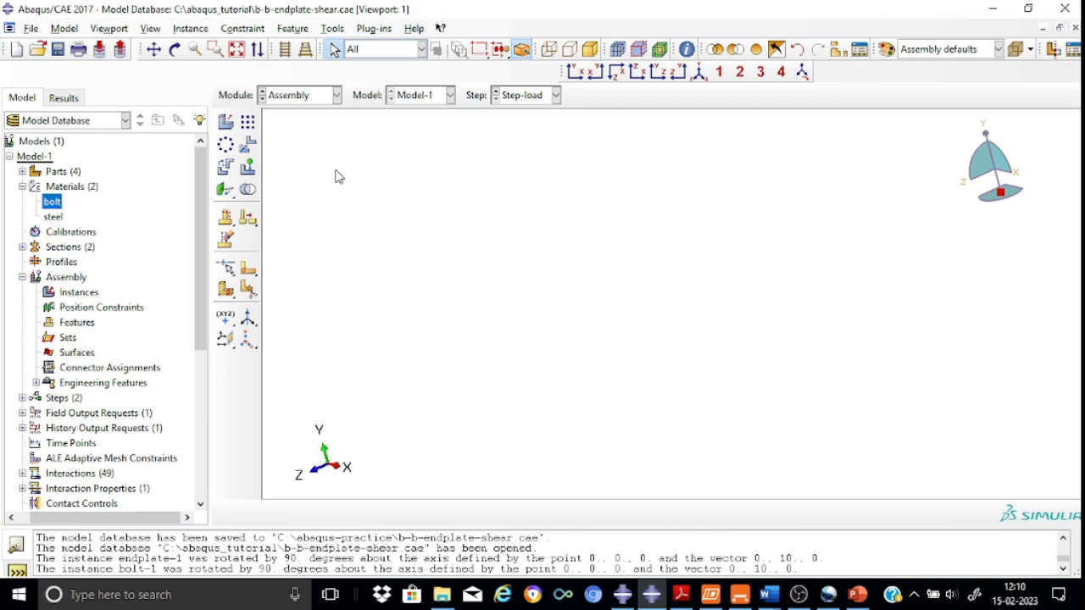
# Create a dependent instance of the mainbeam part in the assembly
pyautogui.click(225, 122)
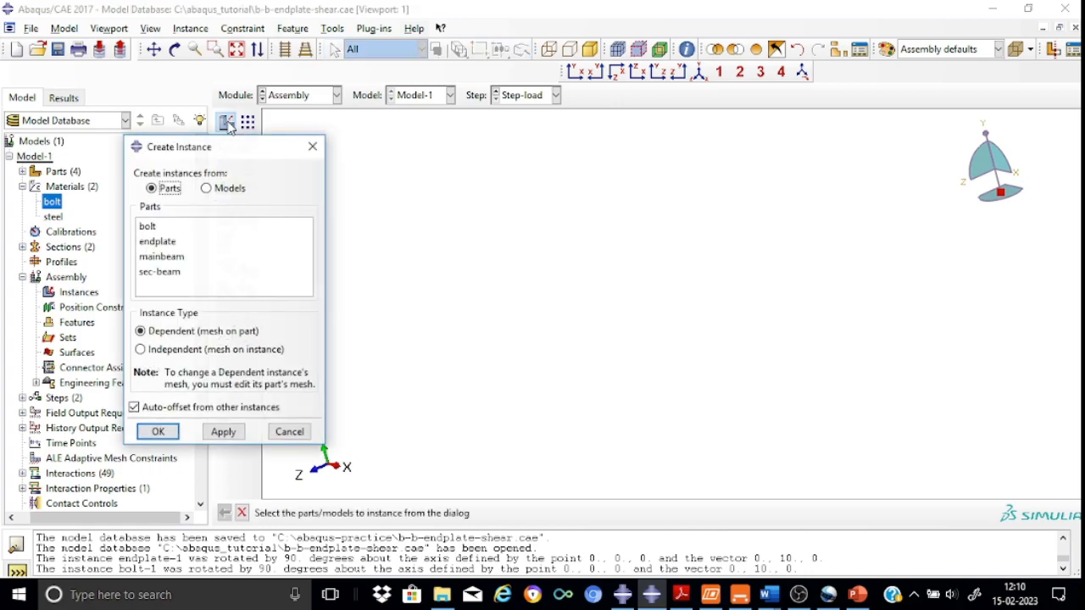
pyautogui.click(170, 257)
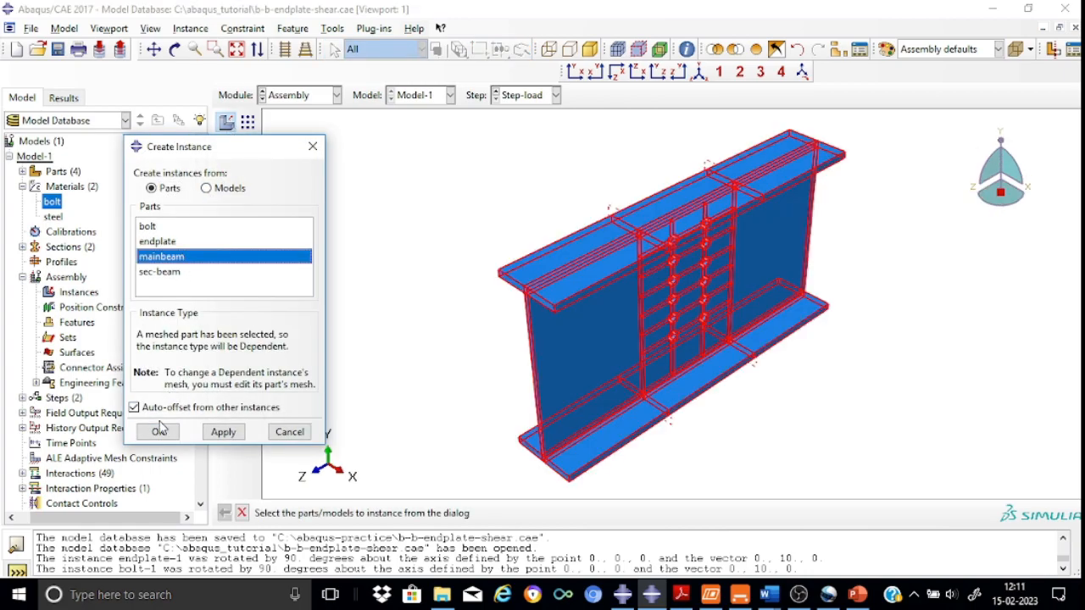
pyautogui.click(158, 433)
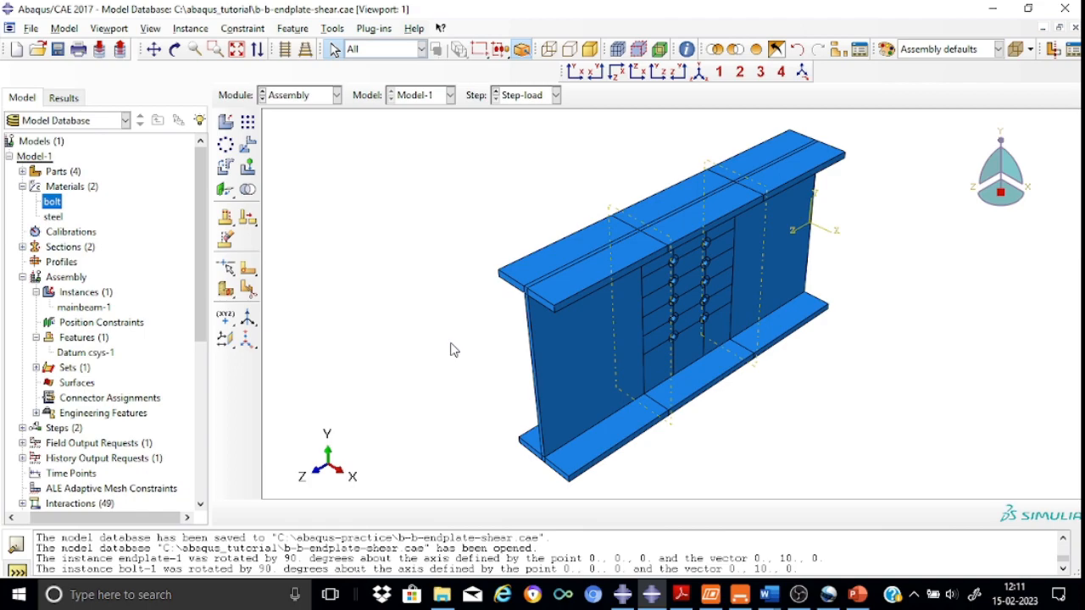
# Create a dependent instance of the endplate part in the assembly
pyautogui.click(226, 123)
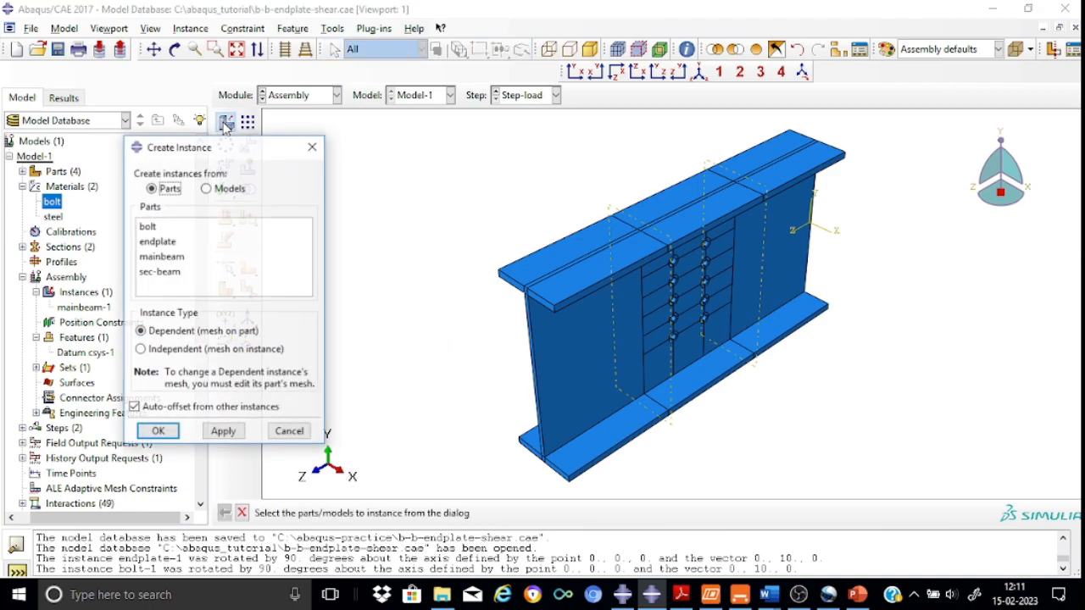
pyautogui.click(173, 244)
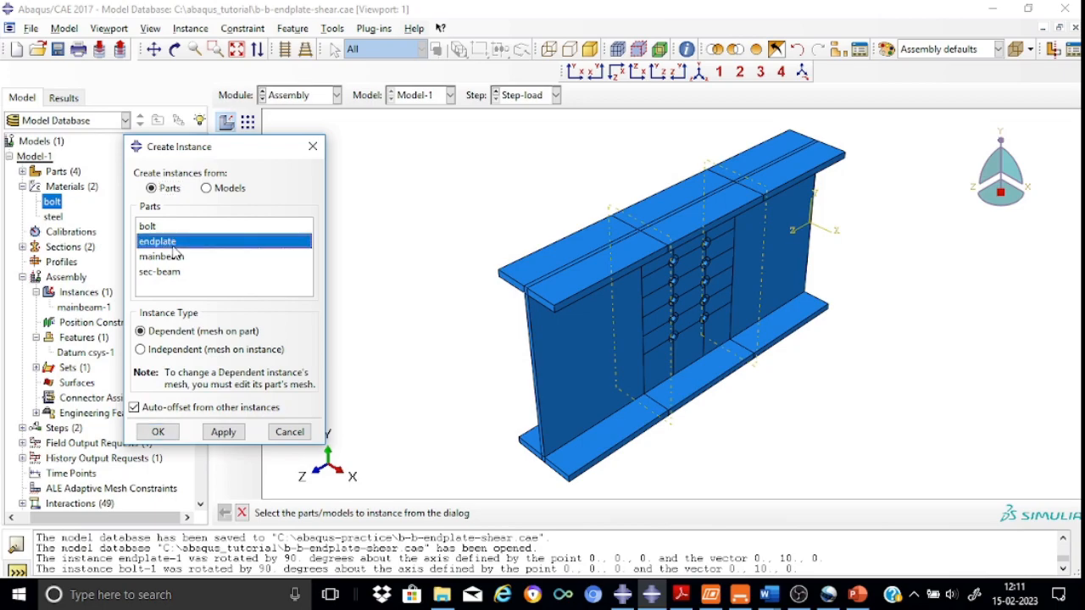
pyautogui.click(157, 433)
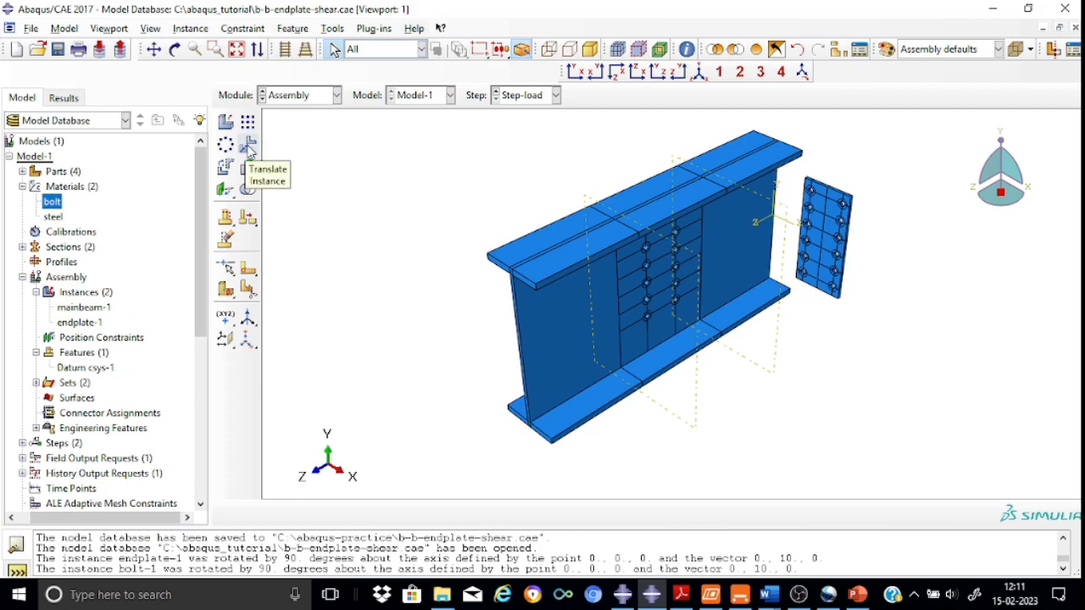
# Rotate the endplate instance 90 degrees about the Y axis through the origin
pyautogui.click(226, 167)
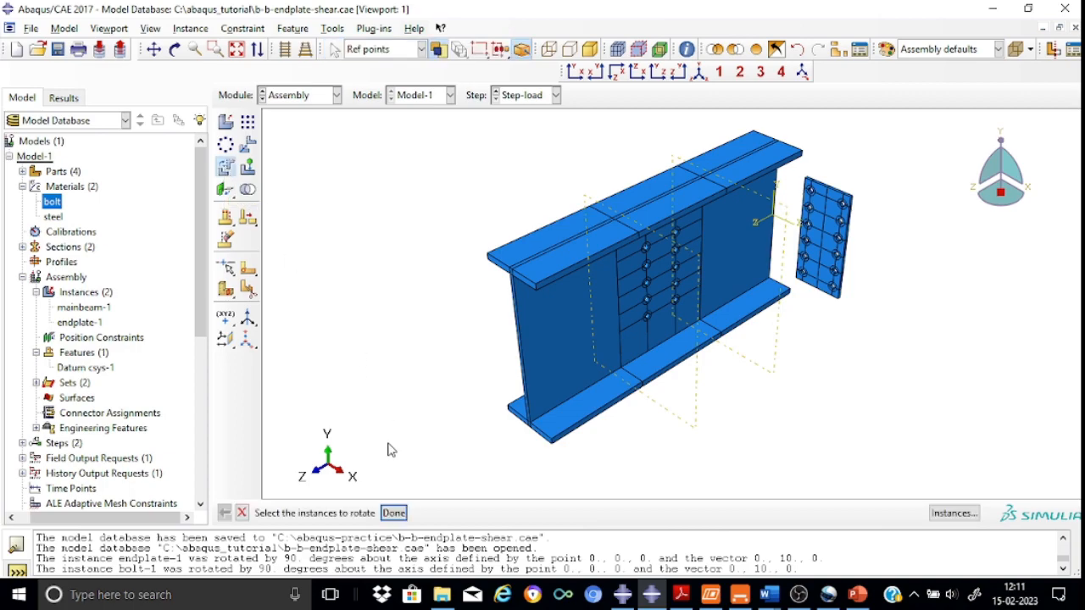
pyautogui.click(691, 344)
pyautogui.click(802, 268)
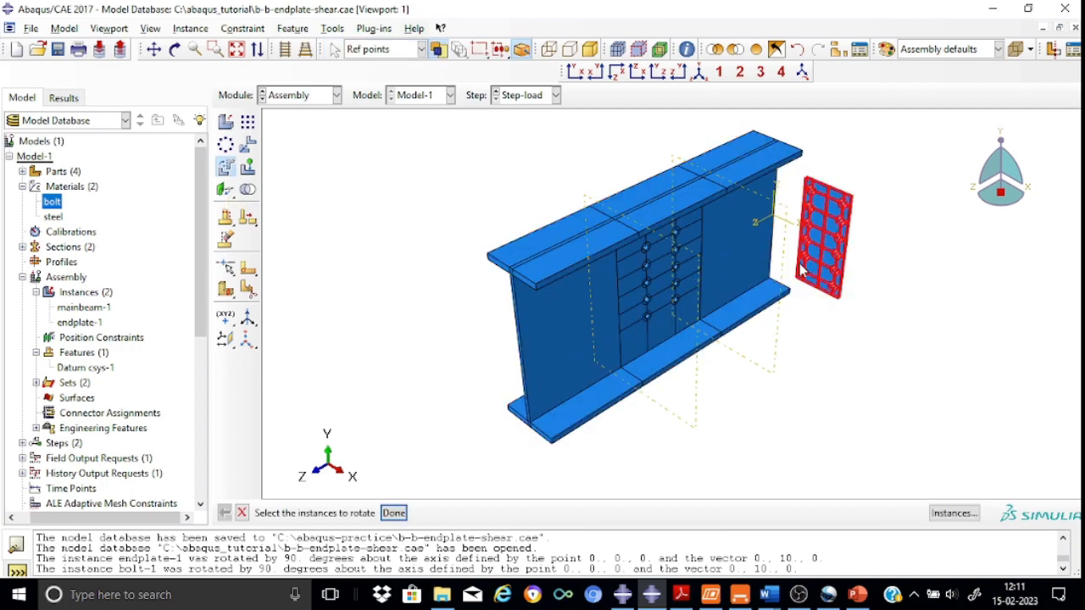
pyautogui.click(394, 513)
pyautogui.press('Return')
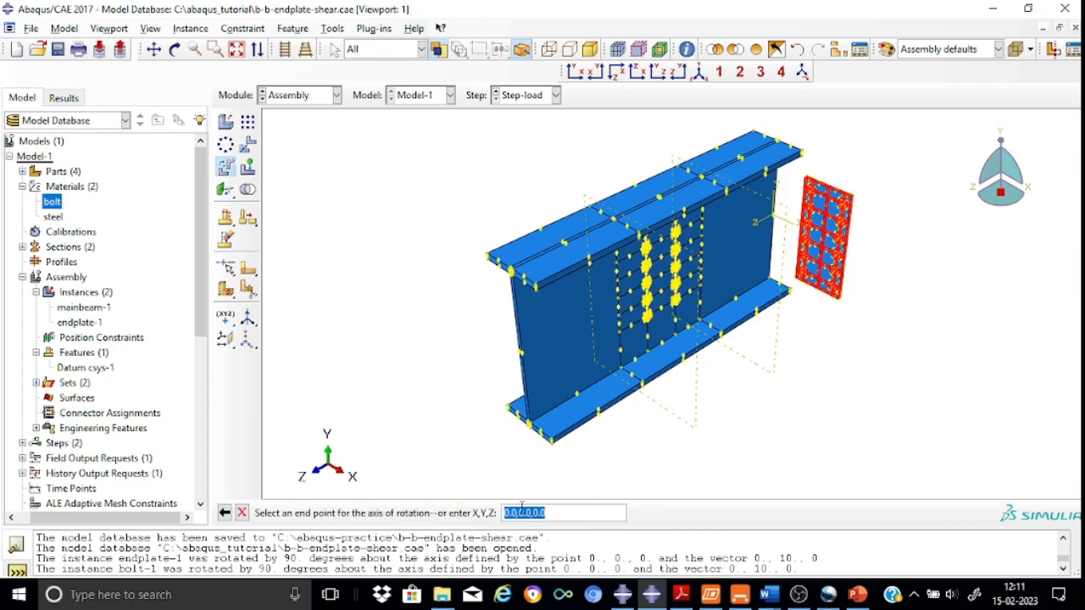
pyautogui.moveTo(519, 511); pyautogui.dragTo(547, 512)
pyautogui.click(519, 513)
pyautogui.press('Return')
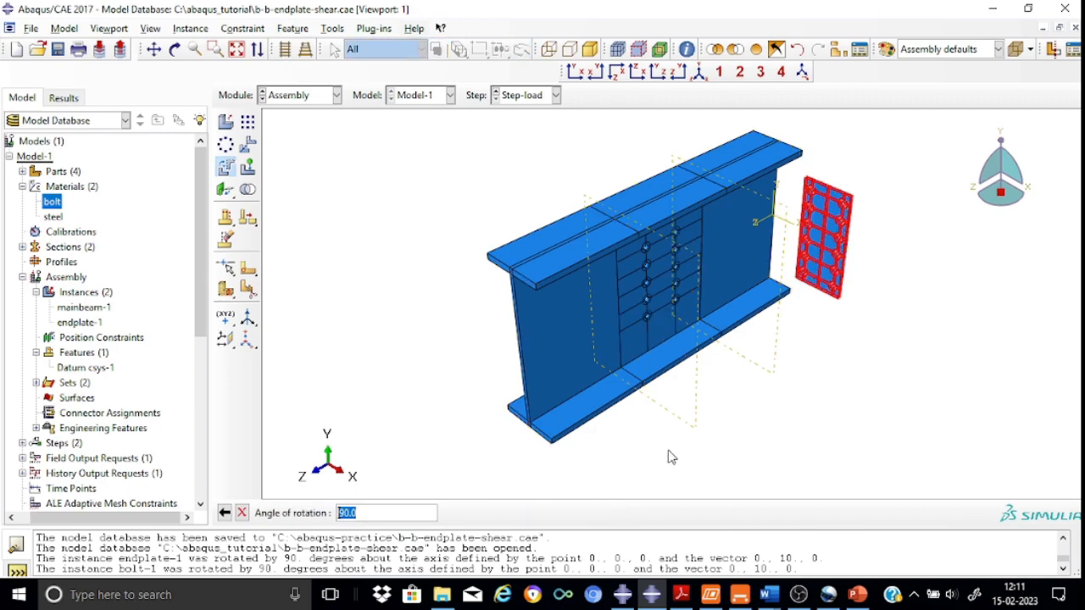
pyautogui.press('Return')
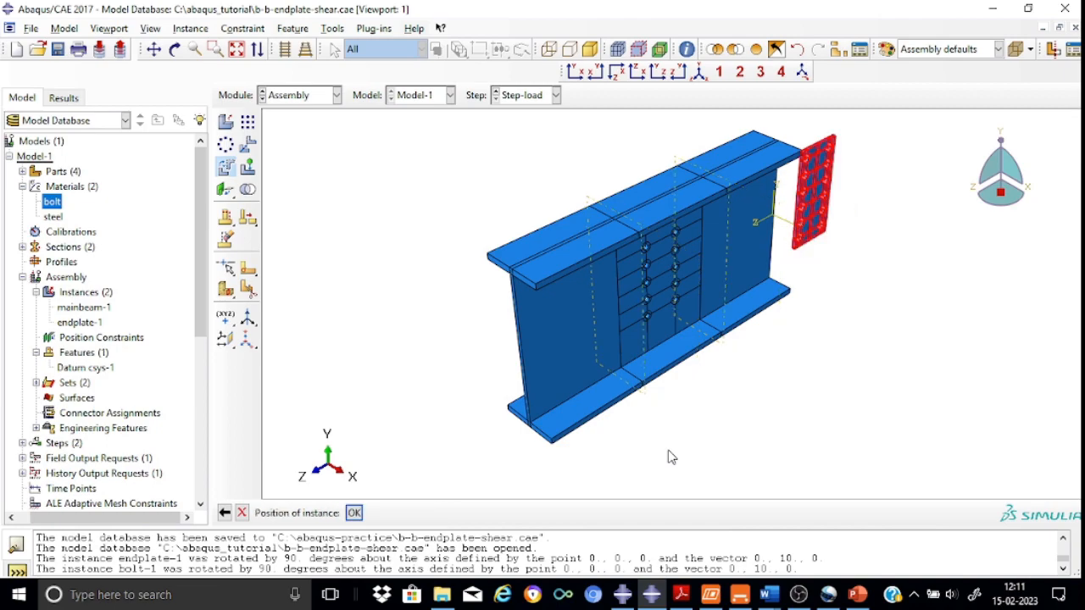
pyautogui.click(355, 515)
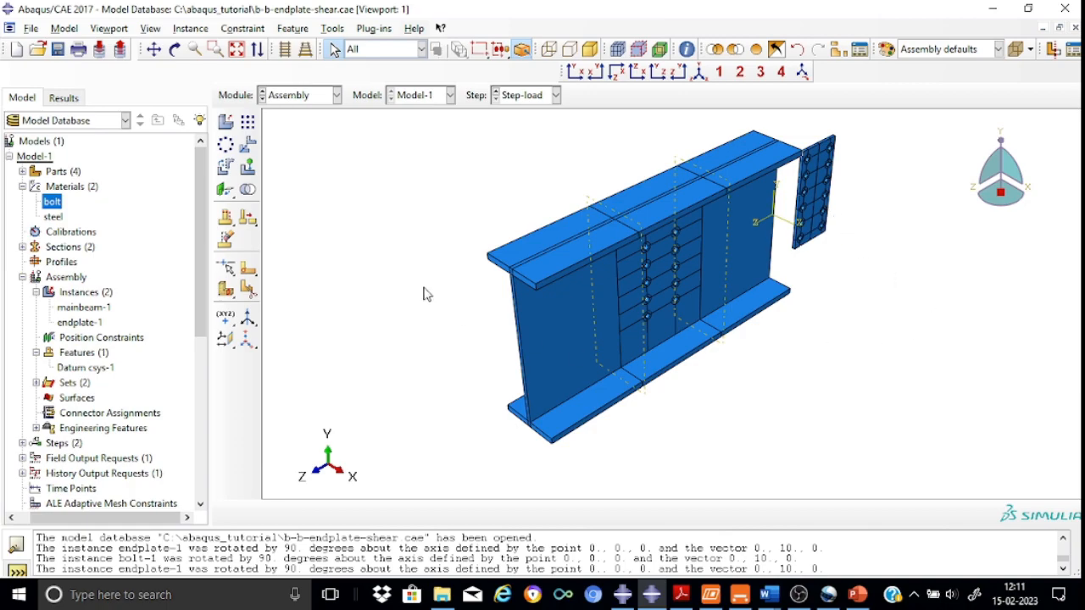
# Apply a coaxial constraint aligning an endplate bolt hole with the matching hole in the main beam web
pyautogui.moveTo(229, 197); pyautogui.dragTo(331, 200)
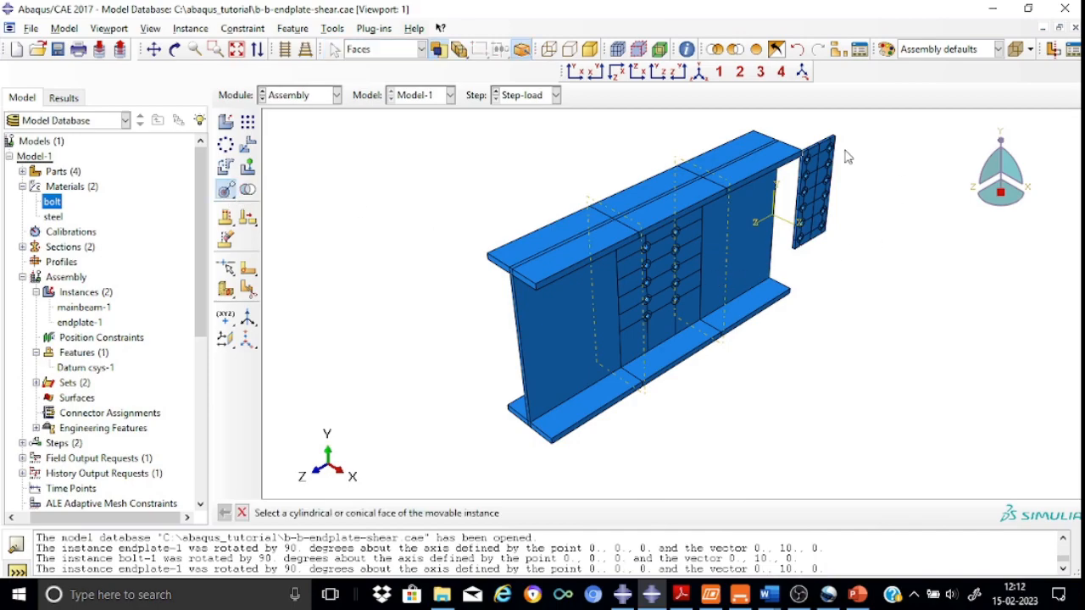
pyautogui.scroll(5, 846, 156)
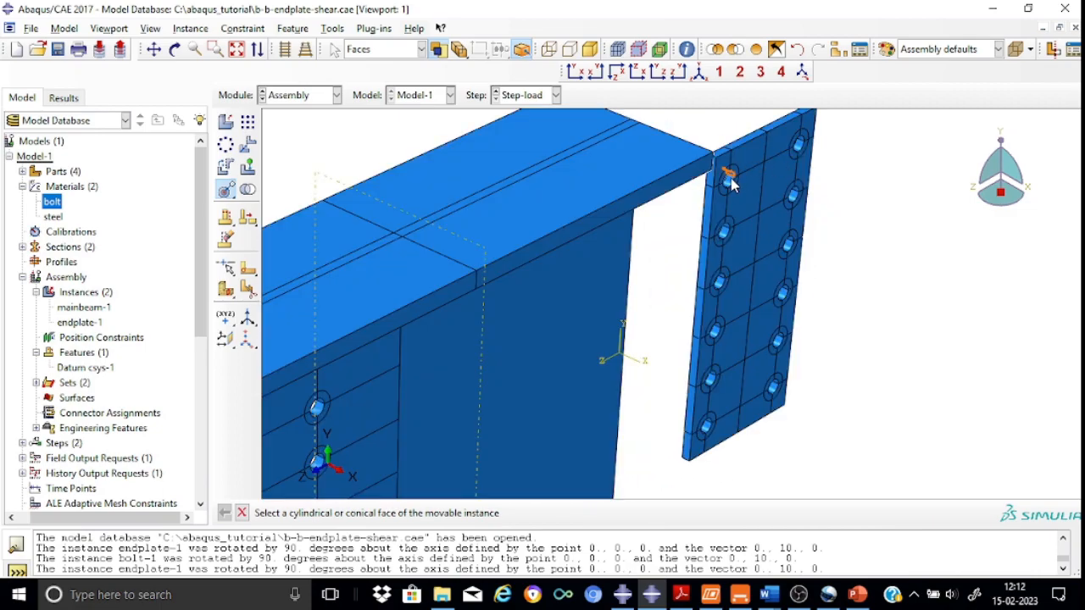
pyautogui.scroll(-2, 727, 178)
pyautogui.scroll(6, 729, 176)
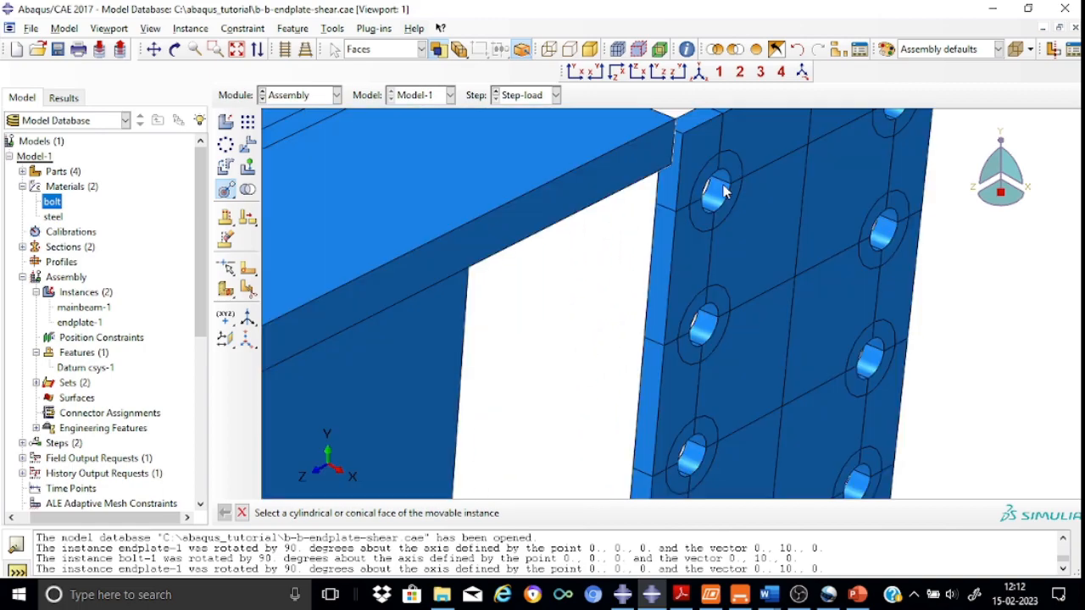
pyautogui.click(718, 193)
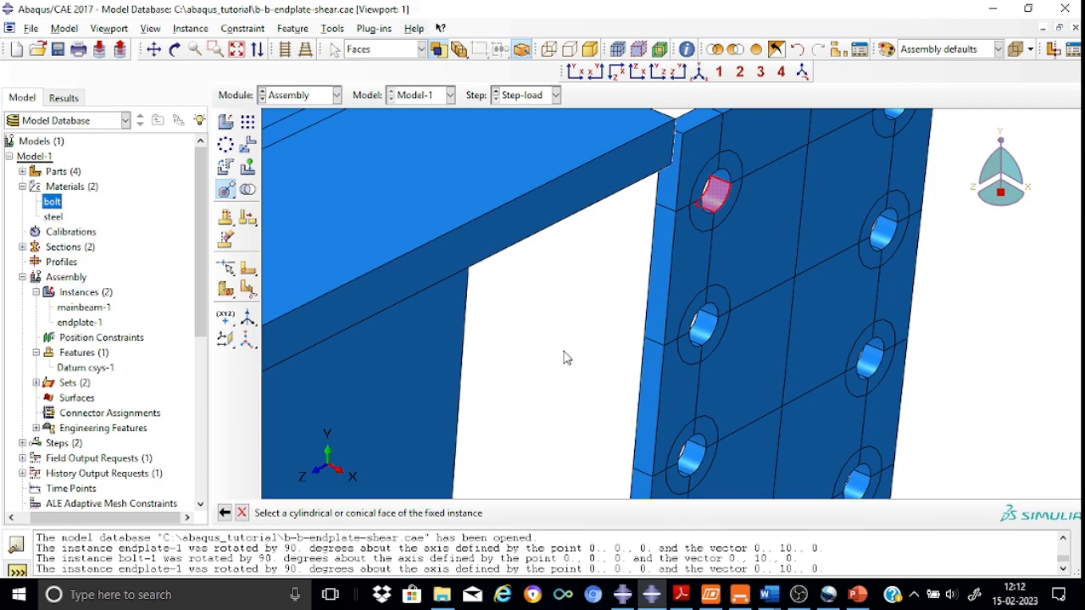
pyautogui.scroll(2, 574, 346)
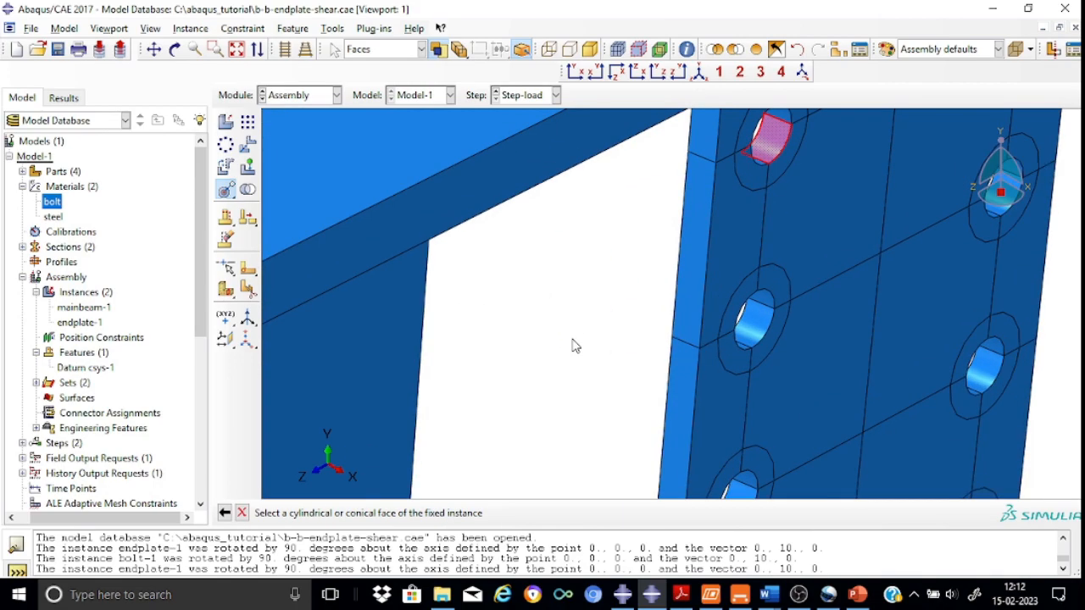
pyautogui.scroll(-5, 573, 345)
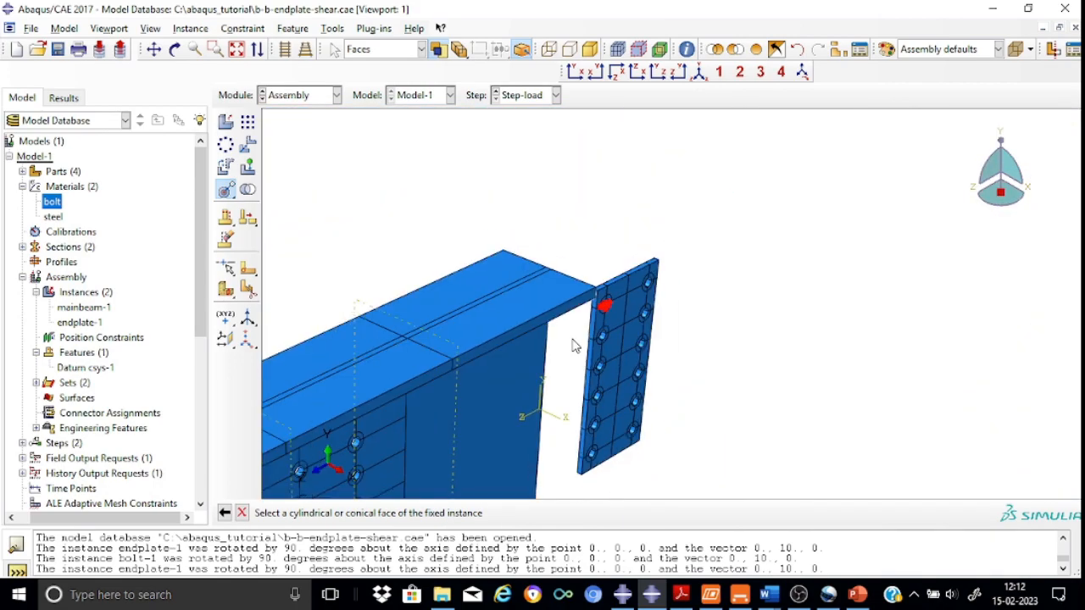
pyautogui.scroll(-1, 573, 346)
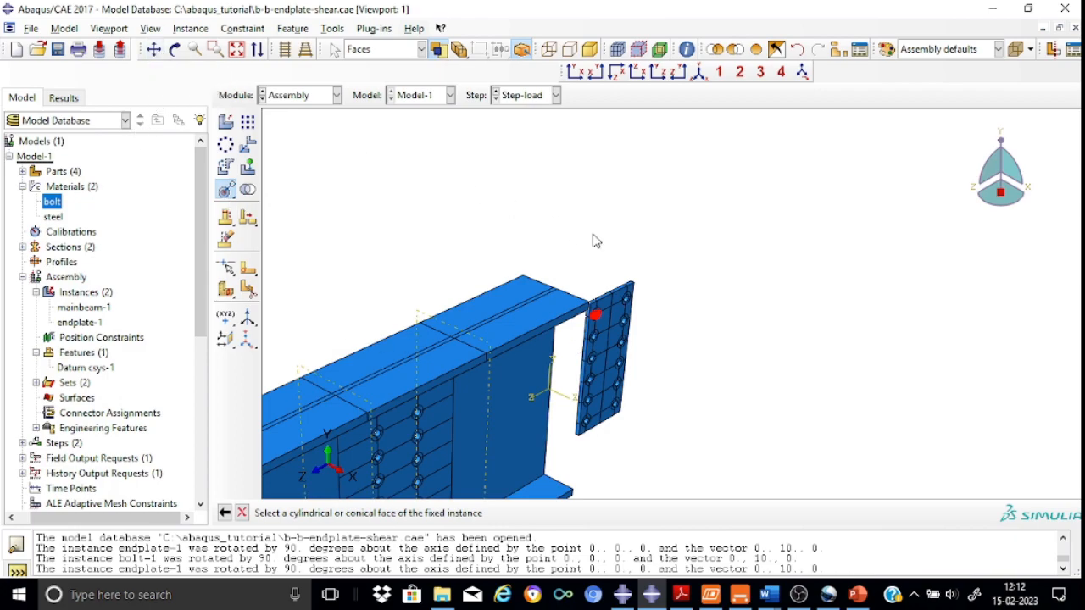
pyautogui.click(155, 50)
pyautogui.moveTo(422, 340); pyautogui.dragTo(605, 233)
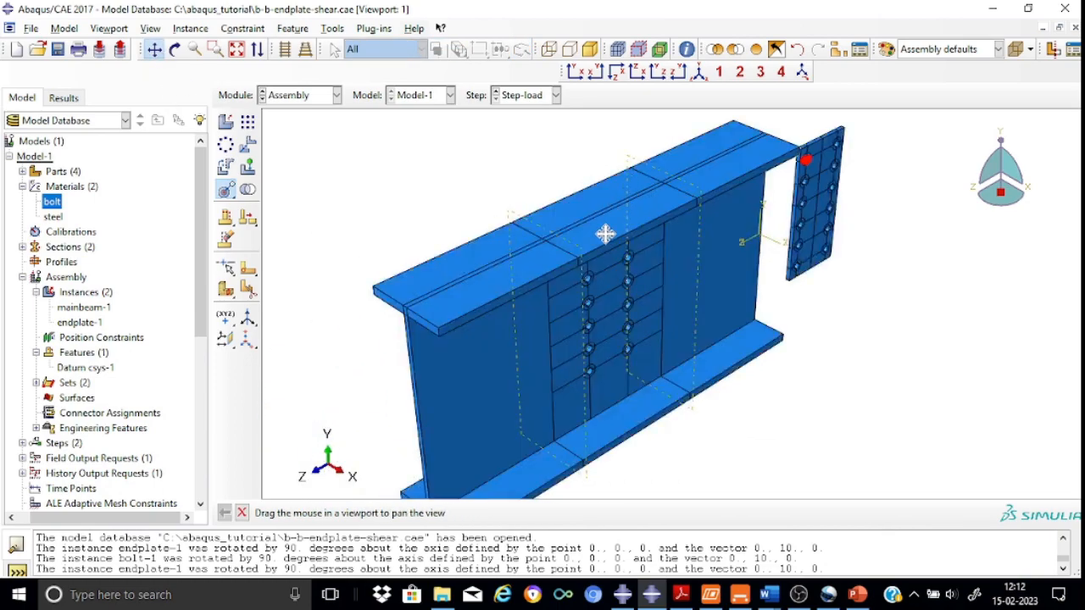
pyautogui.click(174, 49)
pyautogui.moveTo(629, 241); pyautogui.dragTo(574, 195)
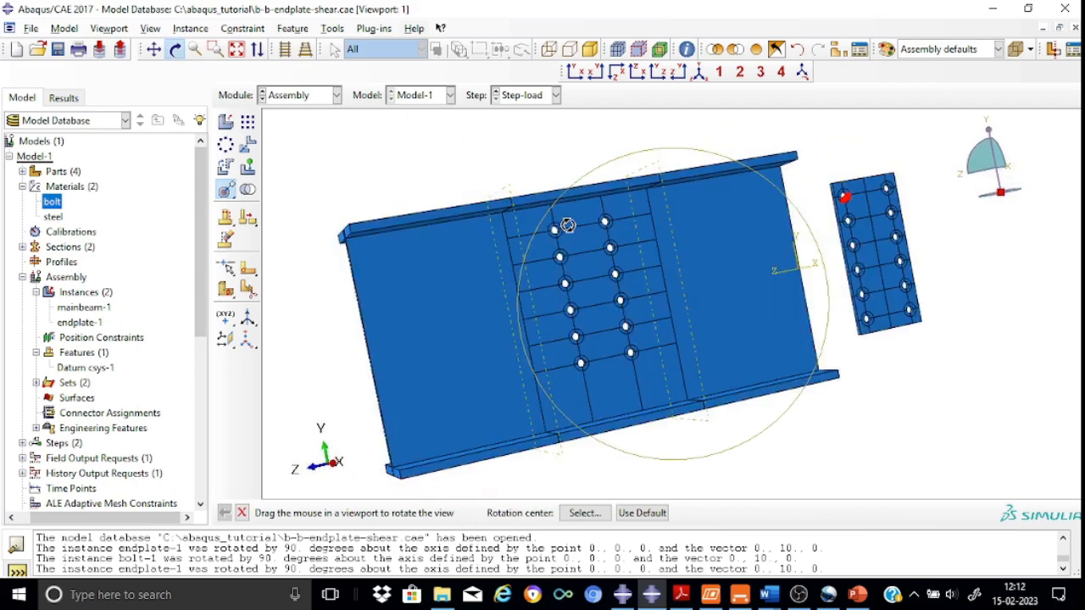
pyautogui.scroll(6, 568, 224)
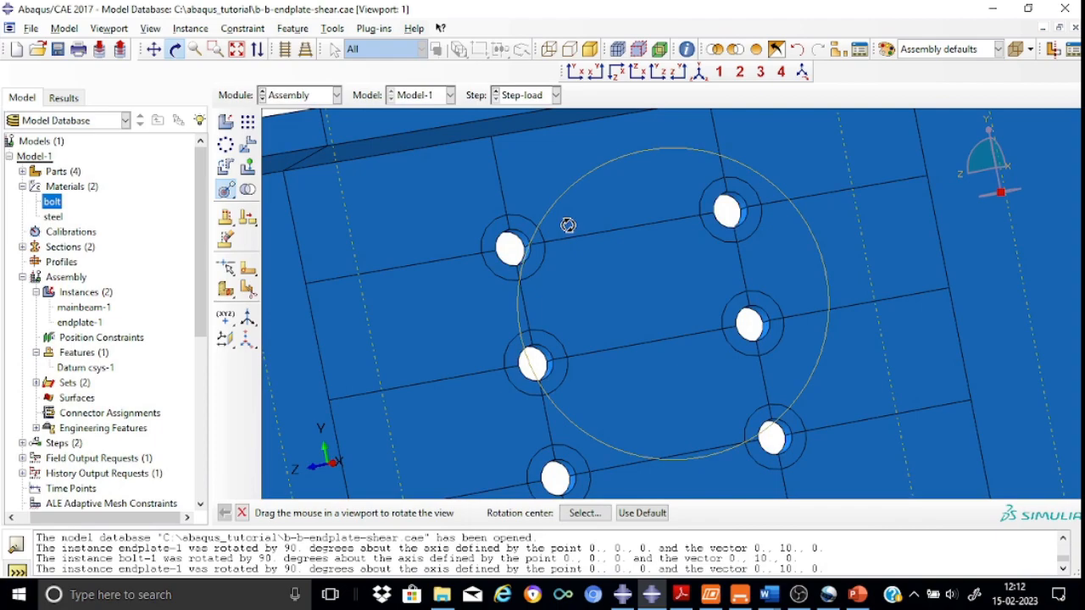
pyautogui.click(242, 514)
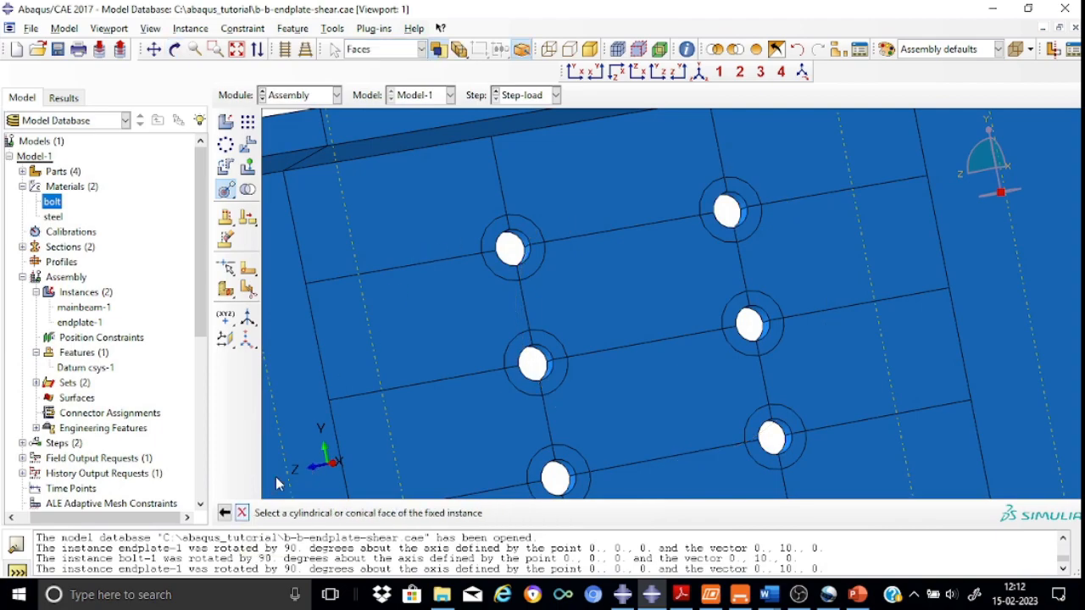
pyautogui.click(525, 261)
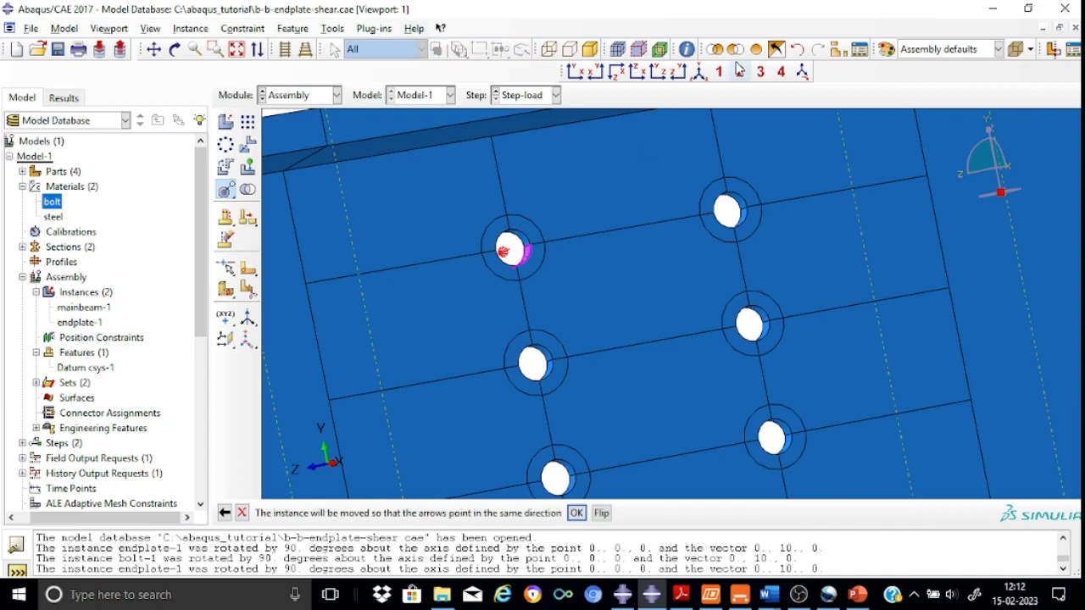
pyautogui.click(702, 74)
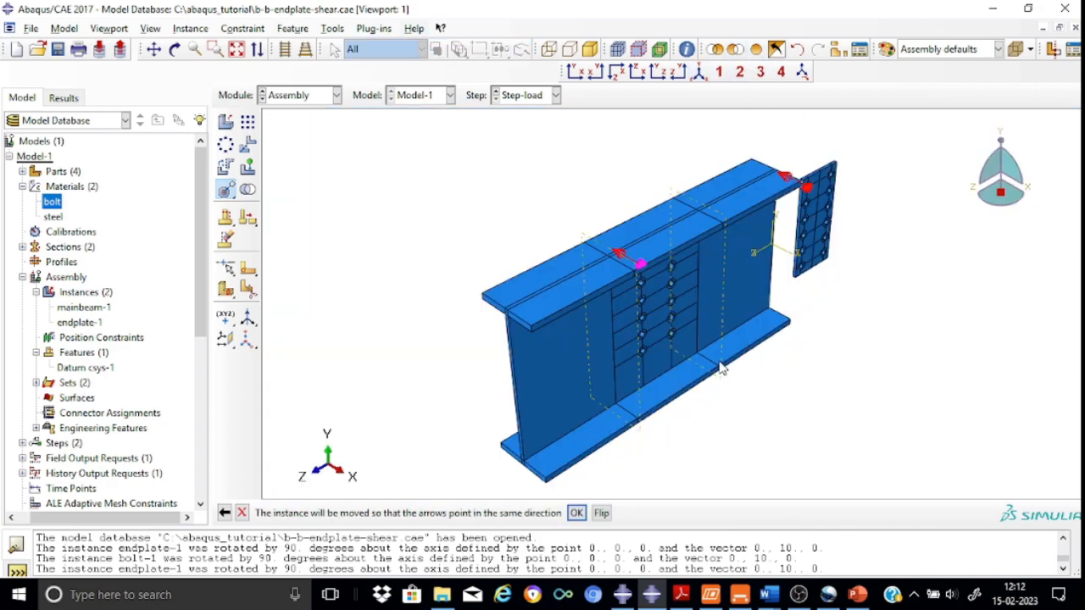
pyautogui.click(576, 514)
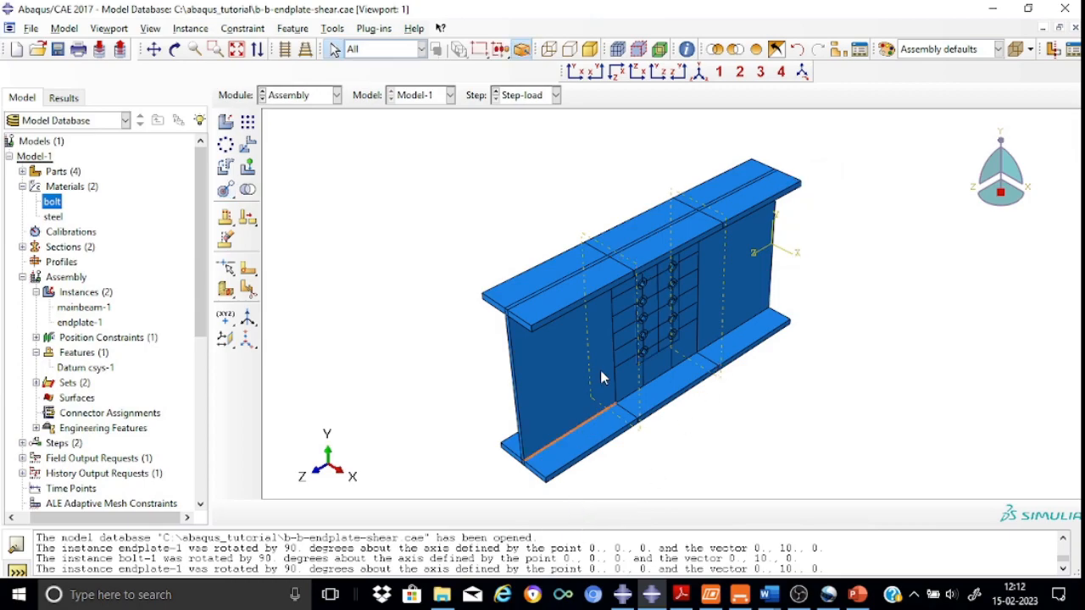
# Apply a face-to-face constraint placing the endplate face against the main beam web at a distance of 0
pyautogui.scroll(3, 643, 312)
pyautogui.scroll(2, 643, 312)
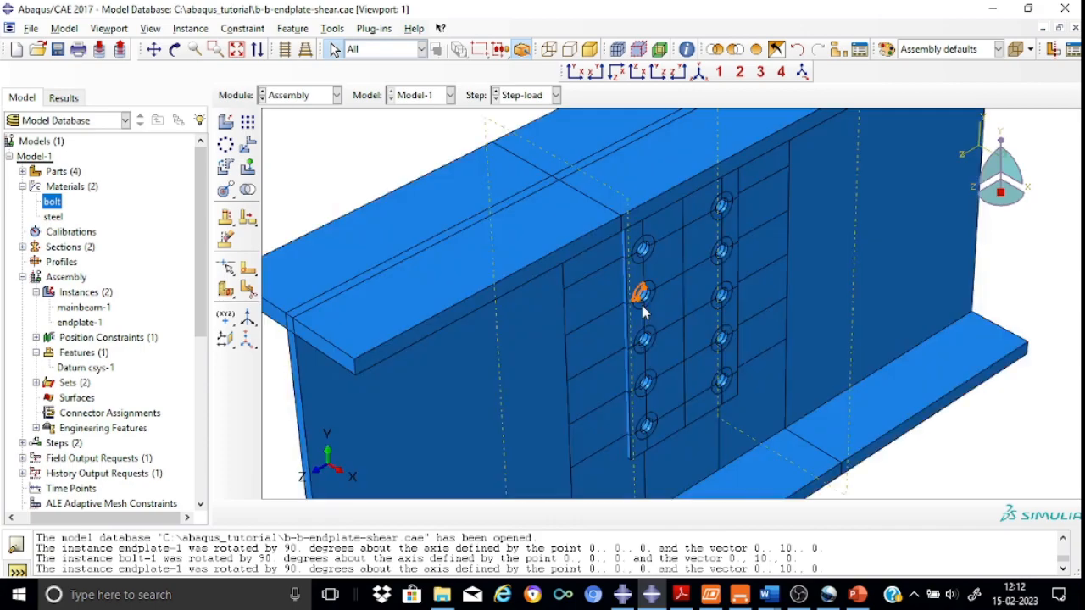
pyautogui.click(175, 50)
pyautogui.moveTo(630, 211)
pyautogui.mouseDown()
pyautogui.moveTo(576, 170)
pyautogui.moveTo(582, 205)
pyautogui.mouseUp()
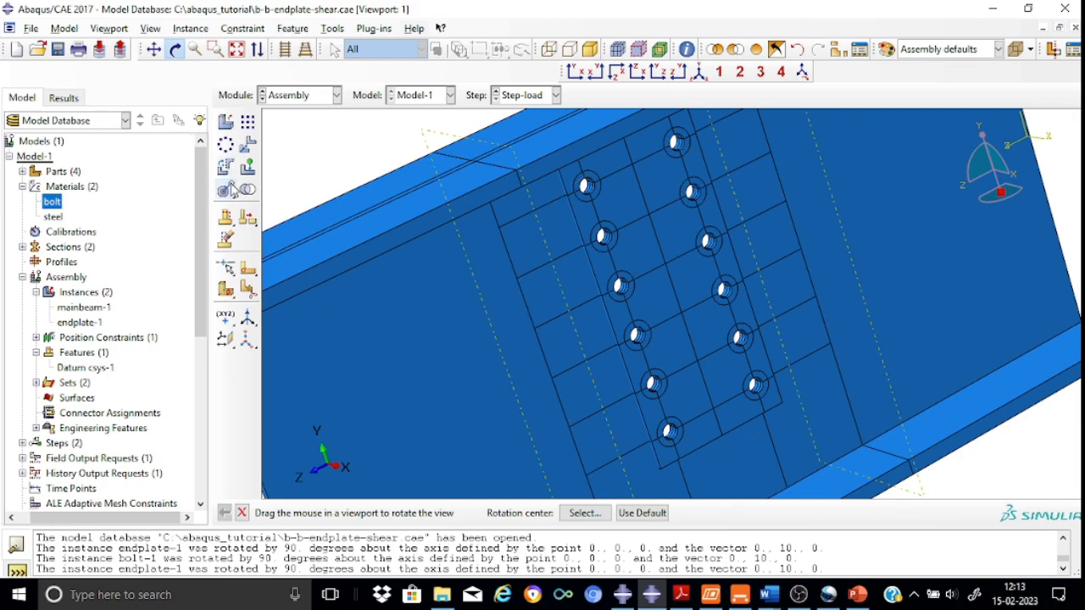
pyautogui.click(233, 194)
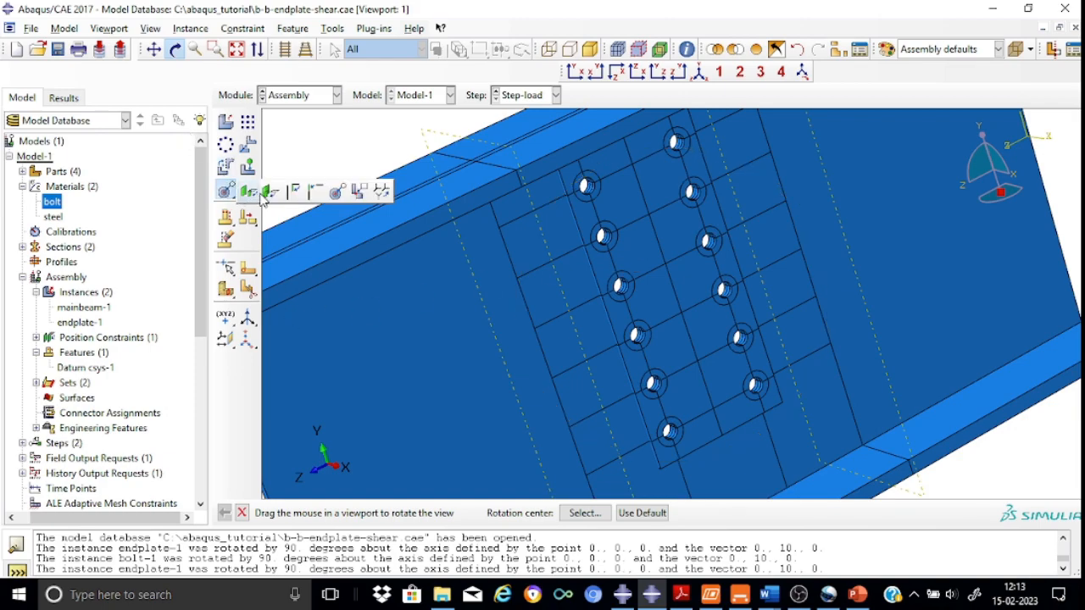
pyautogui.click(270, 194)
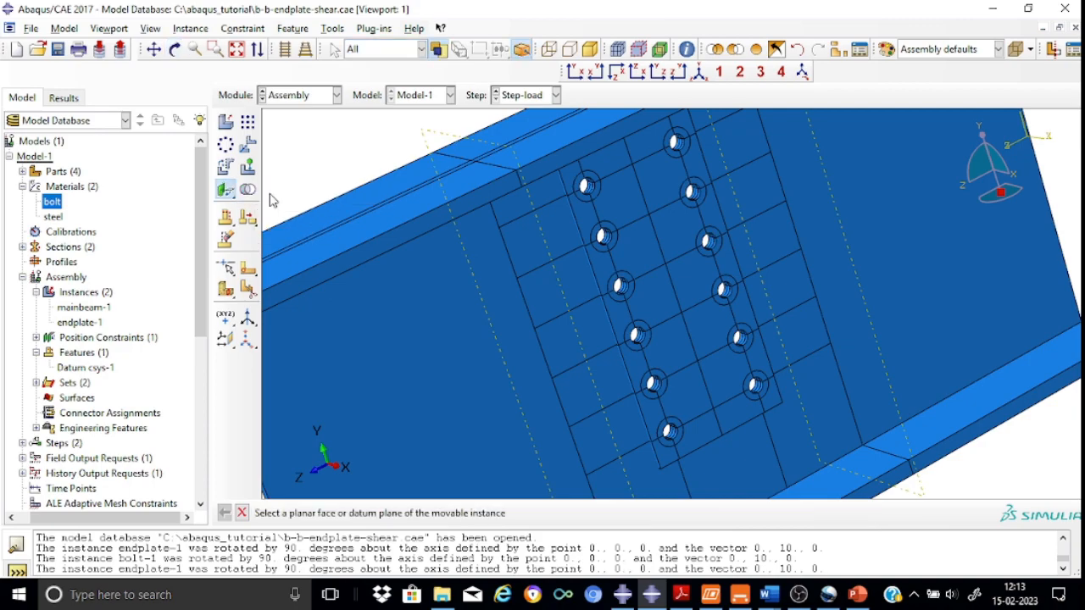
pyautogui.click(663, 311)
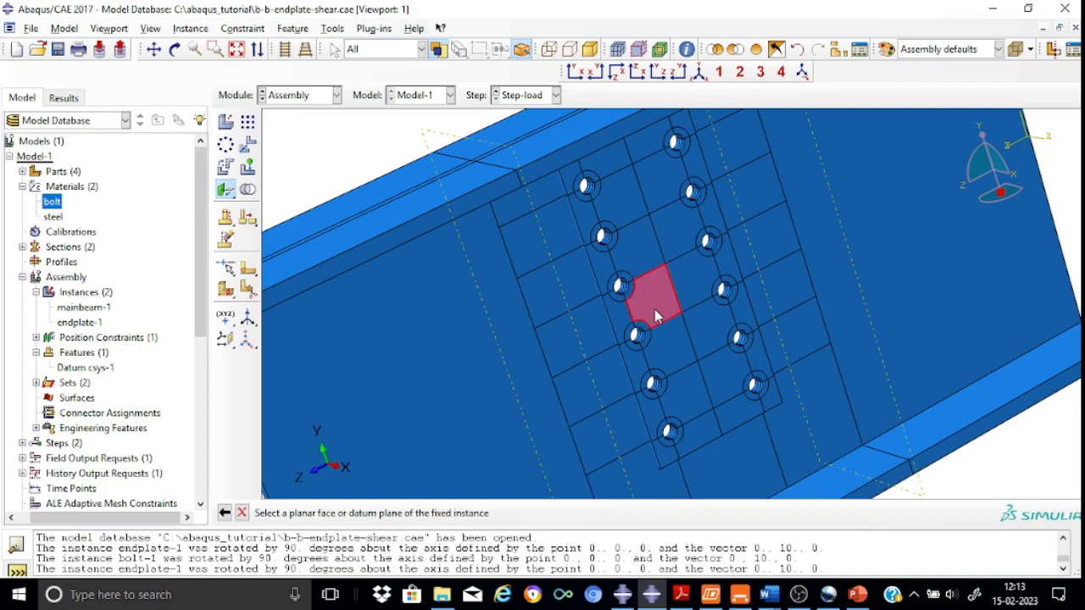
pyautogui.click(558, 346)
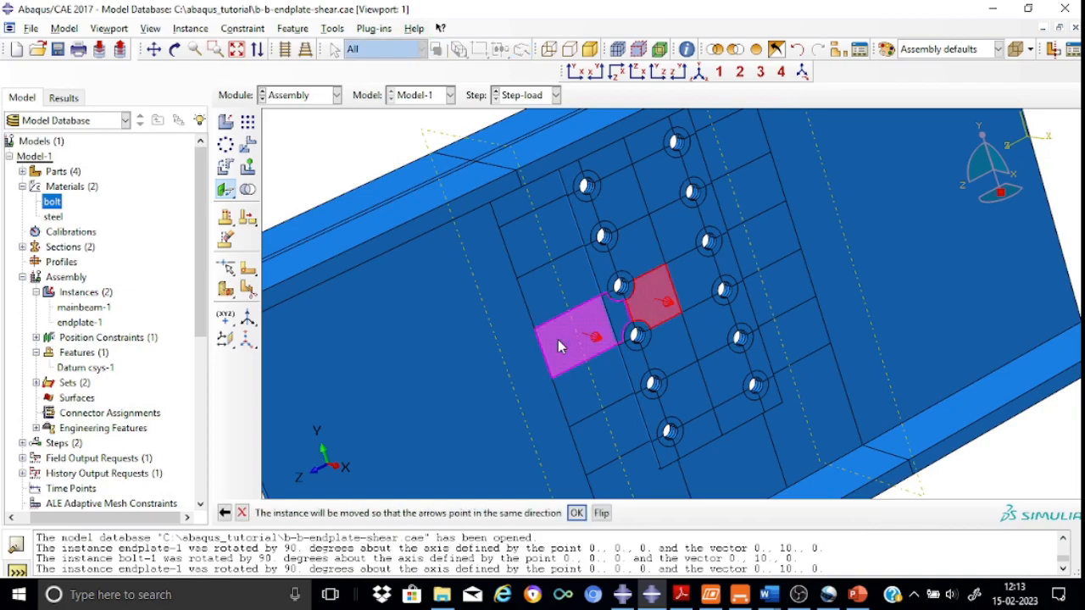
pyautogui.click(699, 73)
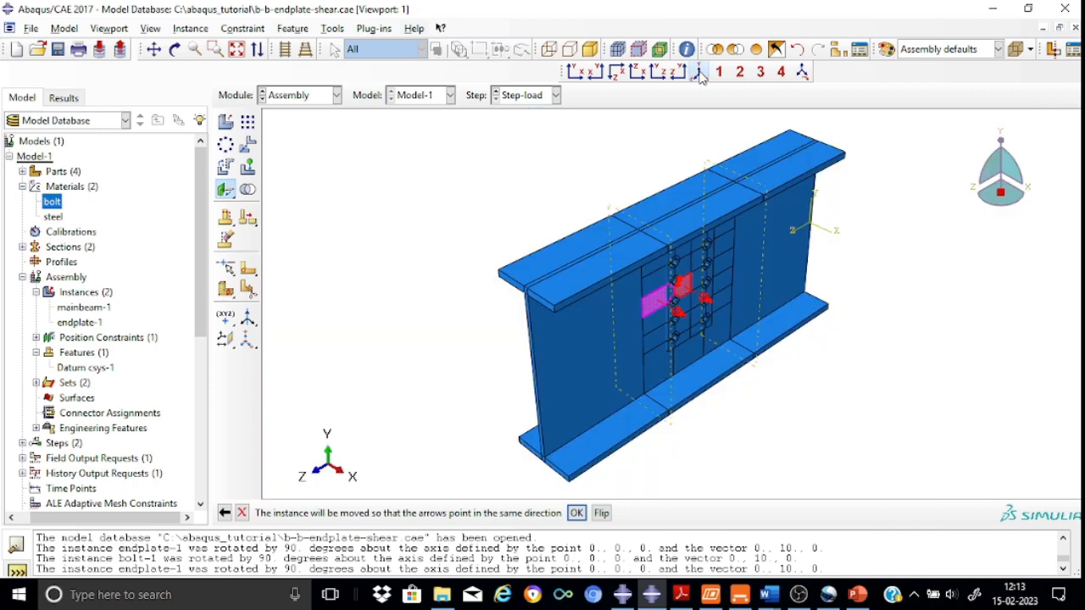
pyautogui.click(576, 514)
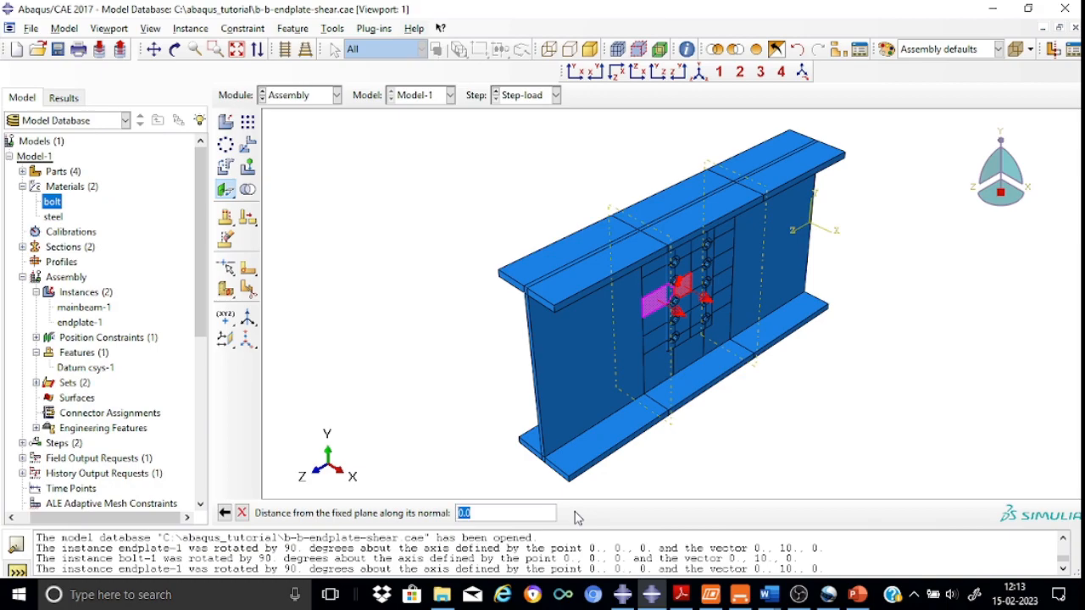
pyautogui.press('Return')
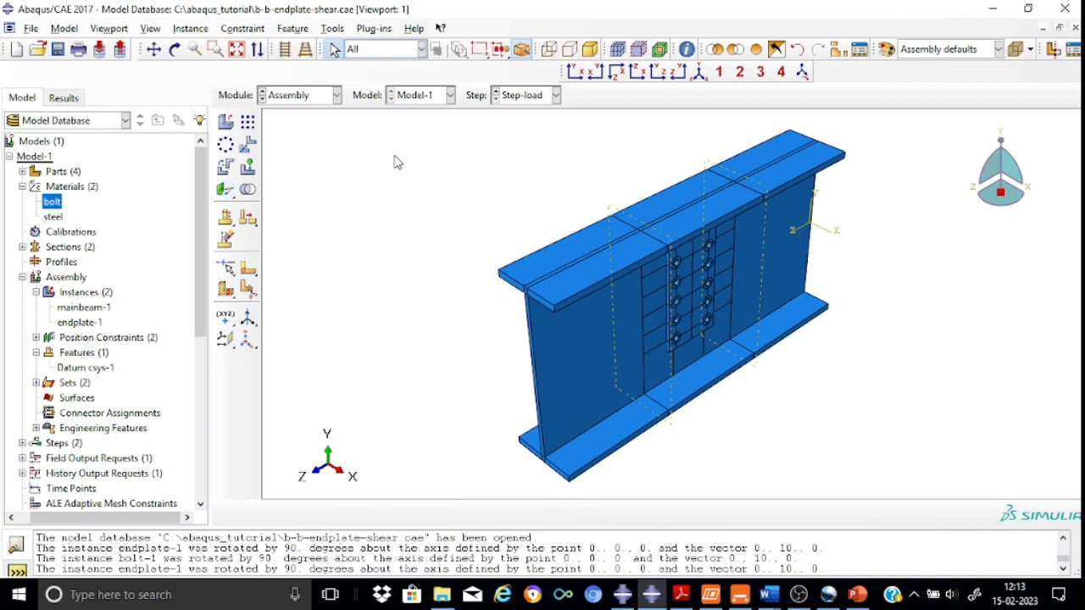
# Rotate and zoom around the connection to inspect the endplate's position on the main beam web
pyautogui.click(177, 52)
pyautogui.moveTo(649, 243); pyautogui.dragTo(603, 210)
pyautogui.scroll(-2, 693, 214)
pyautogui.scroll(6, 694, 214)
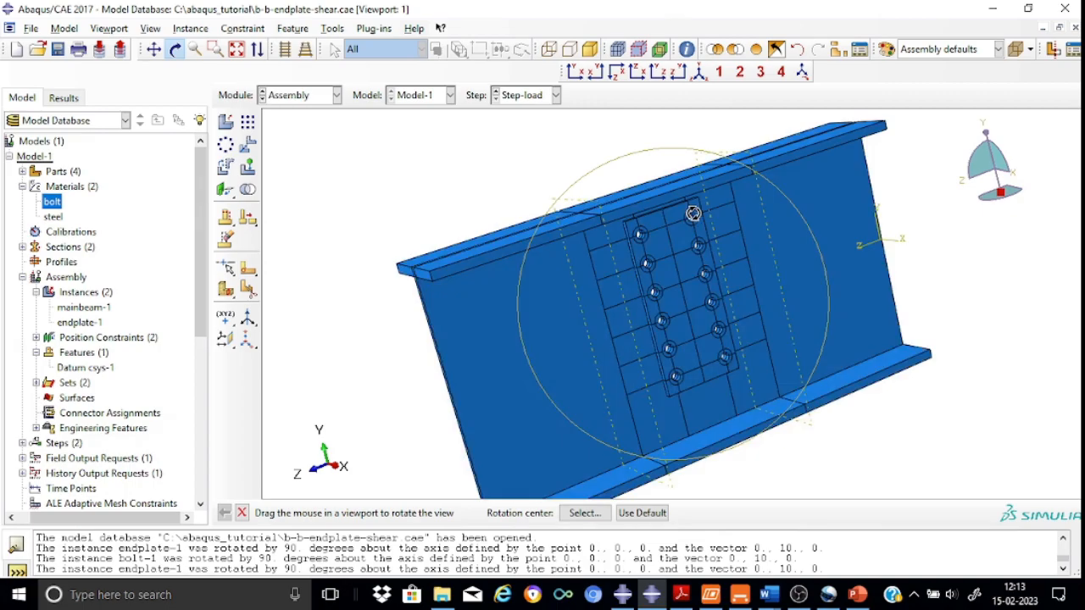
pyautogui.scroll(1, 694, 213)
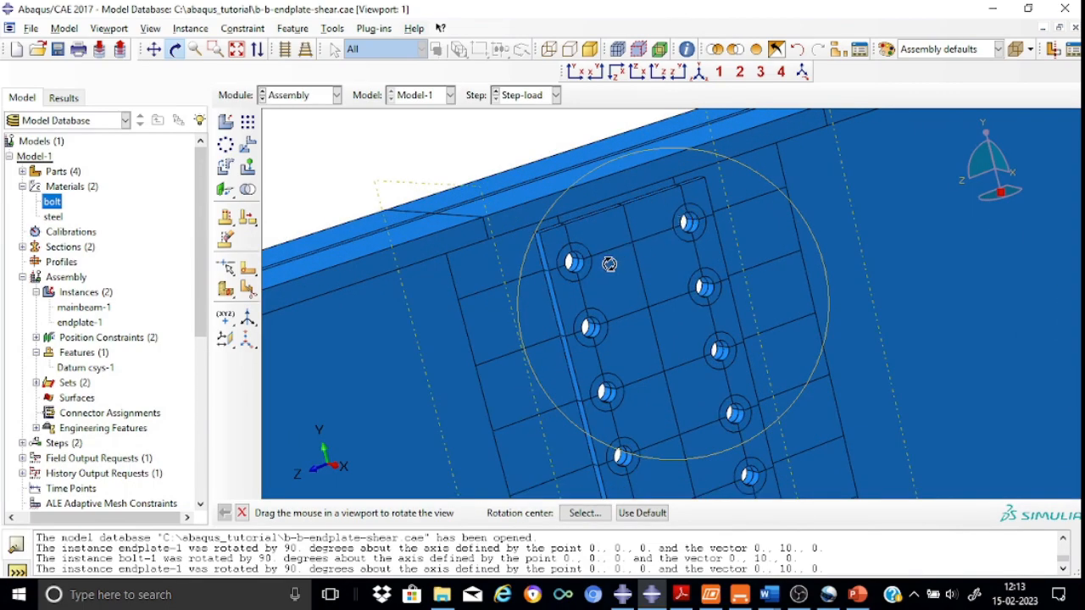
pyautogui.moveTo(611, 283)
pyautogui.mouseDown()
pyautogui.moveTo(638, 282)
pyautogui.moveTo(605, 317)
pyautogui.mouseUp()
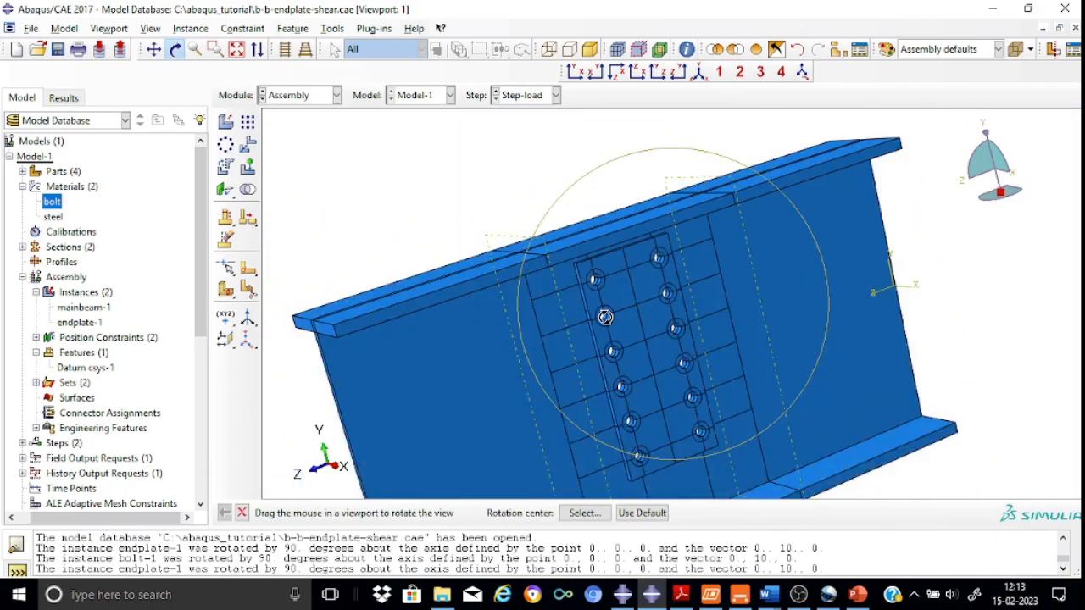
pyautogui.scroll(-2, 606, 317)
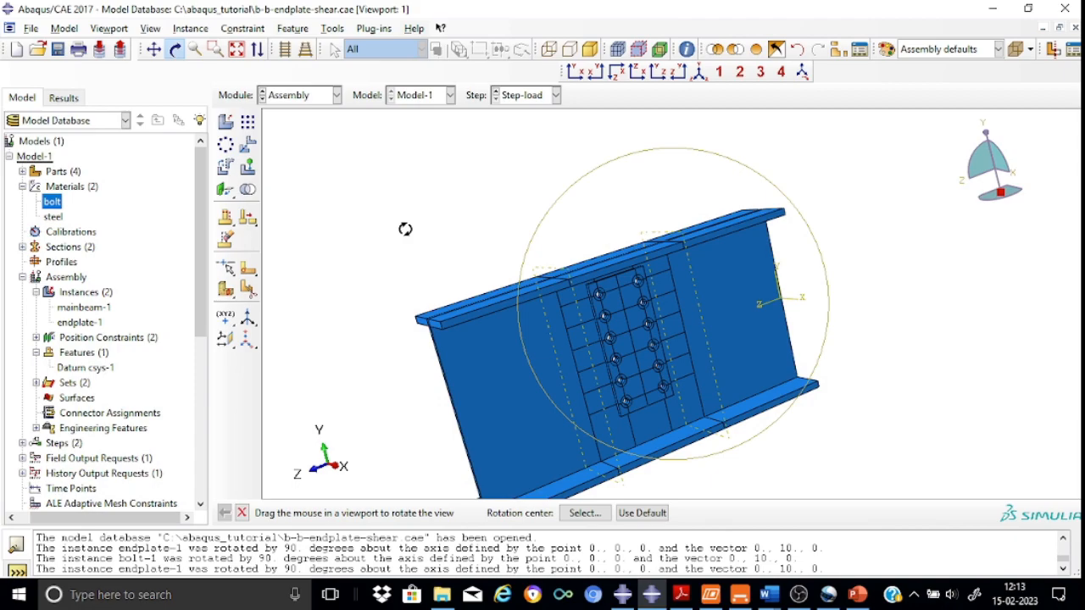
pyautogui.click(700, 73)
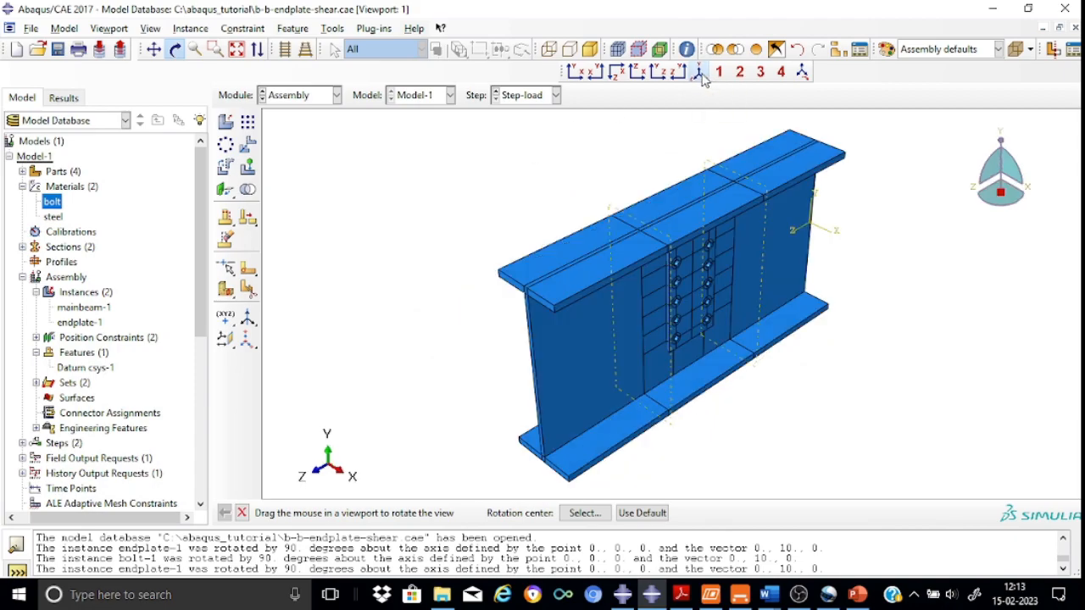
# Create a dependent instance of the bolt part in the assembly
pyautogui.click(226, 123)
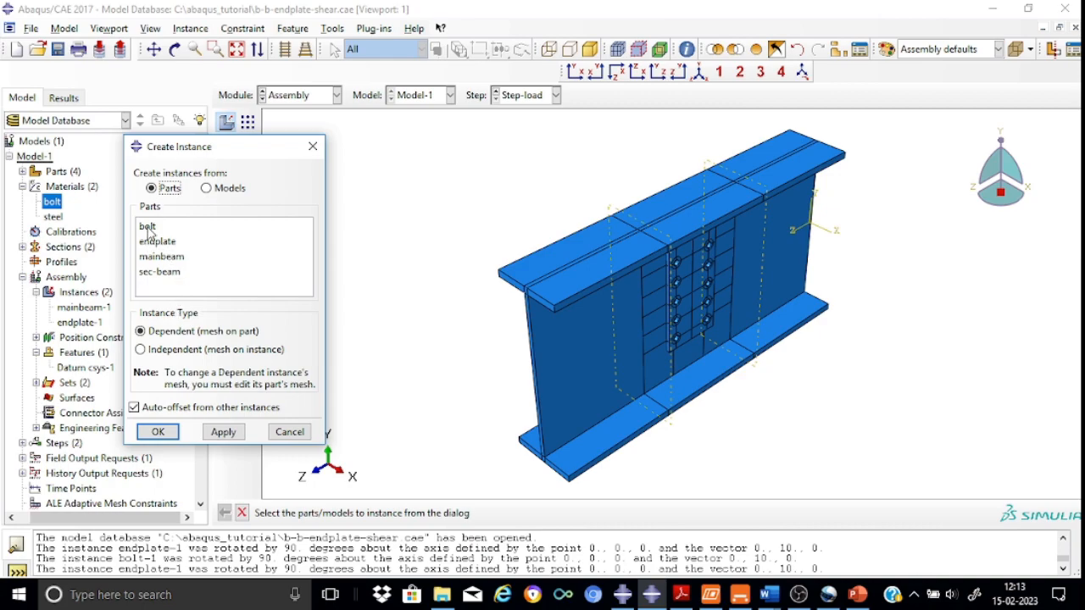
pyautogui.click(147, 227)
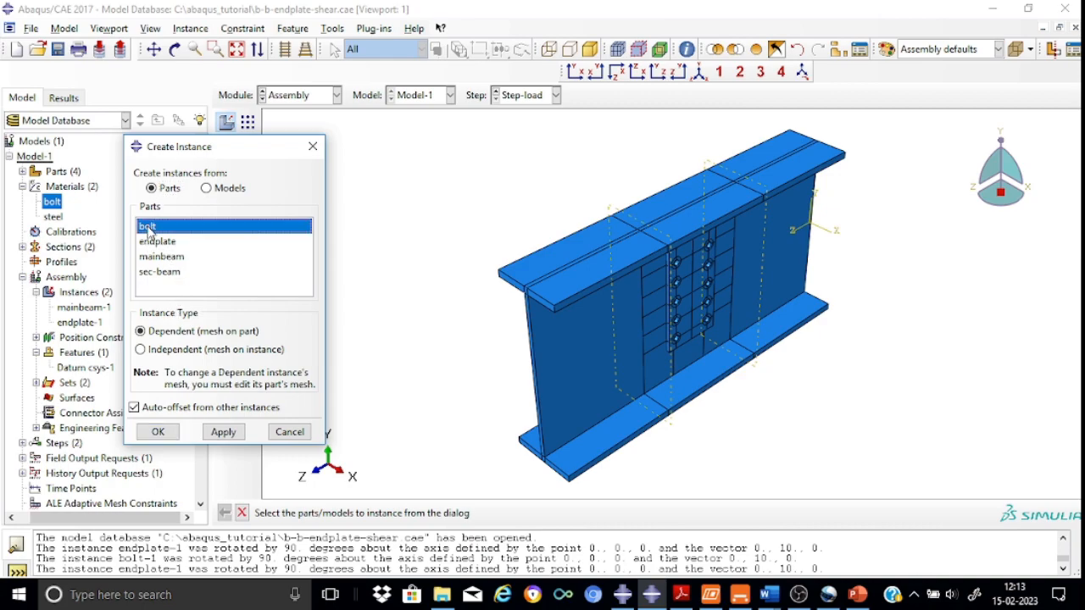
pyautogui.click(158, 433)
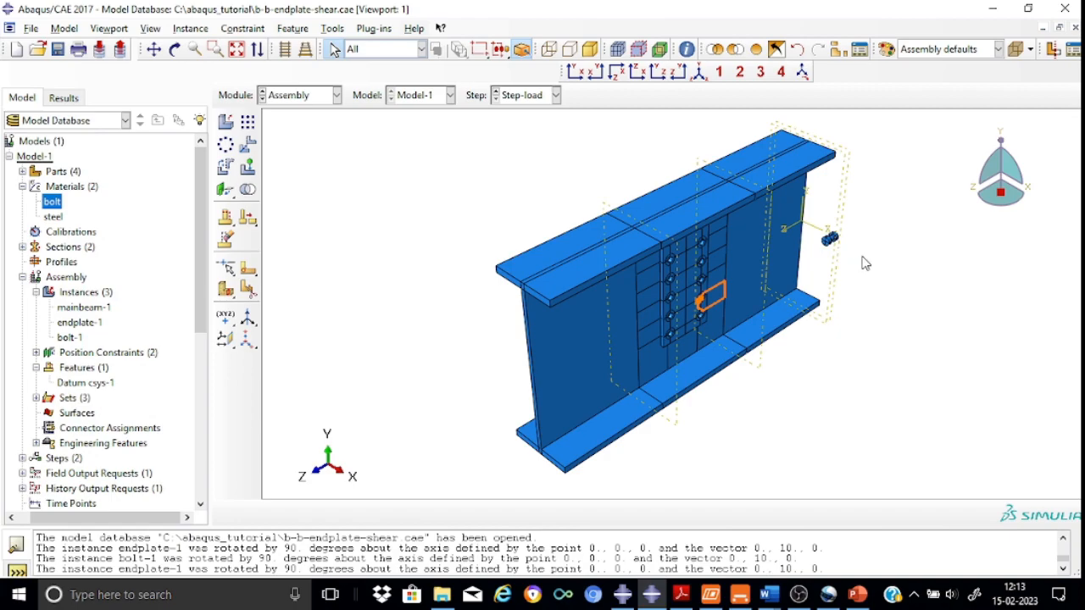
# Rotate the bolt instance 90 degrees about the axis from point 0,0,0 to point 0,10,0
pyautogui.scroll(-2, 857, 245)
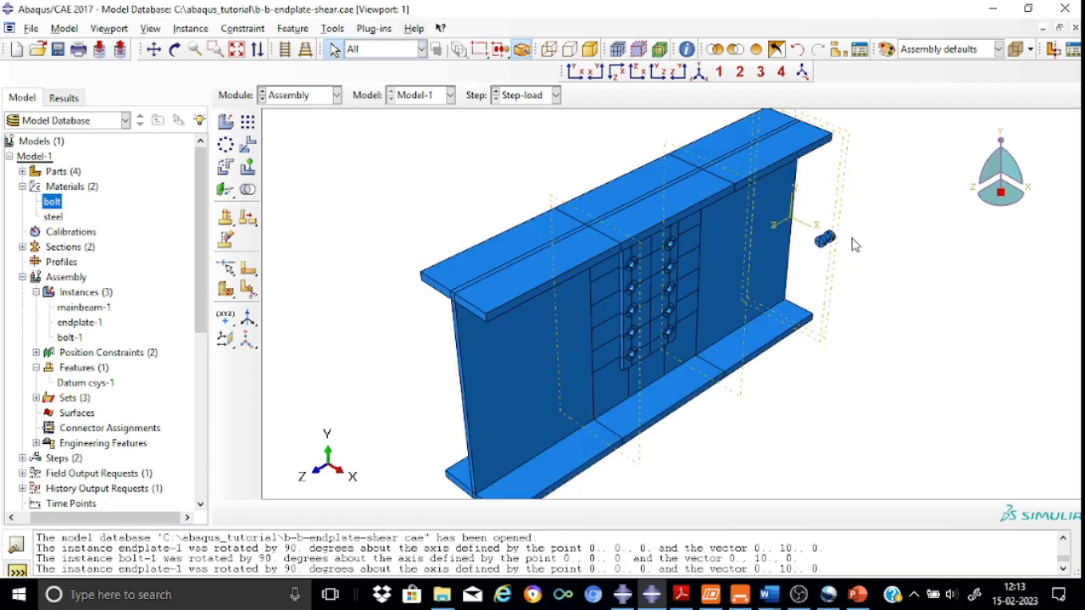
pyautogui.scroll(-1, 855, 245)
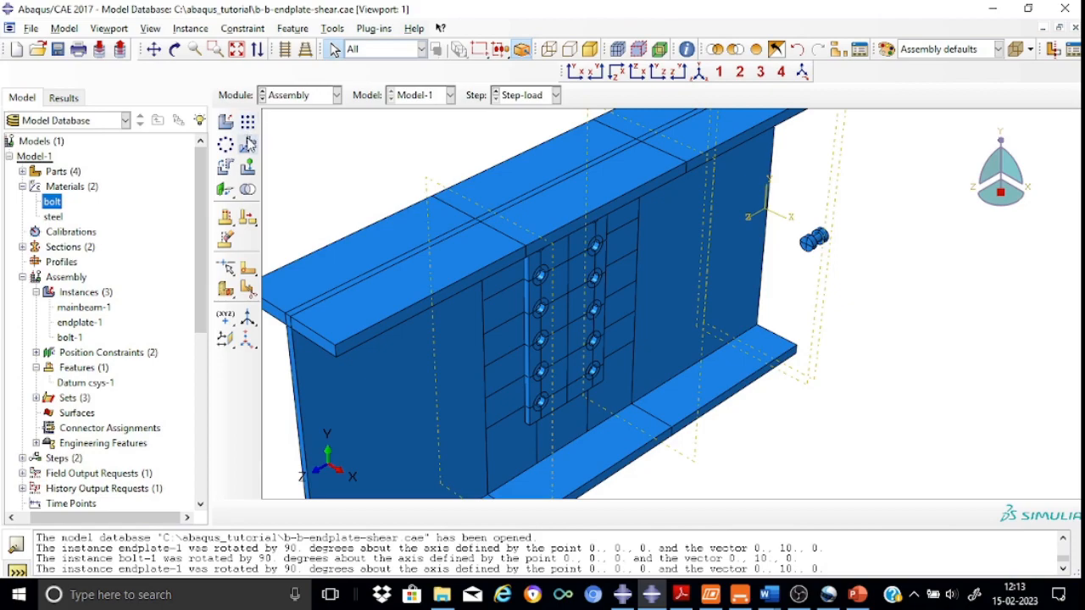
pyautogui.click(226, 168)
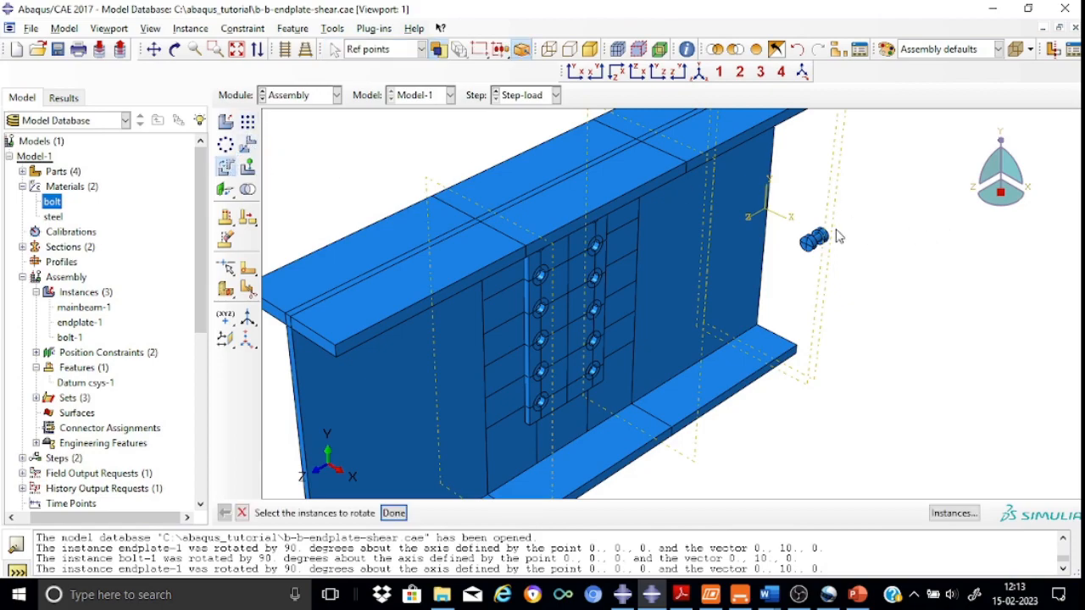
pyautogui.click(812, 242)
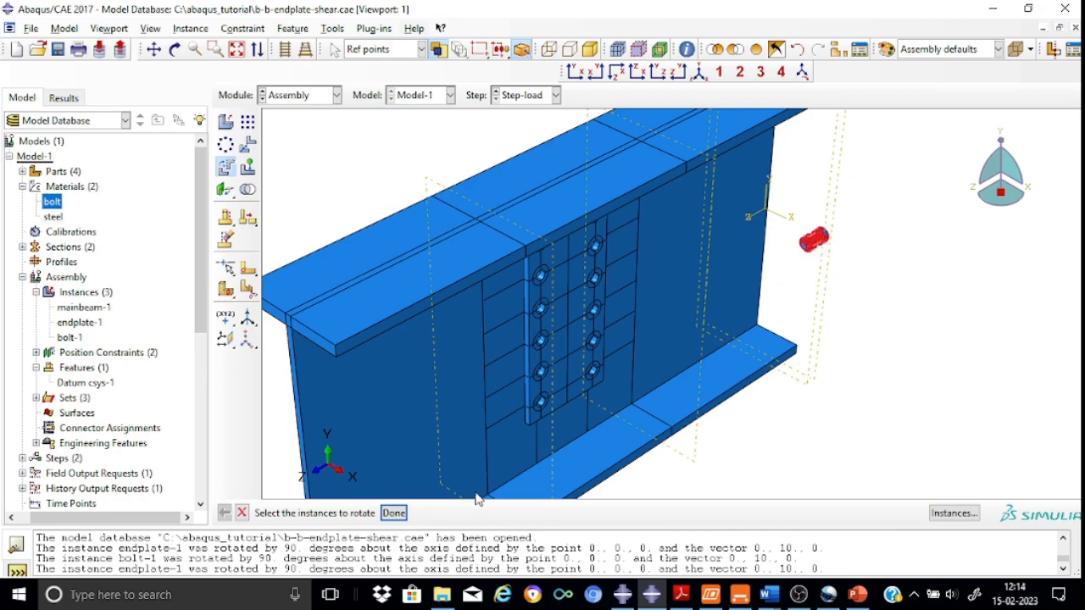
pyautogui.click(393, 513)
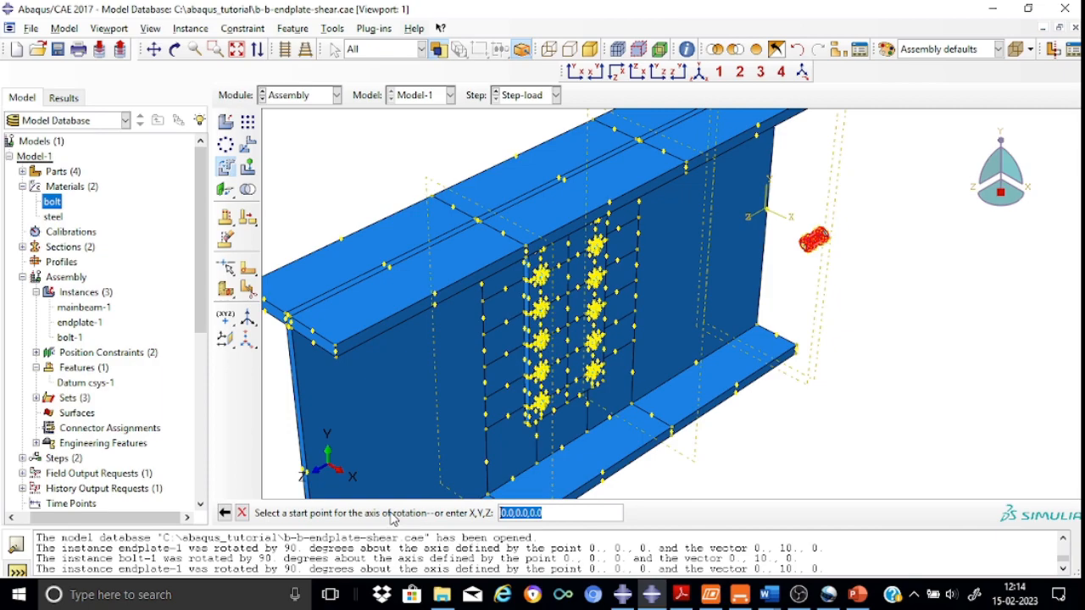
pyautogui.press('Return')
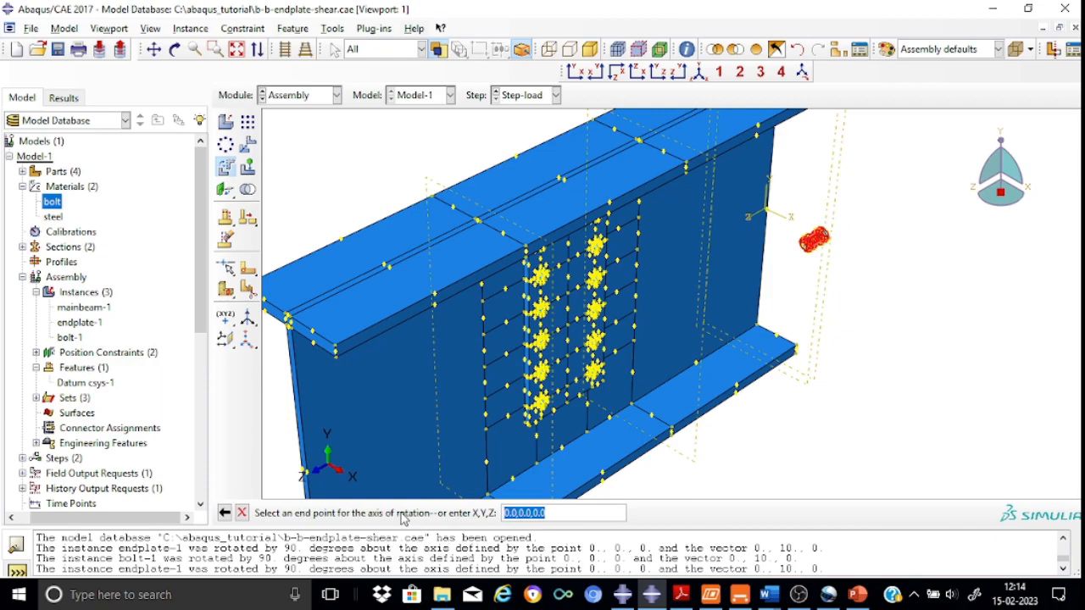
pyautogui.click(520, 514)
pyautogui.write('1')
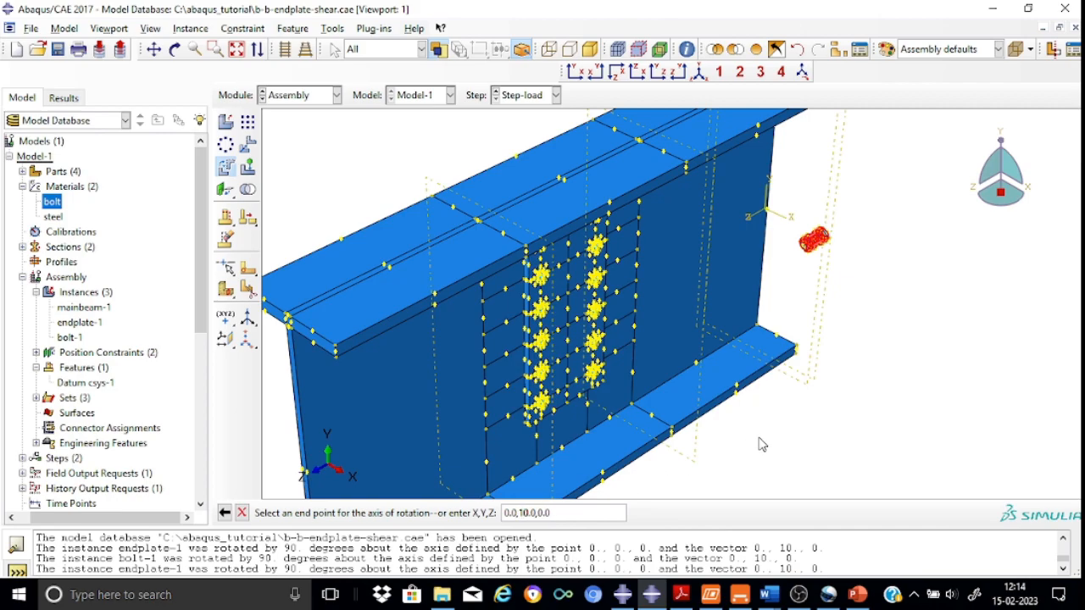
pyautogui.press('Return')
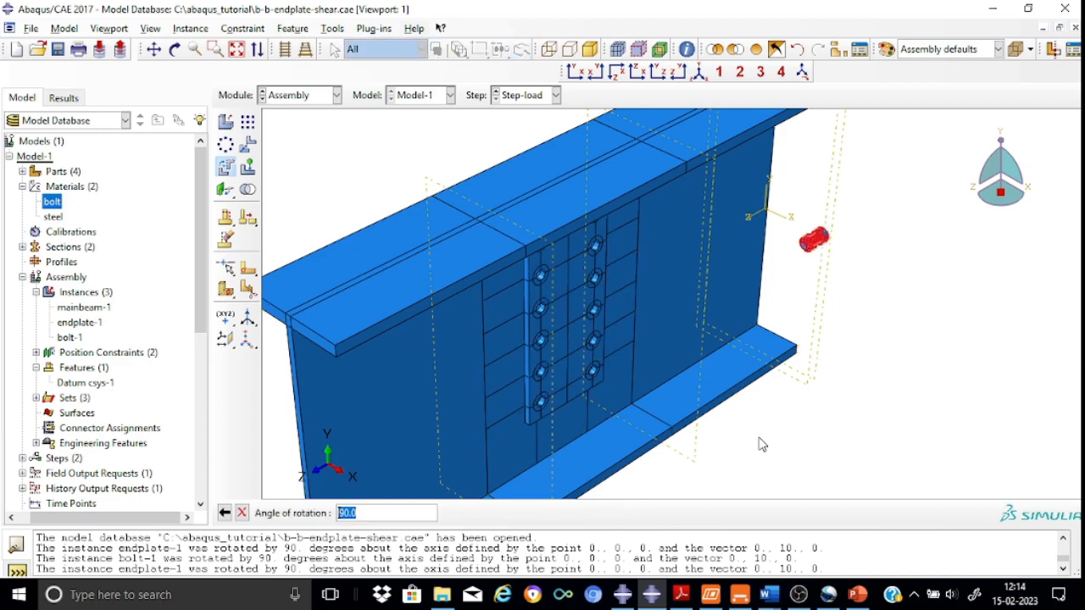
pyautogui.press('Return')
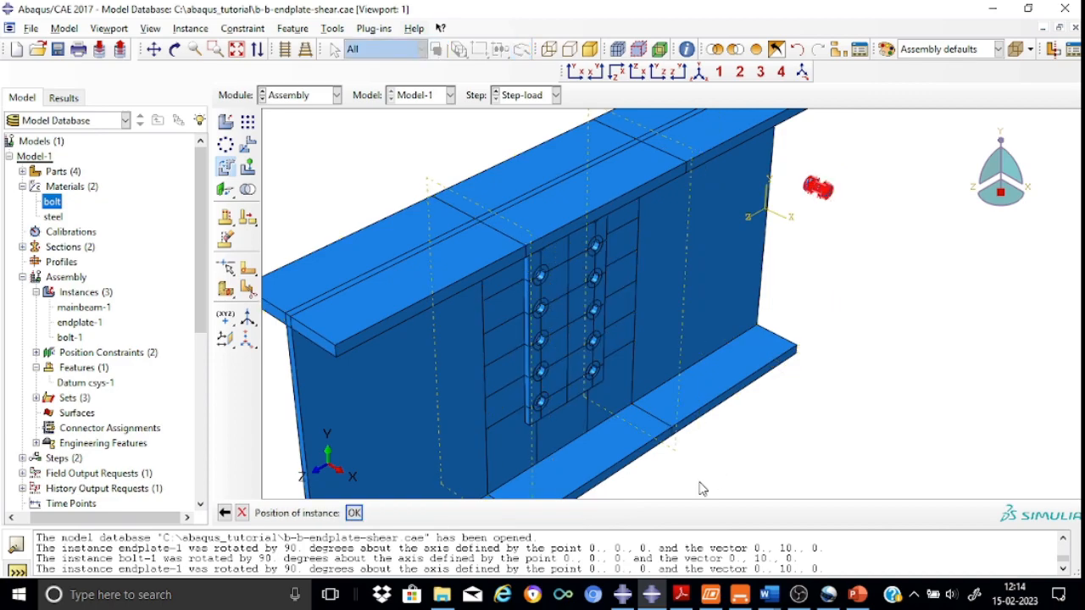
pyautogui.click(353, 514)
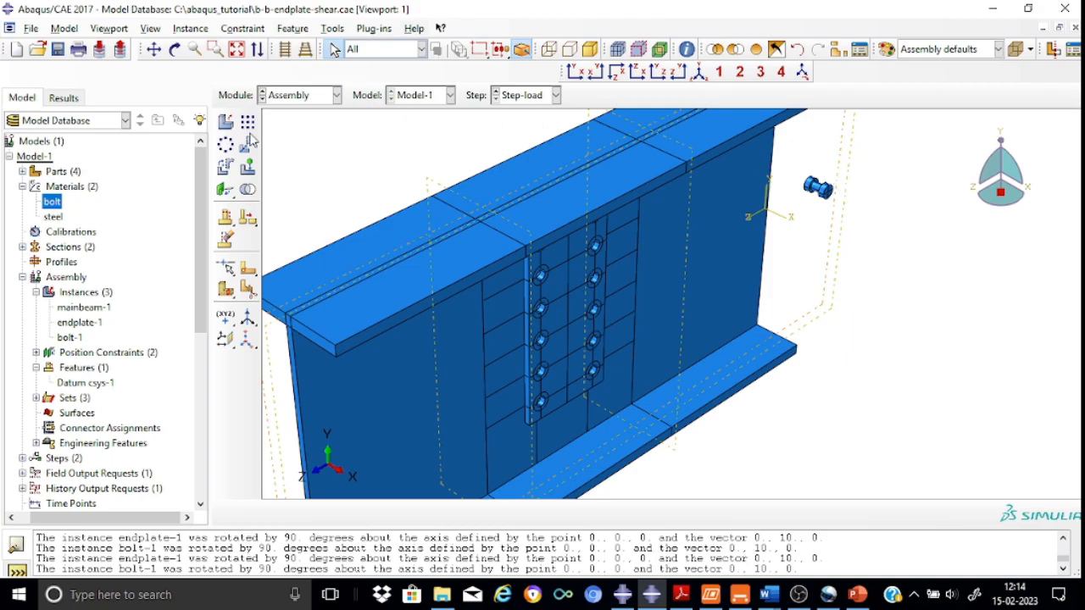
# Apply a coaxial constraint aligning the bolt shank with the top bolt hole of the endplate, flipping its direction
pyautogui.click(229, 193)
pyautogui.click(316, 193)
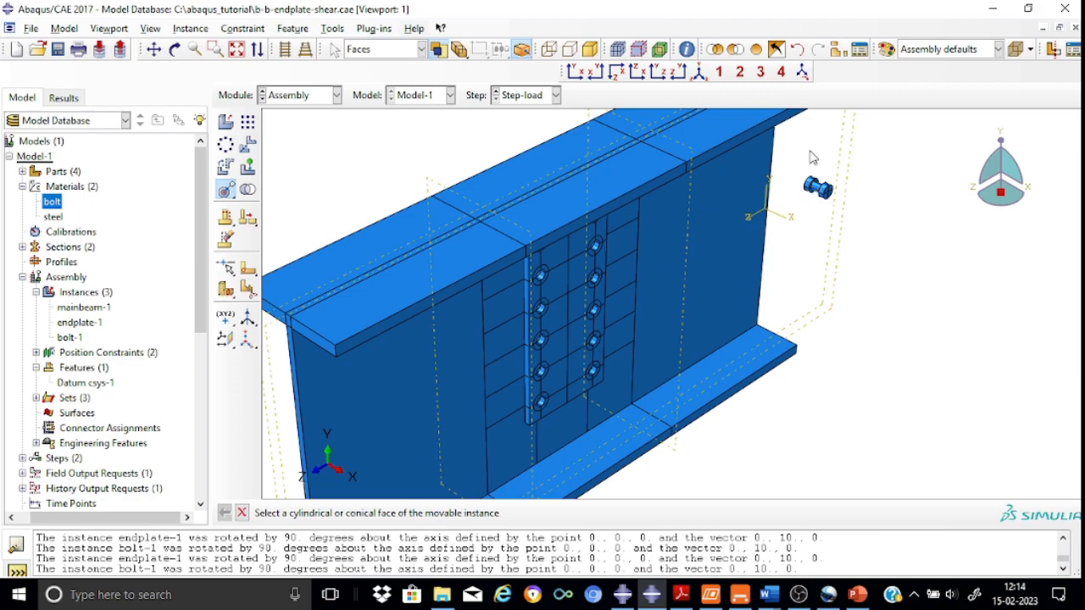
pyautogui.scroll(-2, 812, 158)
pyautogui.scroll(5, 877, 128)
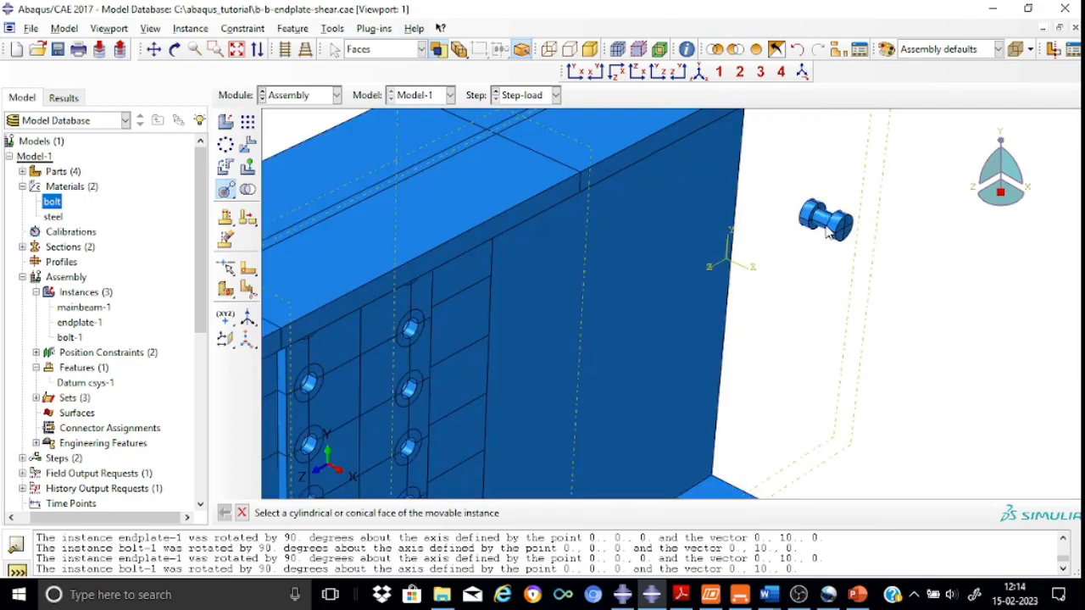
pyautogui.click(827, 222)
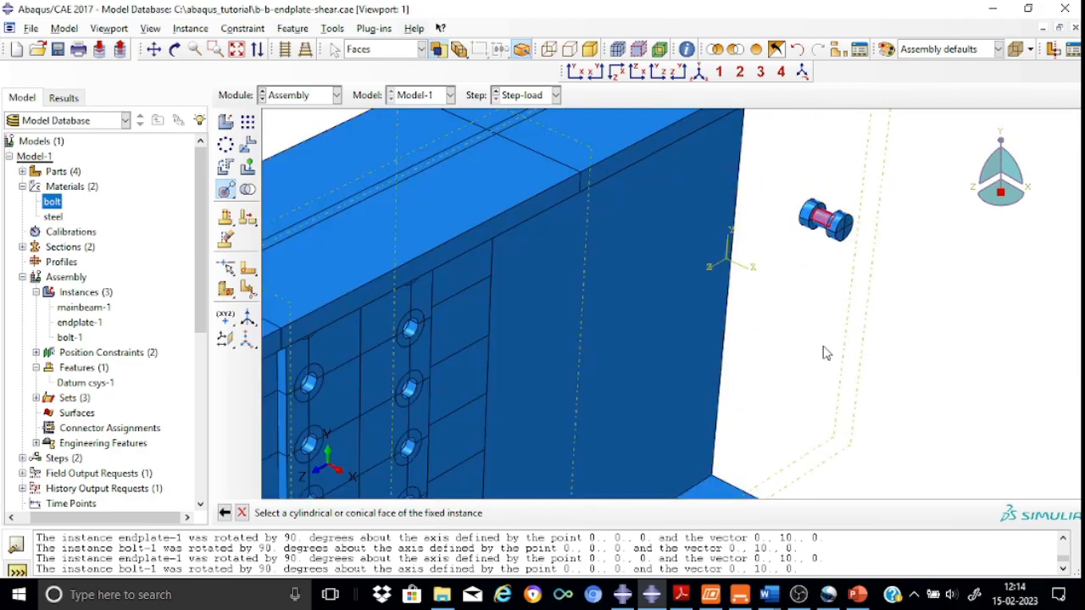
pyautogui.scroll(1, 827, 354)
pyautogui.scroll(-4, 824, 355)
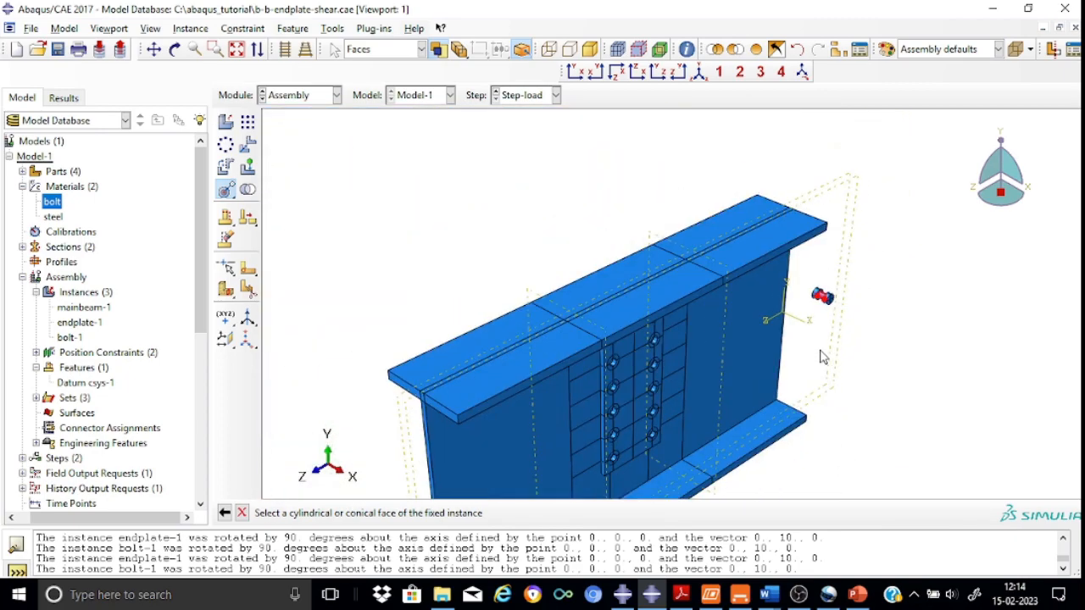
pyautogui.click(155, 50)
pyautogui.moveTo(588, 346); pyautogui.dragTo(552, 252)
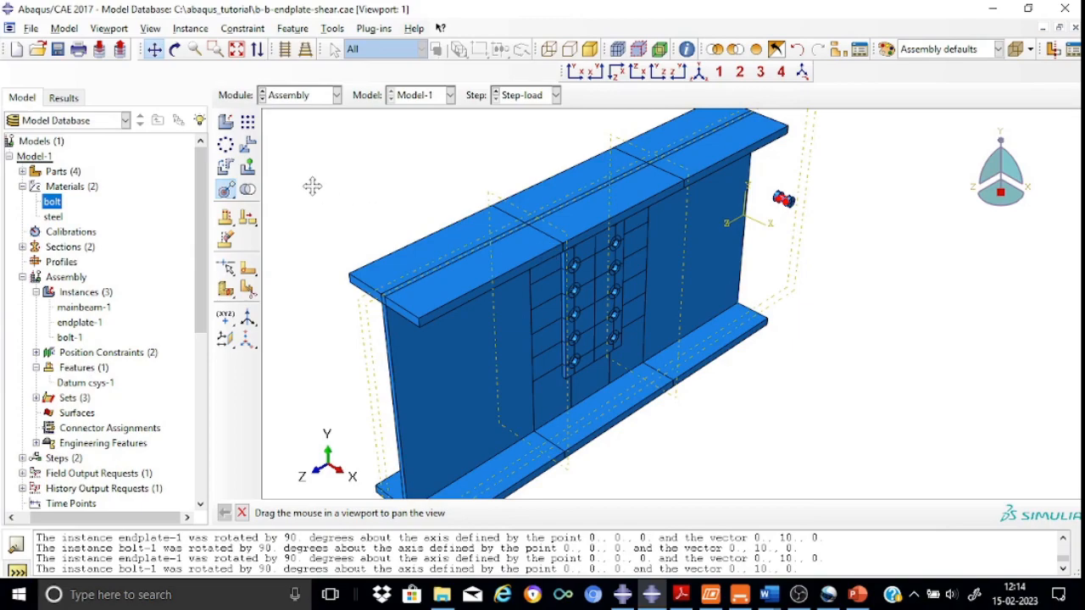
pyautogui.click(174, 50)
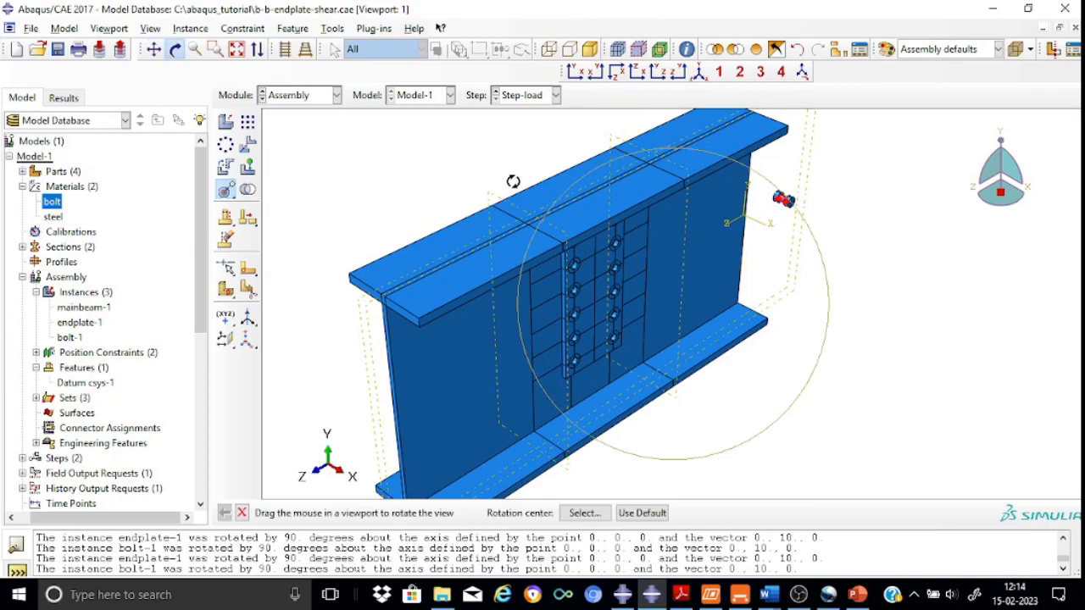
pyautogui.moveTo(604, 233)
pyautogui.mouseDown()
pyautogui.moveTo(577, 194)
pyautogui.moveTo(560, 211)
pyautogui.mouseUp()
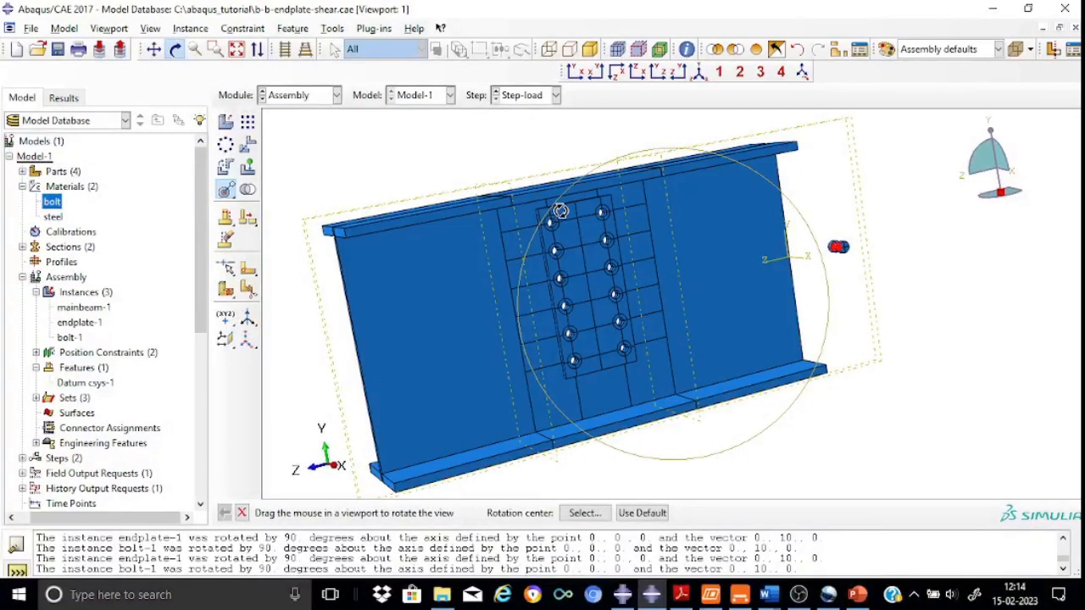
pyautogui.scroll(2, 561, 214)
pyautogui.scroll(-8, 561, 215)
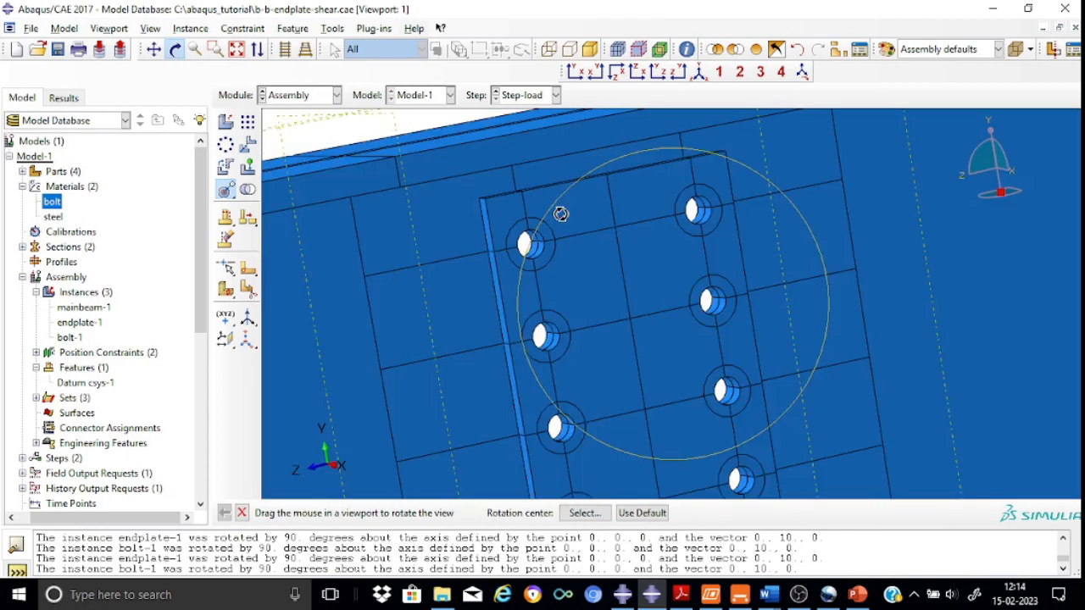
pyautogui.click(241, 513)
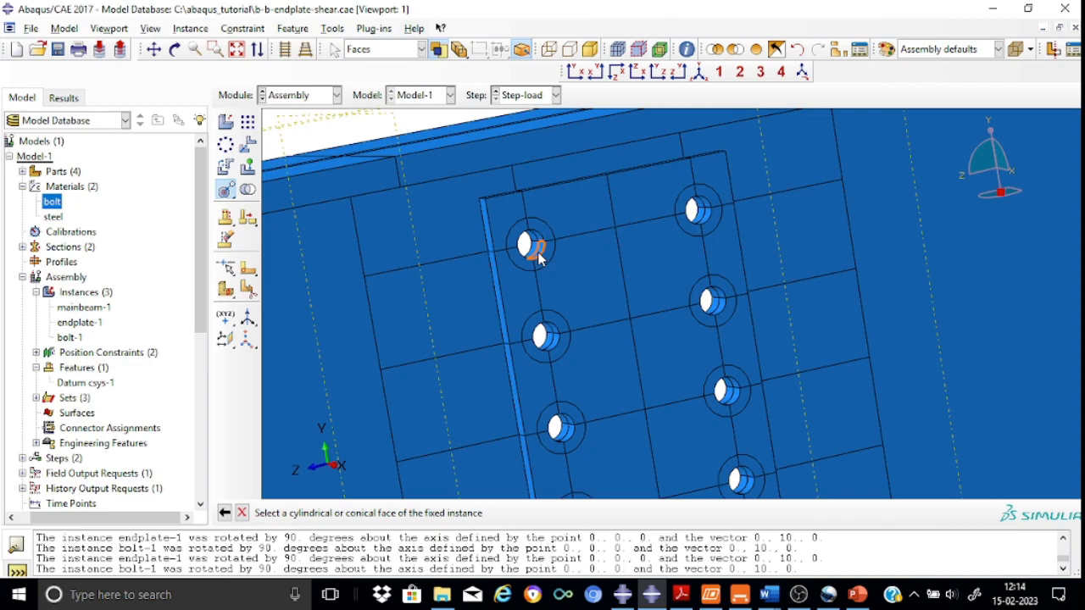
pyautogui.click(539, 259)
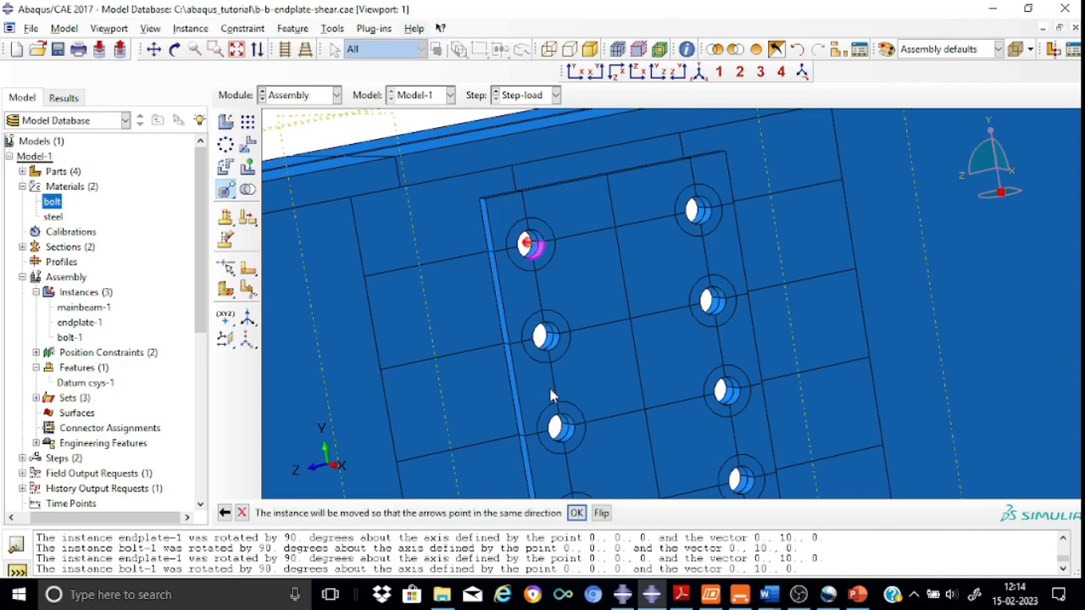
pyautogui.click(700, 74)
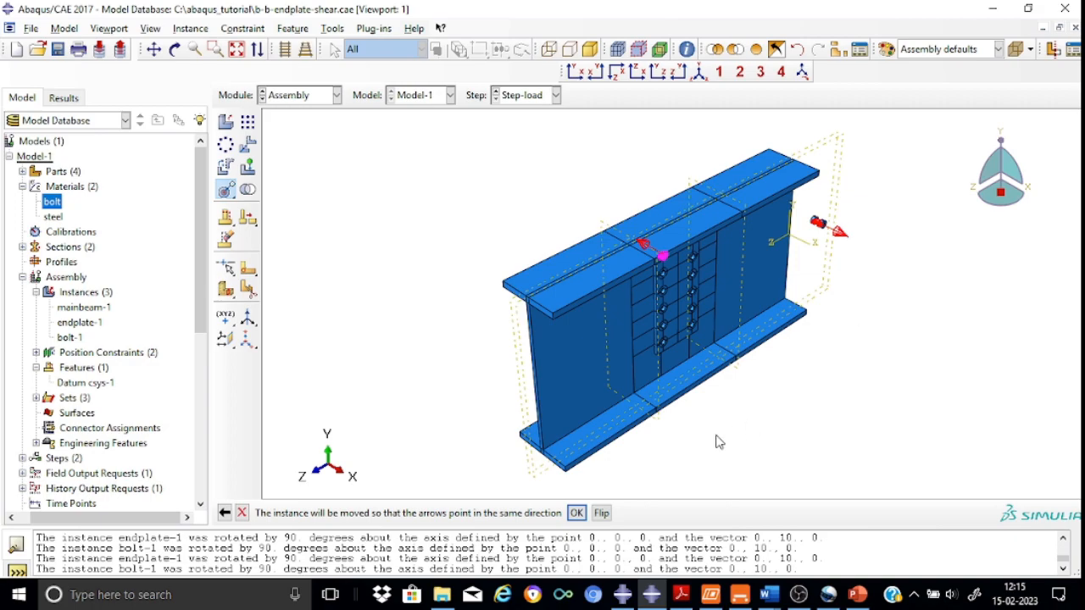
pyautogui.click(601, 513)
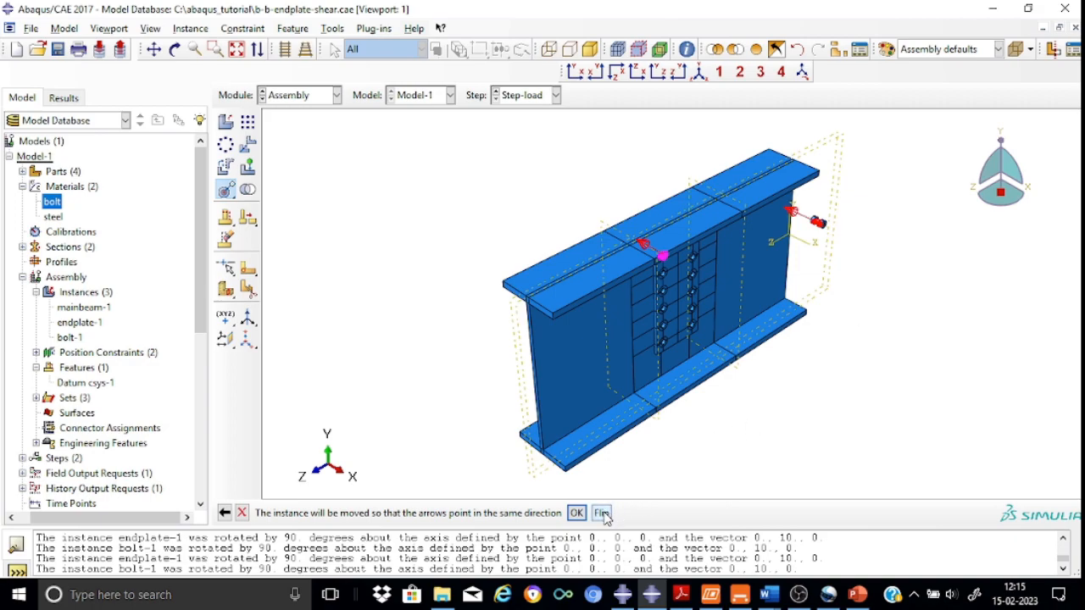
pyautogui.click(576, 514)
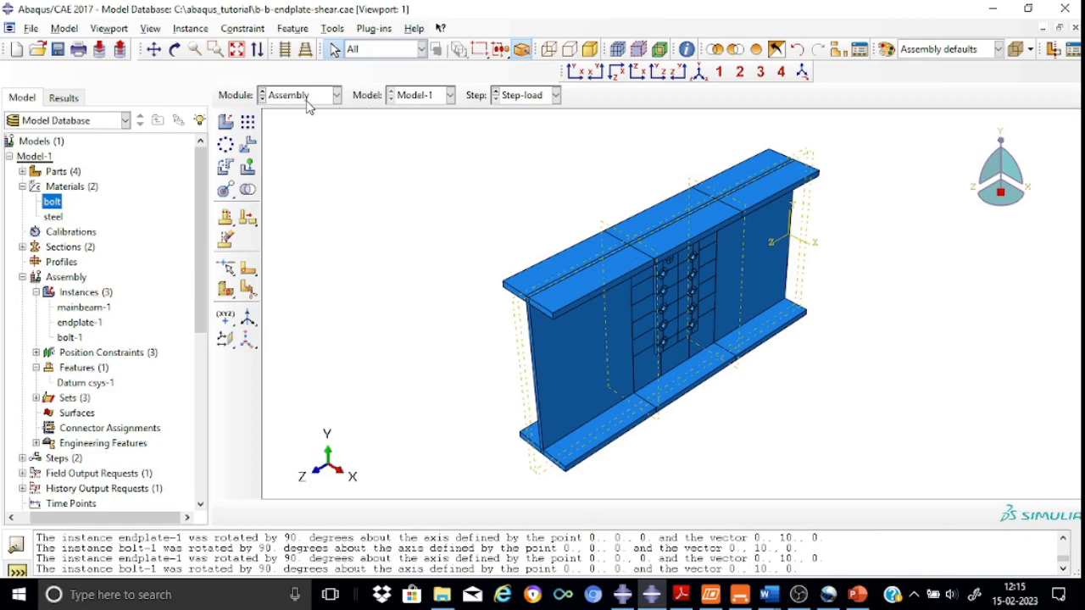
# Apply a face-to-face constraint between the bolt head's underside and the endplate face, with a 1 mm distance
pyautogui.click(154, 49)
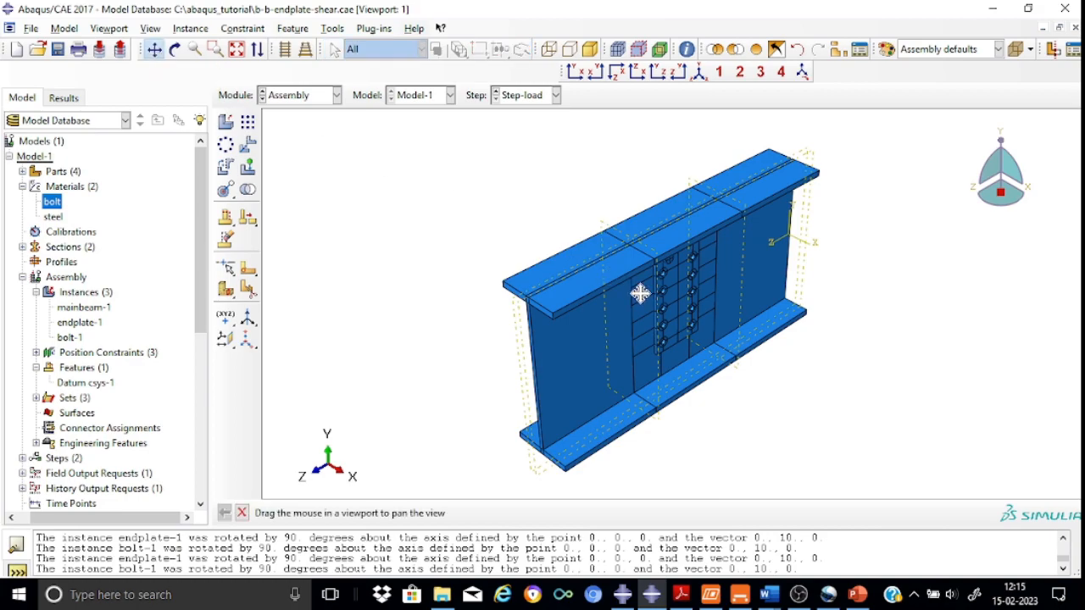
pyautogui.moveTo(620, 281); pyautogui.dragTo(586, 253)
pyautogui.scroll(5, 642, 238)
pyautogui.scroll(-7, 642, 238)
pyautogui.scroll(-3, 642, 238)
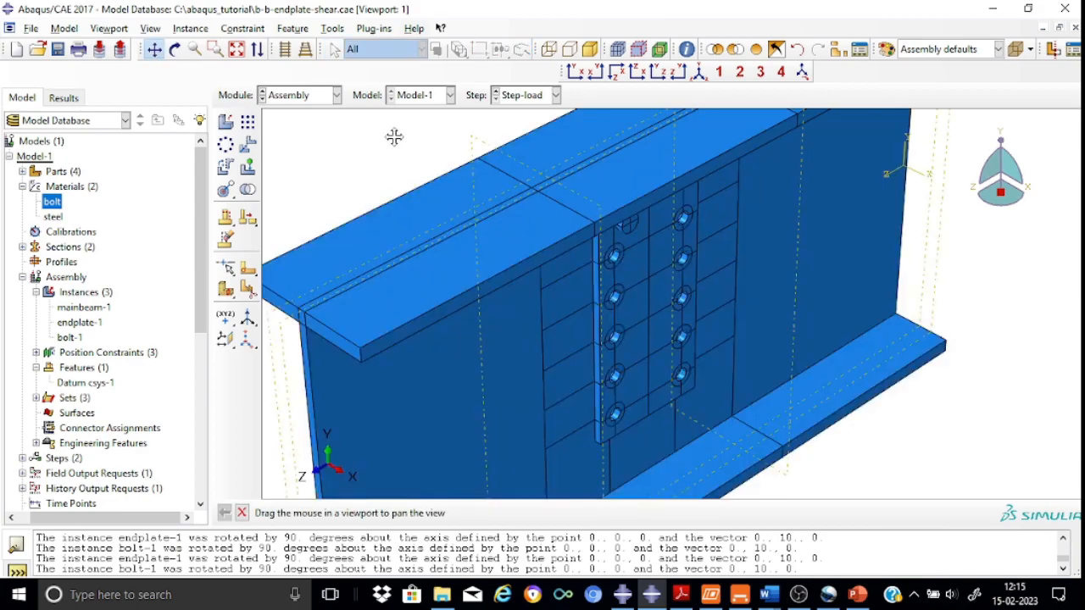
pyautogui.click(175, 49)
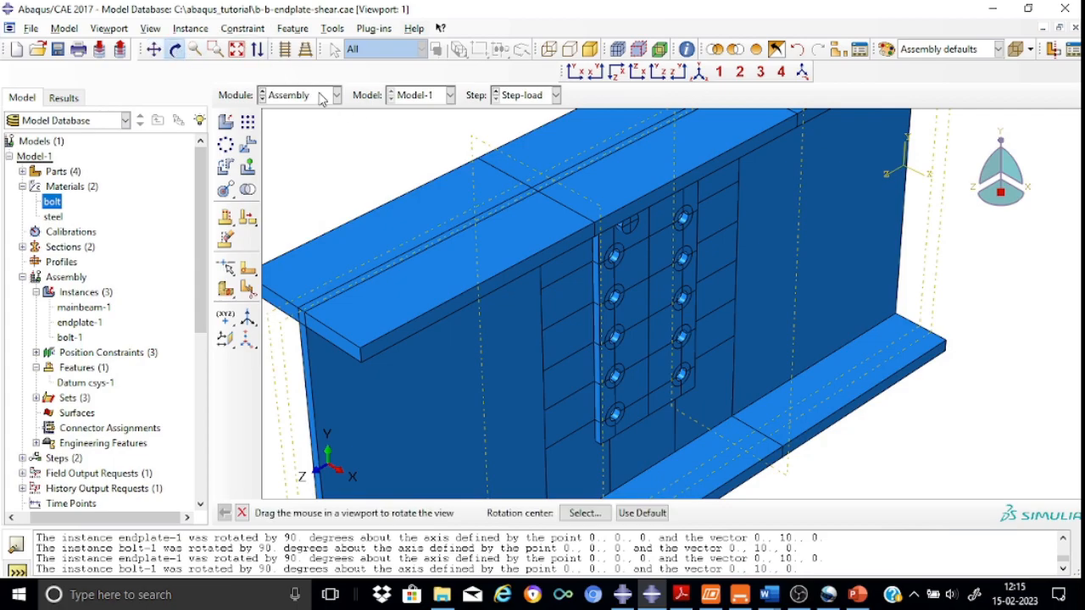
pyautogui.moveTo(614, 203); pyautogui.dragTo(552, 170)
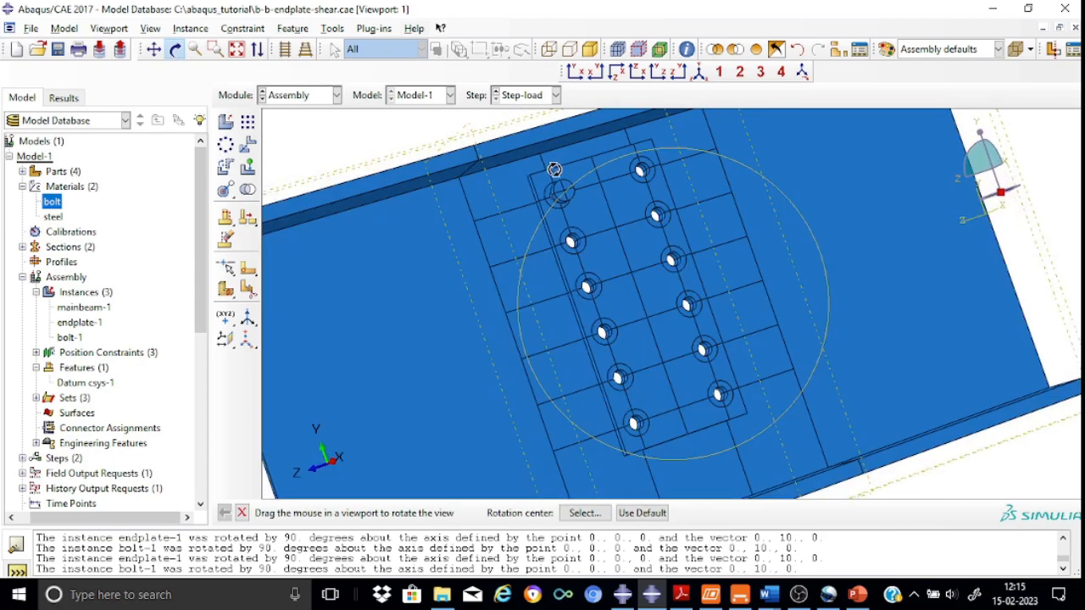
pyautogui.scroll(-6, 554, 172)
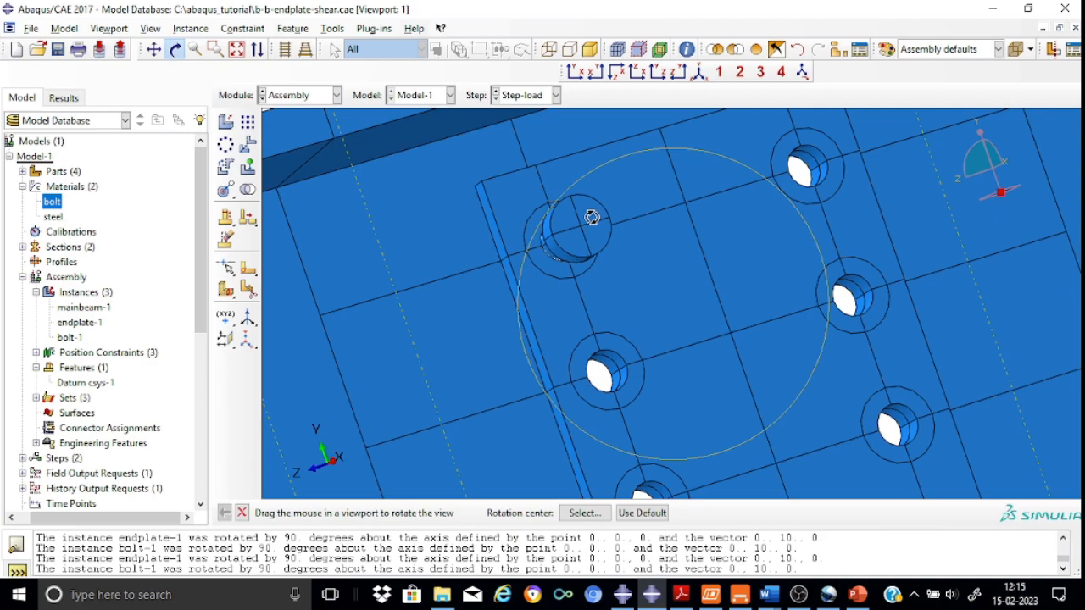
pyautogui.click(234, 197)
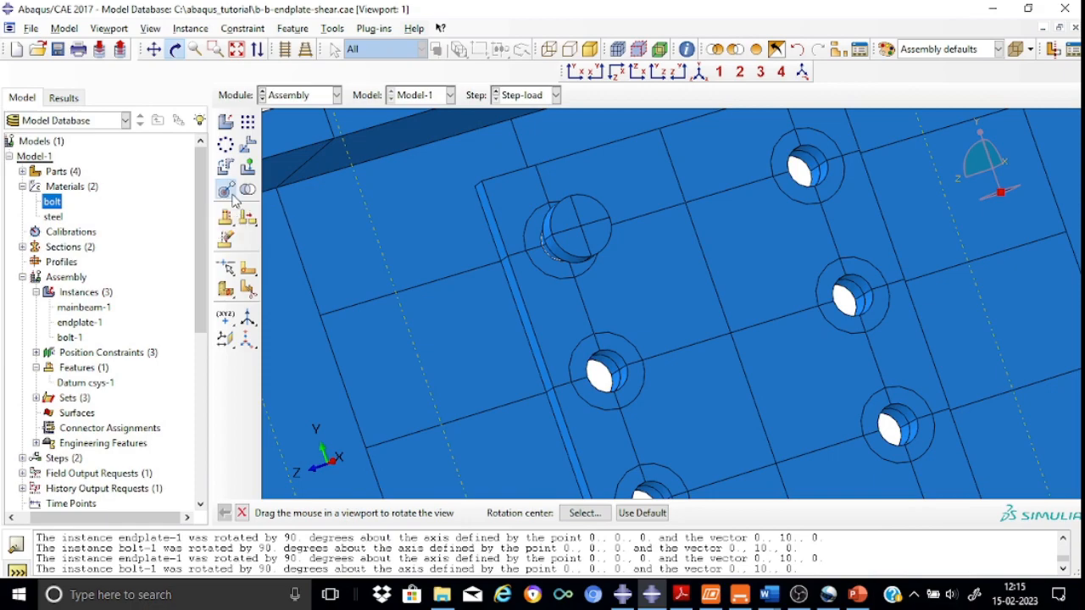
pyautogui.click(272, 193)
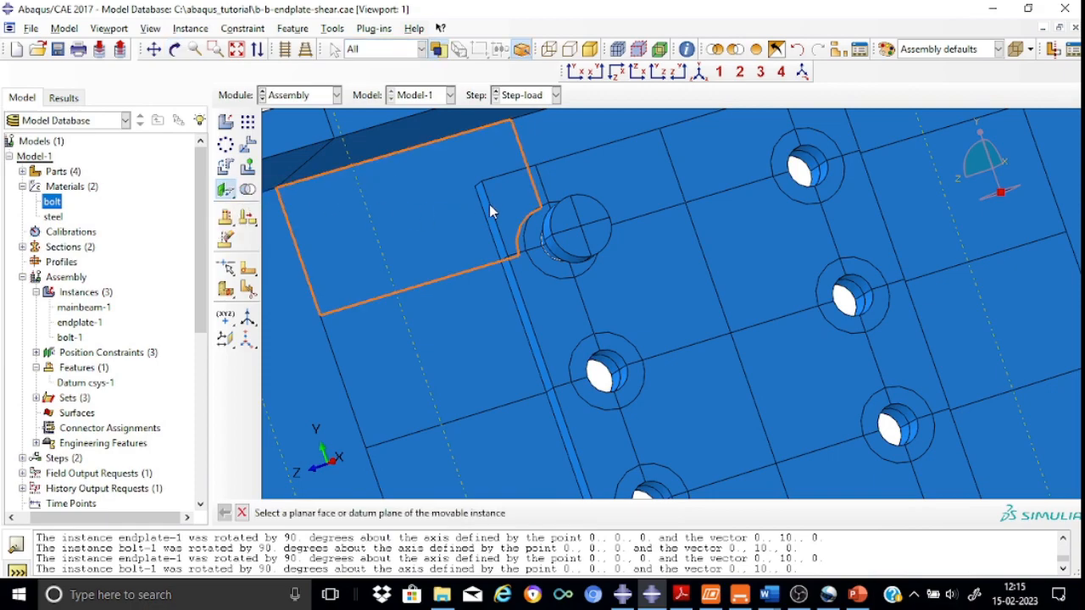
pyautogui.click(574, 244)
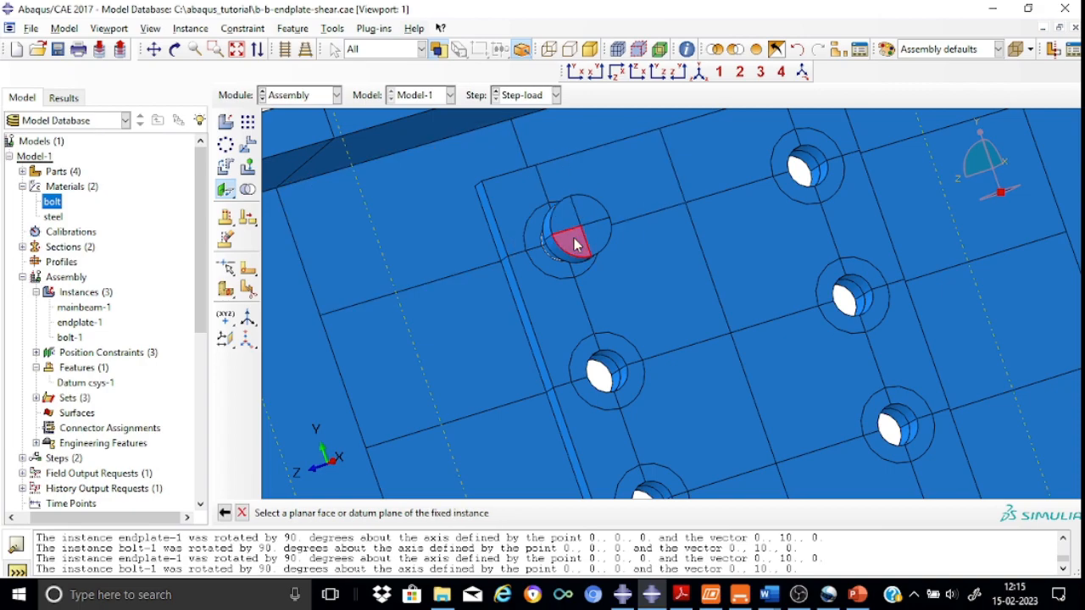
pyautogui.click(641, 283)
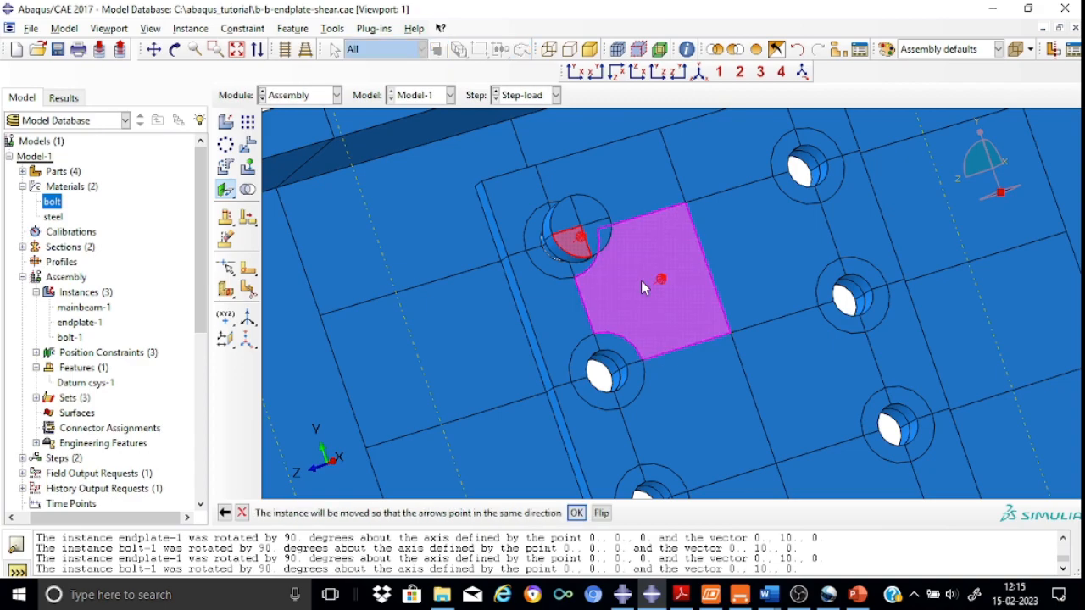
pyautogui.click(700, 74)
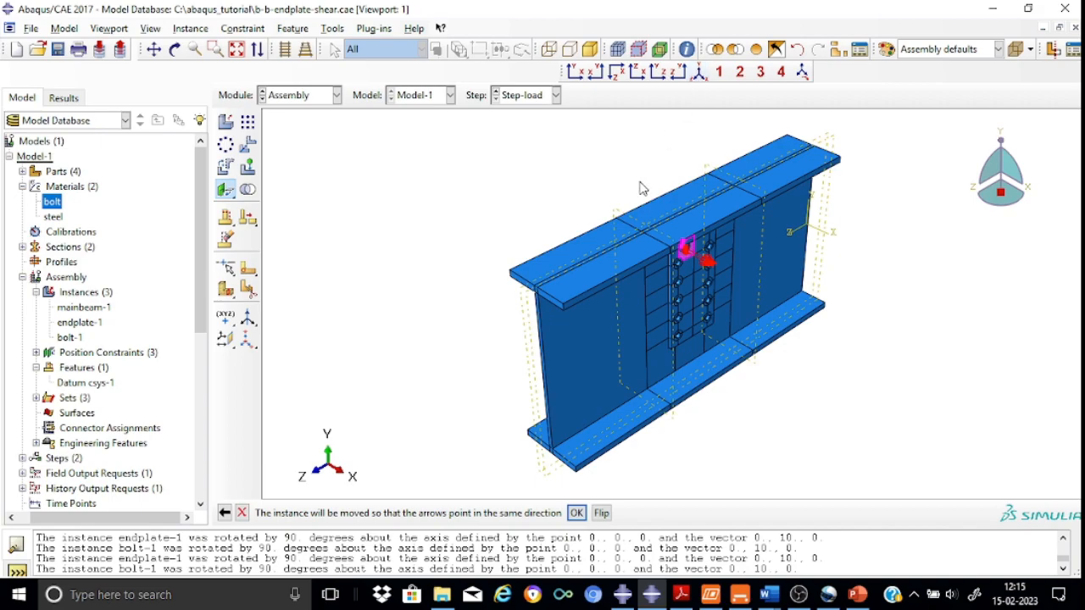
pyautogui.scroll(2, 689, 222)
pyautogui.scroll(-5, 688, 219)
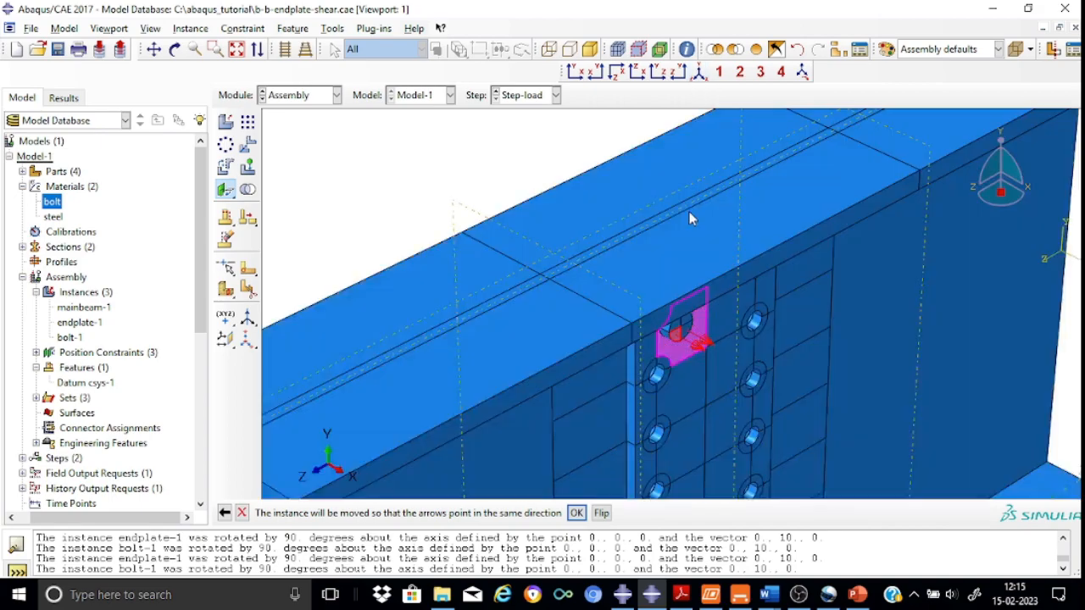
pyautogui.scroll(5, 689, 219)
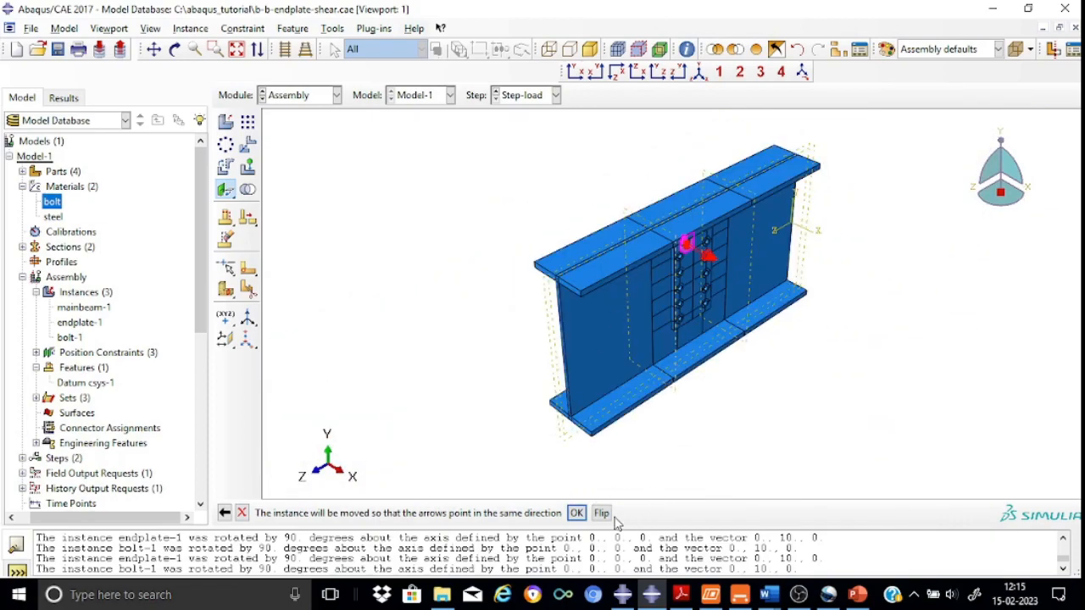
pyautogui.click(576, 513)
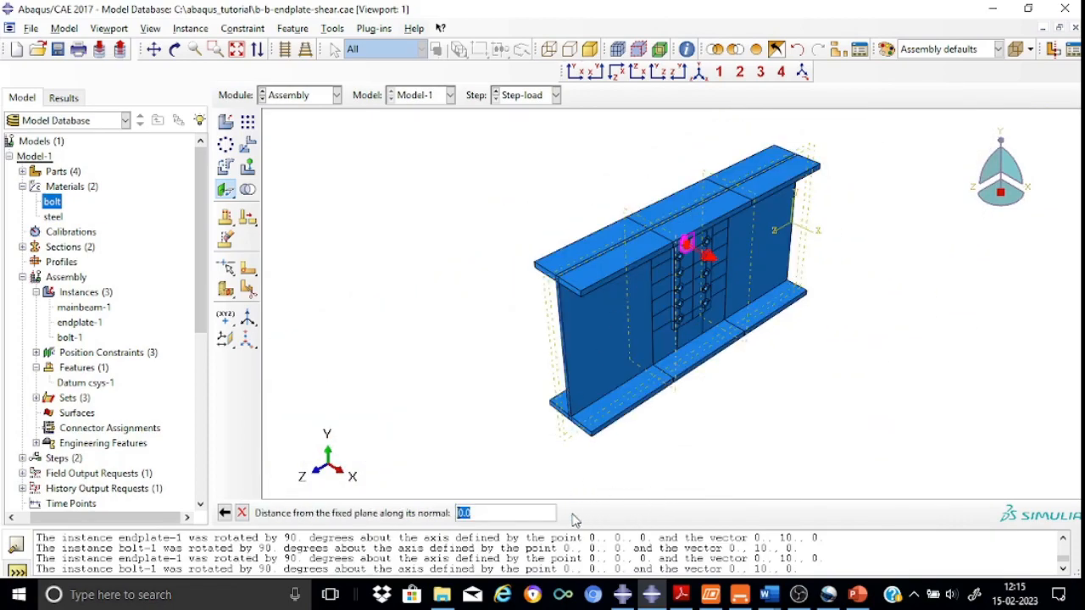
pyautogui.write('13')
pyautogui.press('Return')
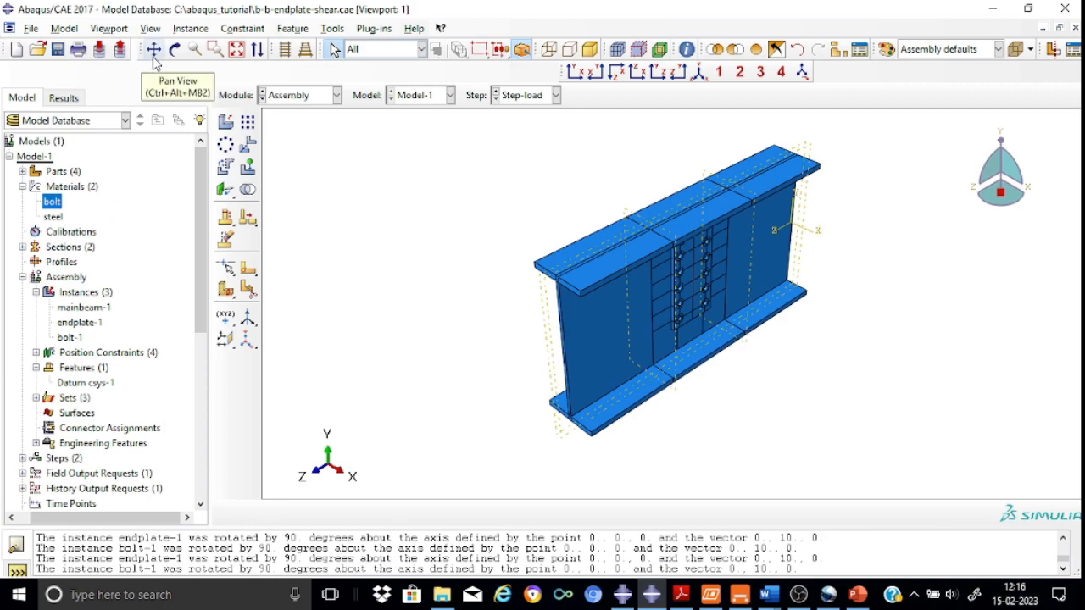
# Start a linear pattern of the bolt instance, setting direction 1 along the endplate edge with 2 copies at 140 mm offset
pyautogui.click(175, 49)
pyautogui.moveTo(673, 222); pyautogui.dragTo(646, 212)
pyautogui.scroll(5, 666, 224)
pyautogui.scroll(4, 678, 234)
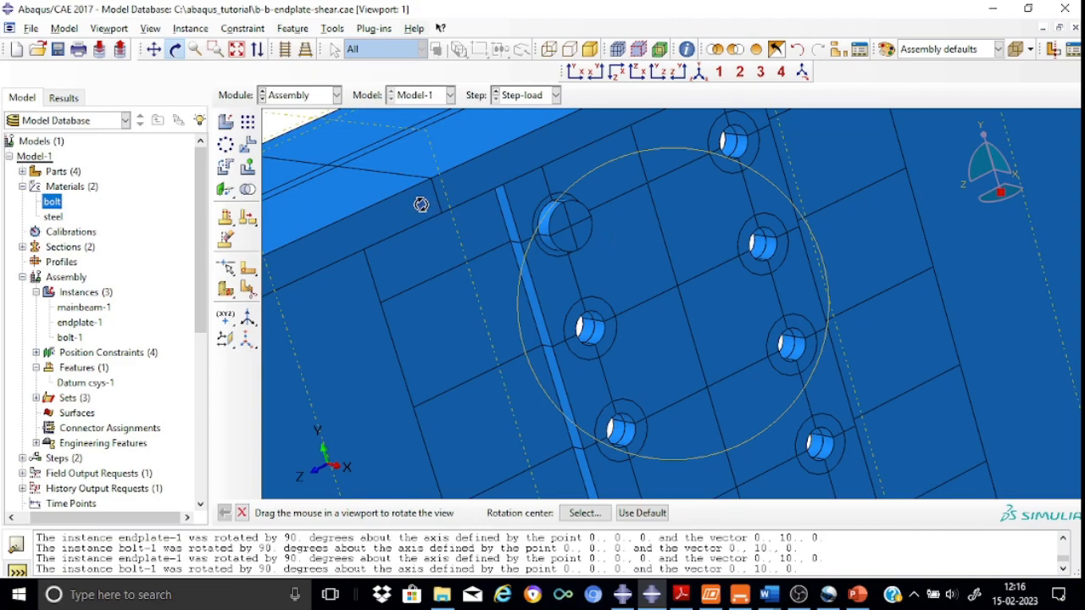
pyautogui.click(248, 123)
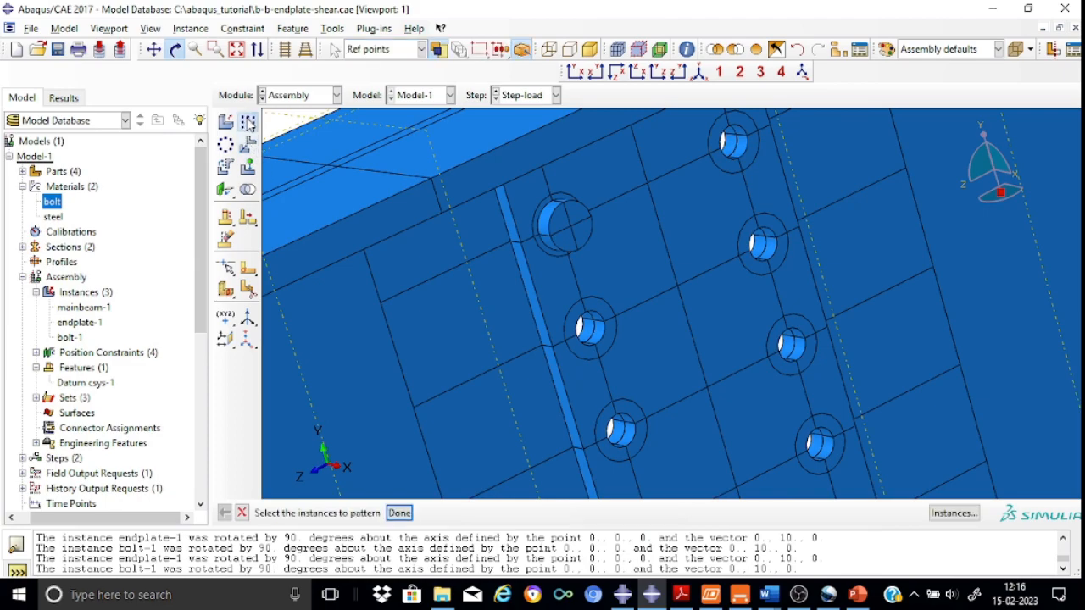
pyautogui.click(411, 431)
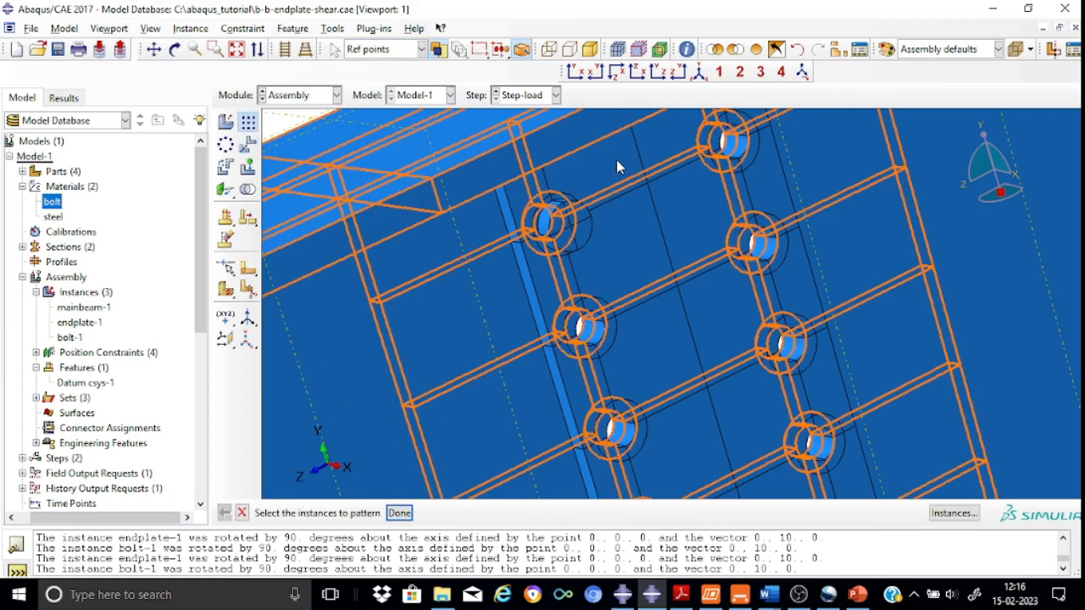
pyautogui.click(570, 225)
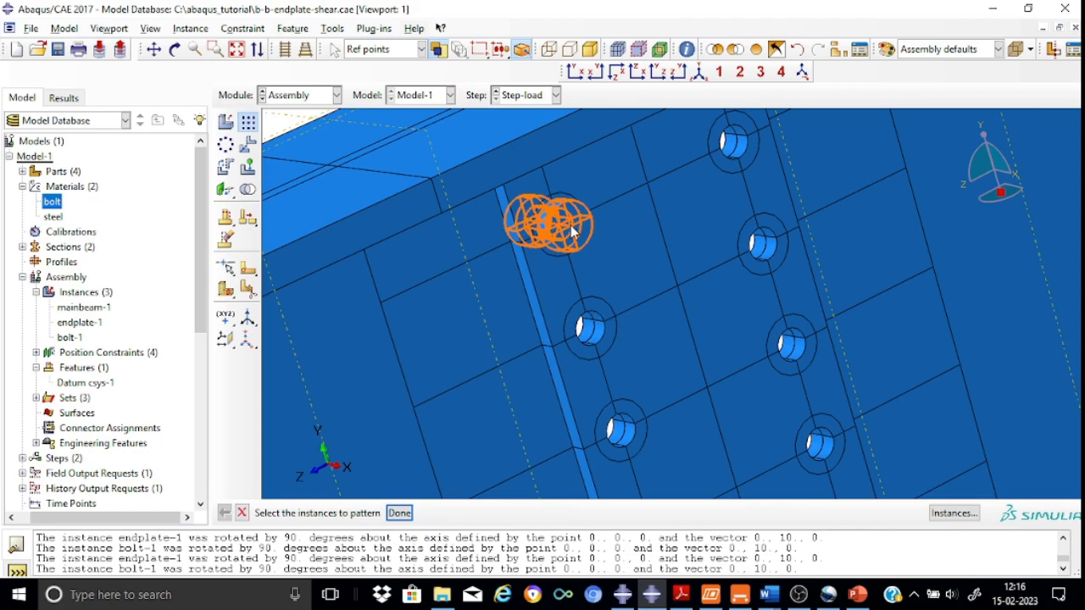
pyautogui.click(573, 231)
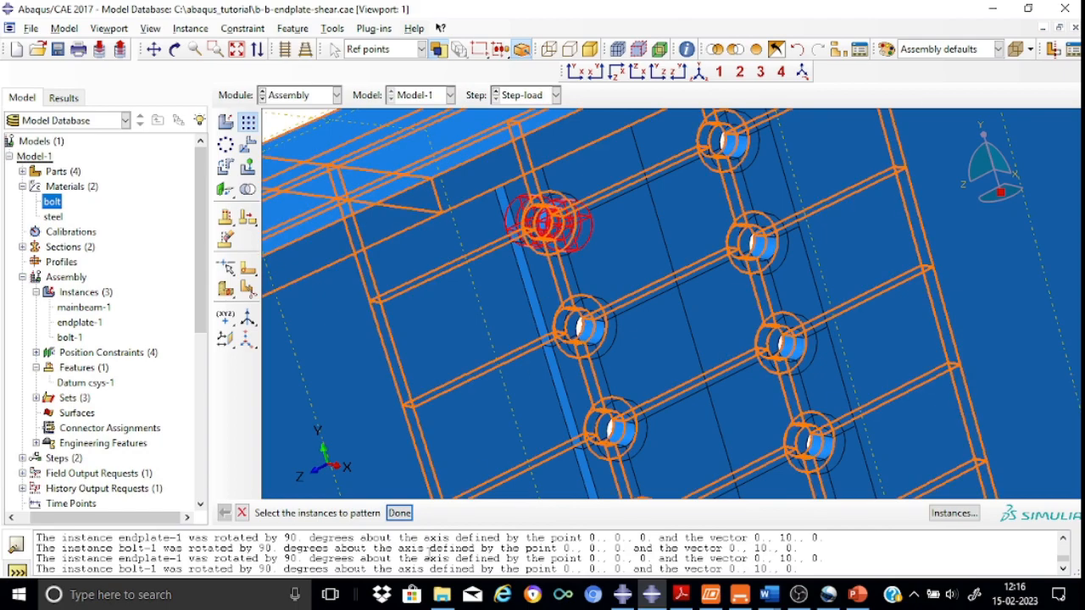
pyautogui.click(399, 514)
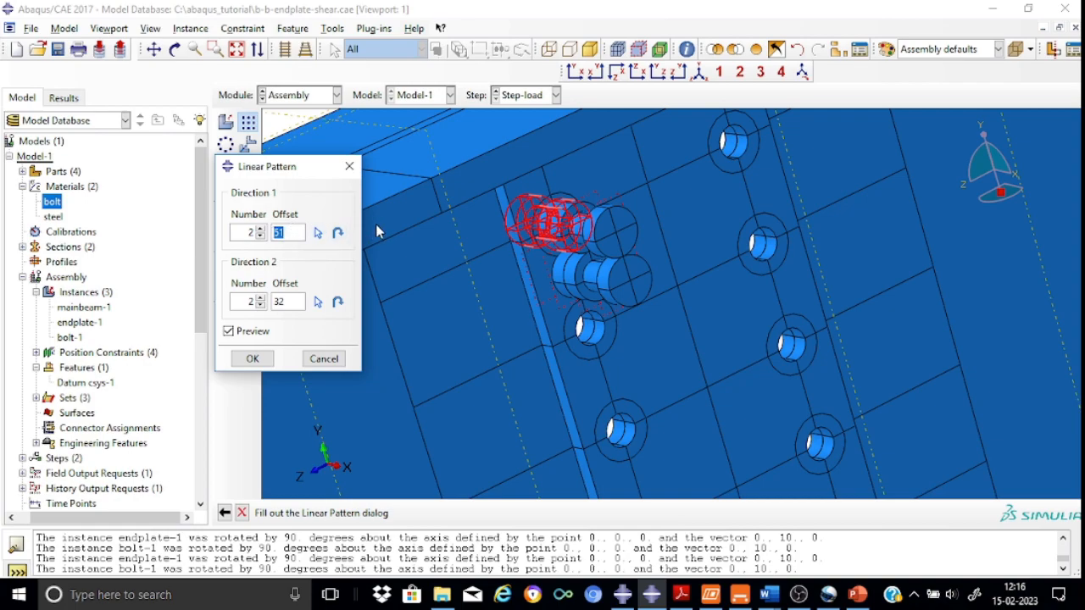
pyautogui.click(319, 235)
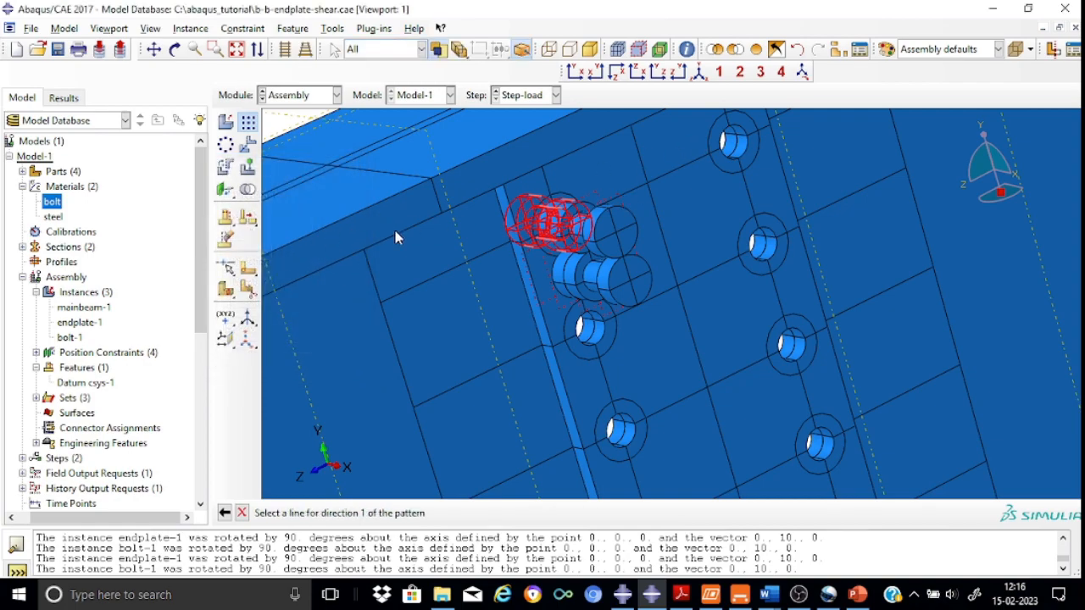
pyautogui.click(679, 172)
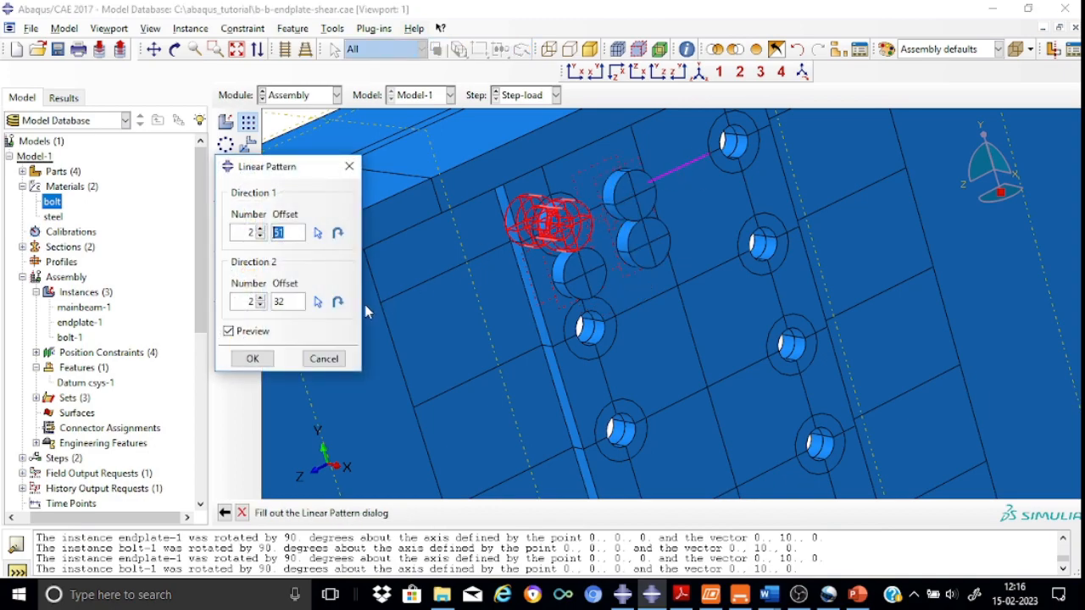
pyautogui.click(284, 232)
pyautogui.press('BackSpace')
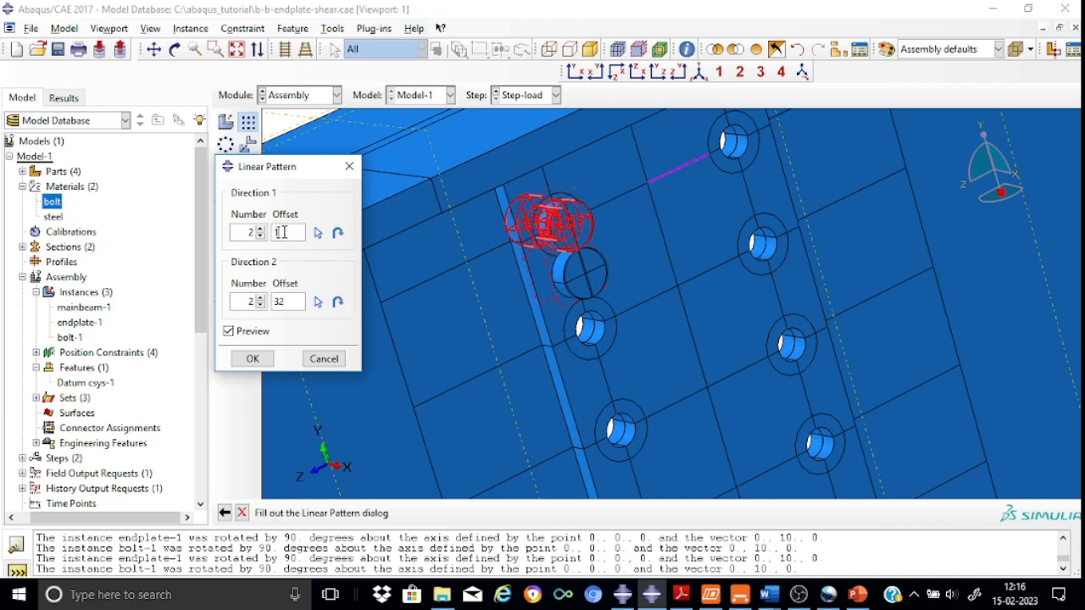
pyautogui.write('40')
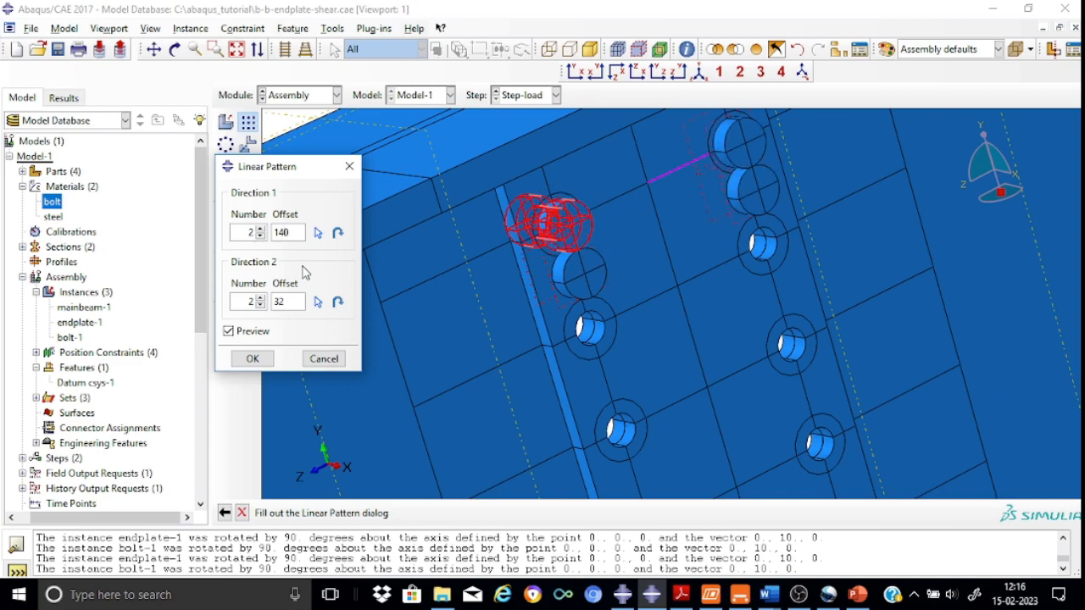
# Set the pattern's direction 2 to 6 copies at 70 mm offset and create the bolt pattern
pyautogui.click(261, 299)
pyautogui.click(260, 299)
pyautogui.click(261, 299)
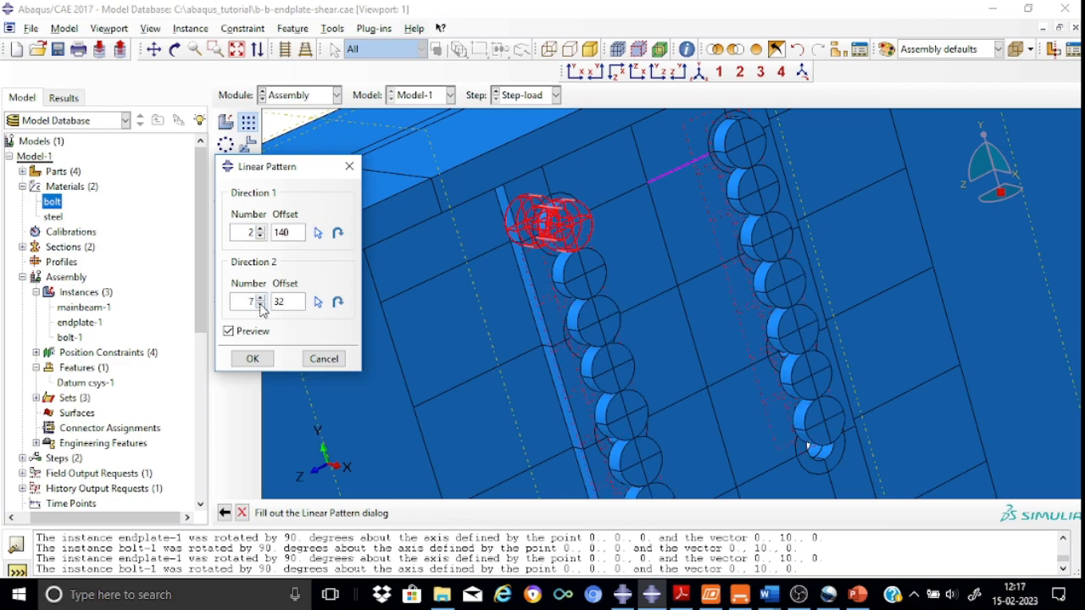
pyautogui.click(261, 306)
pyautogui.press('BackSpace')
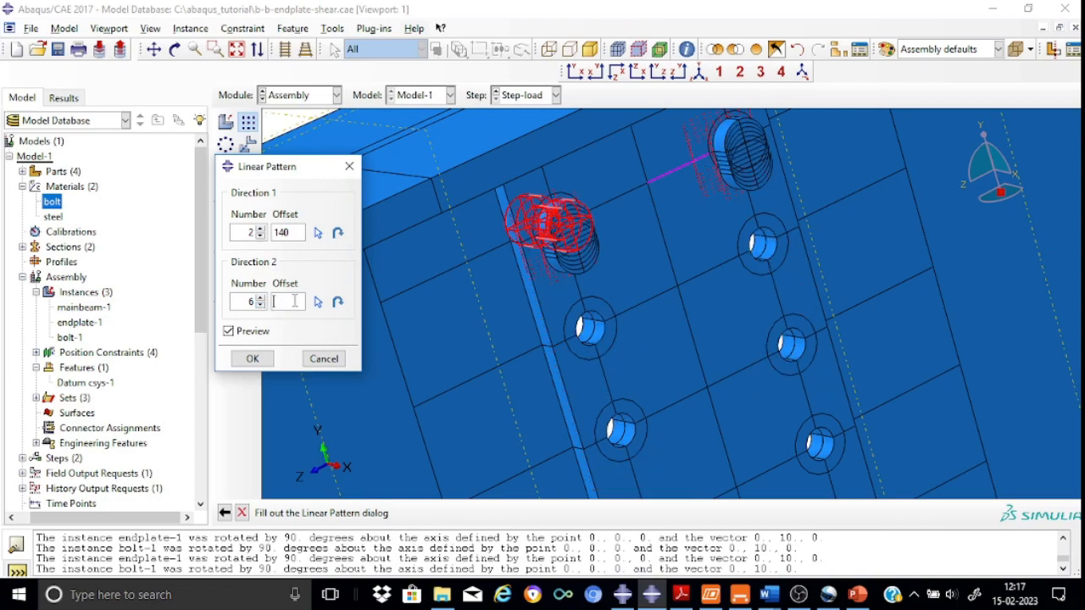
pyautogui.write('70')
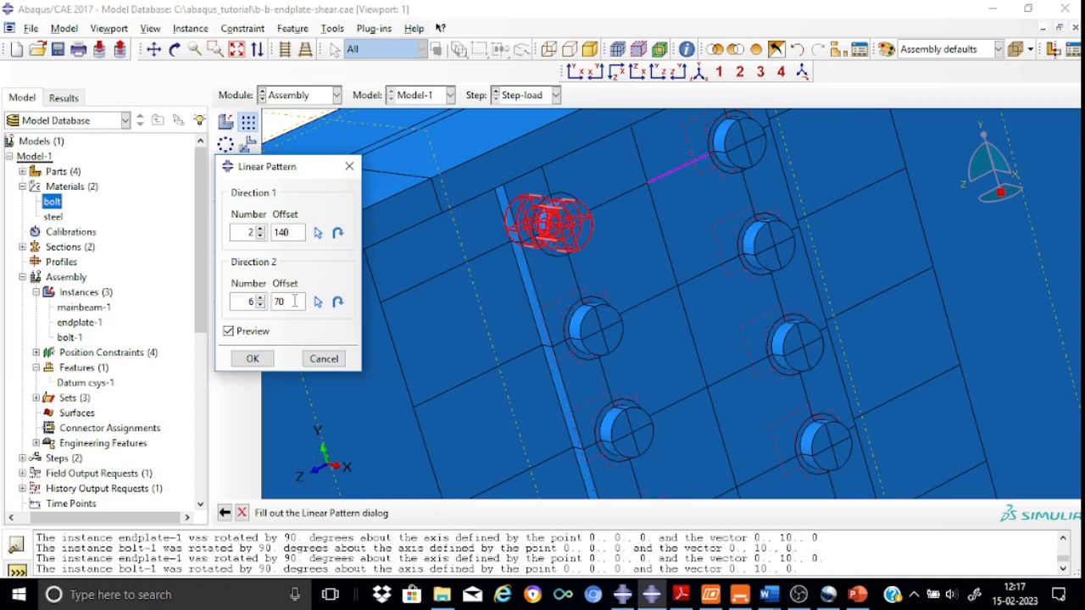
pyautogui.click(254, 359)
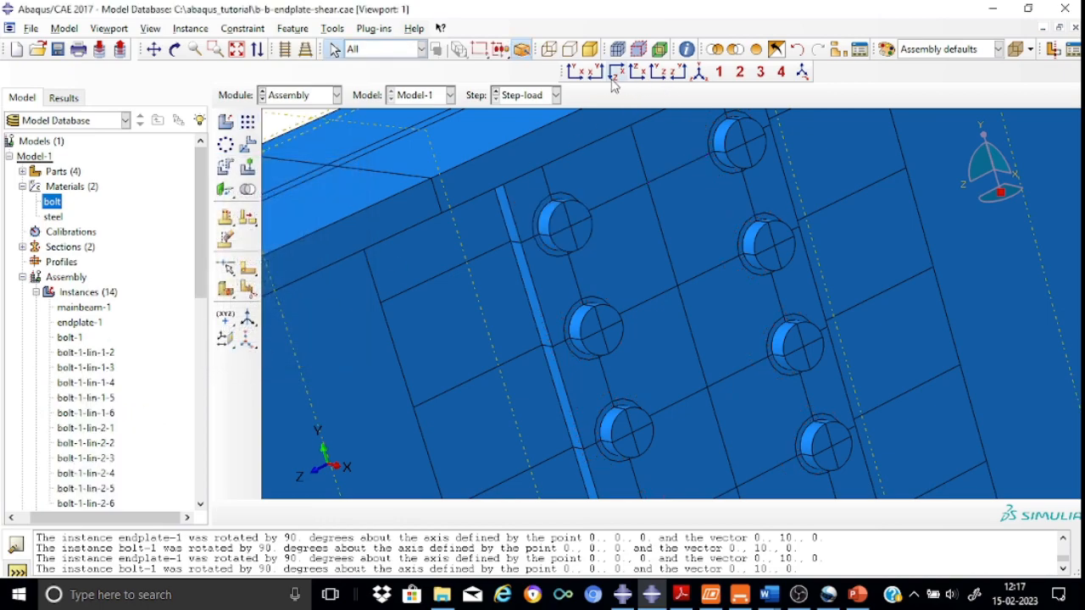
# View the connection from the front and in isometric, zooming and rotating to check the patterned bolts in the holes
pyautogui.click(679, 75)
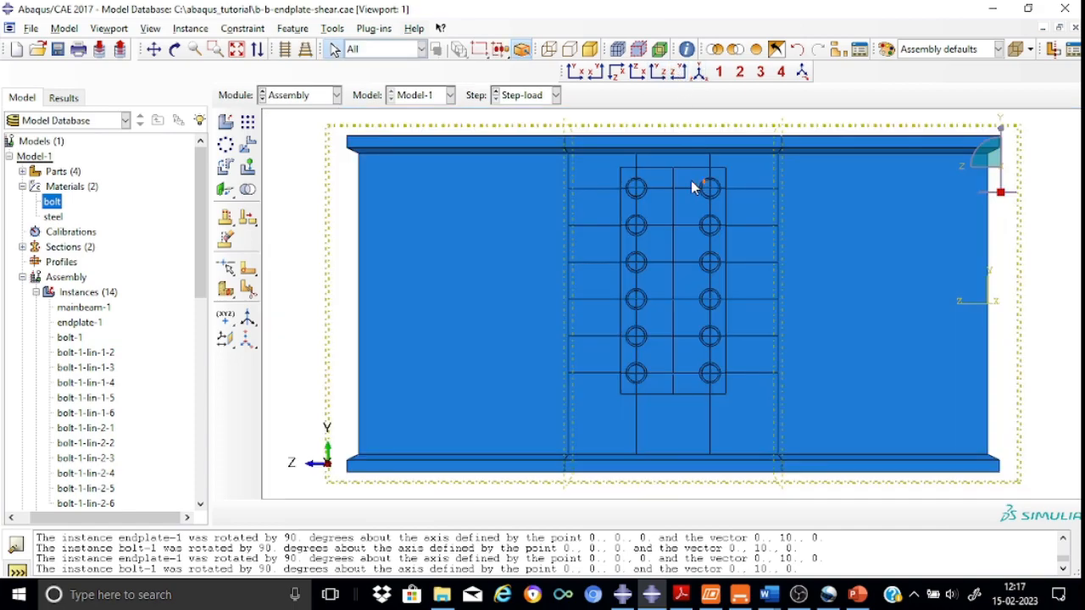
pyautogui.scroll(-2, 672, 177)
pyautogui.scroll(4, 672, 177)
pyautogui.scroll(1, 671, 177)
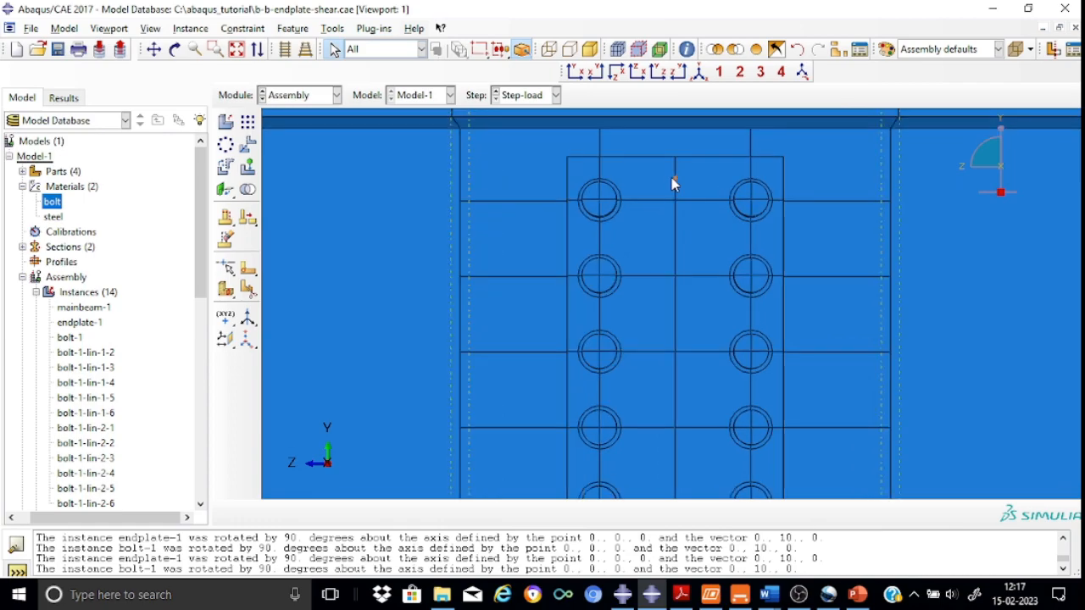
pyautogui.scroll(-3, 671, 177)
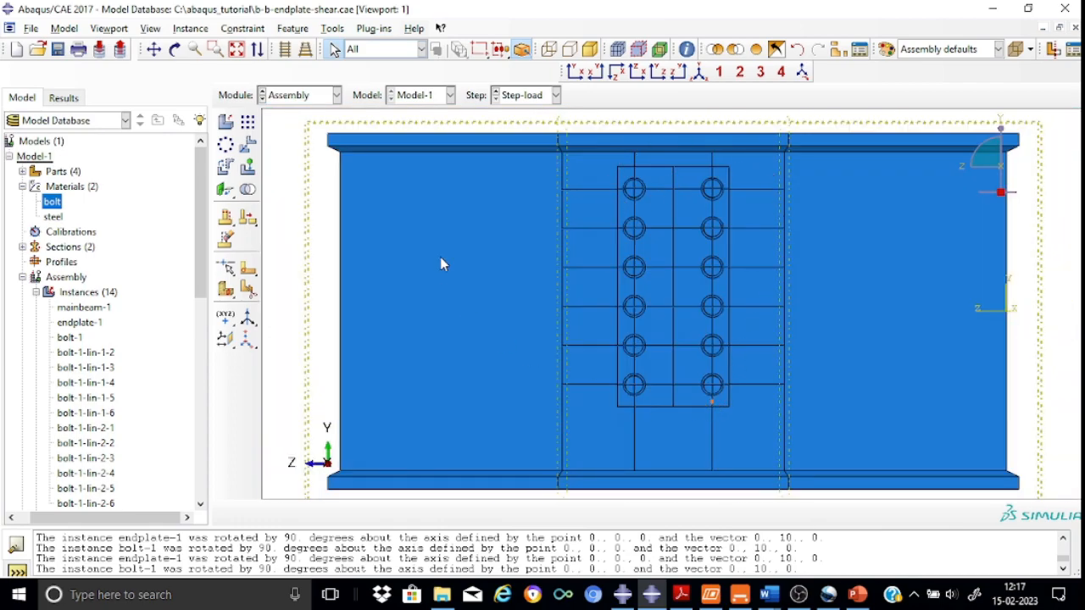
pyautogui.click(700, 75)
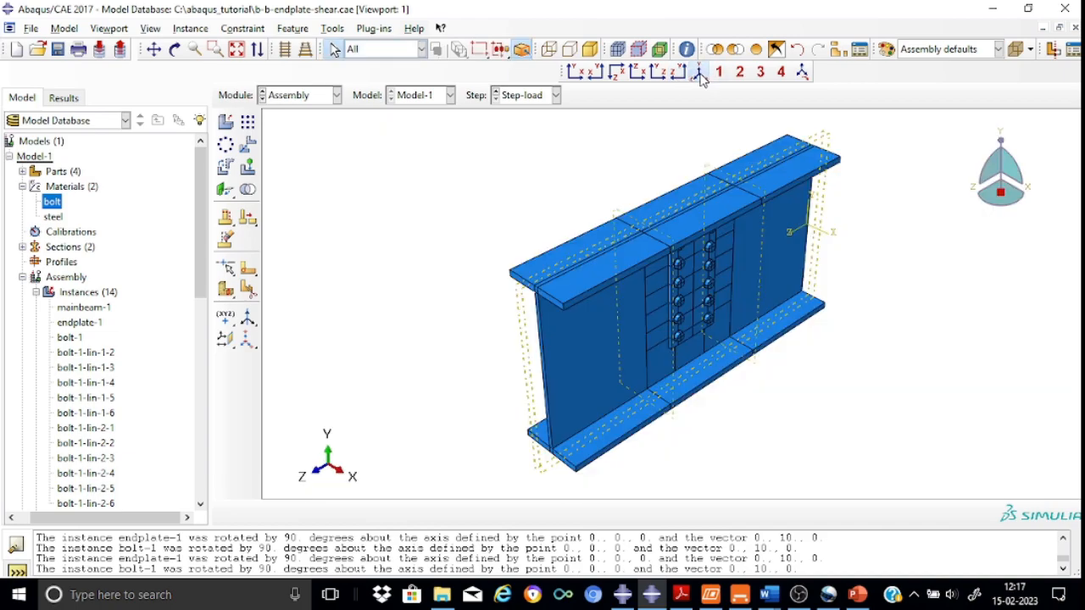
pyautogui.click(175, 49)
pyautogui.moveTo(505, 293)
pyautogui.mouseDown()
pyautogui.moveTo(707, 317)
pyautogui.moveTo(743, 345)
pyautogui.moveTo(701, 291)
pyautogui.moveTo(671, 308)
pyautogui.mouseUp()
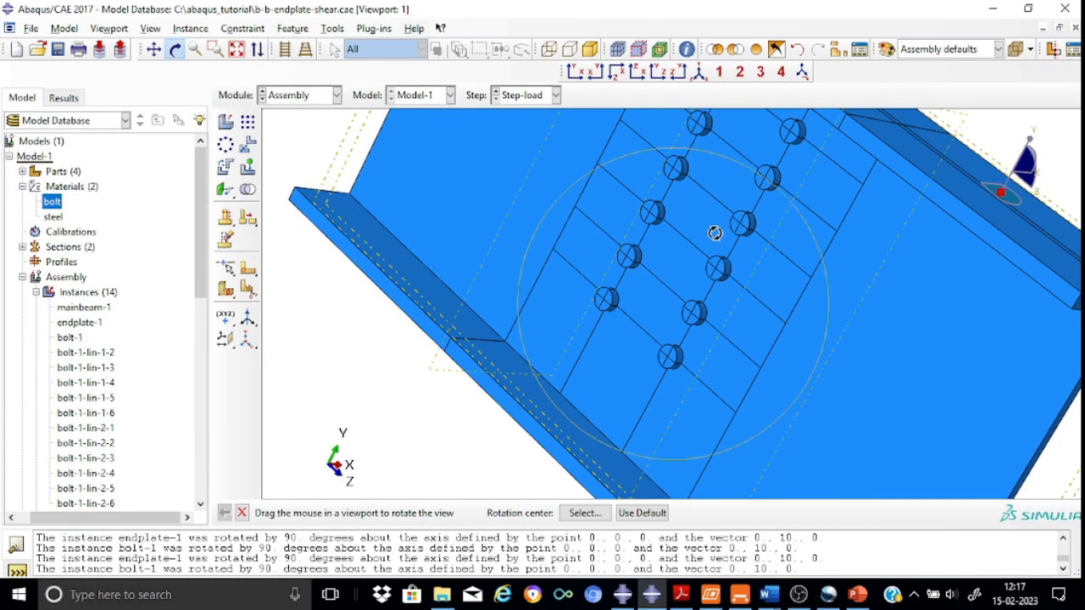
pyautogui.click(699, 74)
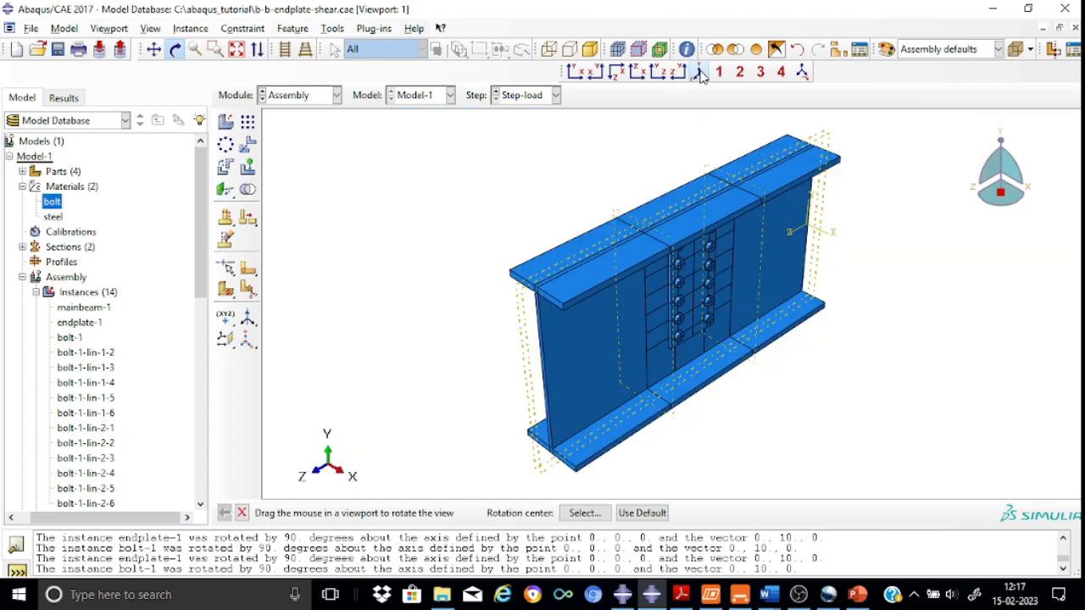
# Create an instance of the sec-beam part in the assembly
pyautogui.click(225, 122)
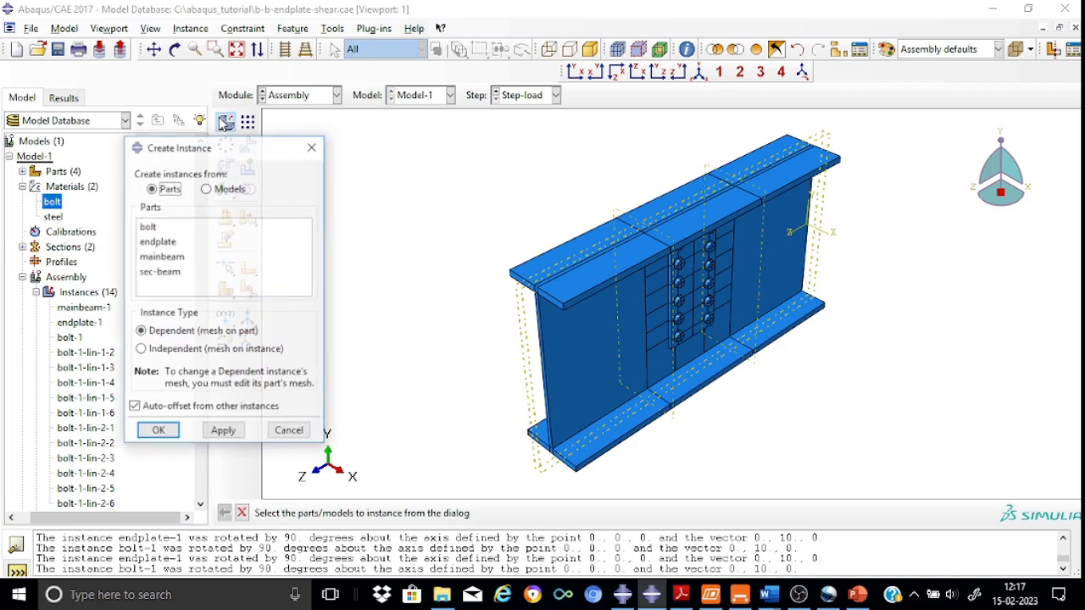
pyautogui.click(176, 274)
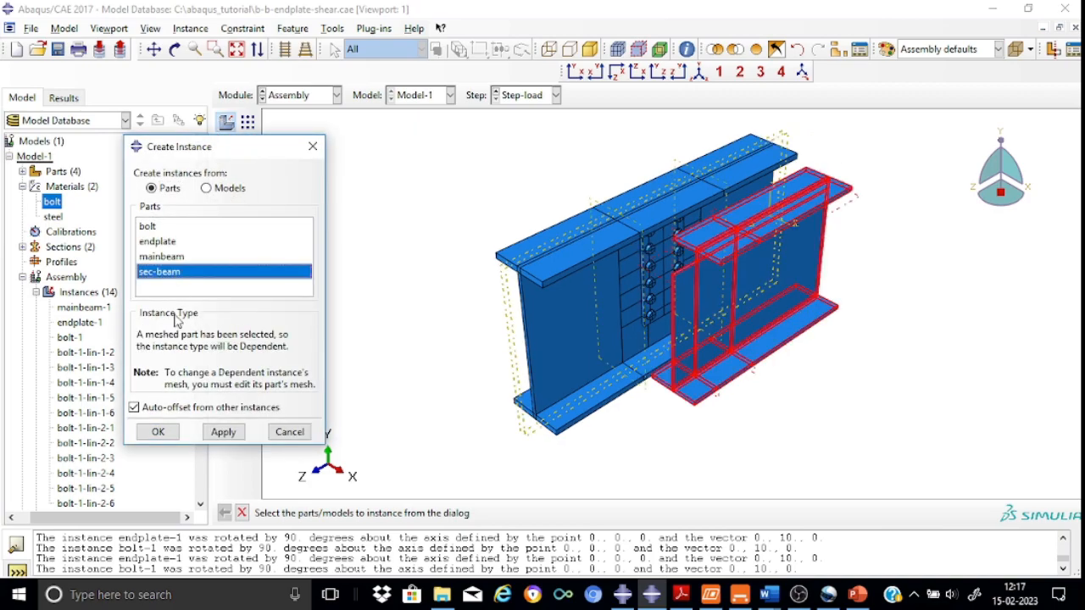
pyautogui.click(157, 436)
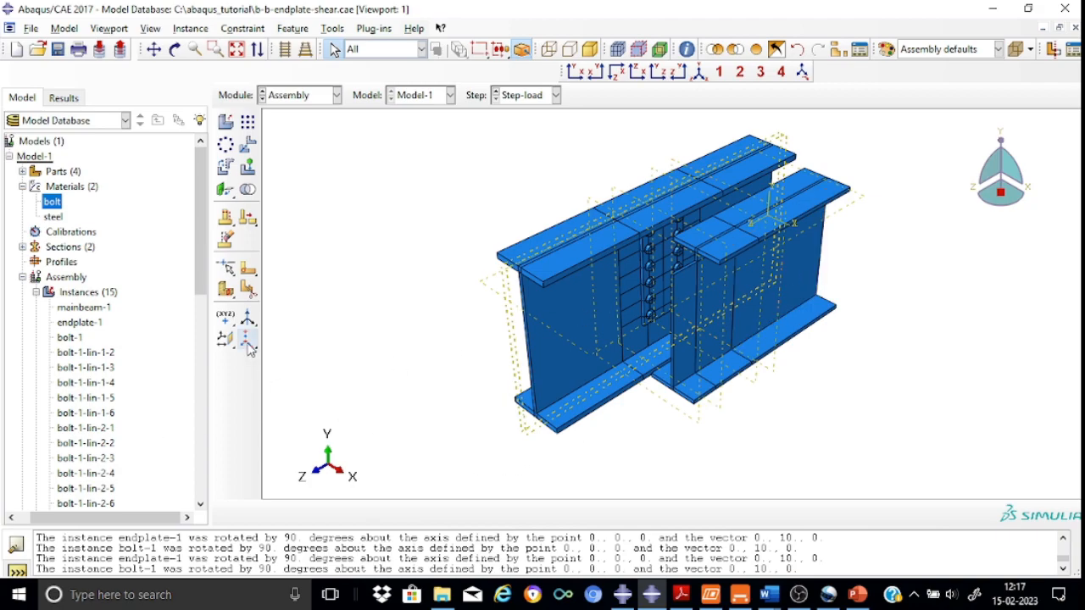
# Rotate the secondary beam instance by -90 degrees about the axis from 0,0,0 to 0,1,0
pyautogui.click(226, 169)
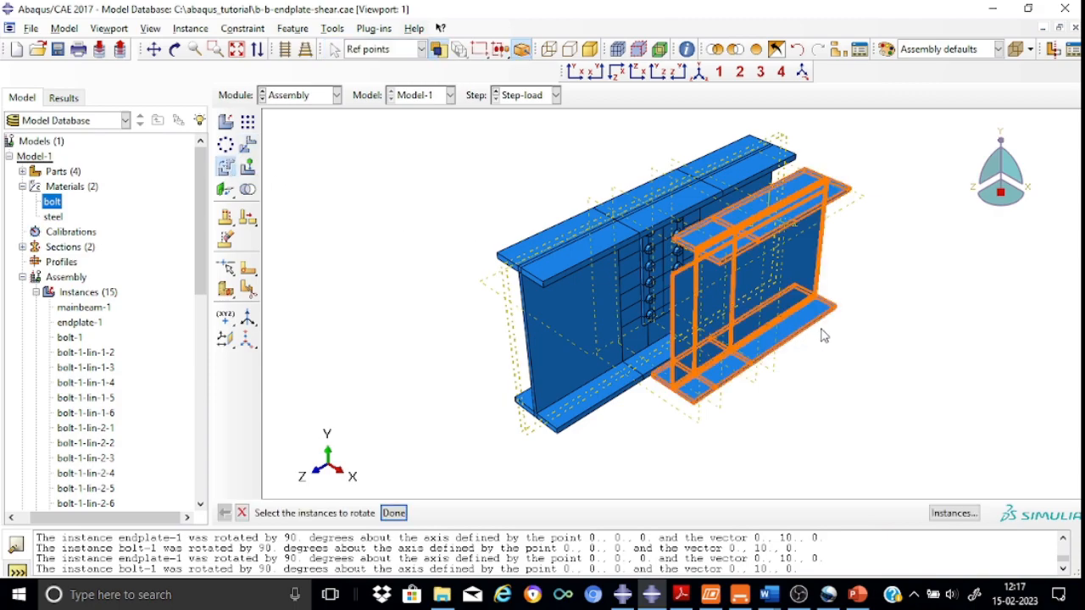
pyautogui.click(804, 310)
pyautogui.click(395, 516)
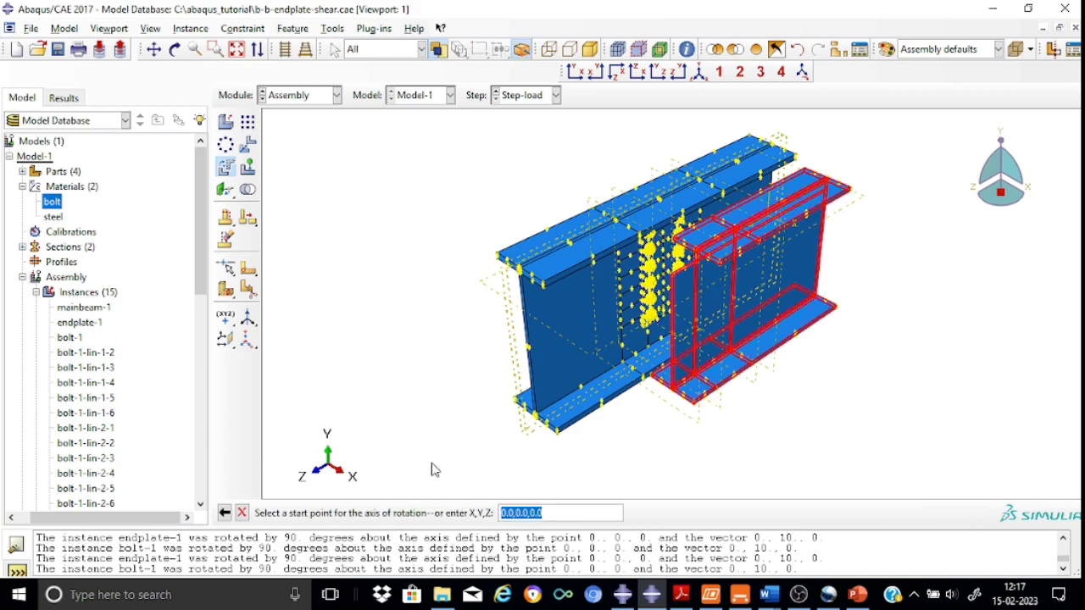
pyautogui.press('Return')
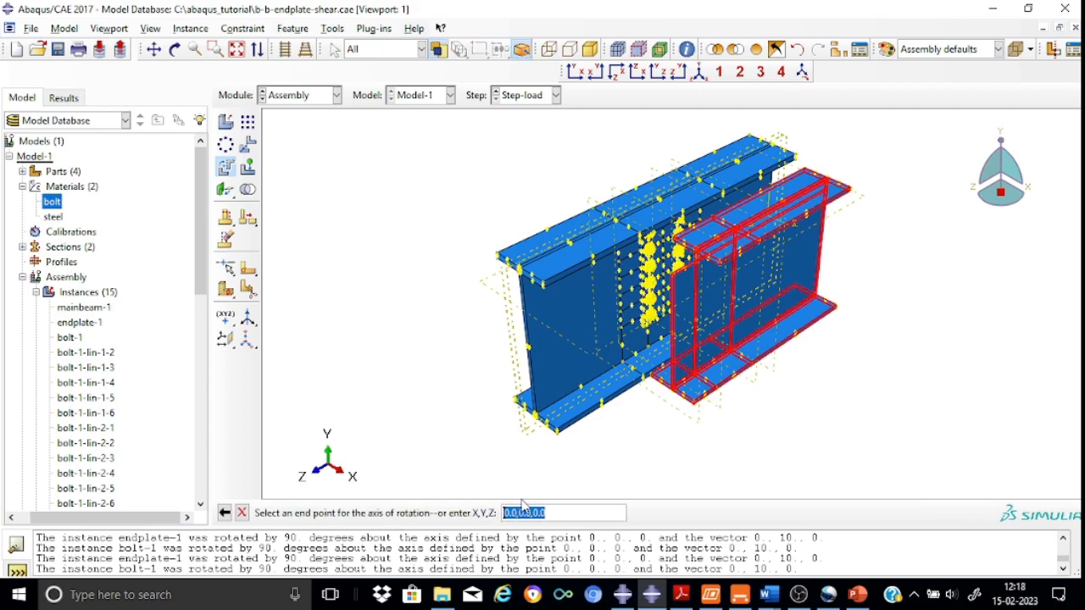
pyautogui.click(519, 513)
pyautogui.write('1')
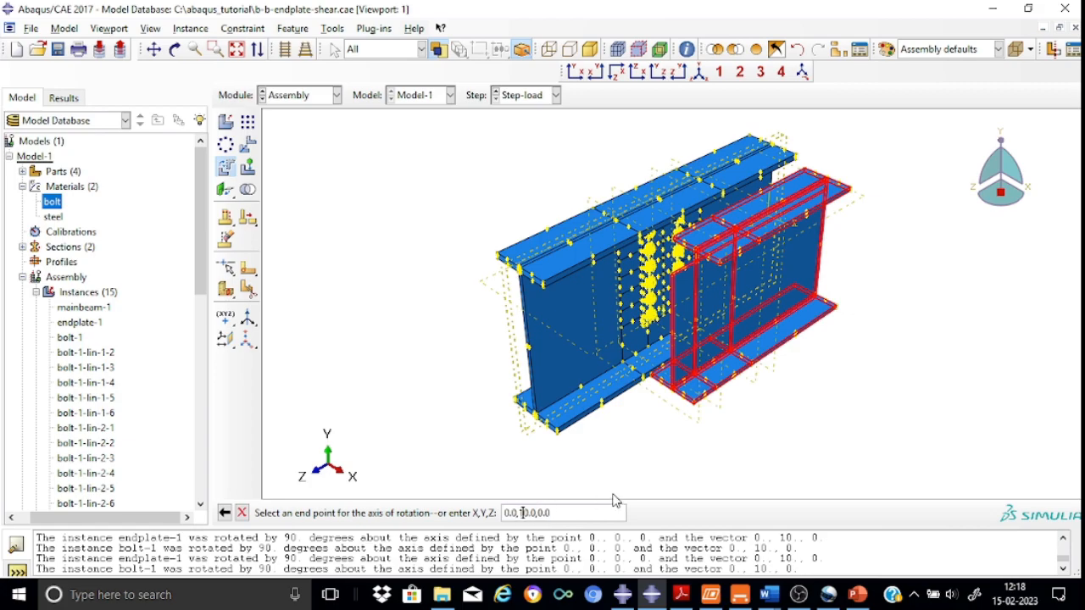
pyautogui.press('Return')
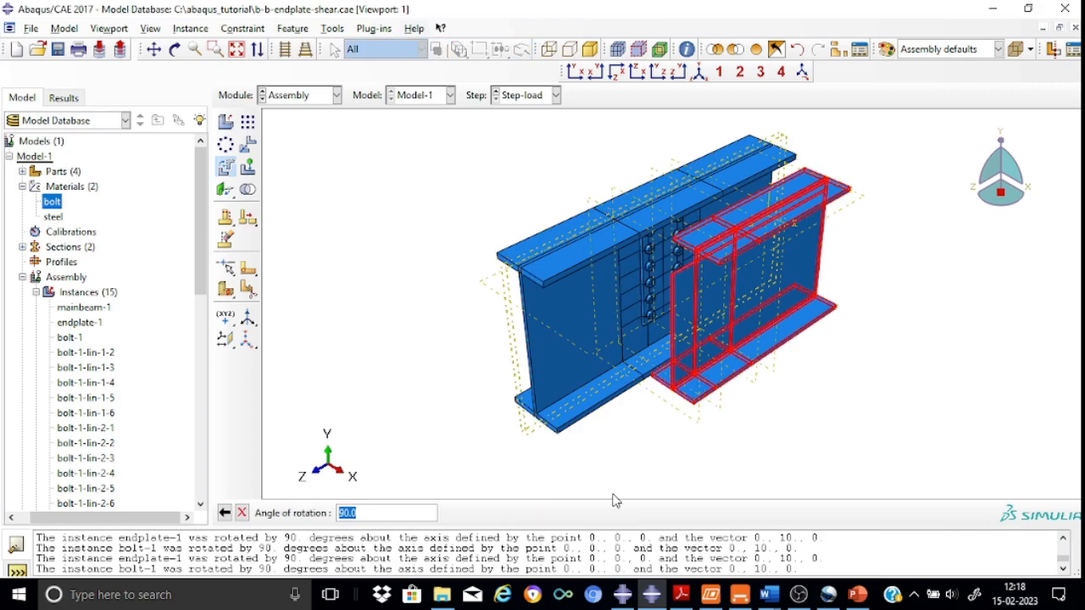
pyautogui.click(340, 515)
pyautogui.write('-')
pyautogui.press('Return')
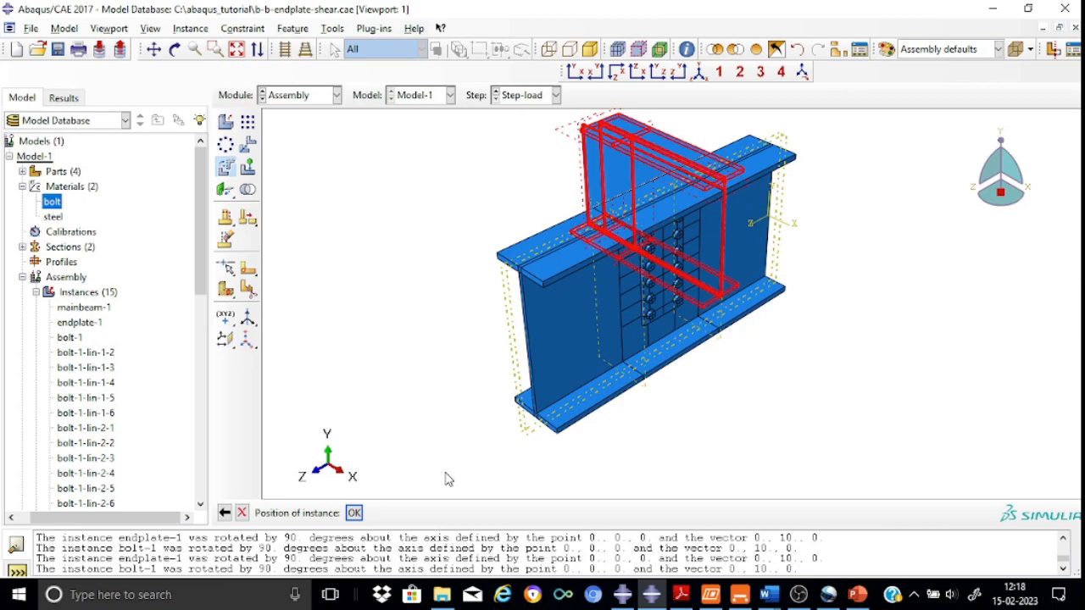
pyautogui.click(353, 514)
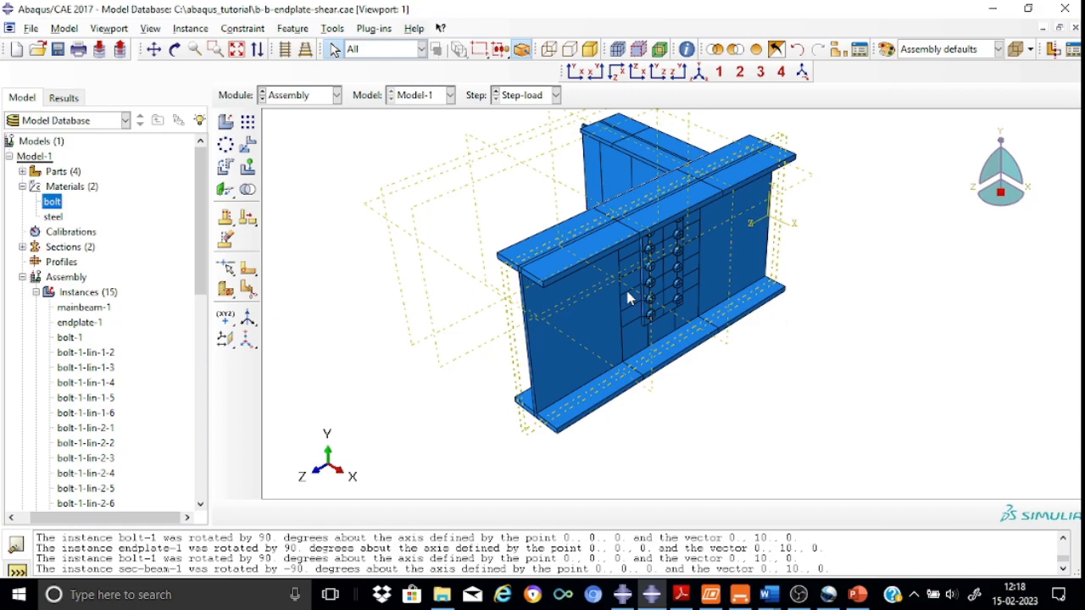
# Translate the secondary beam from its top flange corner to the matching corner on the endplate
pyautogui.click(249, 147)
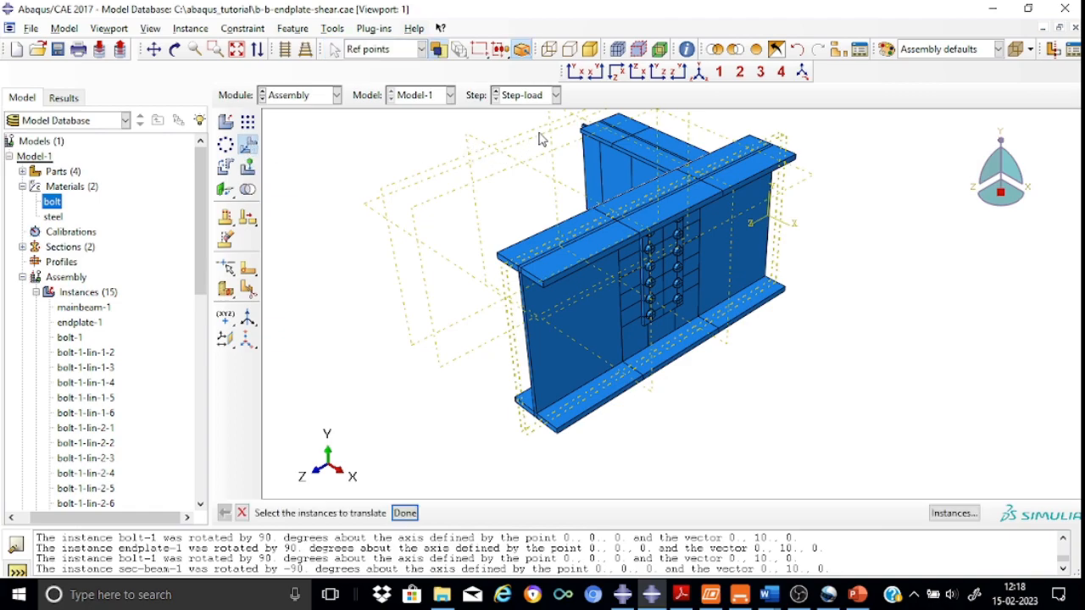
pyautogui.click(642, 170)
pyautogui.click(406, 513)
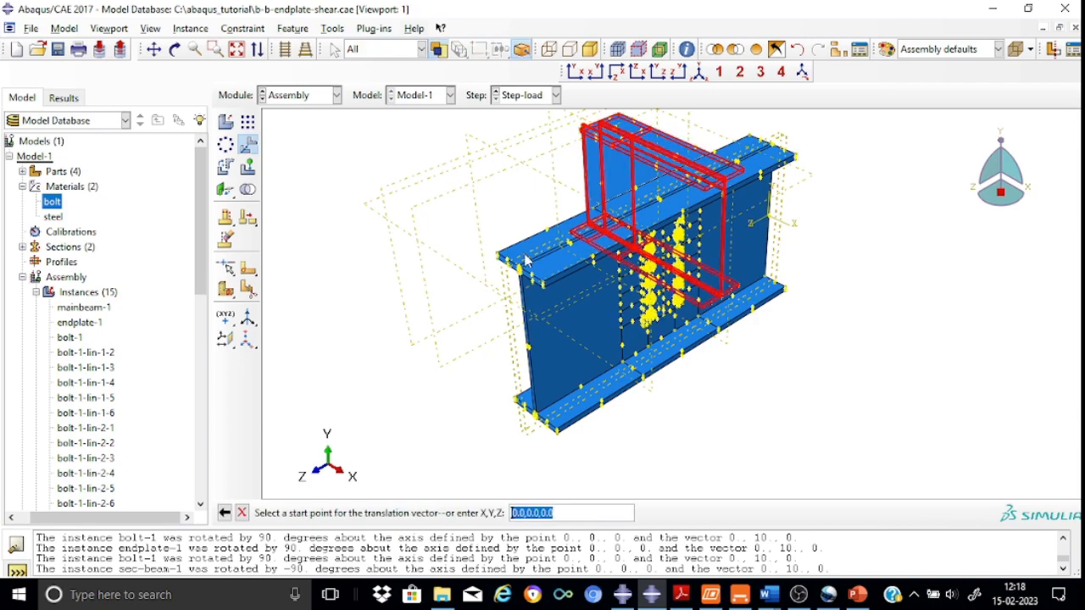
pyautogui.scroll(5, 543, 171)
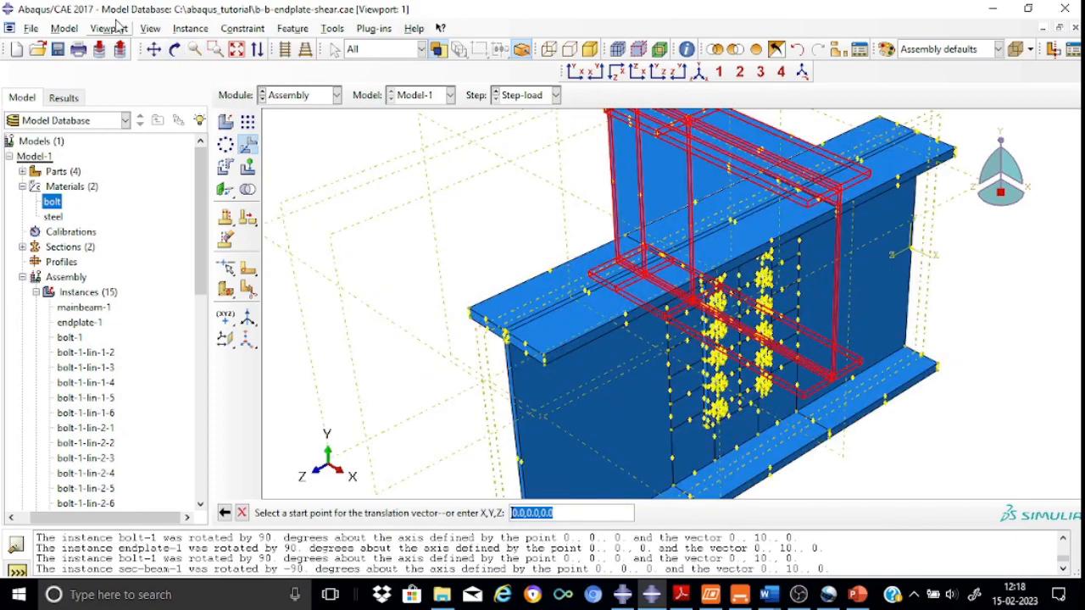
pyautogui.click(154, 48)
pyautogui.moveTo(569, 179); pyautogui.dragTo(661, 296)
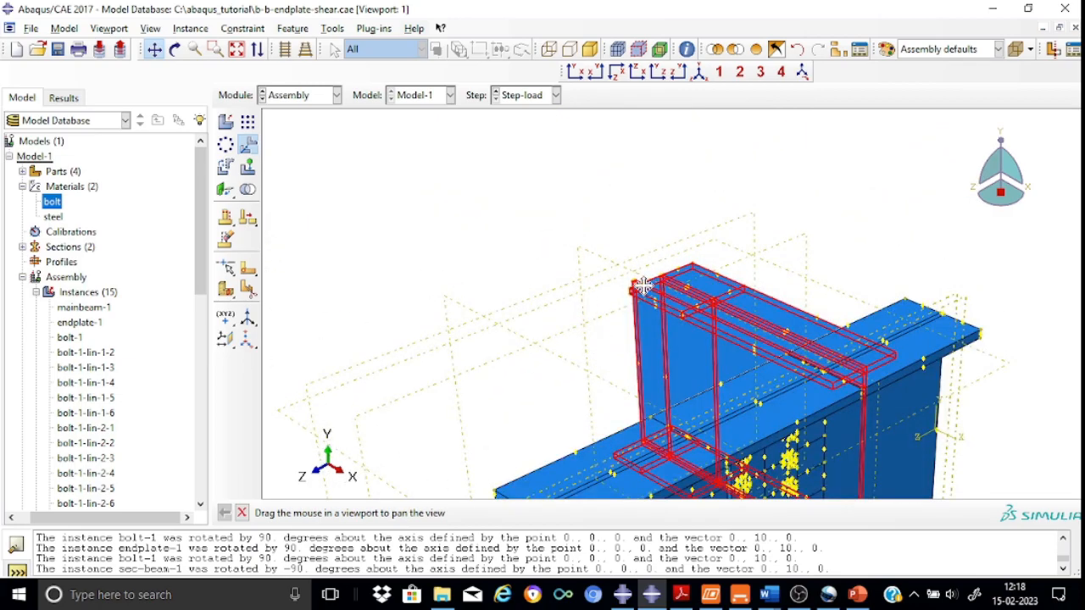
pyautogui.scroll(-5, 653, 290)
pyautogui.scroll(-3, 644, 287)
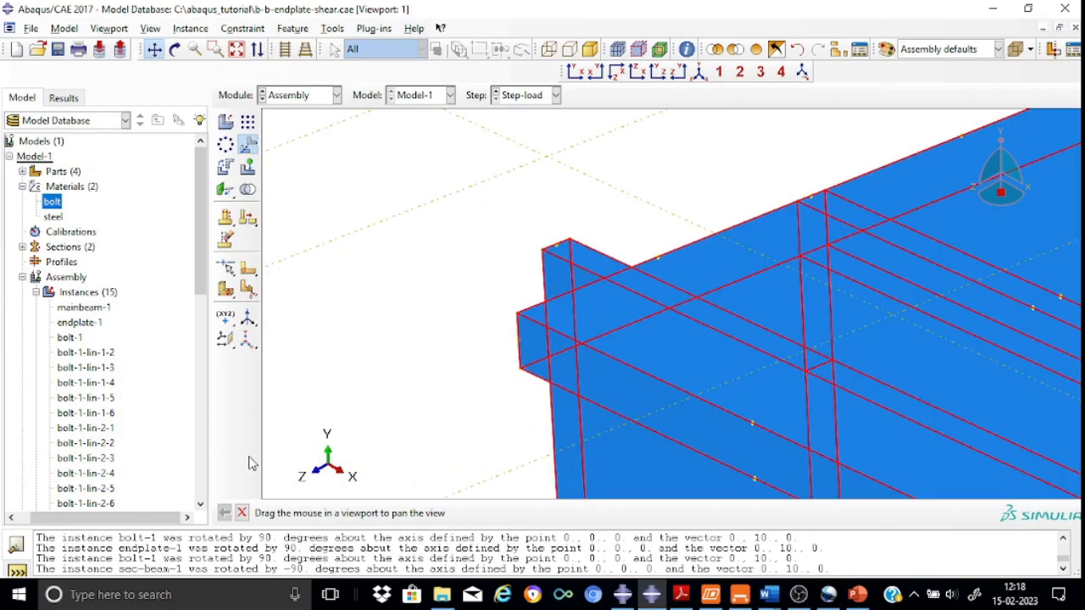
pyautogui.click(242, 513)
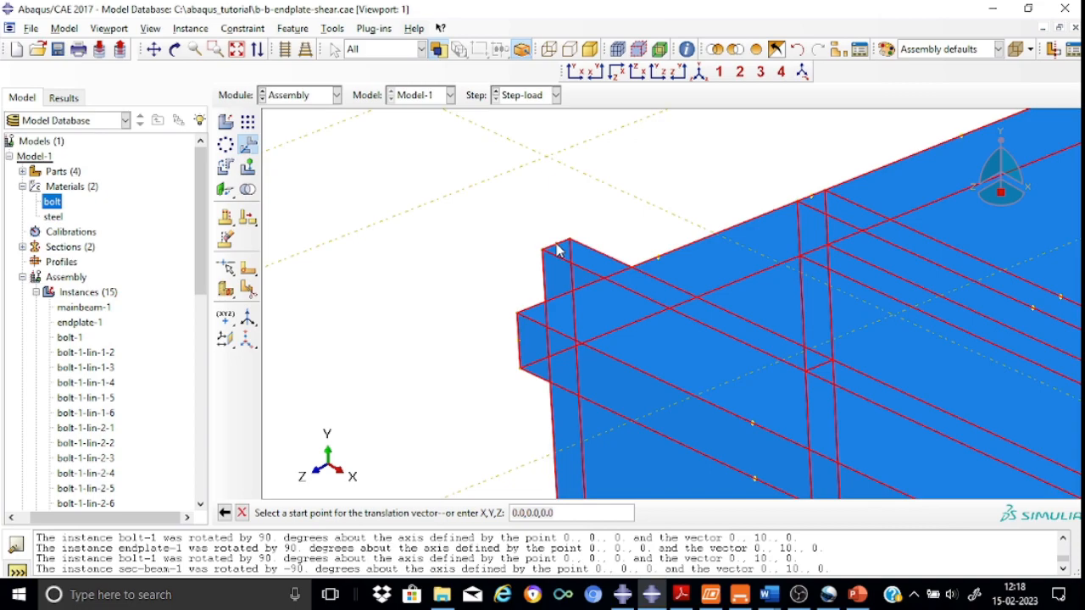
pyautogui.click(557, 249)
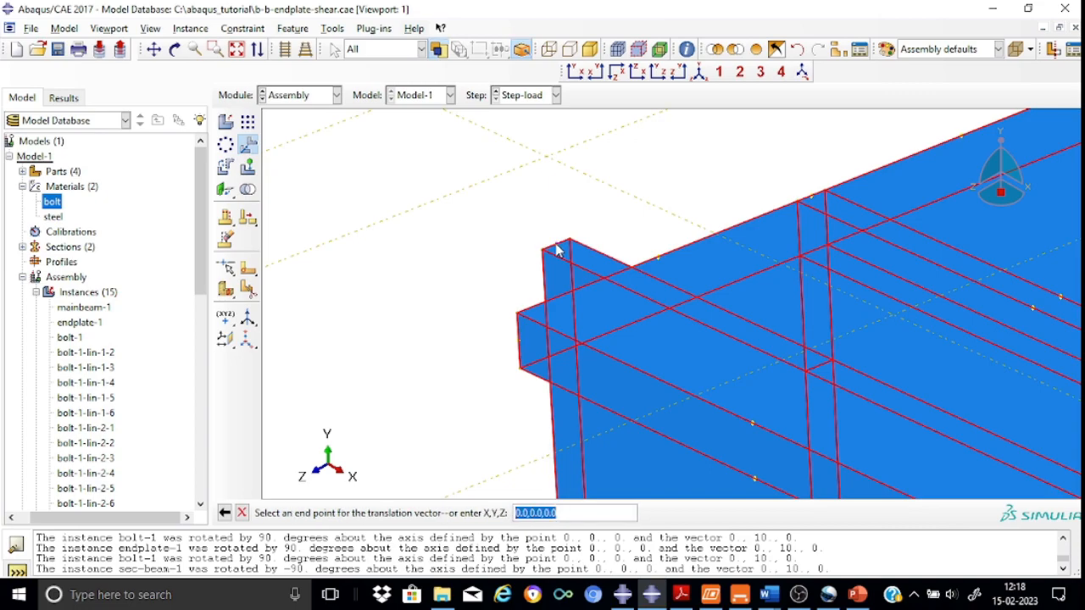
pyautogui.scroll(-4, 404, 217)
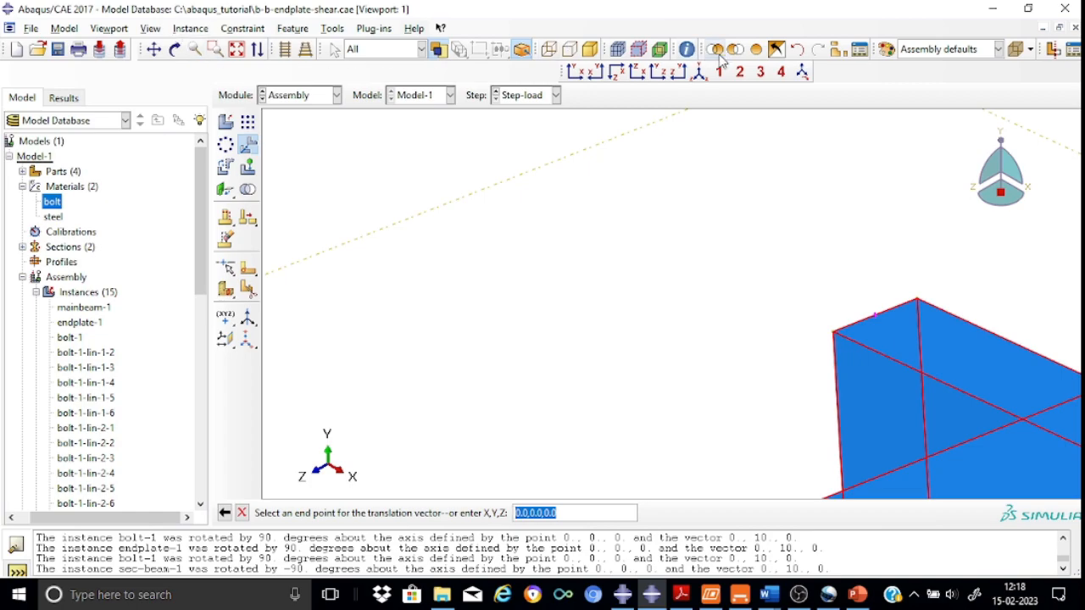
pyautogui.click(154, 49)
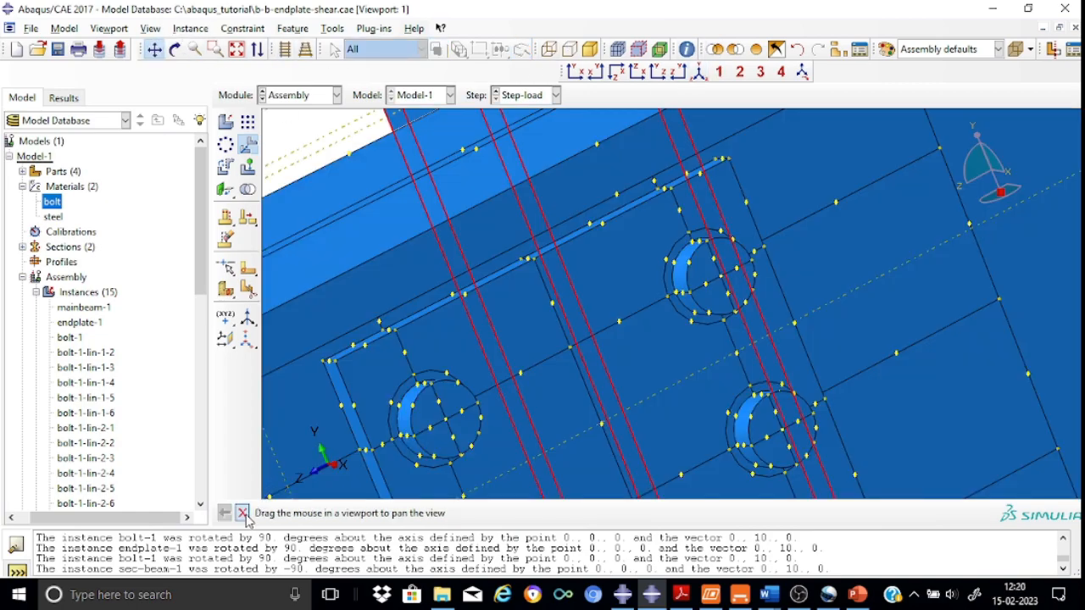
pyautogui.click(244, 514)
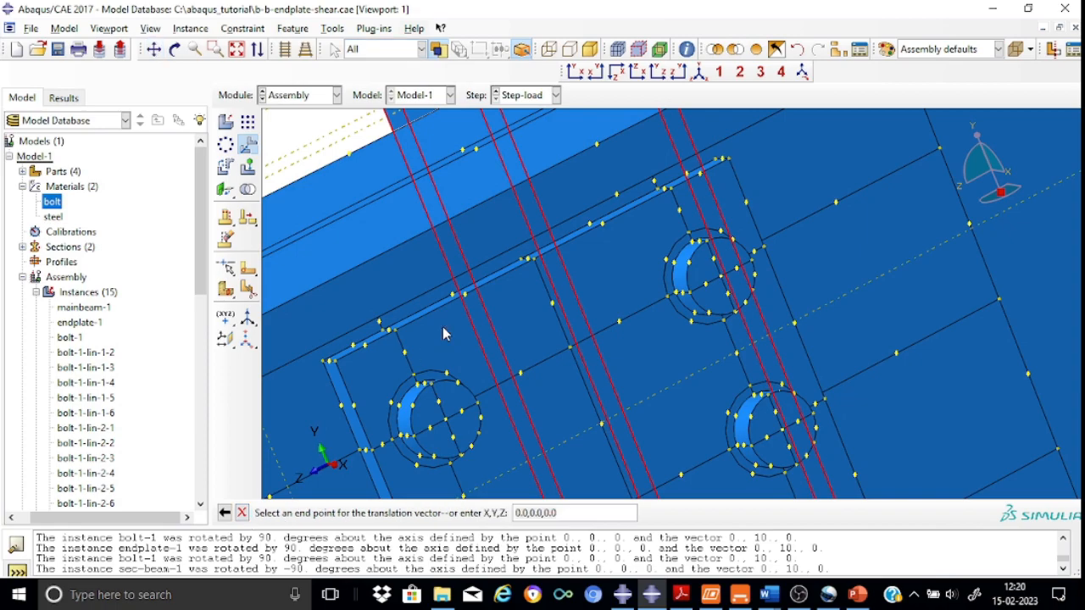
pyautogui.click(534, 260)
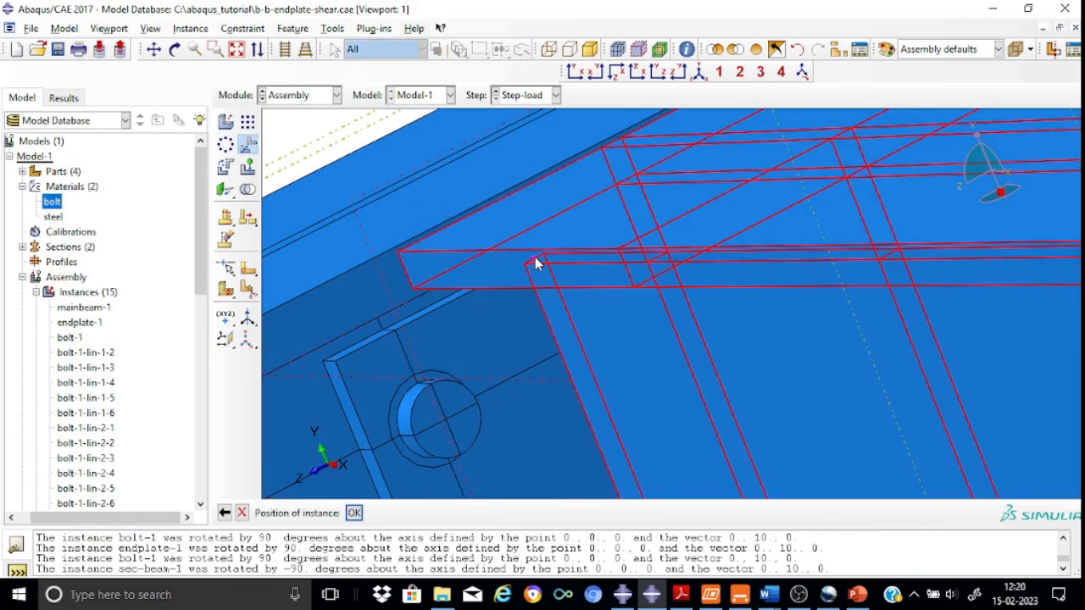
pyautogui.click(354, 513)
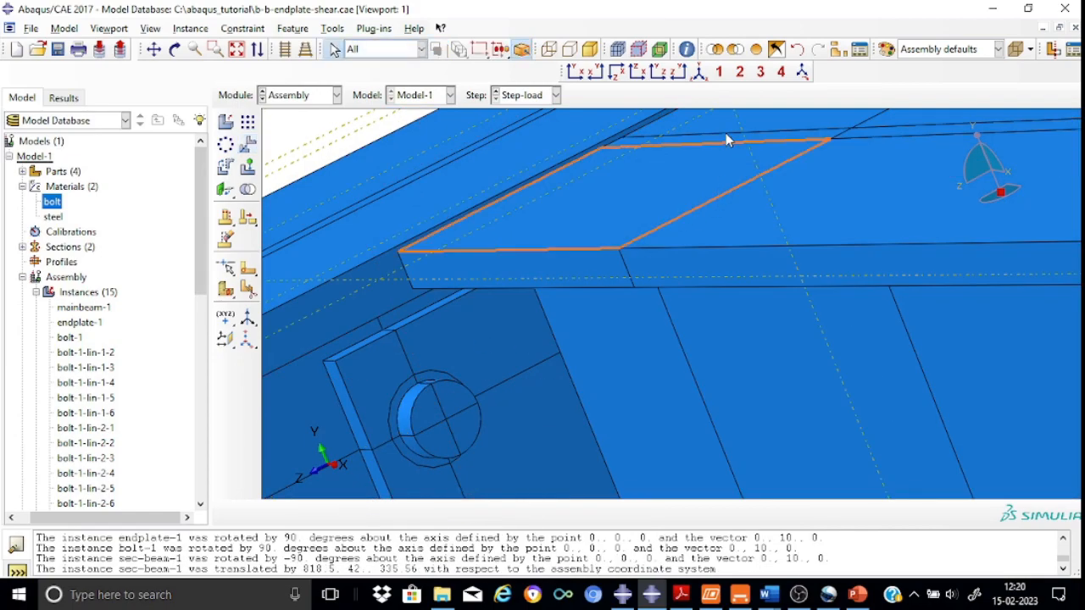
# Inspect the assembled connection in isometric and front views, zooming into the secondary beam and endplate junction
pyautogui.click(701, 73)
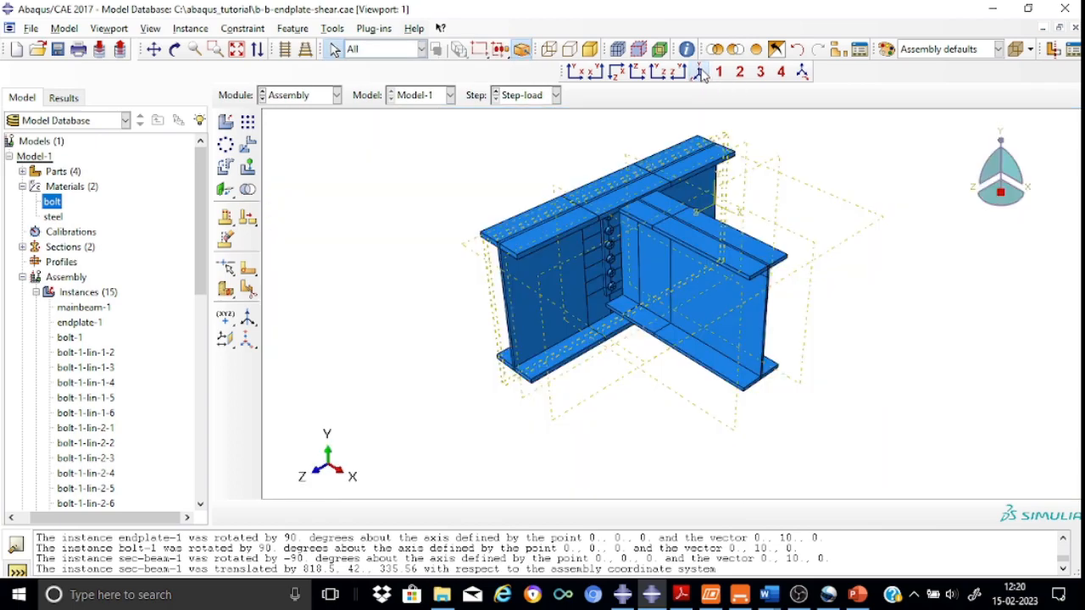
pyautogui.scroll(-1, 724, 207)
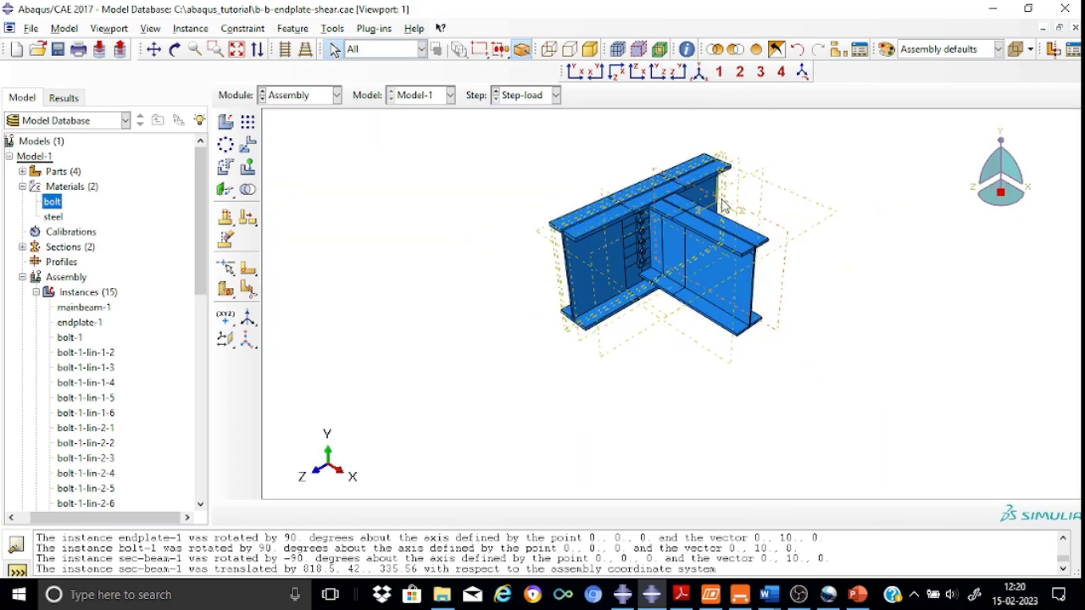
pyautogui.scroll(5, 724, 207)
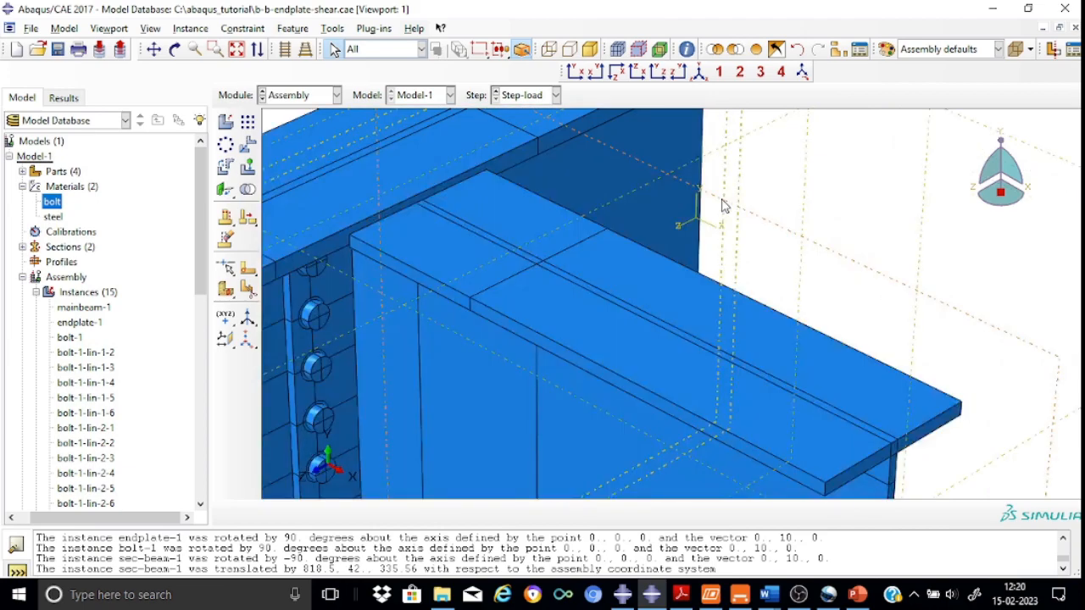
pyautogui.click(578, 72)
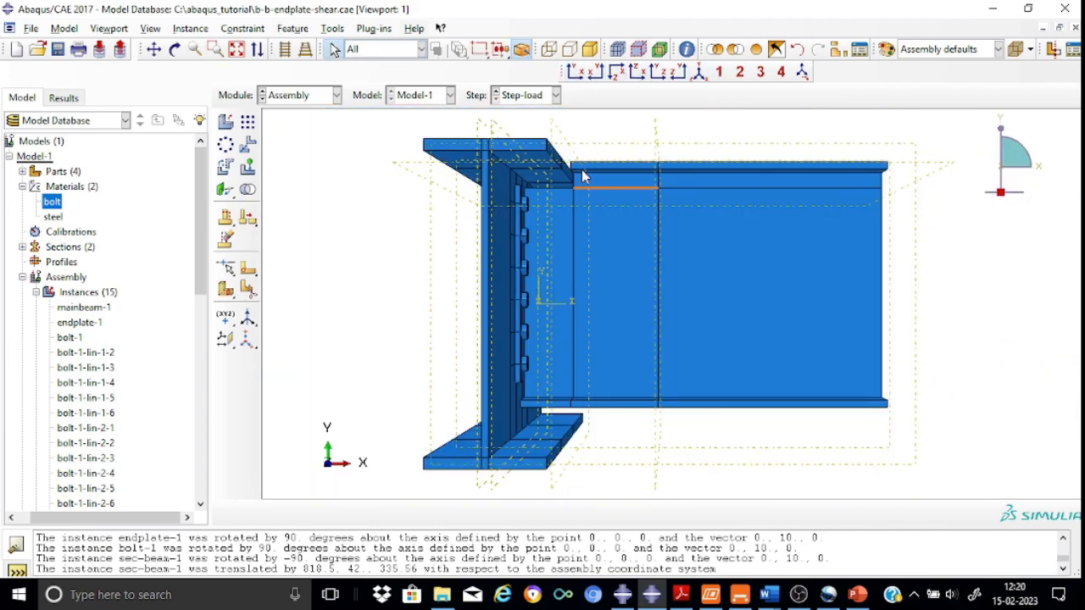
pyautogui.scroll(4, 581, 177)
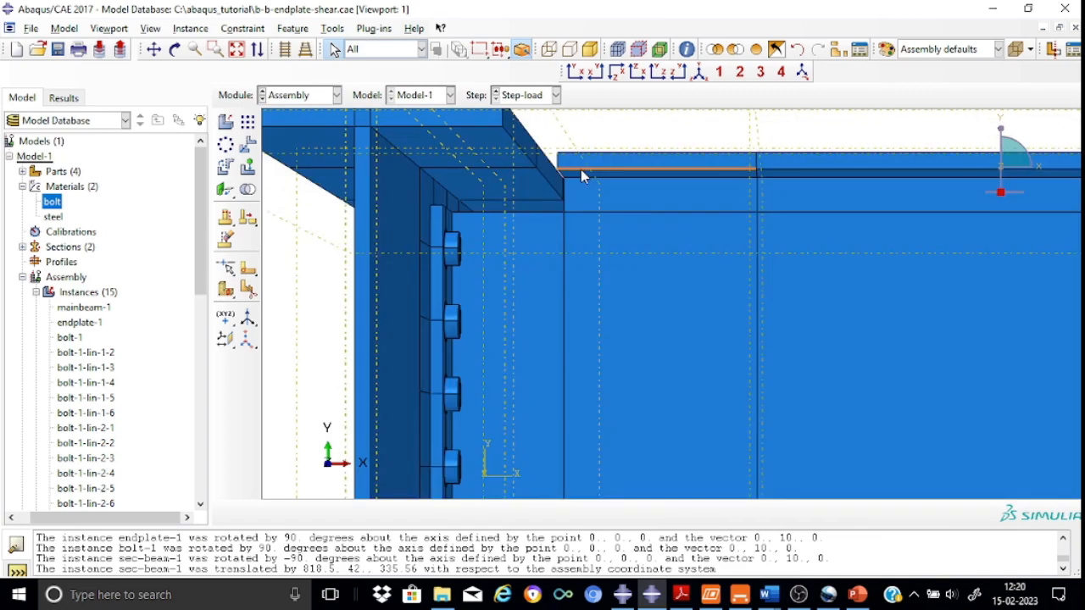
pyautogui.scroll(2, 581, 170)
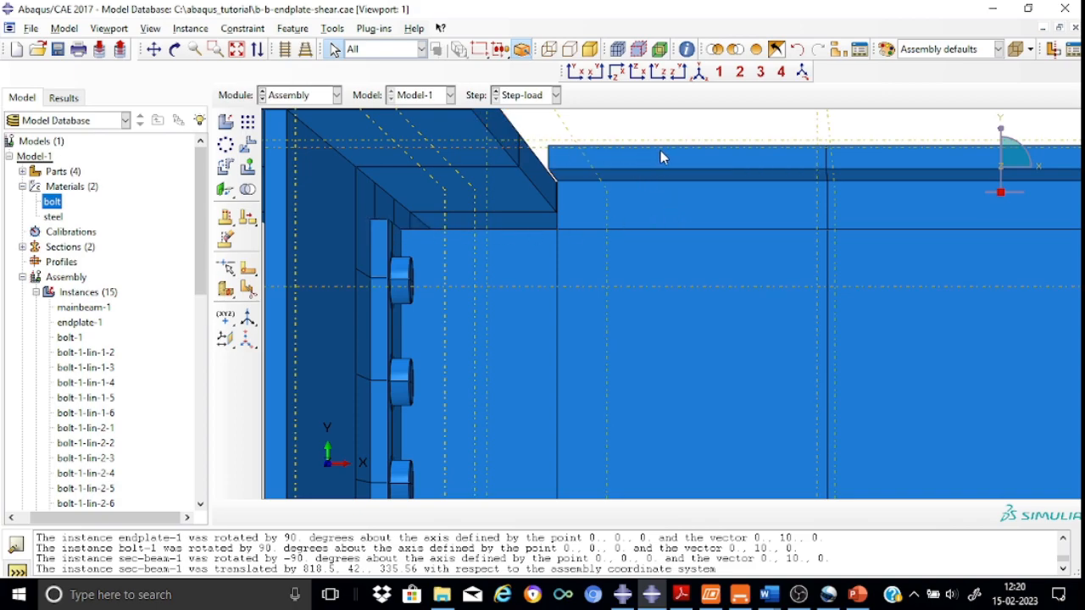
pyautogui.click(174, 49)
pyautogui.moveTo(504, 221)
pyautogui.mouseDown()
pyautogui.moveTo(555, 234)
pyautogui.moveTo(453, 234)
pyautogui.mouseUp()
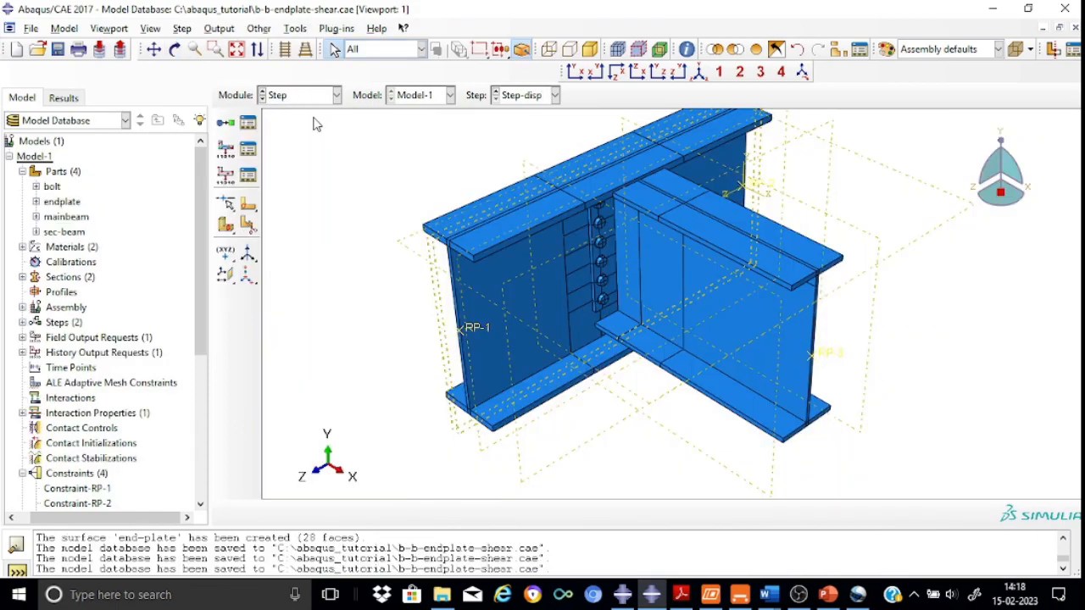
# Review the Step-disp step's basic, incrementation and solver settings in the step manager
pyautogui.click(248, 125)
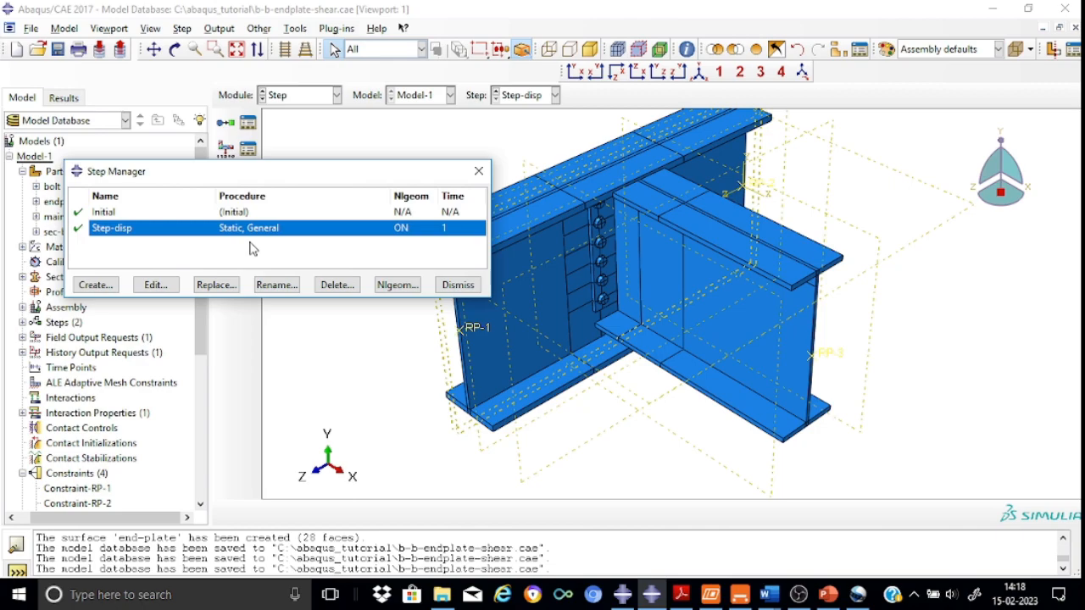
pyautogui.click(165, 288)
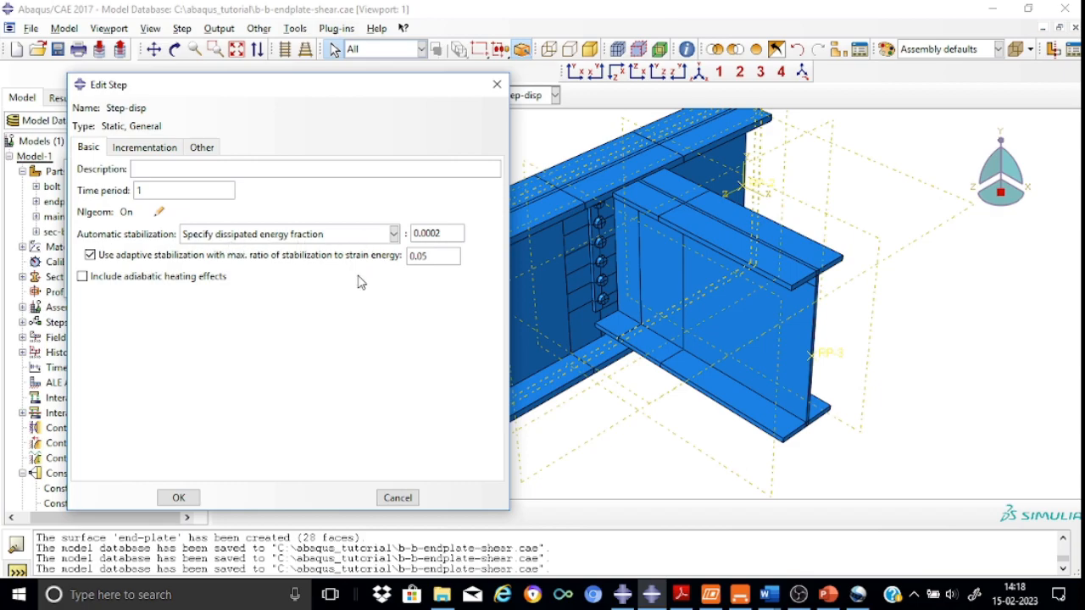
pyautogui.click(159, 149)
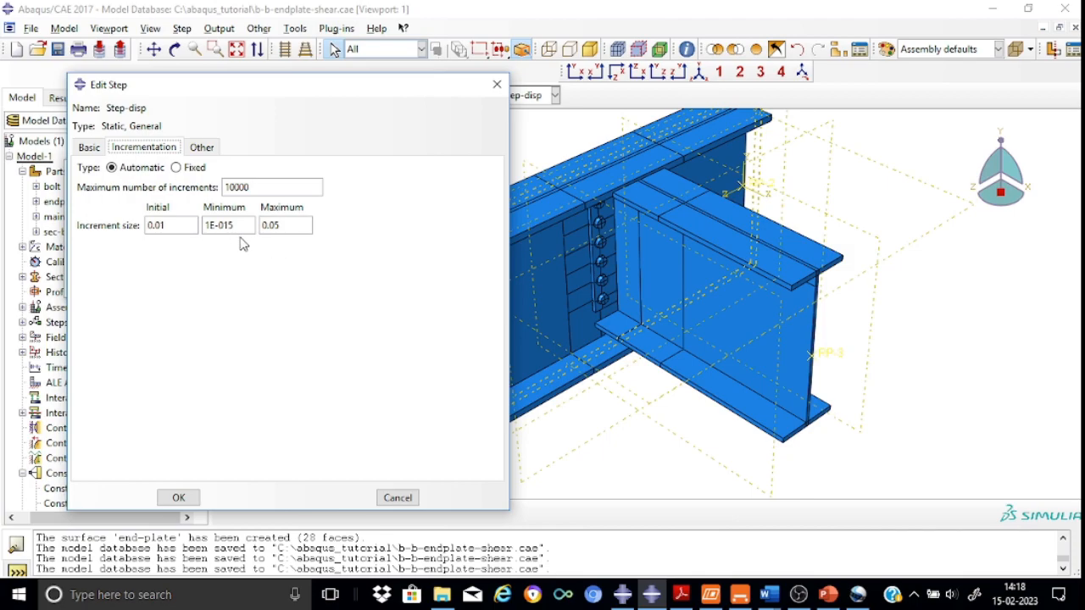
pyautogui.click(203, 148)
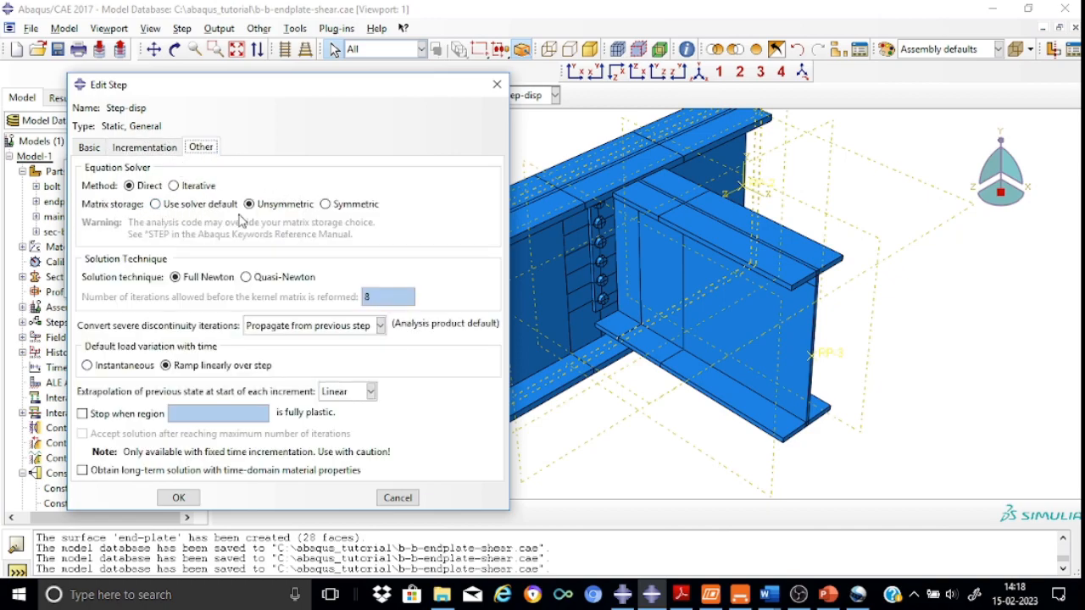
pyautogui.click(172, 498)
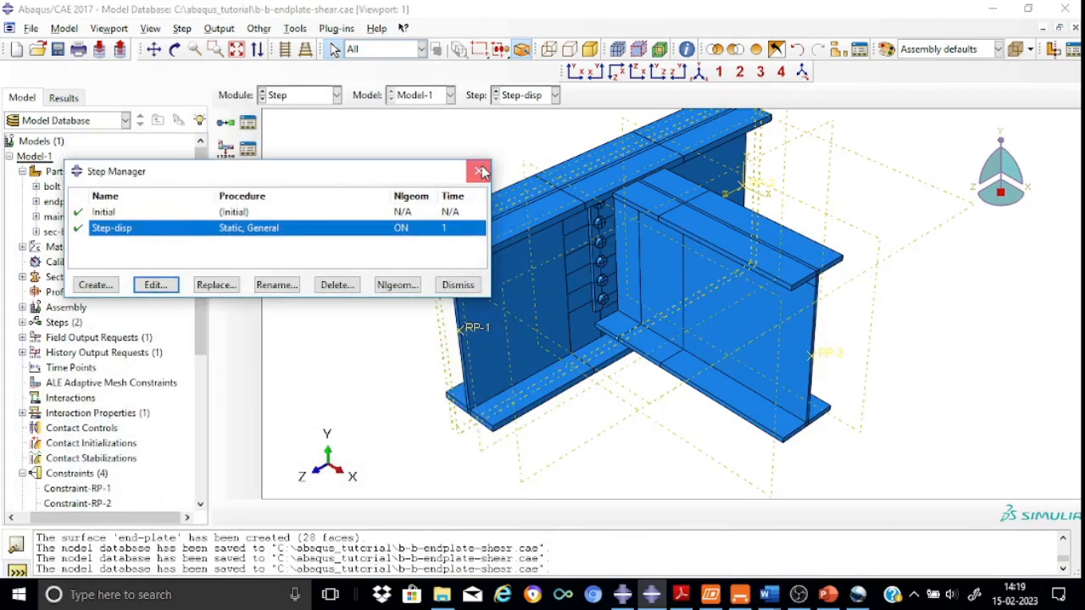
pyautogui.click(480, 171)
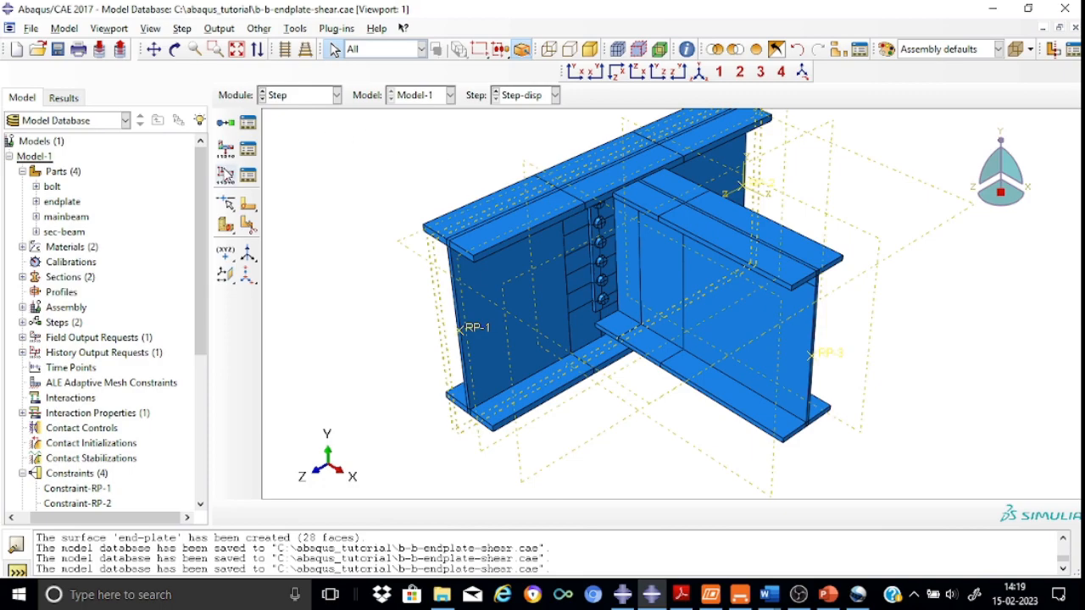
# Review the F-Output-1 field output request settings and variables for Step-disp in the field output manager
pyautogui.click(225, 151)
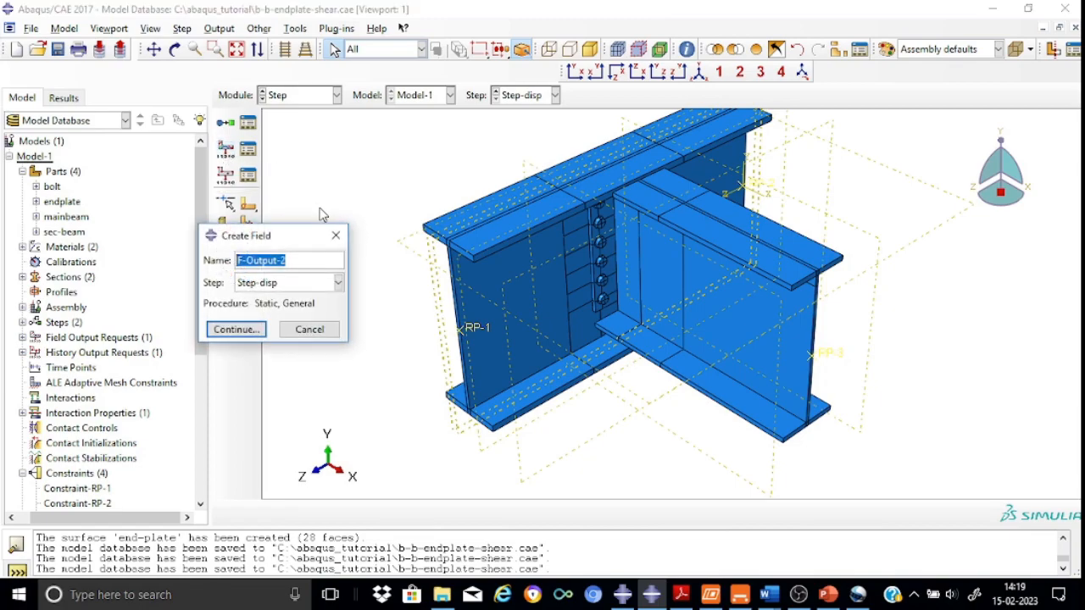
pyautogui.click(336, 236)
pyautogui.click(248, 150)
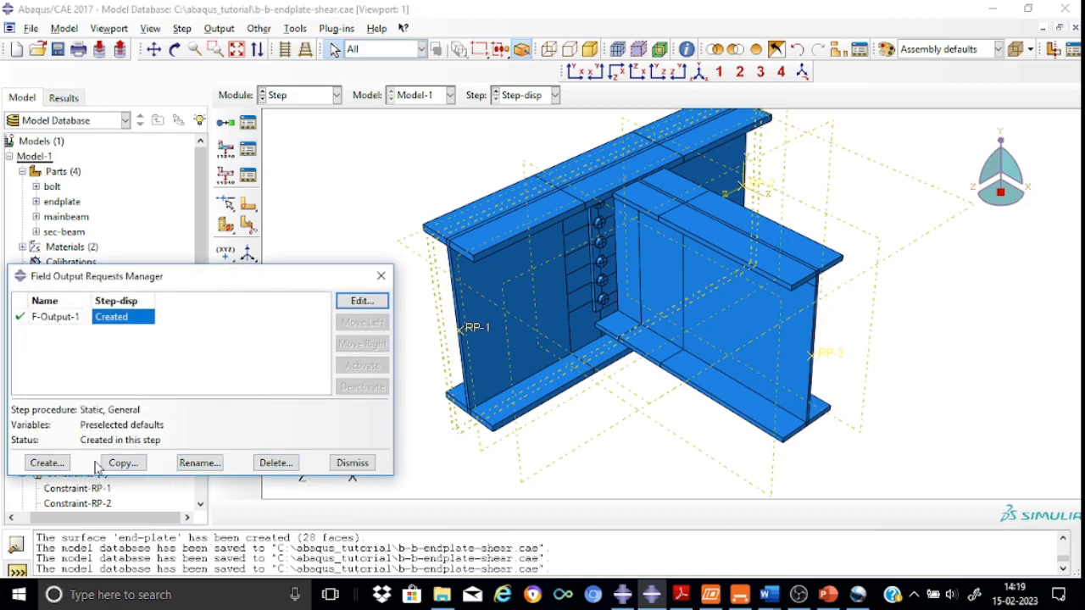
pyautogui.click(363, 304)
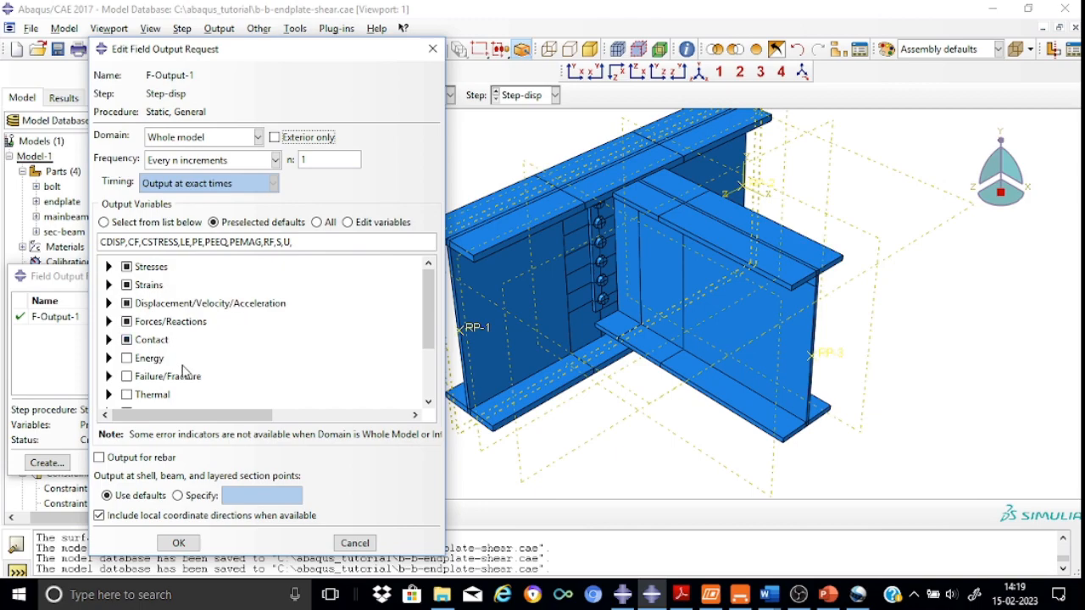
pyautogui.click(183, 544)
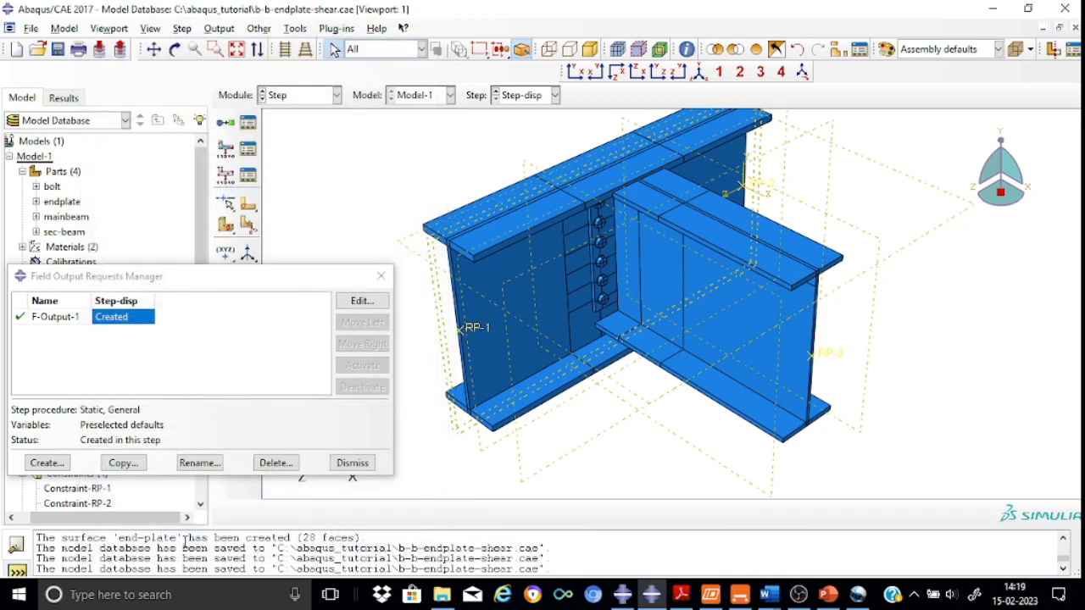
pyautogui.click(381, 275)
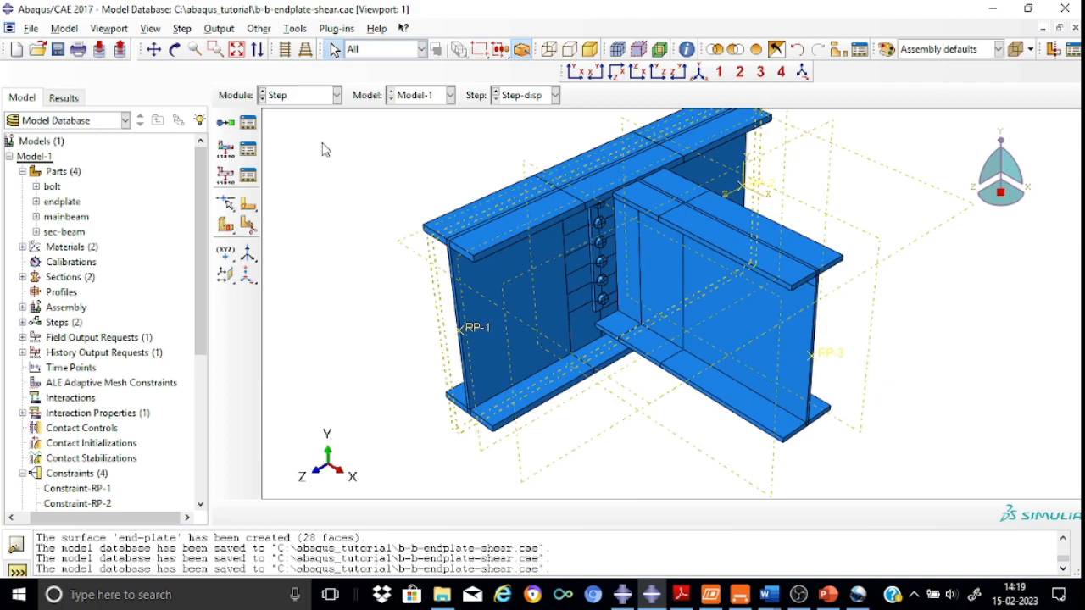
# Switch to the Interaction module and locate reference points RP-1 and RP-2 among the assembly features
pyautogui.click(337, 95)
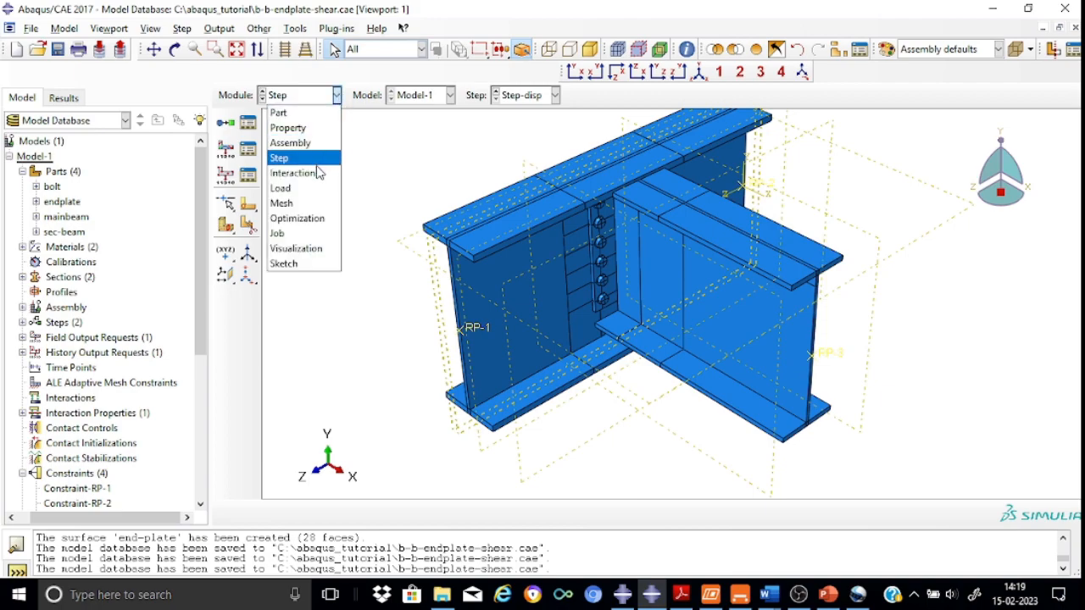
pyautogui.click(318, 173)
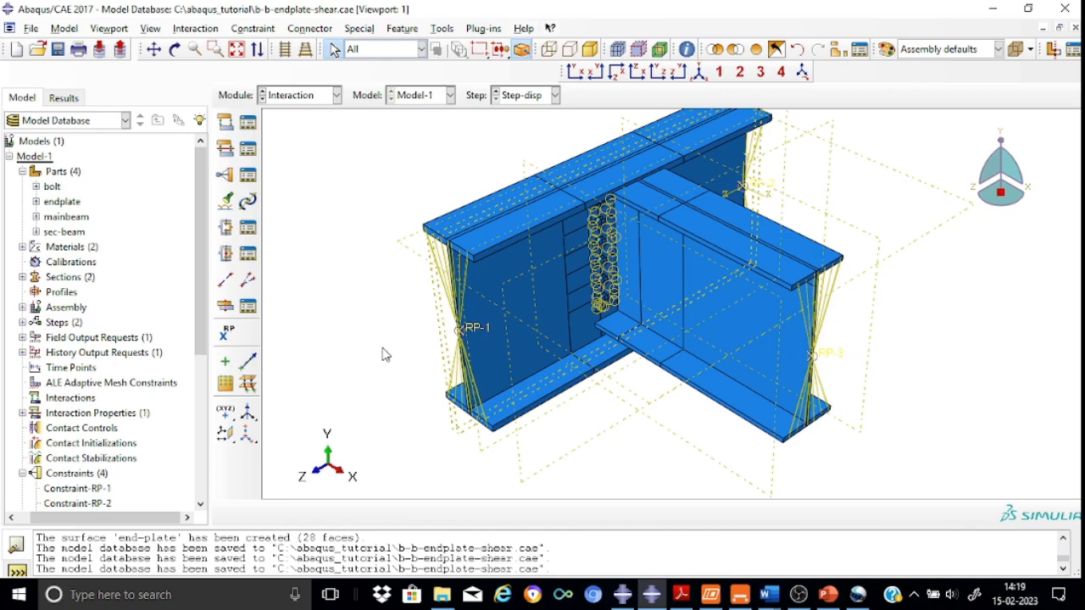
pyautogui.click(23, 308)
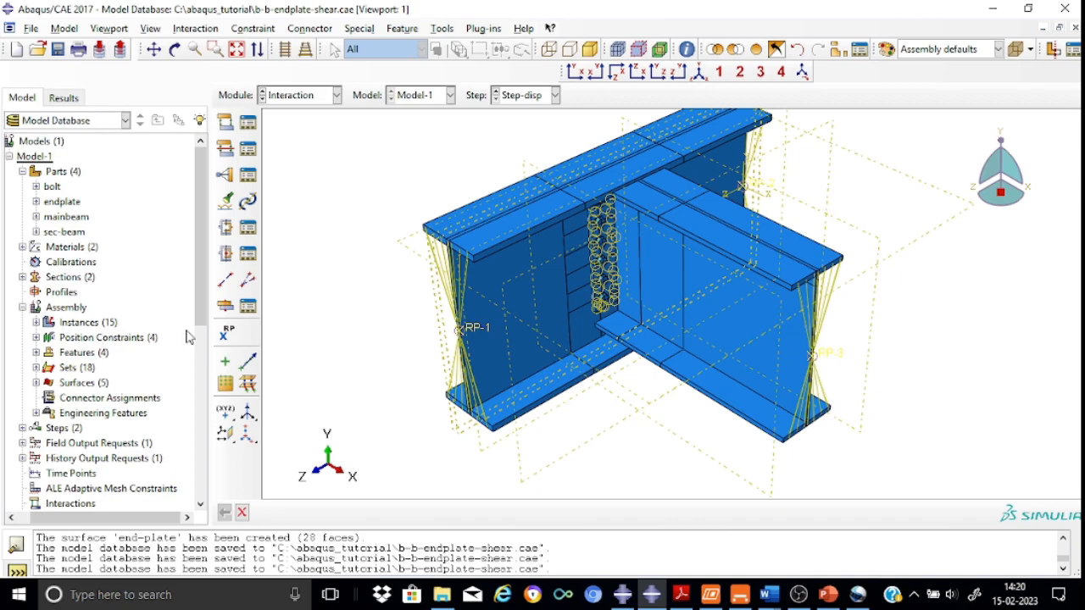
pyautogui.click(37, 352)
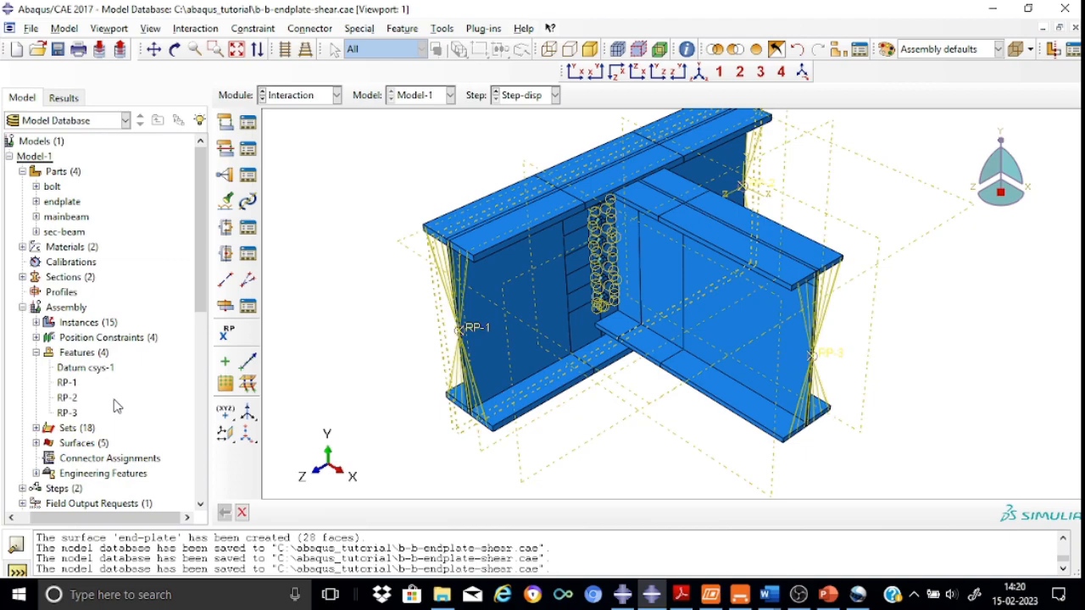
pyautogui.click(67, 384)
pyautogui.click(72, 398)
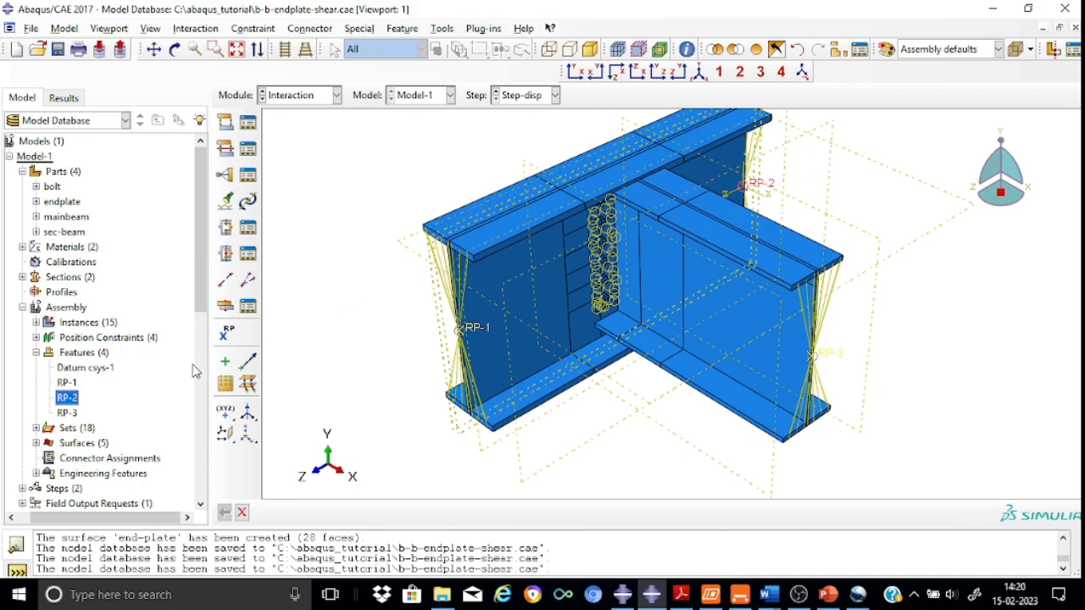
# Review the coupling constraints Constraint-RP-1, Constraint-RP-2 and Constraint-RP-3 and their kinematic settings
pyautogui.moveTo(201, 303); pyautogui.dragTo(203, 421)
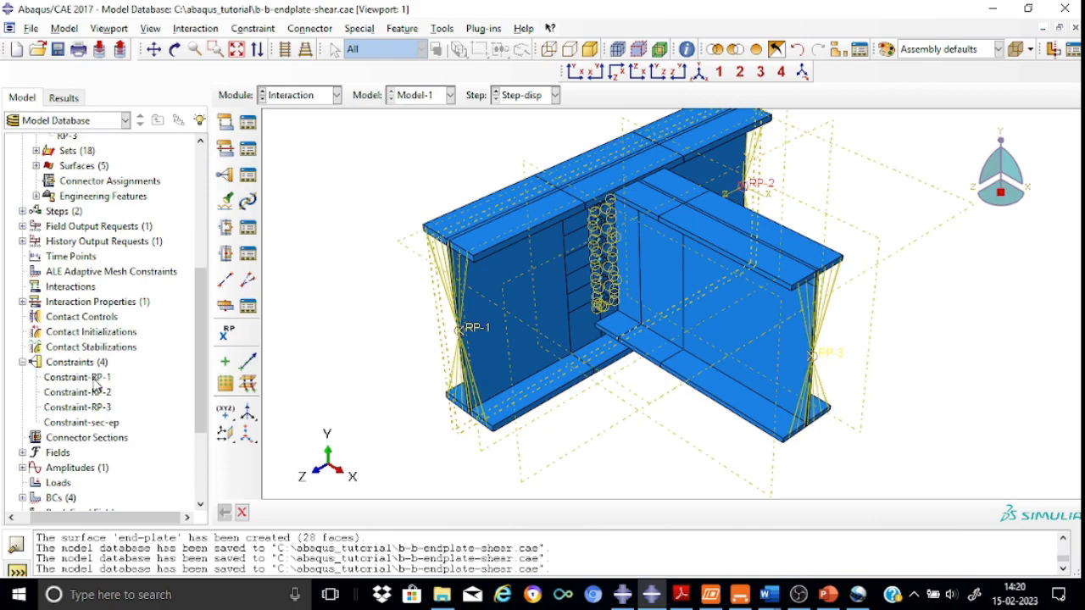
pyautogui.click(95, 381)
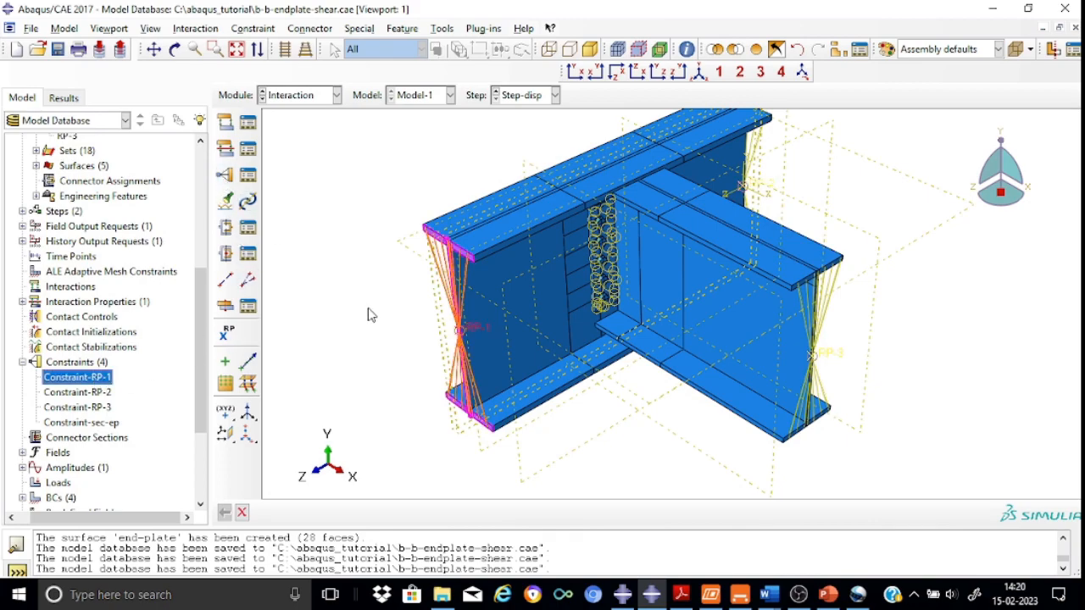
pyautogui.rightClick(84, 382)
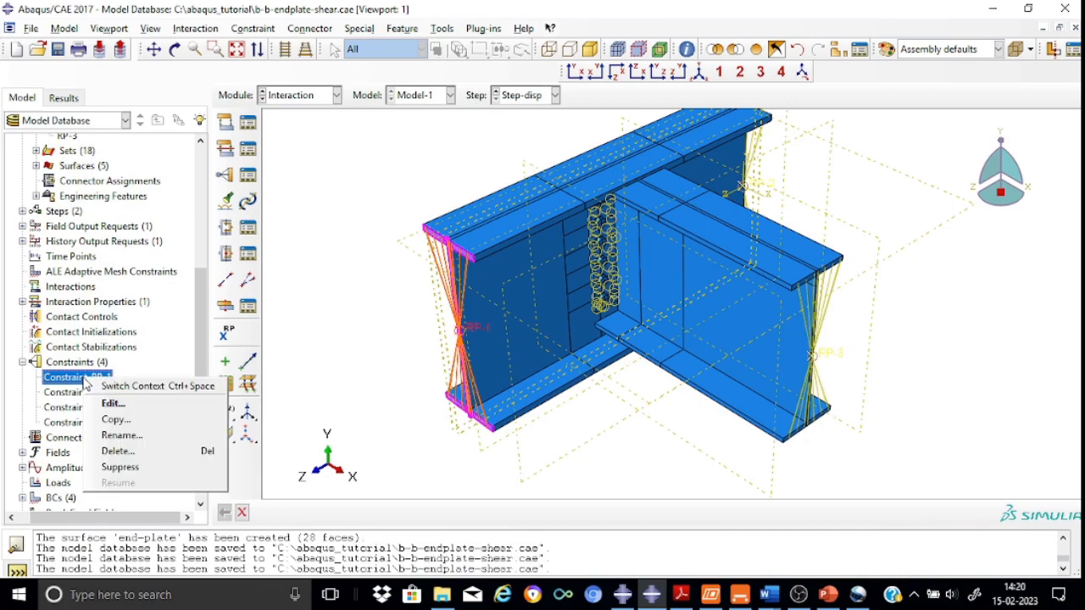
pyautogui.click(119, 405)
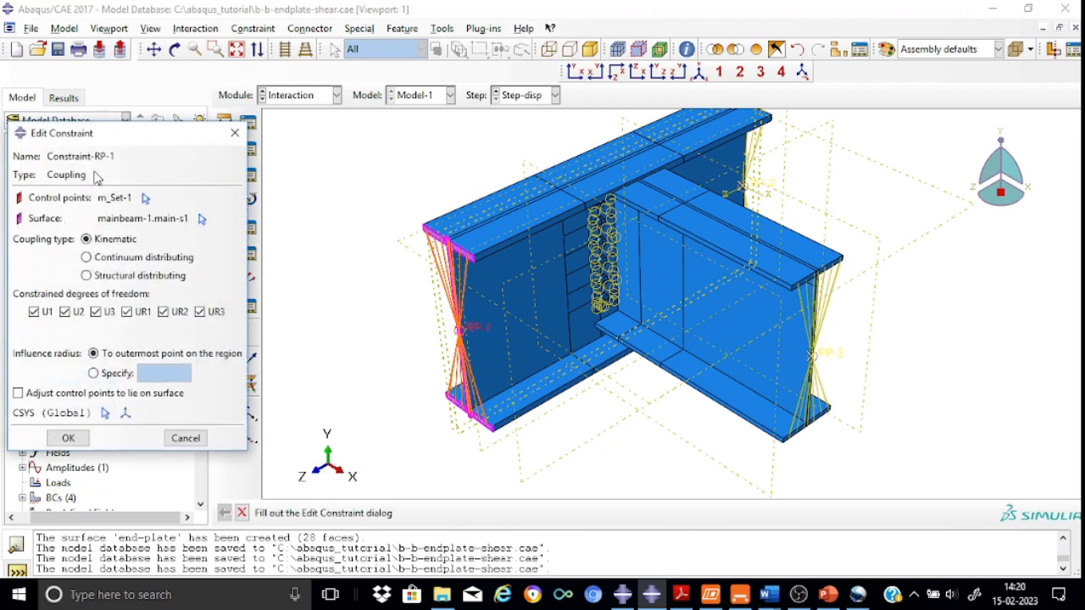
pyautogui.click(69, 439)
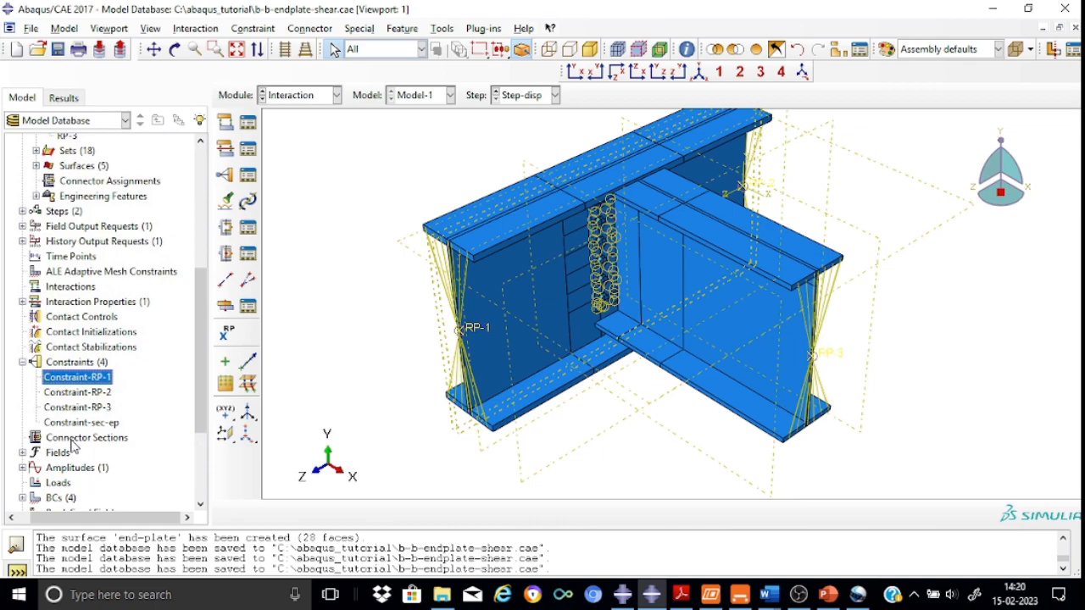
pyautogui.click(69, 393)
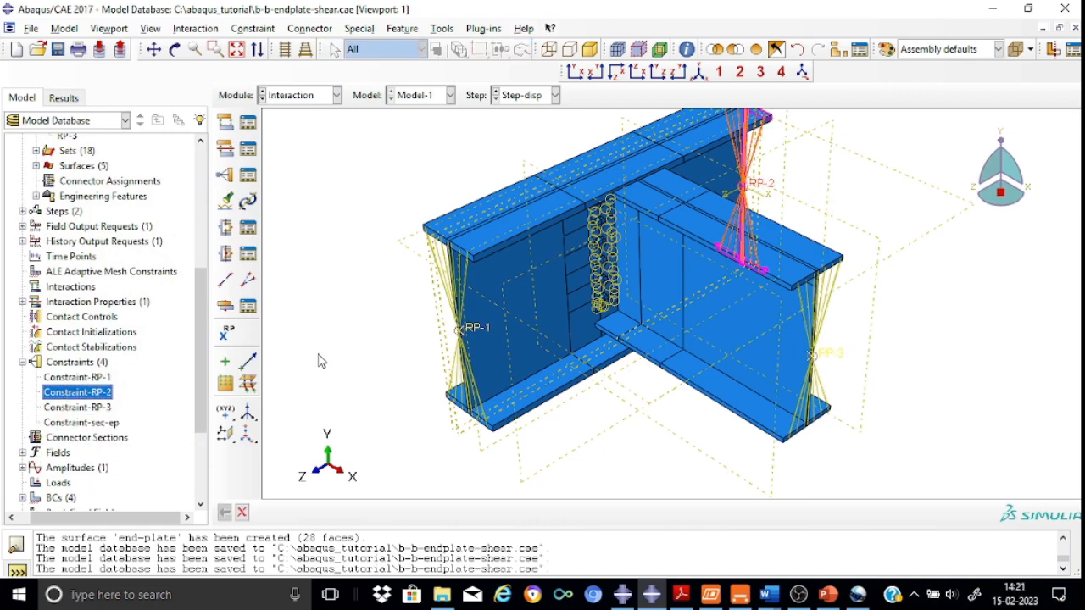
pyautogui.click(96, 414)
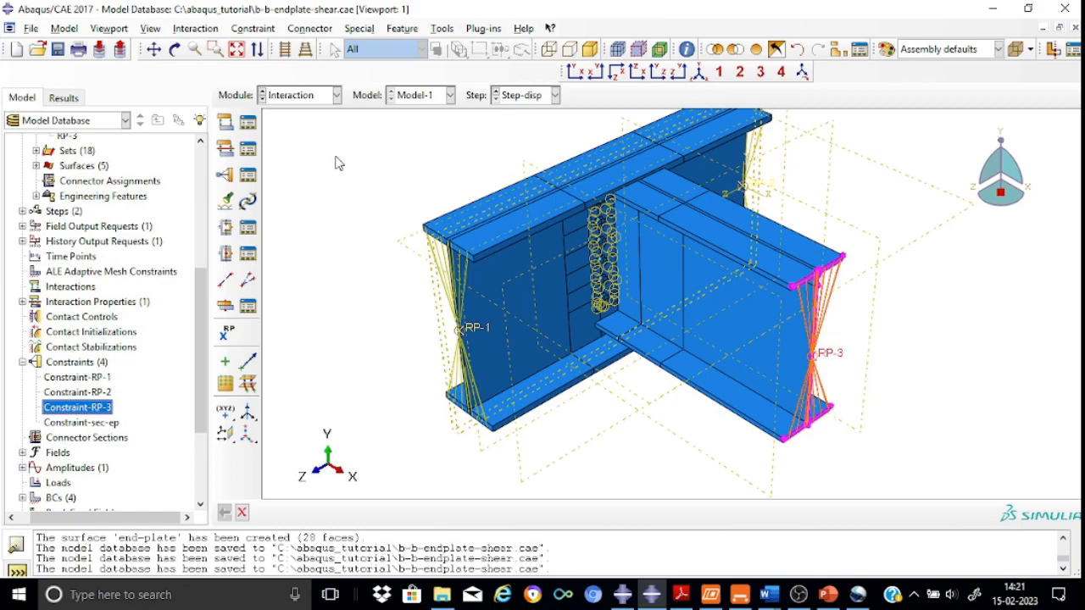
# Edit contact property IntProp-1's tangential friction coefficient, check its hard-contact normal behaviour, and save the changes
pyautogui.click(249, 149)
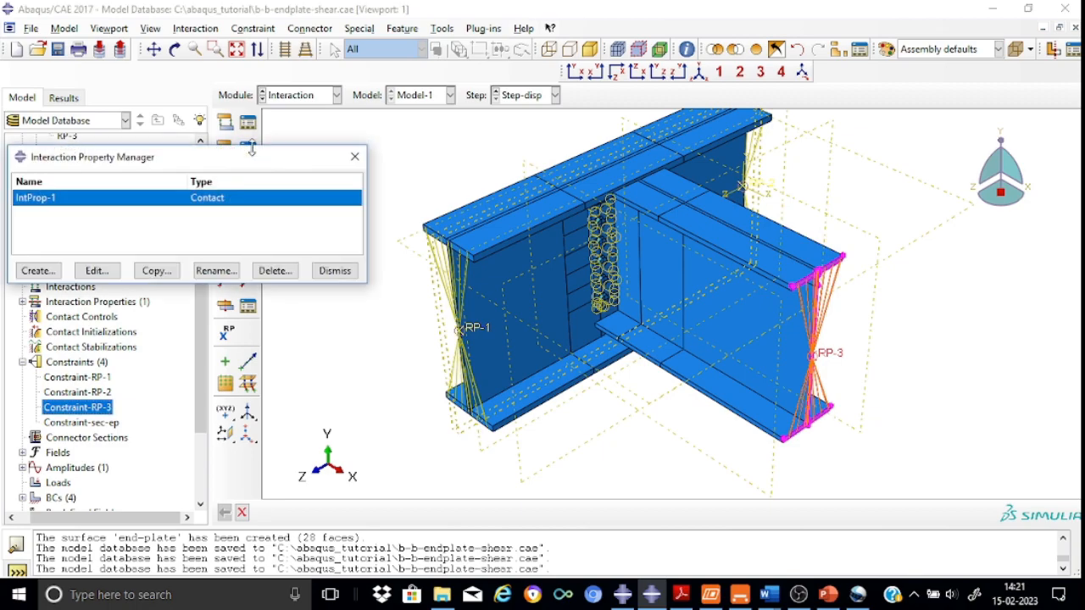
pyautogui.click(100, 273)
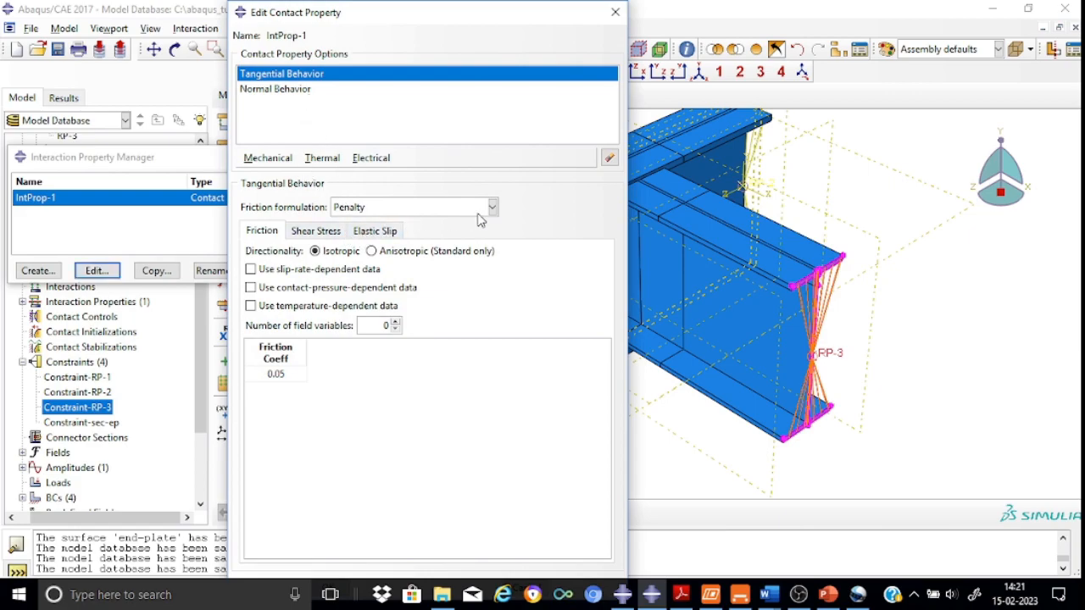
pyautogui.doubleClick(289, 374)
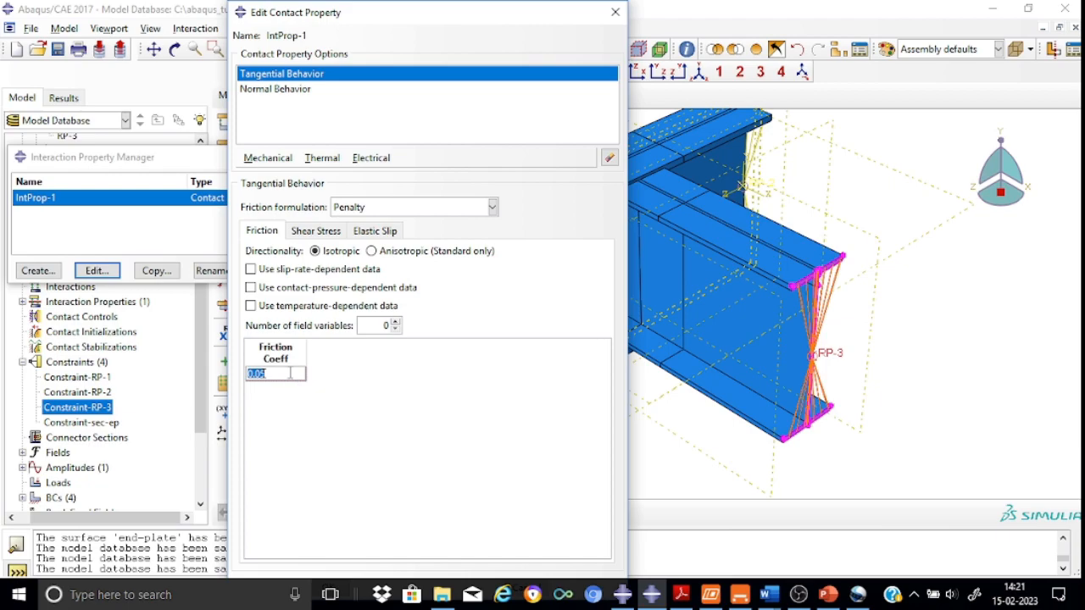
pyautogui.write('0')
pyautogui.press('BackSpace')
pyautogui.write('3')
pyautogui.click(293, 92)
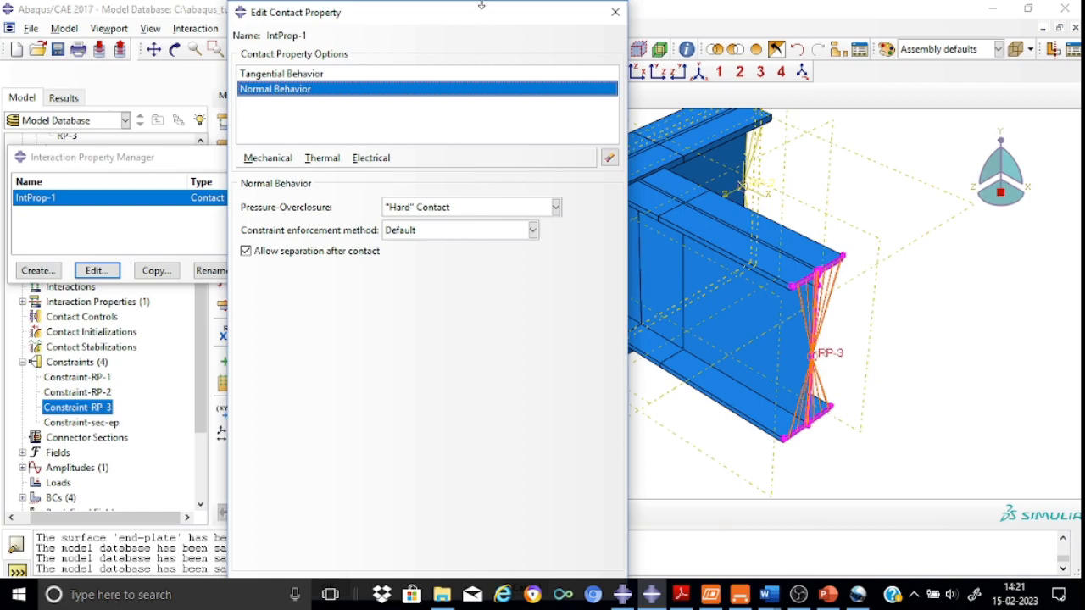
pyautogui.click(616, 12)
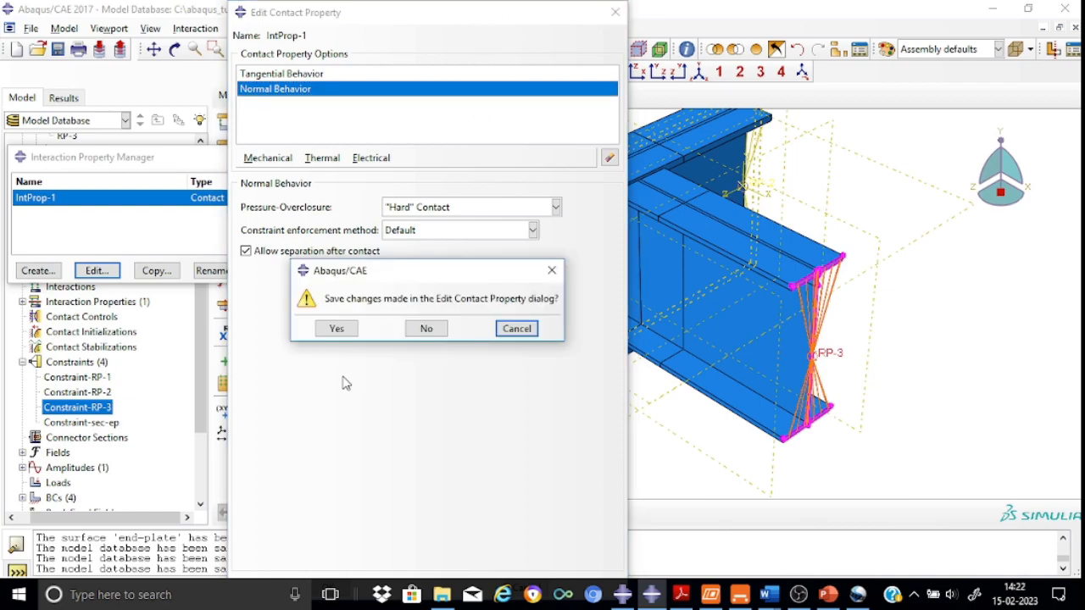
pyautogui.click(334, 330)
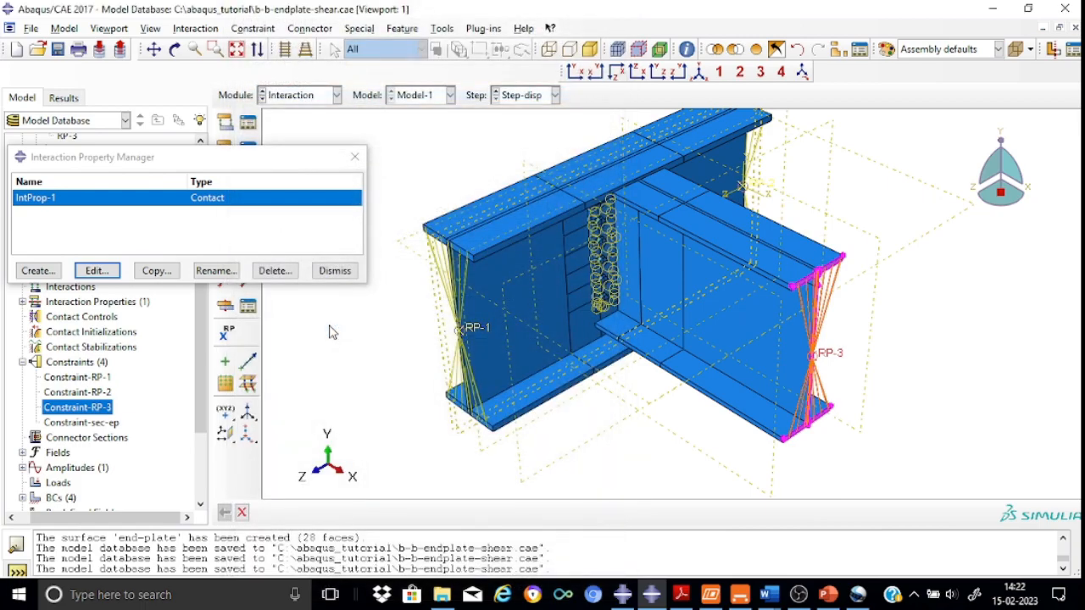
pyautogui.click(355, 158)
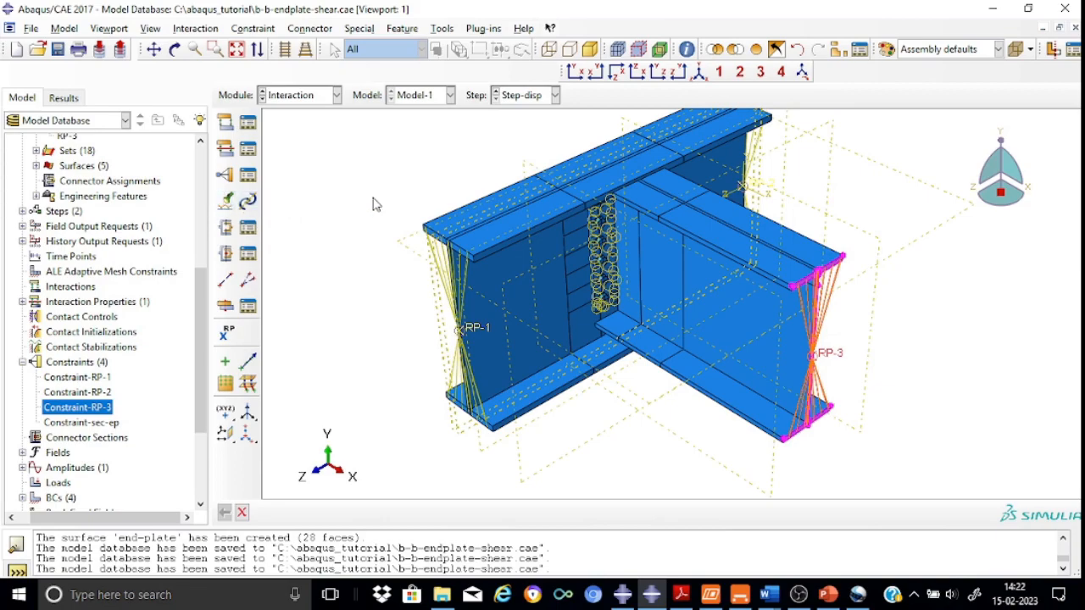
# Search the whole model for contact pairs with a separation tolerance of 1
pyautogui.click(227, 200)
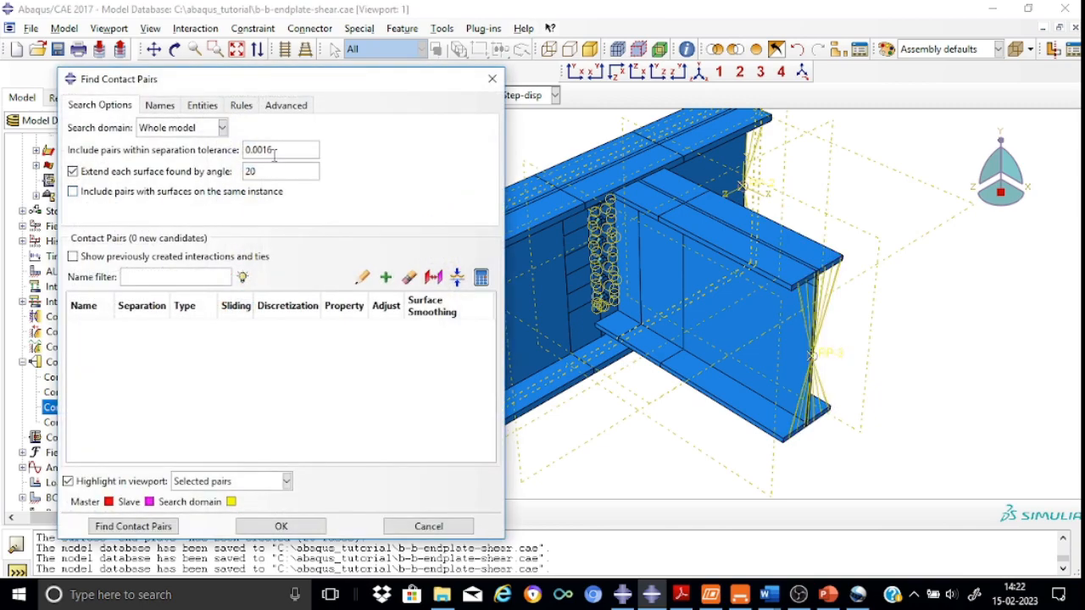
pyautogui.click(279, 150)
pyautogui.press('BackSpace')
pyautogui.press('BackSpace')
pyautogui.press('BackSpace')
pyautogui.press('BackSpace')
pyautogui.press('BackSpace')
pyautogui.press('BackSpace')
pyautogui.write('1')
pyautogui.click(165, 526)
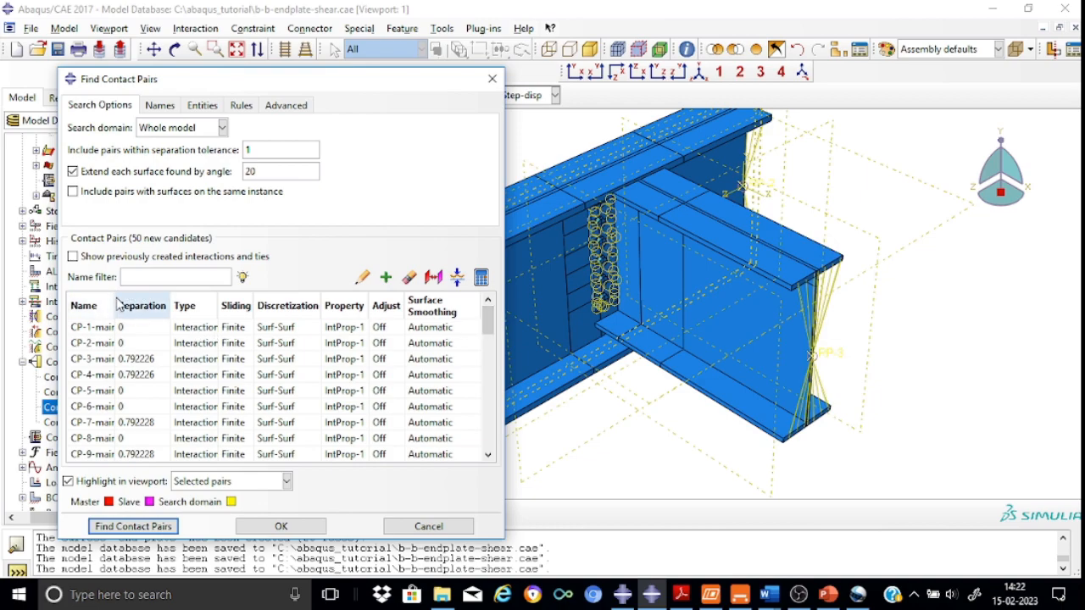
# Inspect the candidate contact pairs, highlighting individual pairs such as CP-46 and CP-50 in the viewport
pyautogui.moveTo(113, 298); pyautogui.dragTo(237, 303)
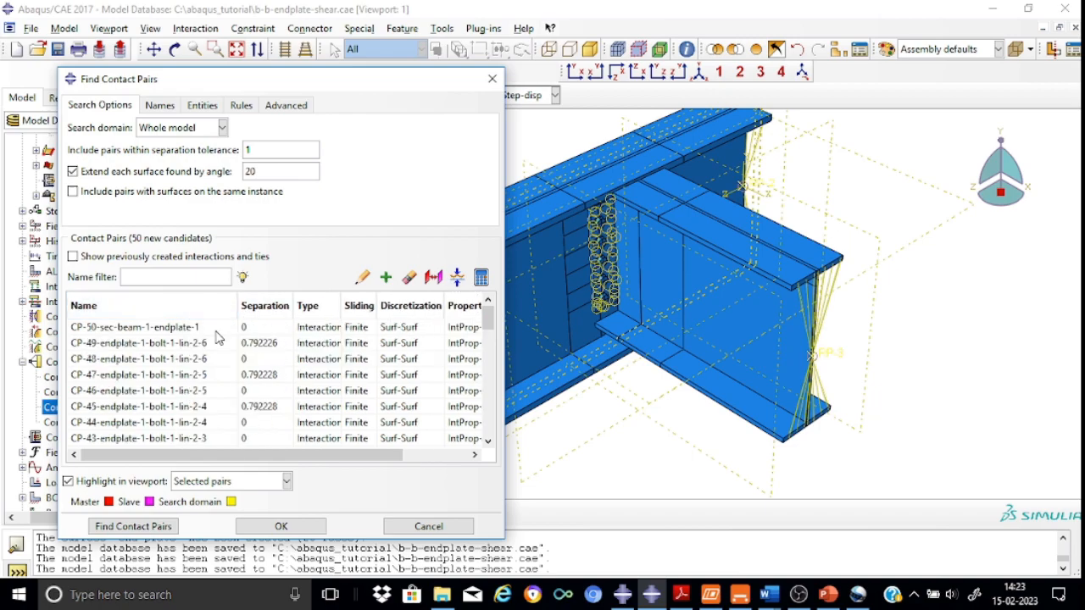
pyautogui.click(175, 392)
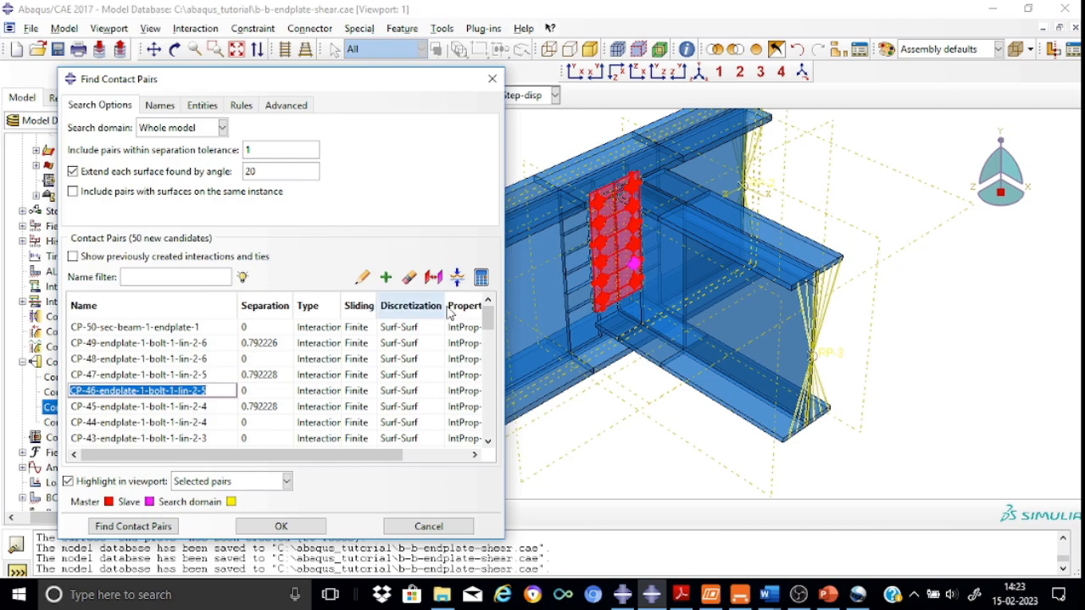
pyautogui.scroll(3, 664, 254)
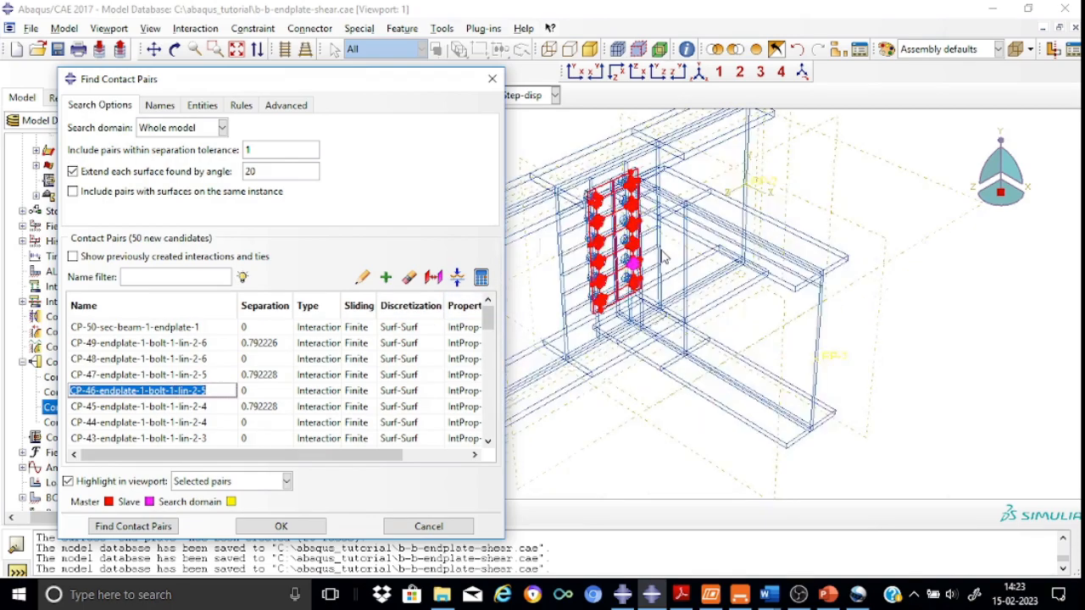
pyautogui.scroll(2, 664, 255)
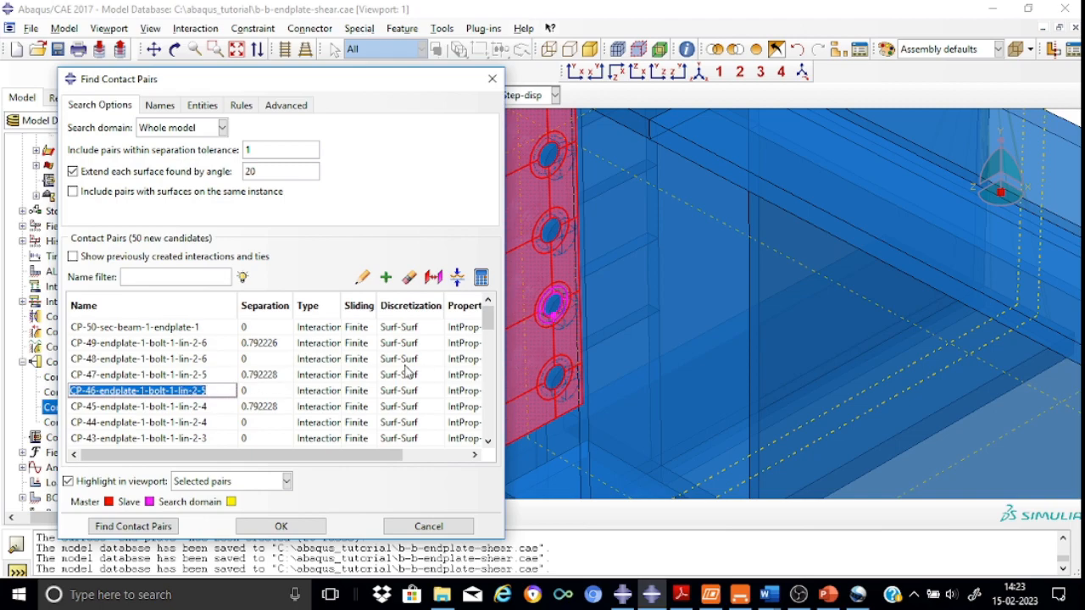
pyautogui.moveTo(487, 319); pyautogui.dragTo(494, 432)
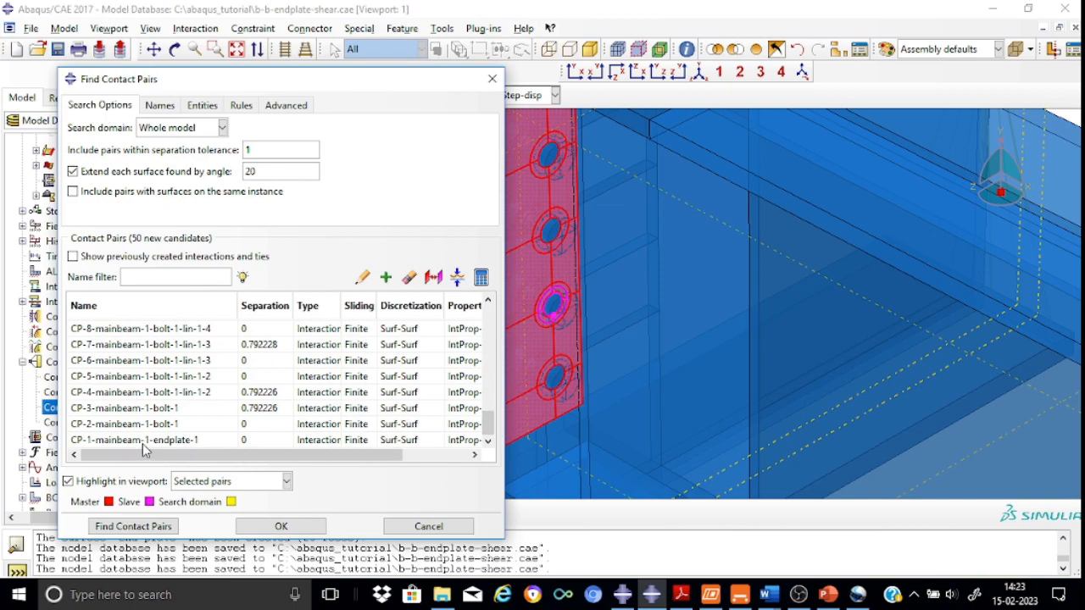
pyautogui.scroll(-2, 747, 226)
pyautogui.scroll(5, 748, 227)
pyautogui.scroll(2, 747, 226)
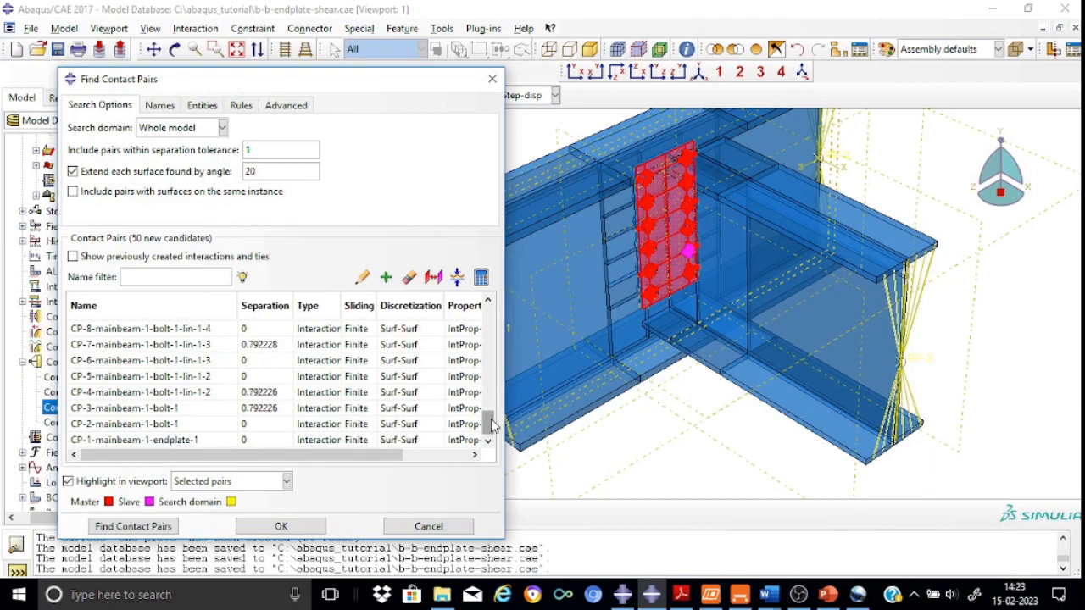
pyautogui.moveTo(492, 426); pyautogui.dragTo(484, 308)
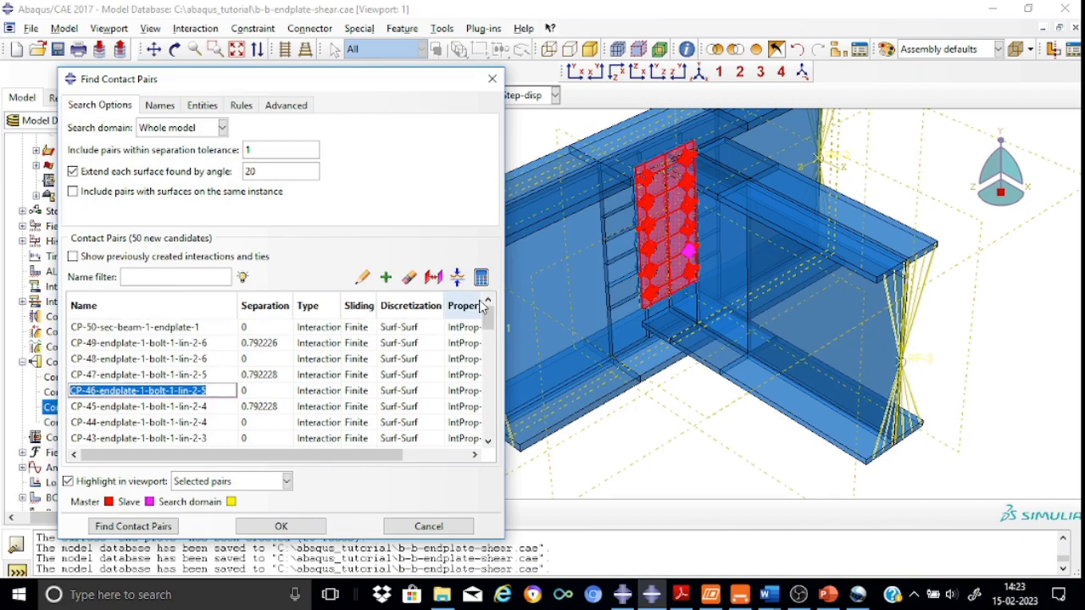
pyautogui.click(145, 327)
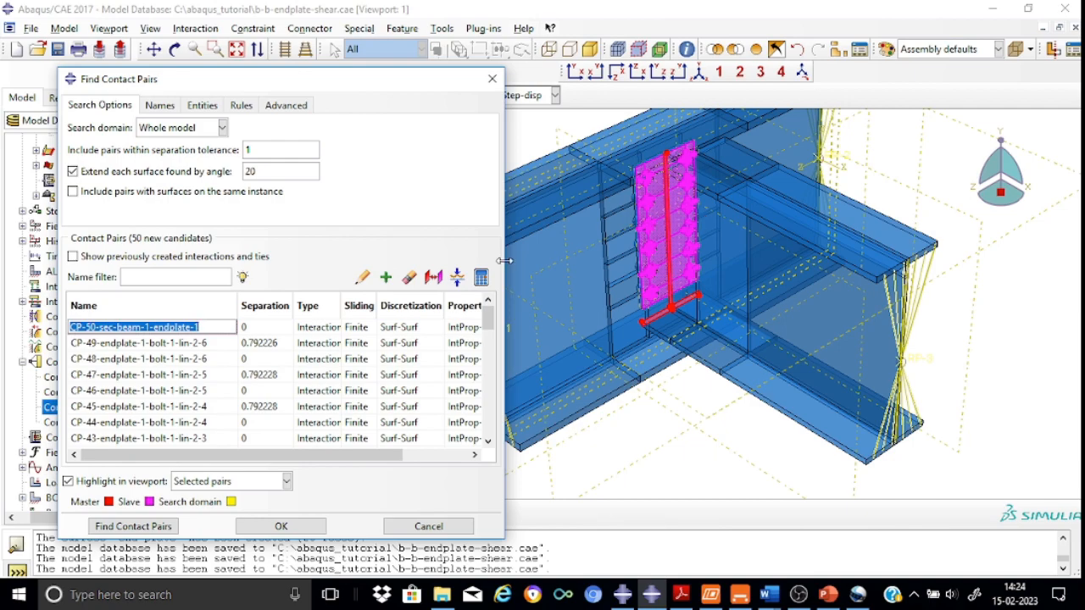
# Delete the candidate contact pair CP-50 between the sec-beam and the endplate from the list
pyautogui.click(157, 346)
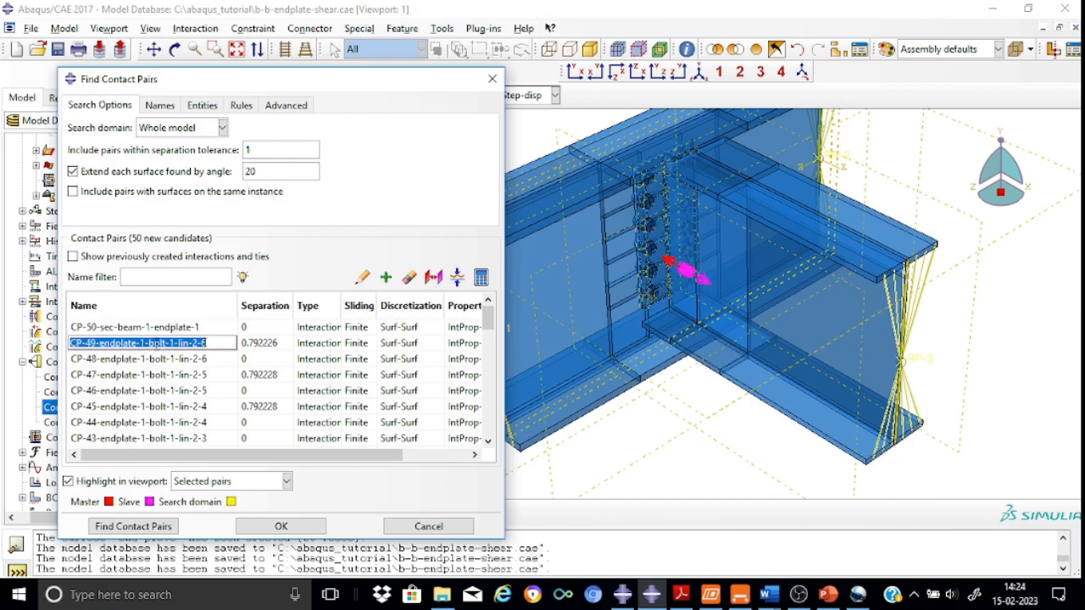
pyautogui.click(157, 329)
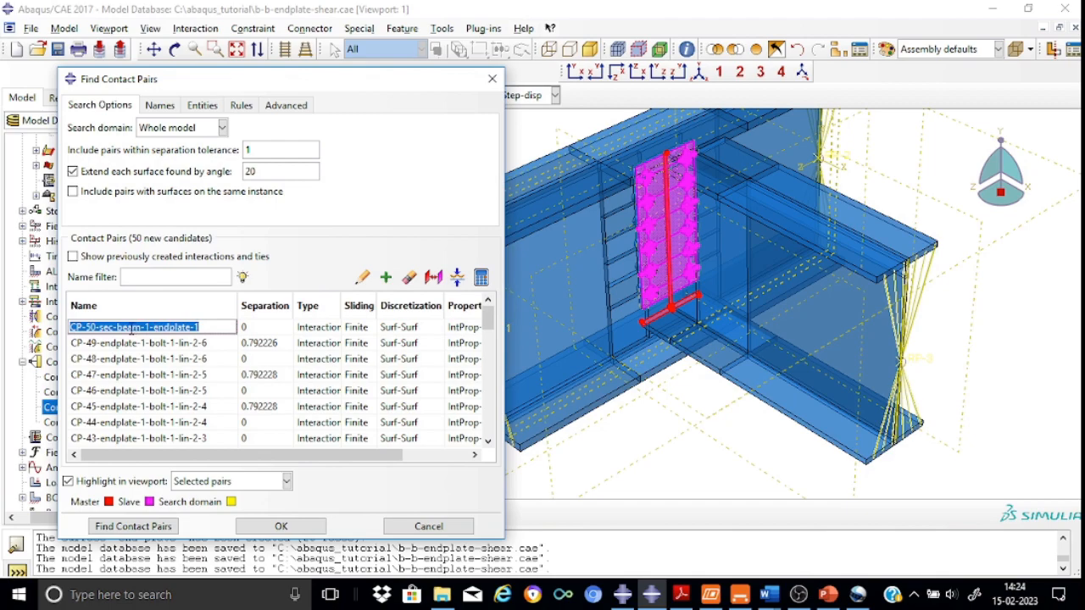
pyautogui.click(201, 344)
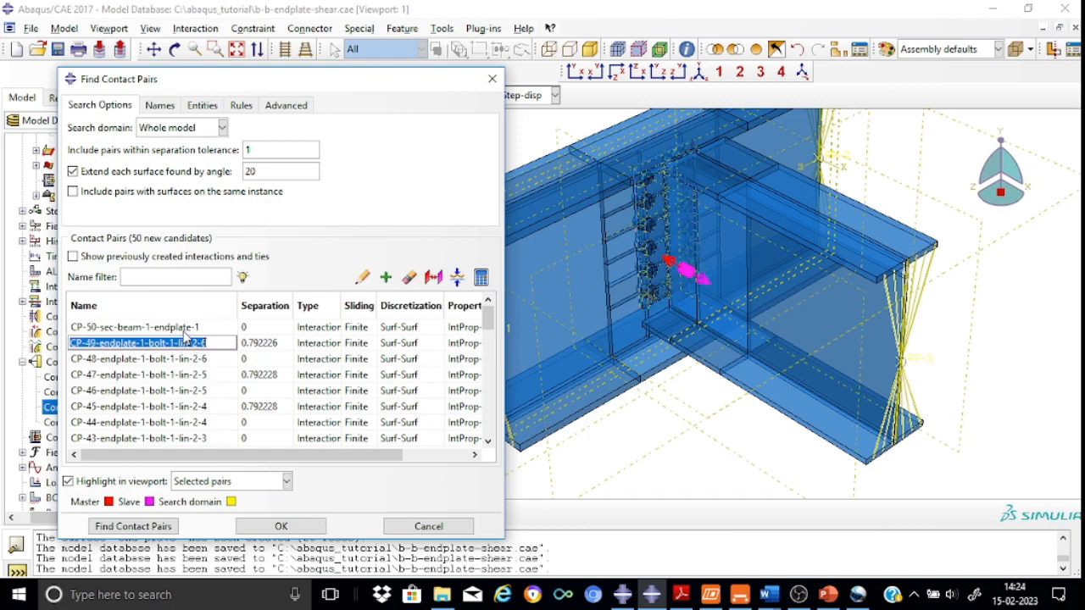
pyautogui.click(201, 327)
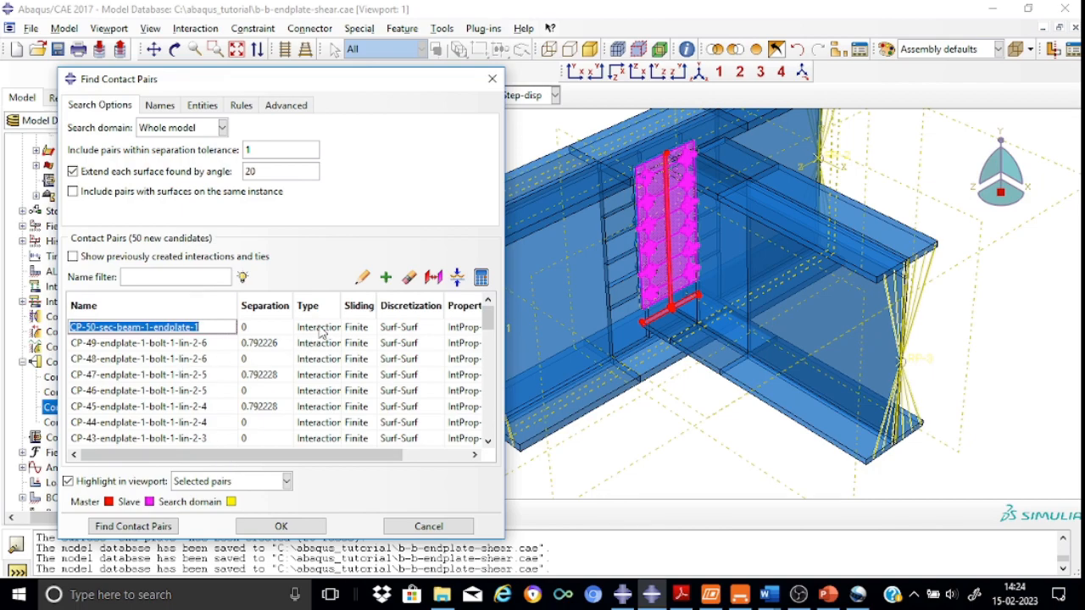
pyautogui.click(367, 279)
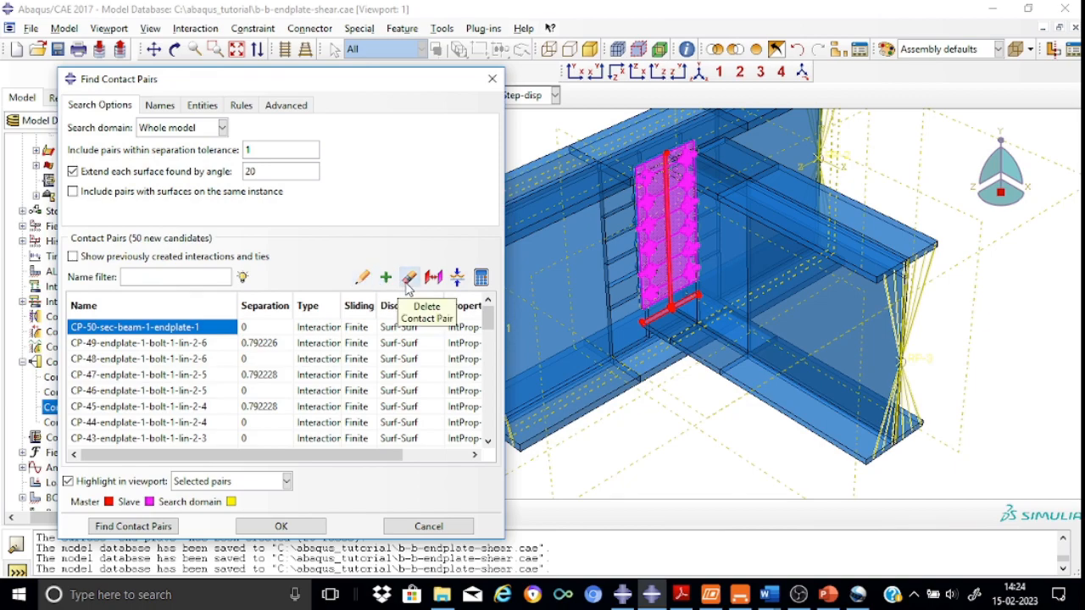
pyautogui.click(408, 280)
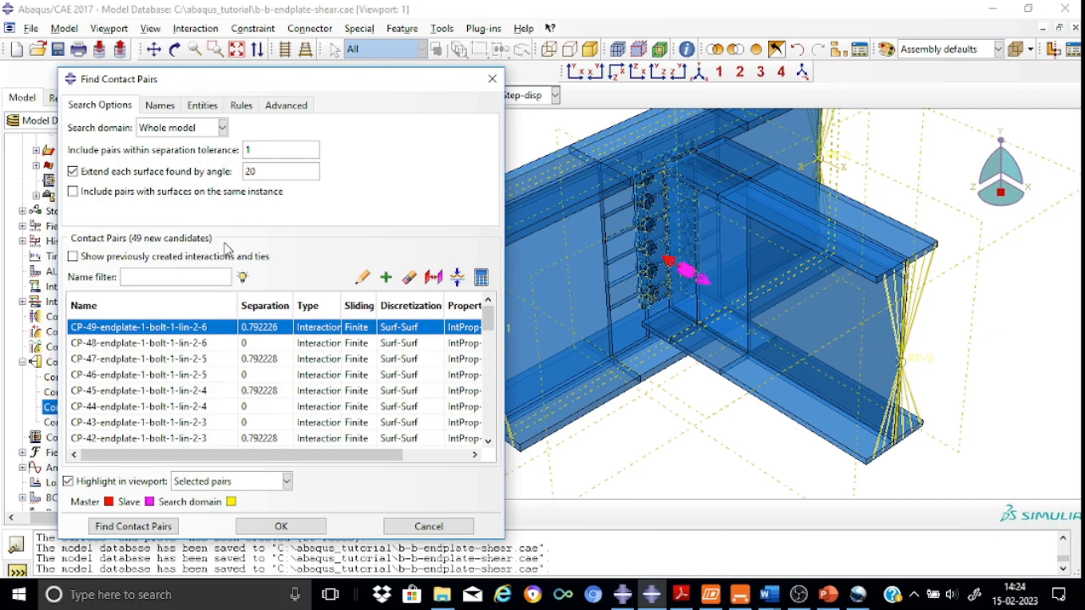
# Set the Adjust option for all candidate contact pairs to adjust only to remove overclosure
pyautogui.moveTo(330, 460); pyautogui.dragTo(430, 461)
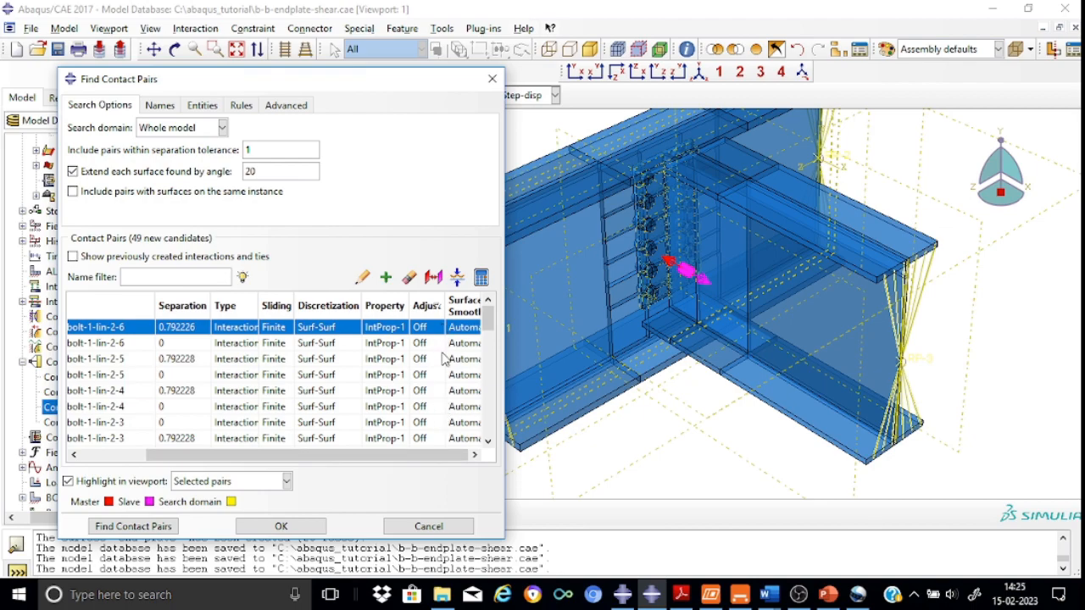
pyautogui.moveTo(410, 305); pyautogui.dragTo(421, 308)
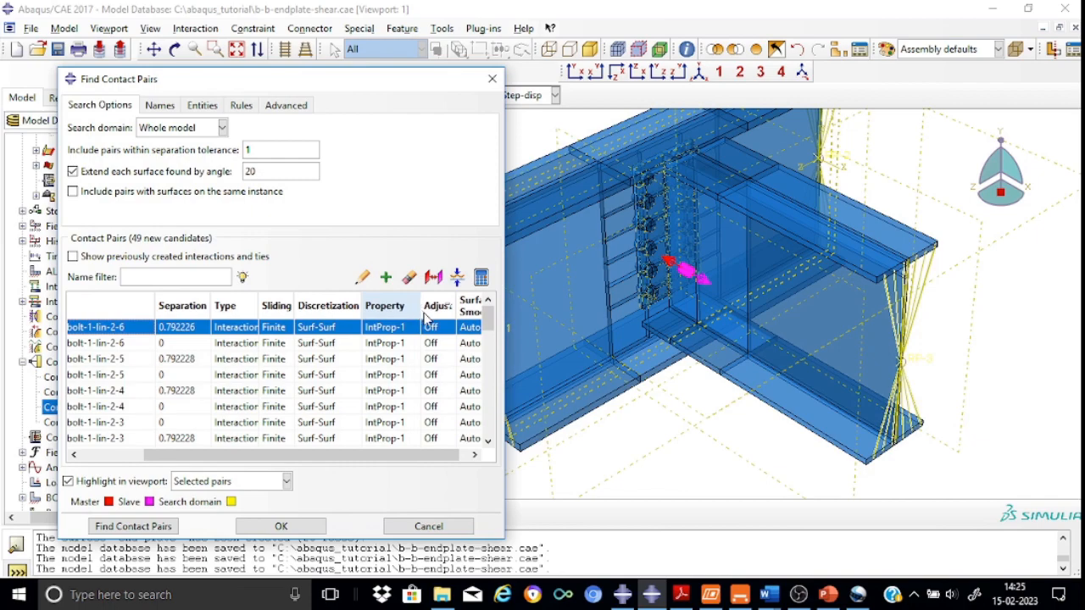
pyautogui.moveTo(416, 456); pyautogui.dragTo(456, 455)
pyautogui.moveTo(447, 310); pyautogui.dragTo(469, 310)
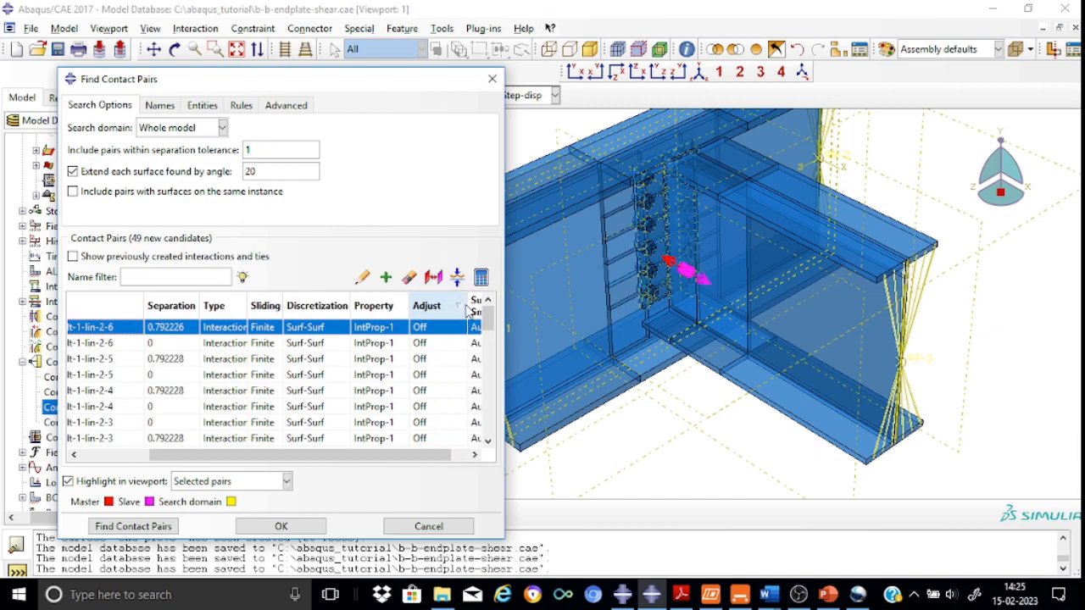
pyautogui.click(440, 310)
pyautogui.click(439, 310)
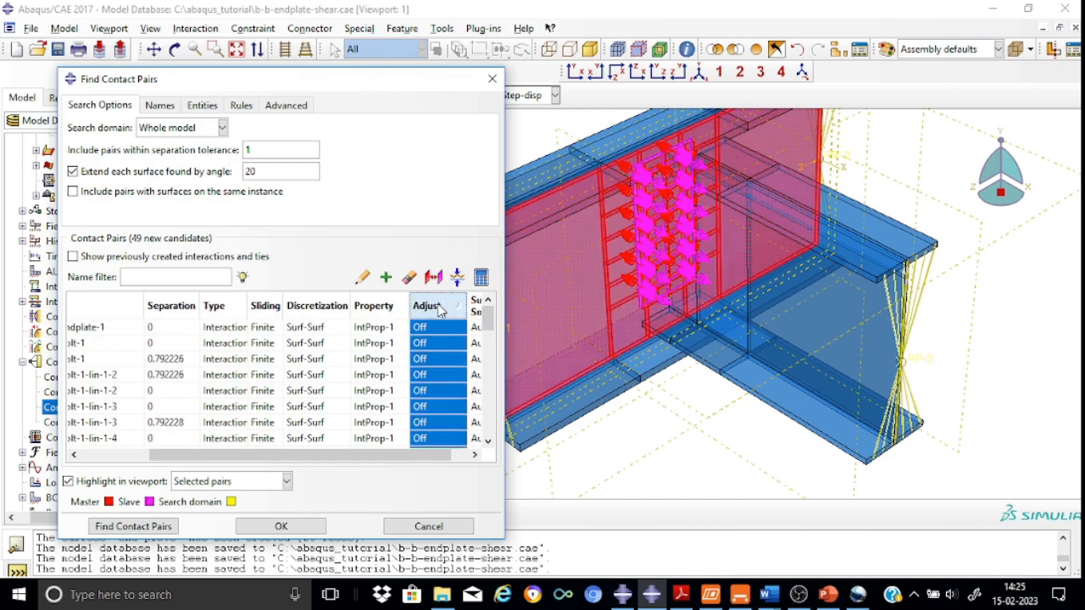
pyautogui.click(363, 278)
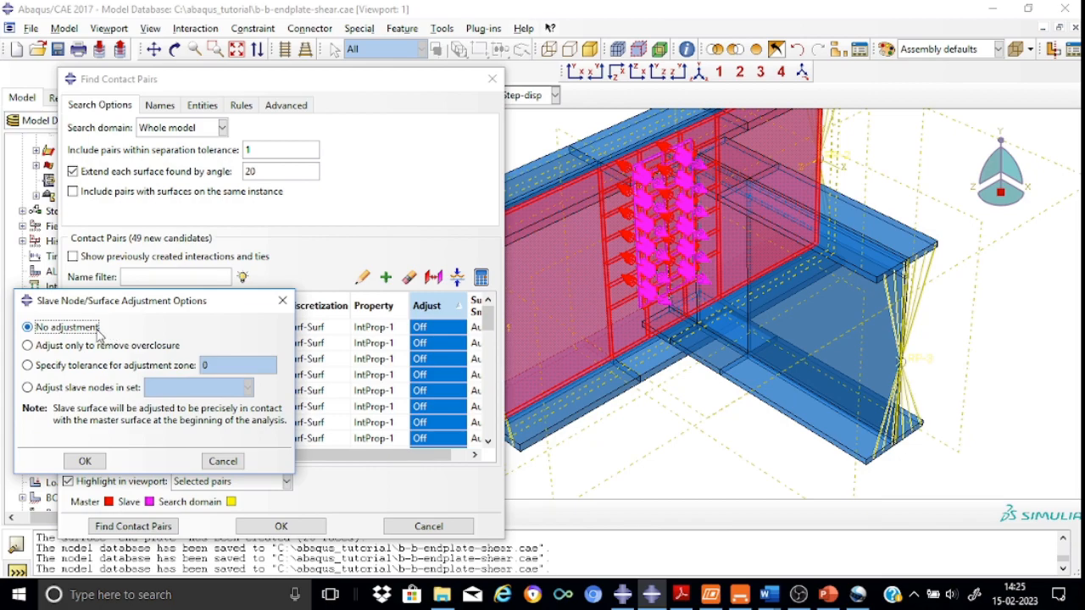
pyautogui.click(28, 346)
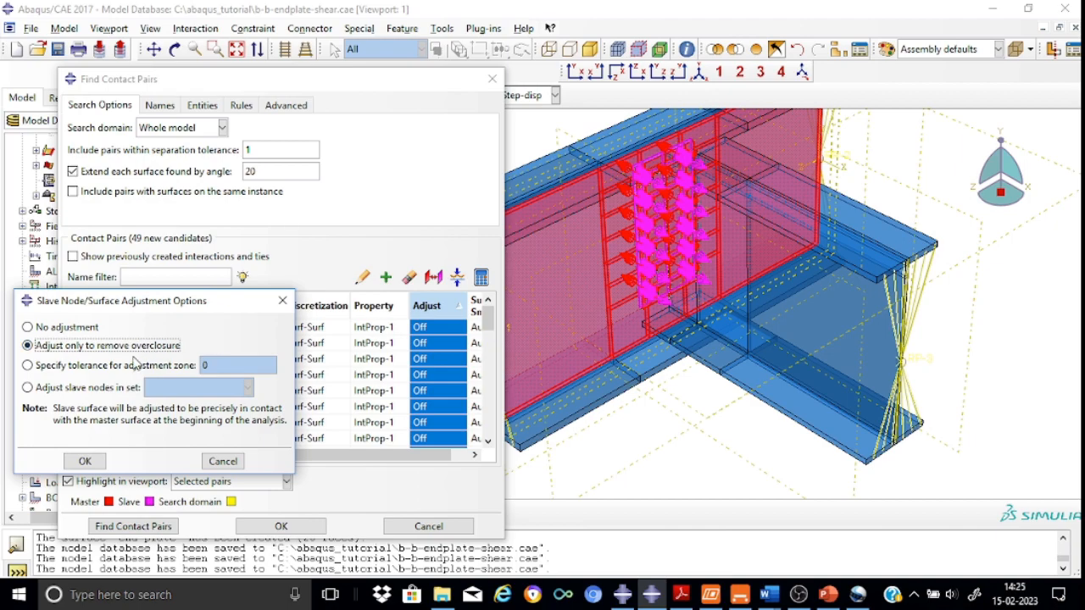
pyautogui.click(85, 462)
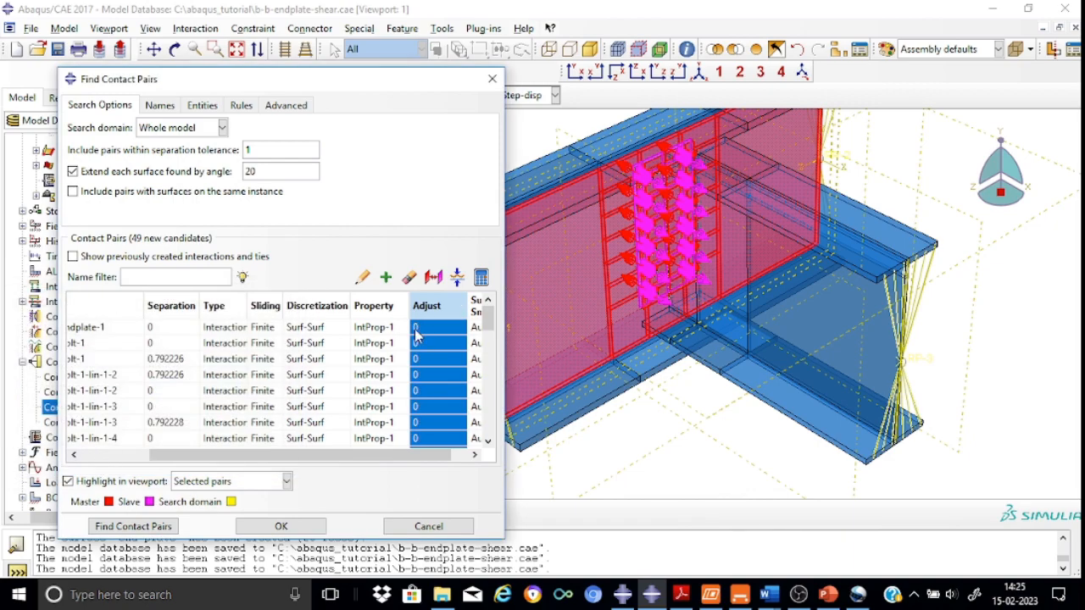
# Accept the remaining candidate pairs to create the contact interactions
pyautogui.moveTo(370, 455); pyautogui.dragTo(421, 461)
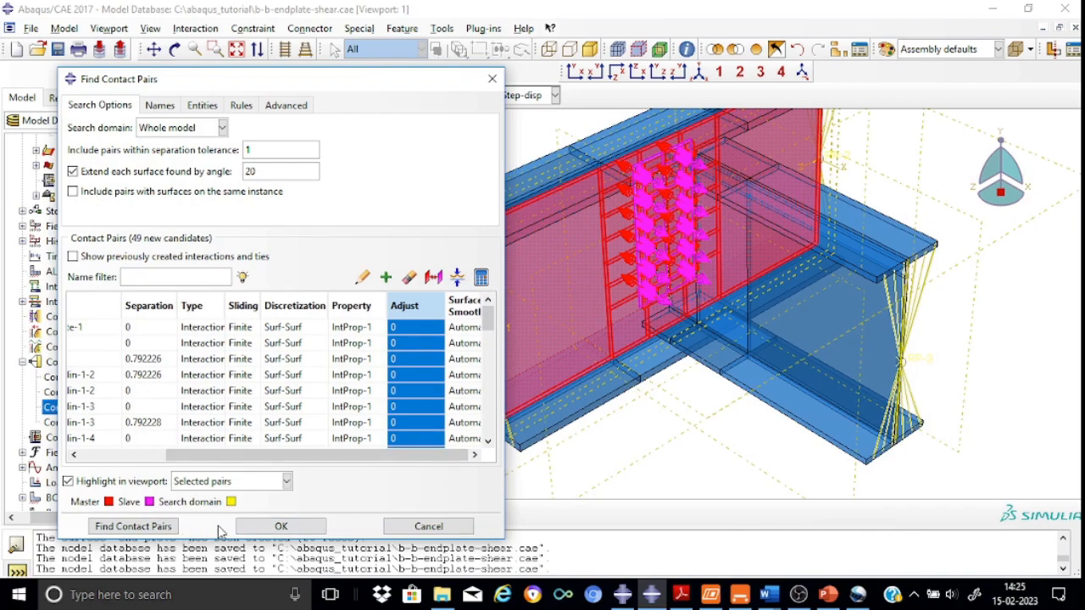
pyautogui.click(279, 526)
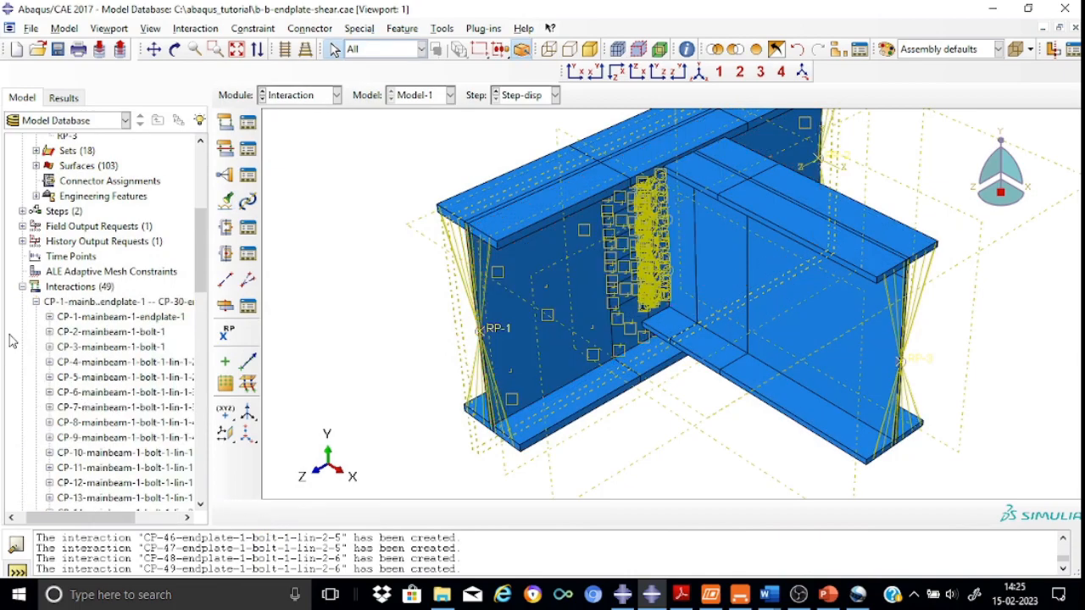
pyautogui.click(23, 288)
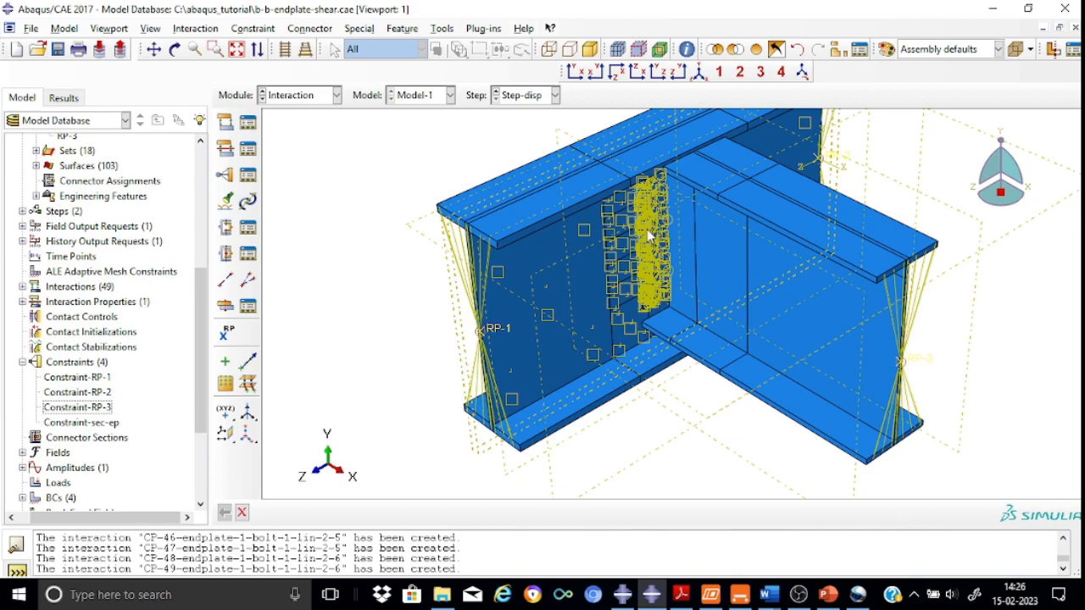
# Review the tie constraint Constraint-sec-ep between the endplate and sec-beam web surfaces
pyautogui.click(247, 175)
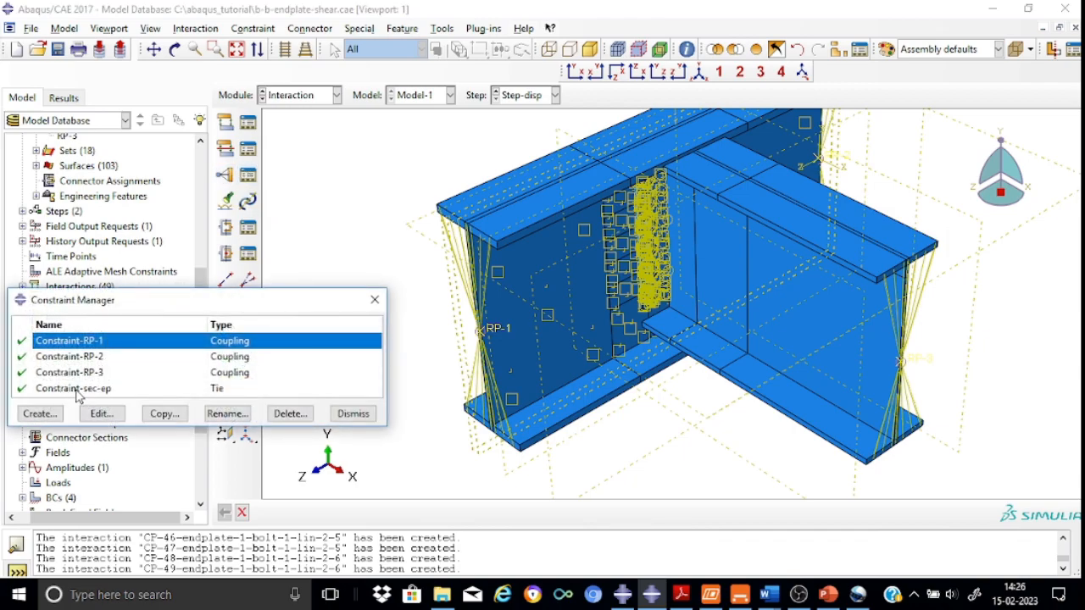
pyautogui.click(76, 391)
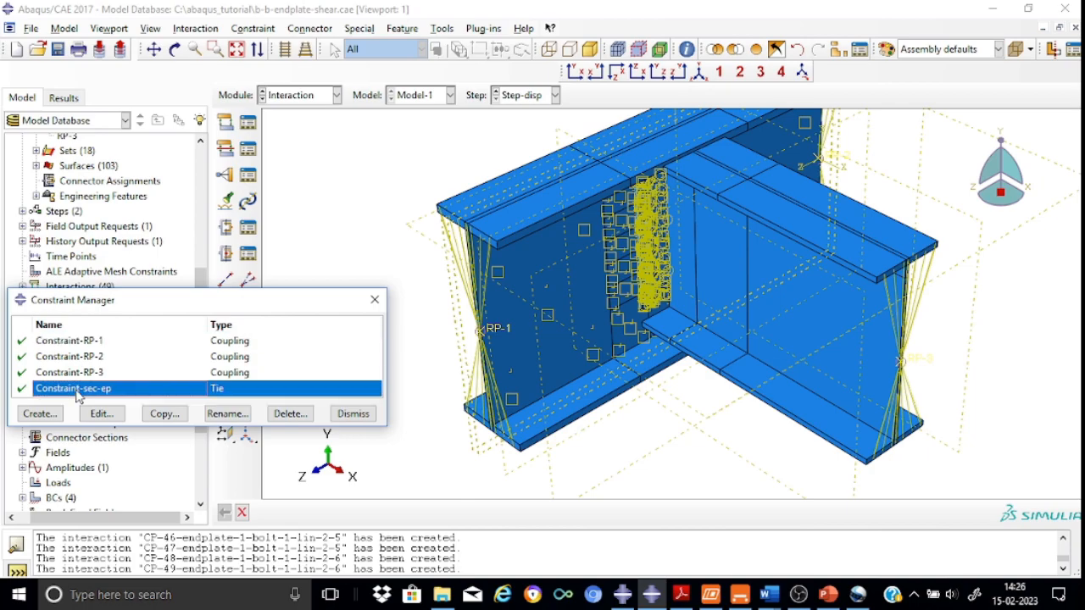
pyautogui.click(119, 415)
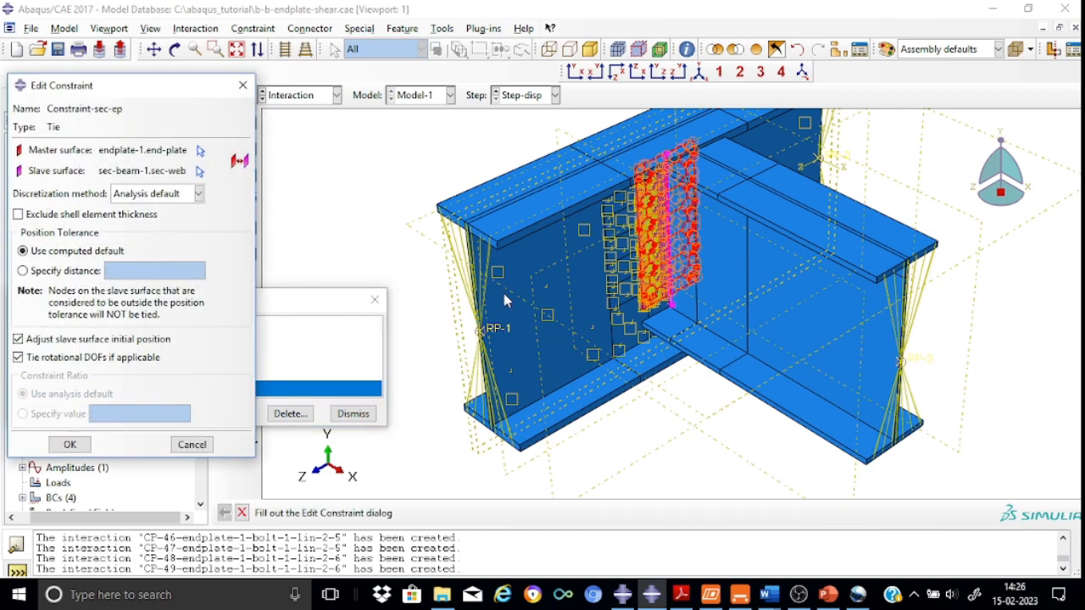
pyautogui.scroll(-3, 734, 210)
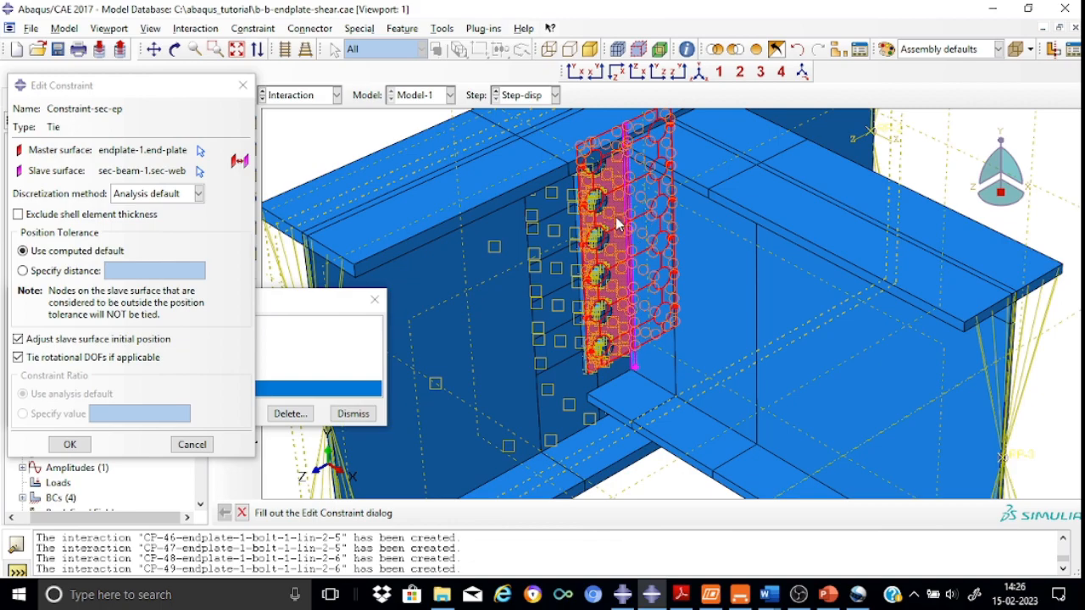
pyautogui.click(70, 445)
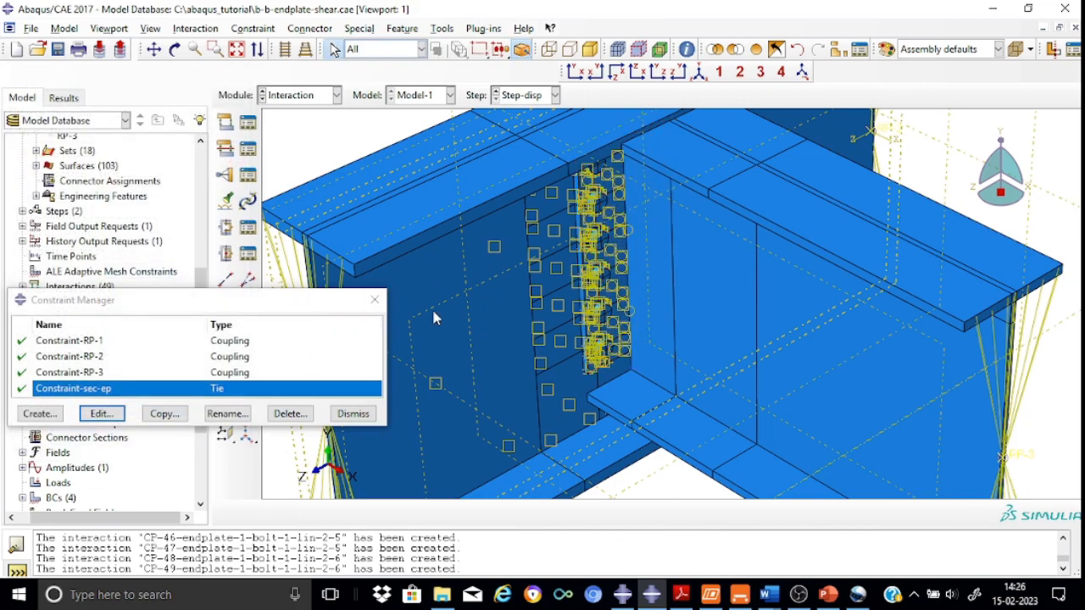
pyautogui.click(375, 300)
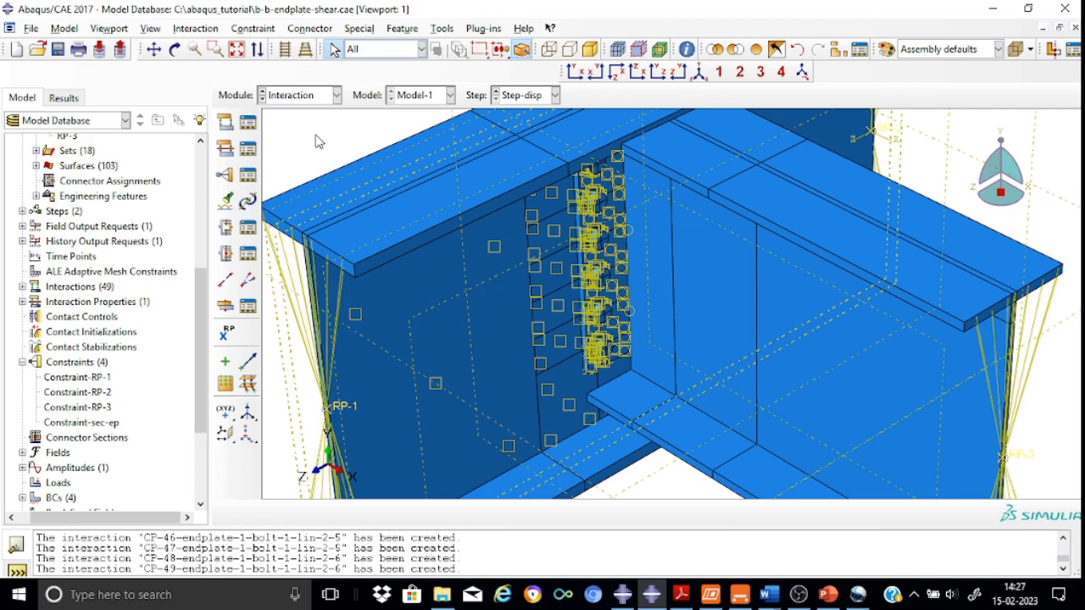
# Switch to the Load module and create a Displacement/Rotation boundary condition named BC-RP-1 in the Initial step
pyautogui.click(336, 95)
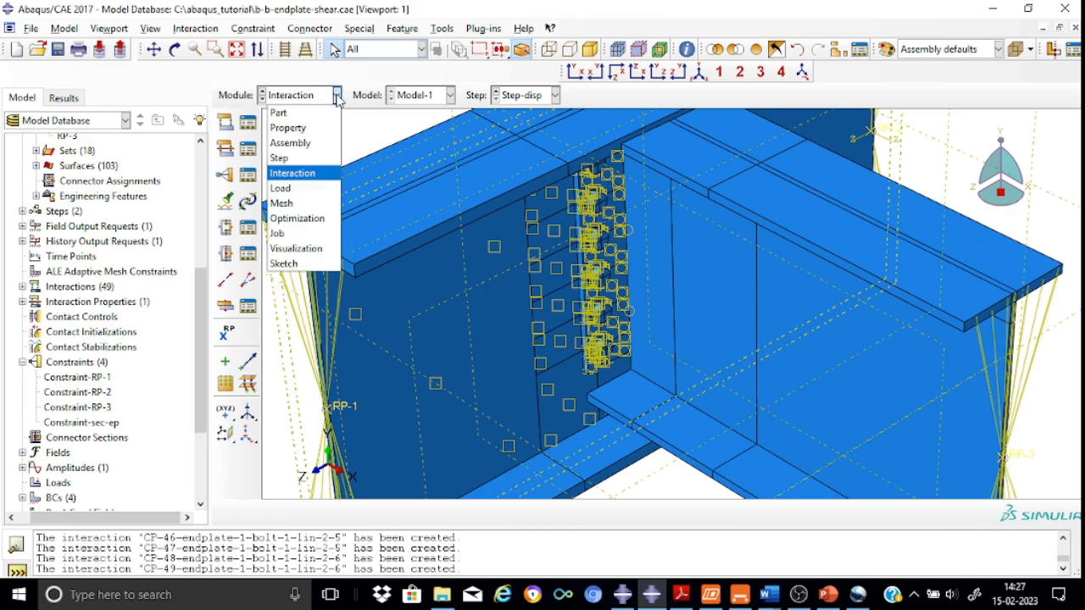
pyautogui.click(281, 189)
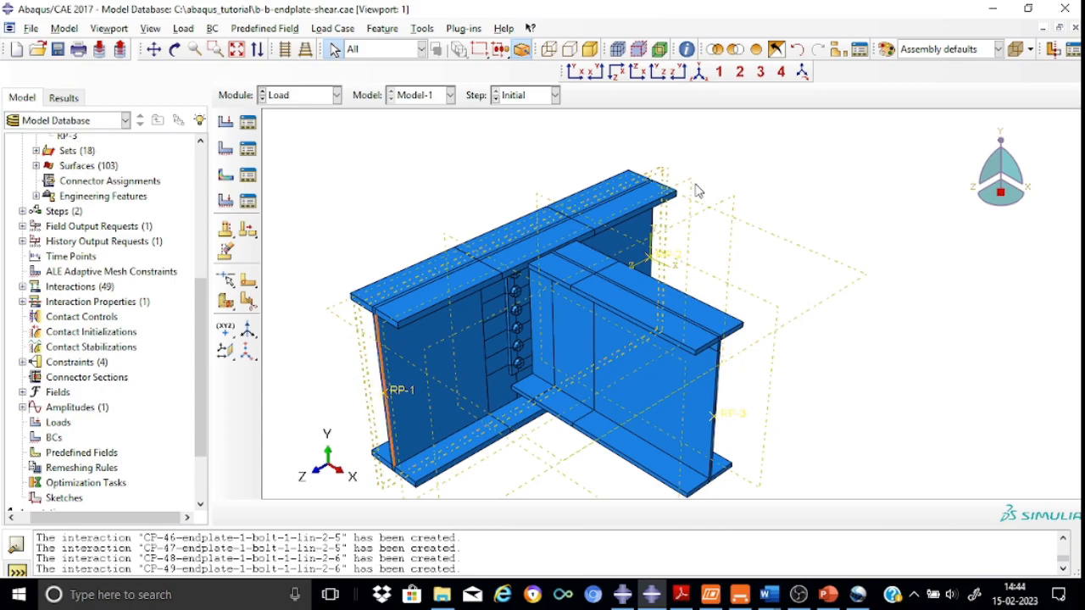
pyautogui.click(247, 148)
pyautogui.click(59, 241)
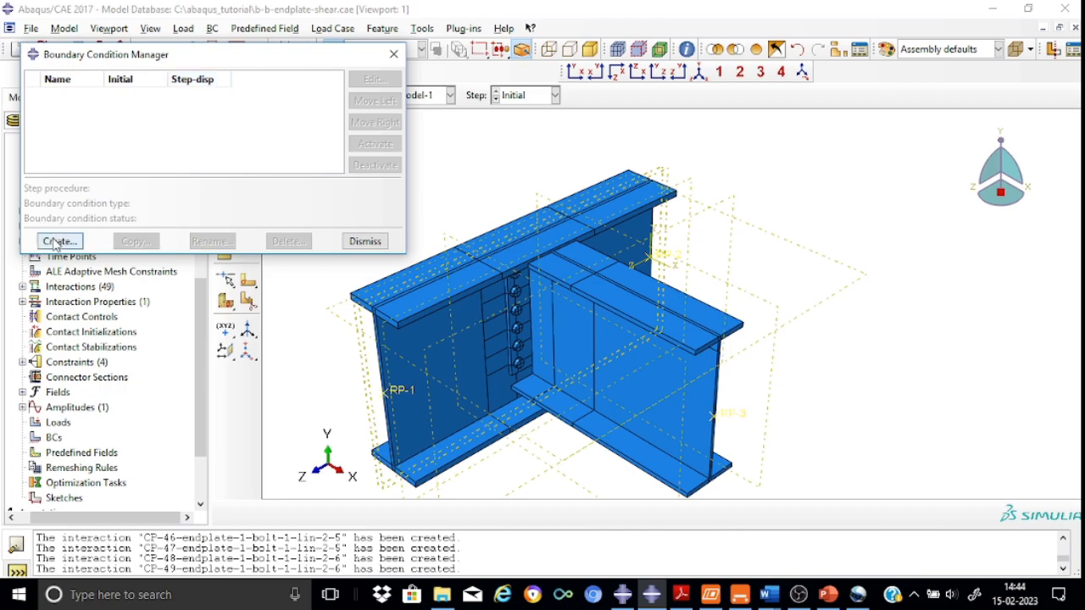
pyautogui.click(78, 207)
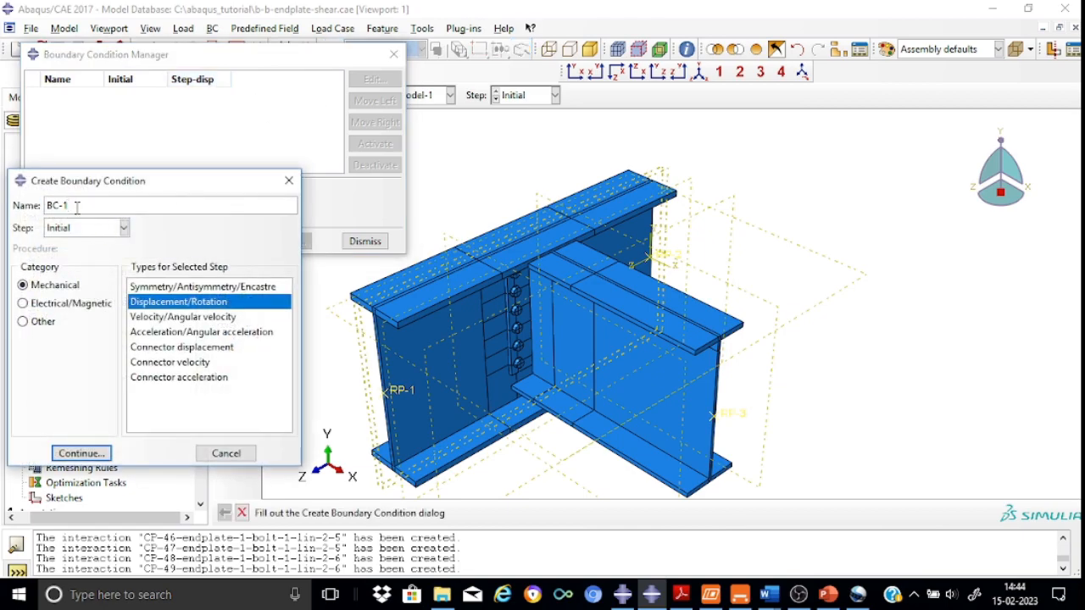
pyautogui.press('BackSpace')
pyautogui.write('RP1')
pyautogui.click(77, 207)
pyautogui.write('-')
pyautogui.click(80, 454)
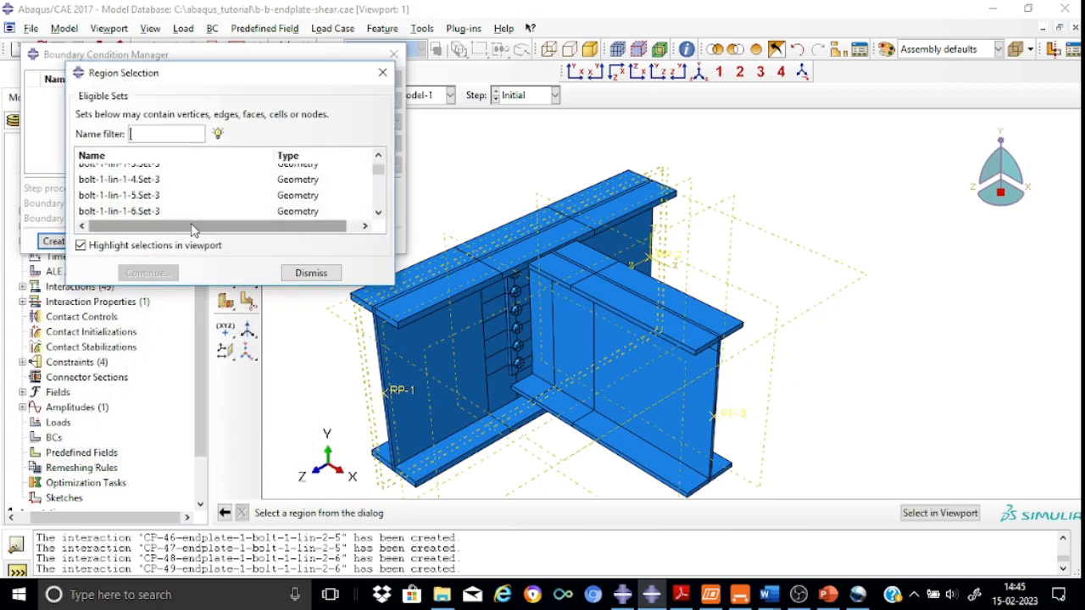
# Apply BC-RP-1 to reference point RP-1, fixing U1, U2 and U3
pyautogui.moveTo(257, 81); pyautogui.dragTo(204, 138)
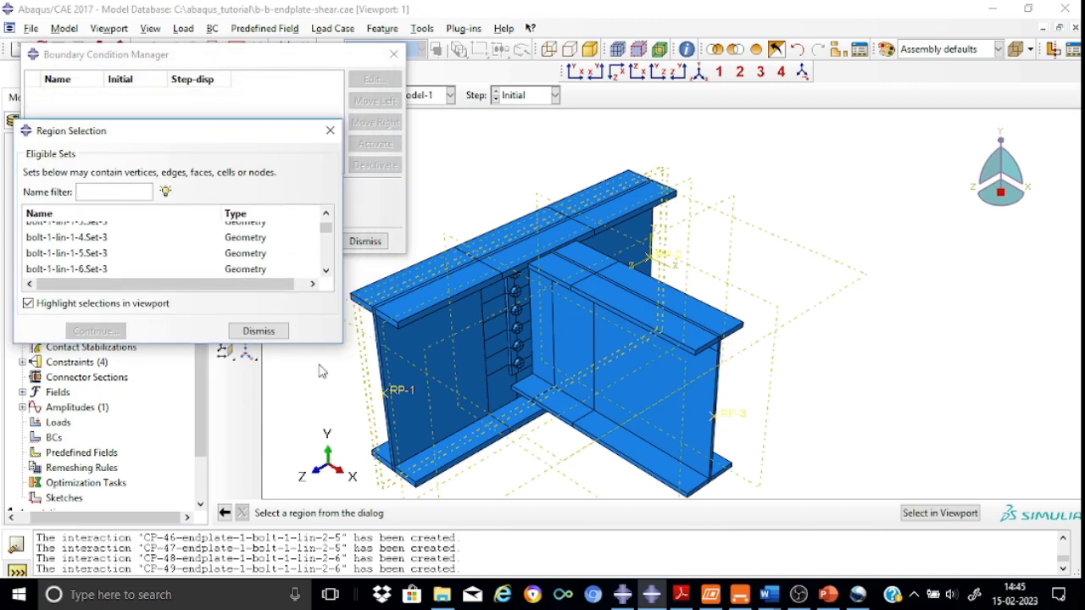
pyautogui.click(330, 130)
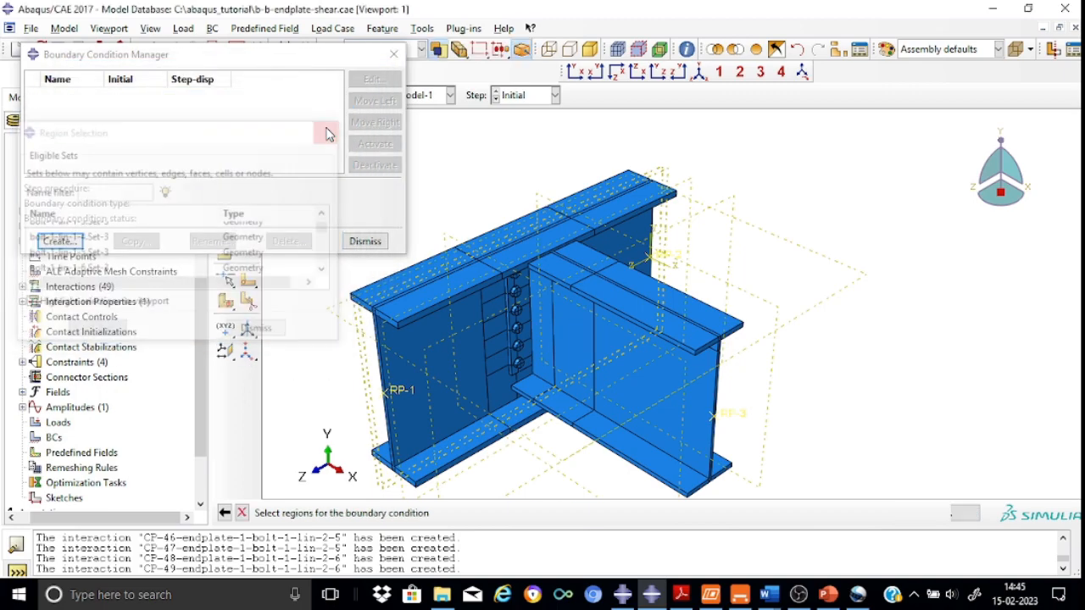
pyautogui.click(403, 388)
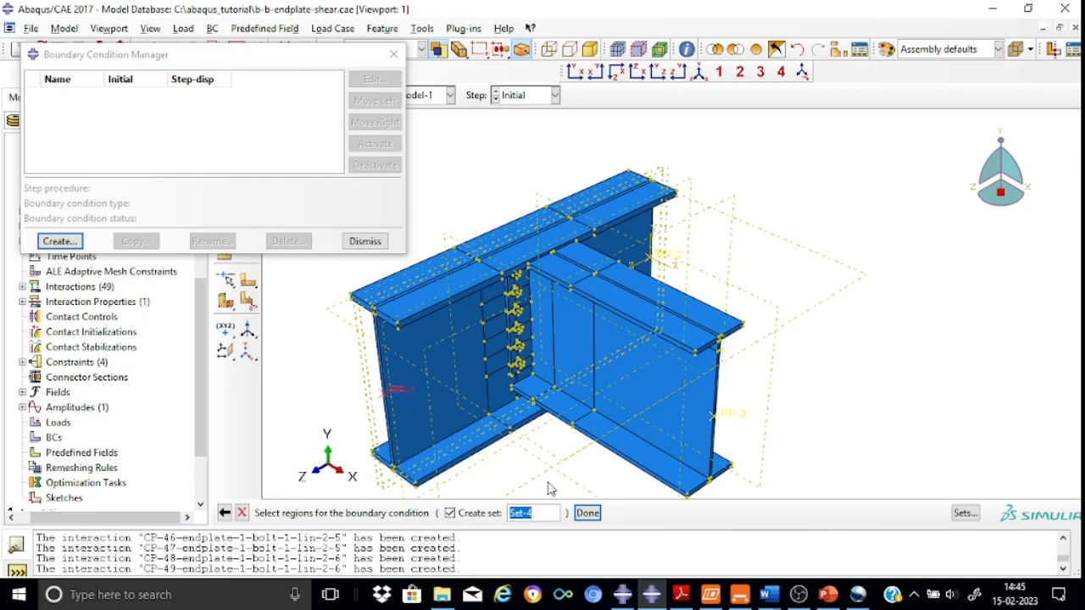
pyautogui.click(587, 513)
pyautogui.click(80, 185)
pyautogui.click(81, 205)
pyautogui.click(81, 221)
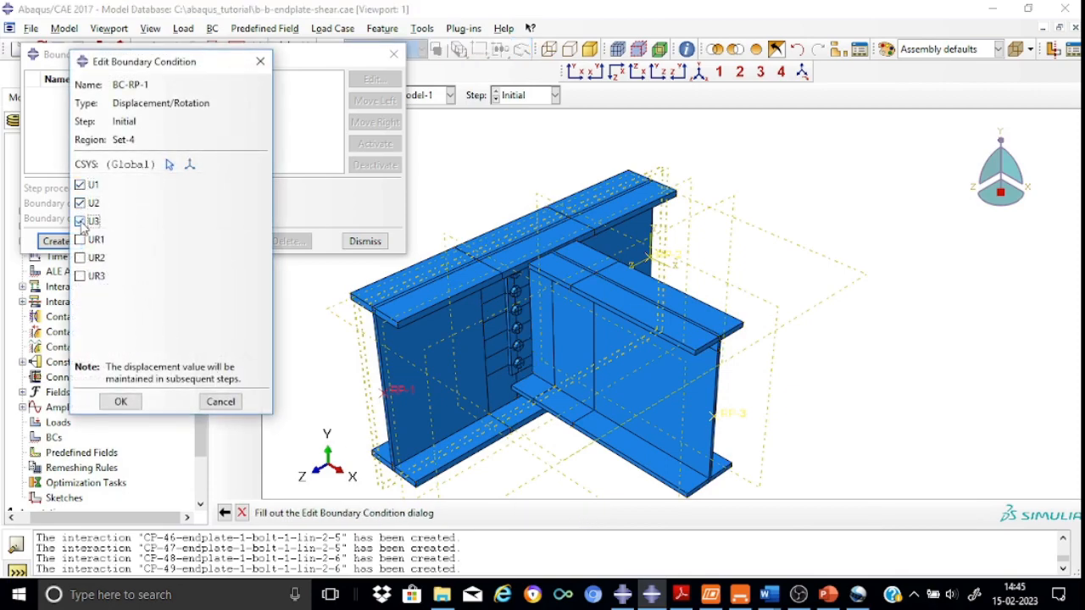
pyautogui.click(120, 402)
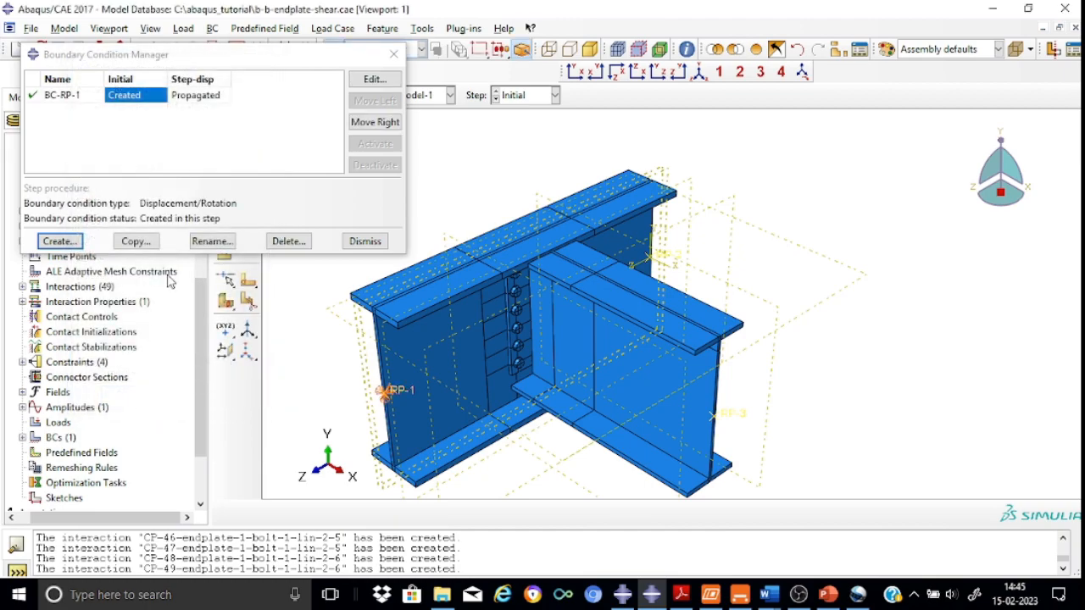
# Create a Displacement/Rotation boundary condition named BC-RP-2 in the Initial step
pyautogui.click(58, 243)
pyautogui.click(82, 209)
pyautogui.write('RP-2')
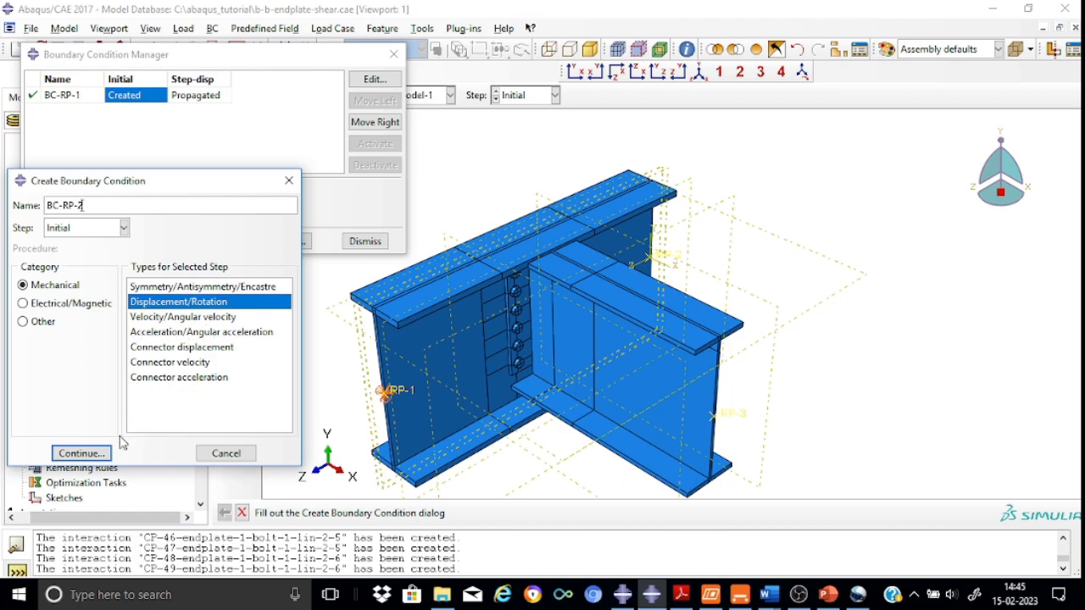
pyautogui.click(79, 453)
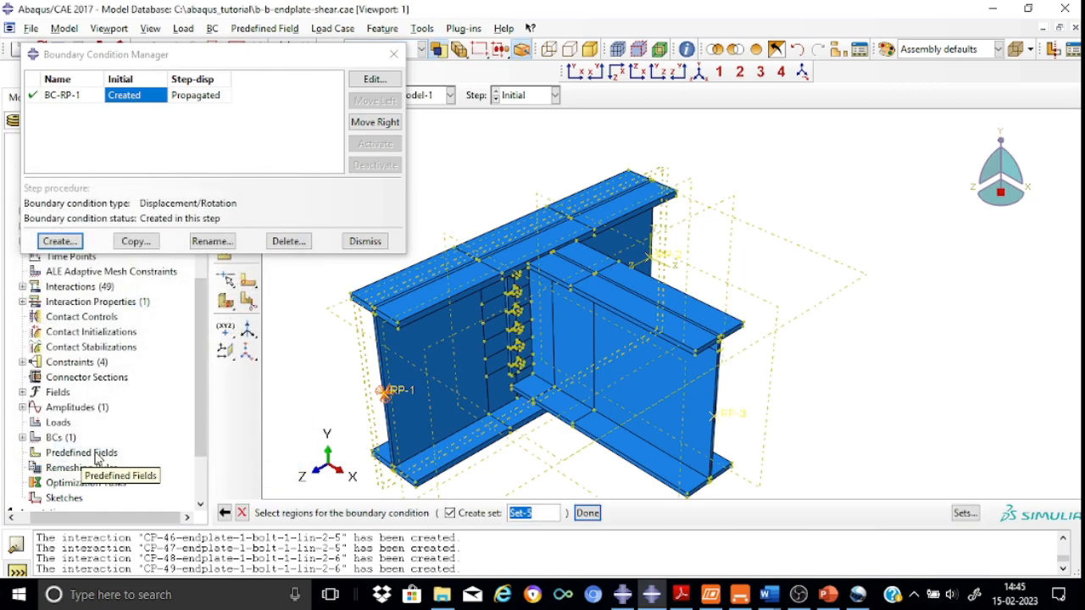
# Apply BC-RP-2 to reference point RP-2, fixing U1, U2 and U3
pyautogui.click(669, 259)
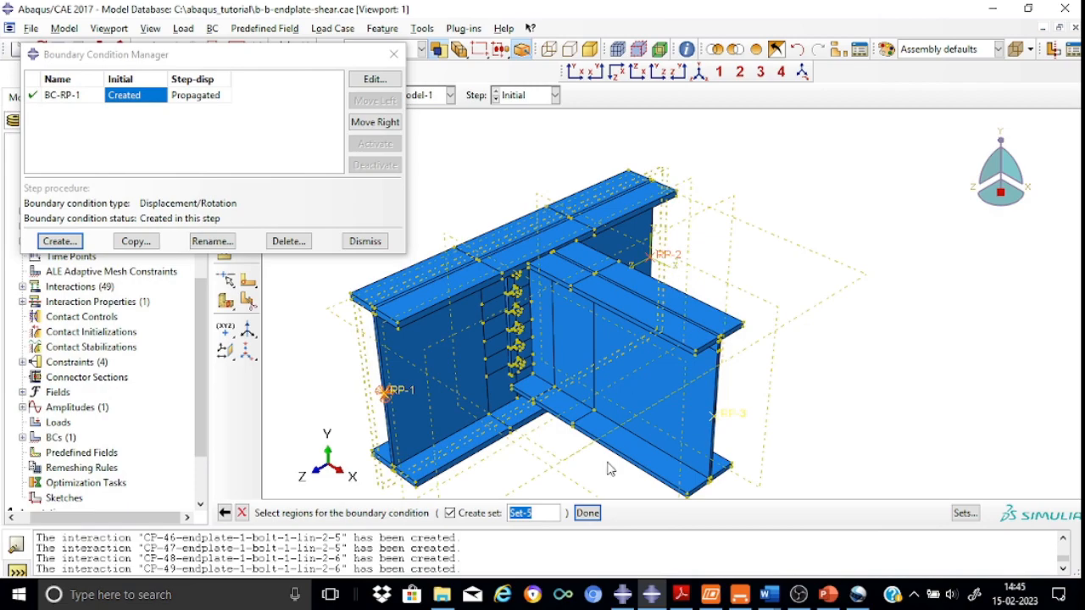
pyautogui.click(586, 513)
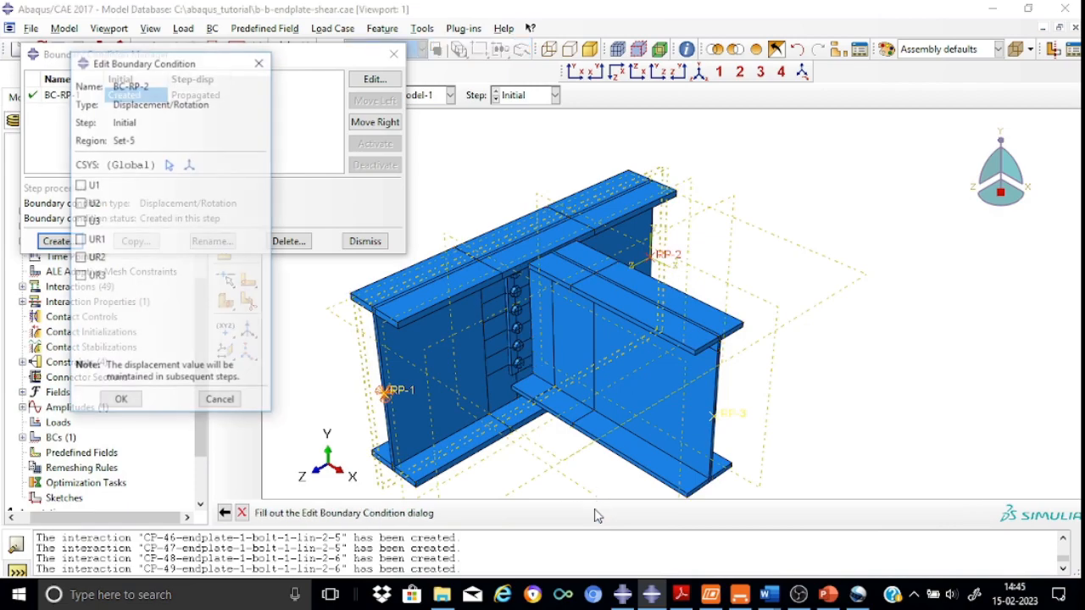
pyautogui.click(82, 185)
pyautogui.click(80, 204)
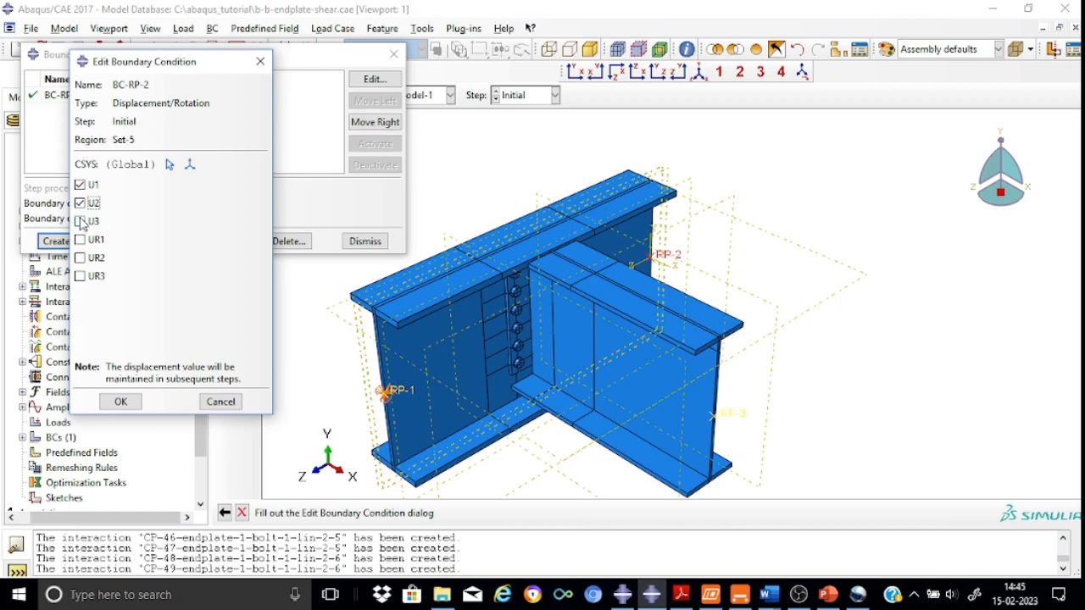
pyautogui.click(80, 221)
pyautogui.click(108, 401)
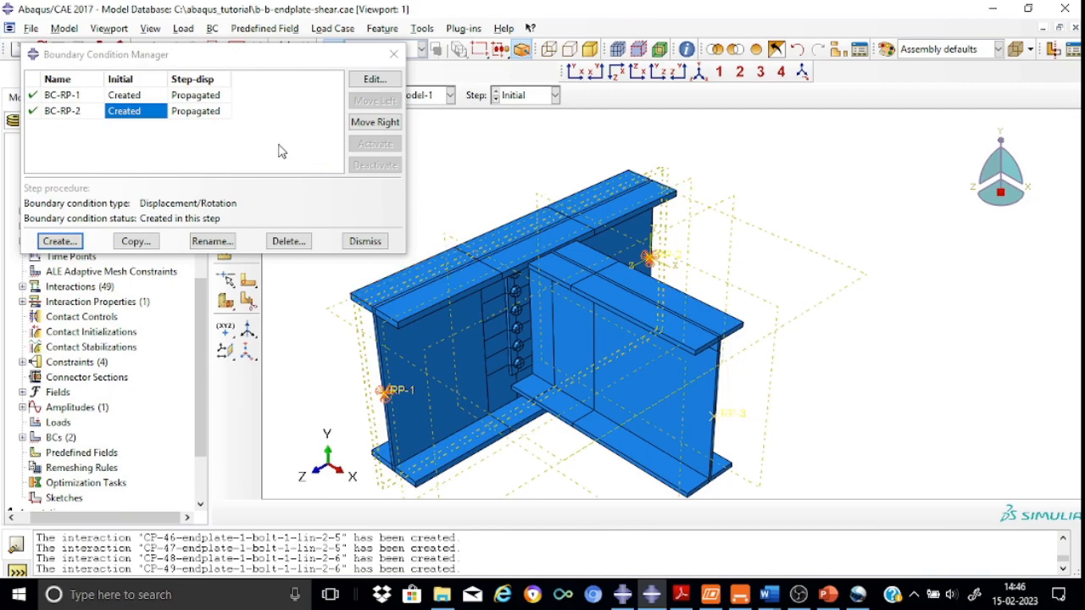
# Create a Symmetry/Antisymmetry/Encastre boundary condition BC-RP3 in the Initial step on RP-3 using XSYMM
pyautogui.click(59, 241)
pyautogui.click(77, 206)
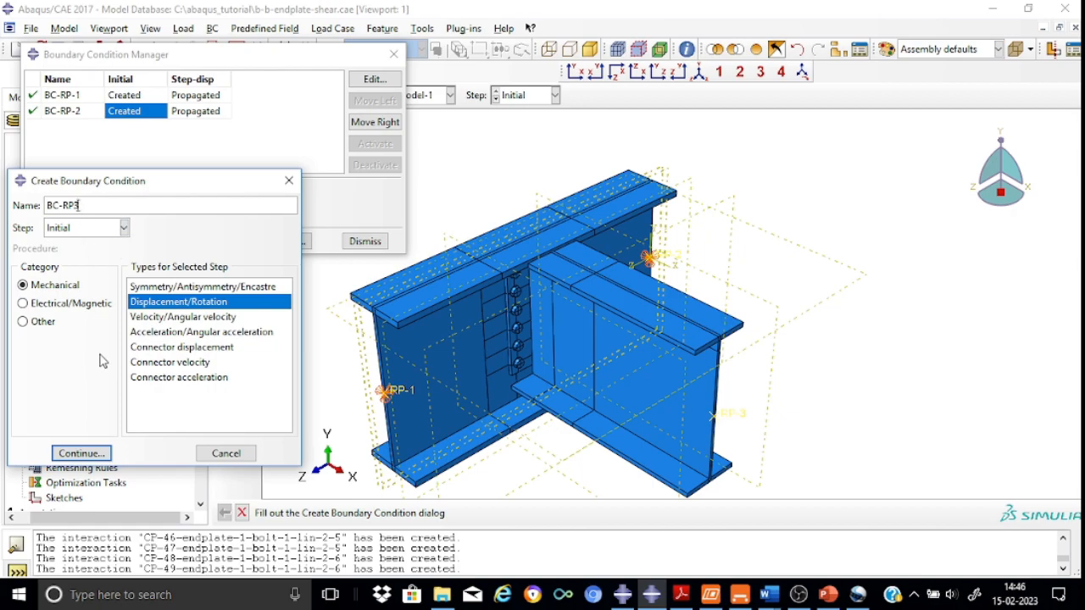
pyautogui.click(172, 288)
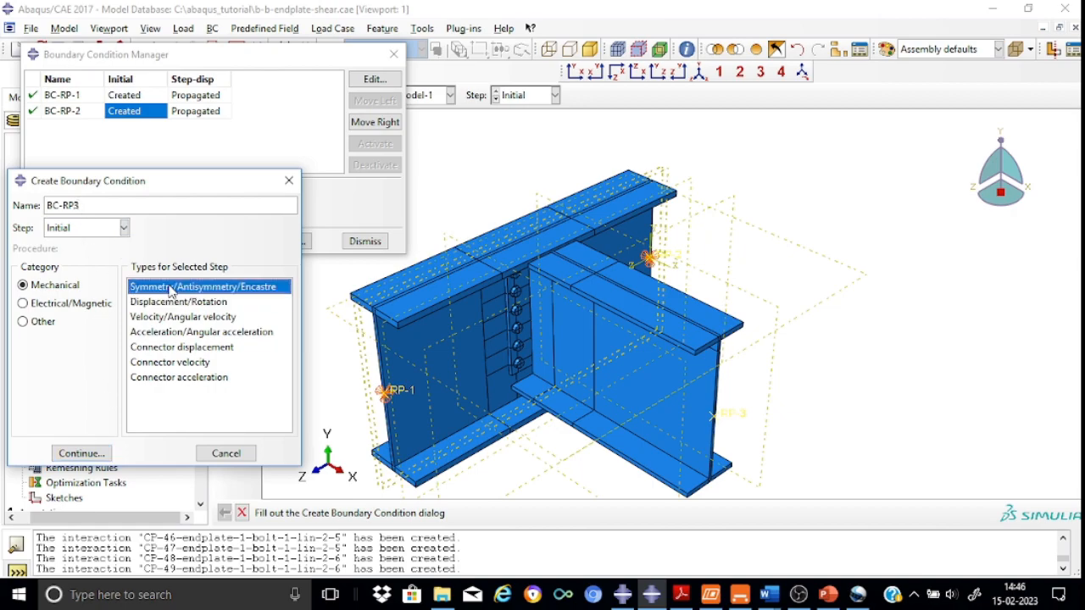
pyautogui.click(96, 455)
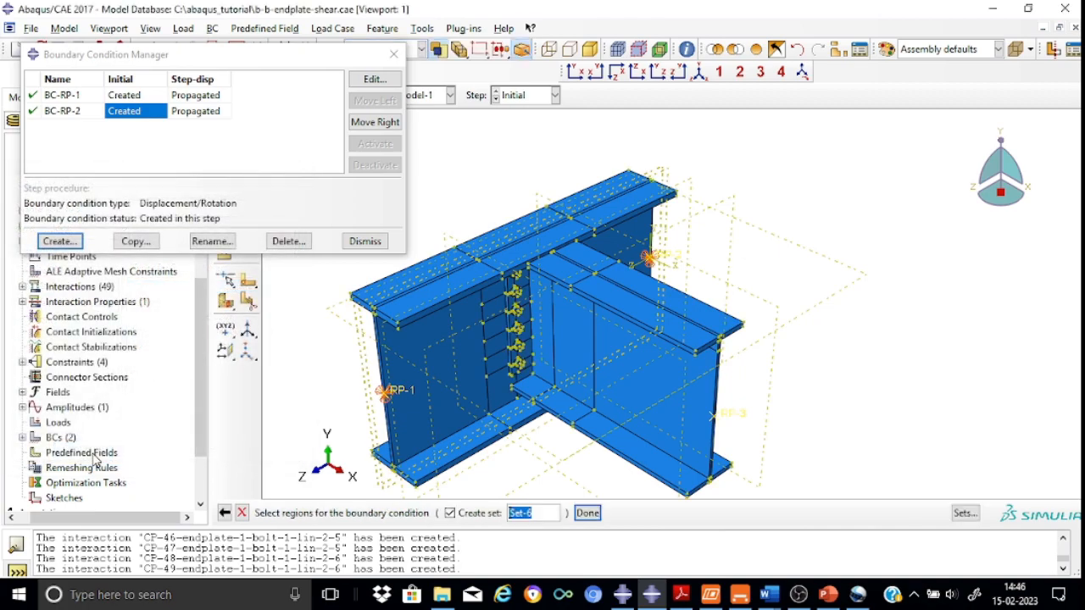
pyautogui.click(722, 416)
pyautogui.click(587, 513)
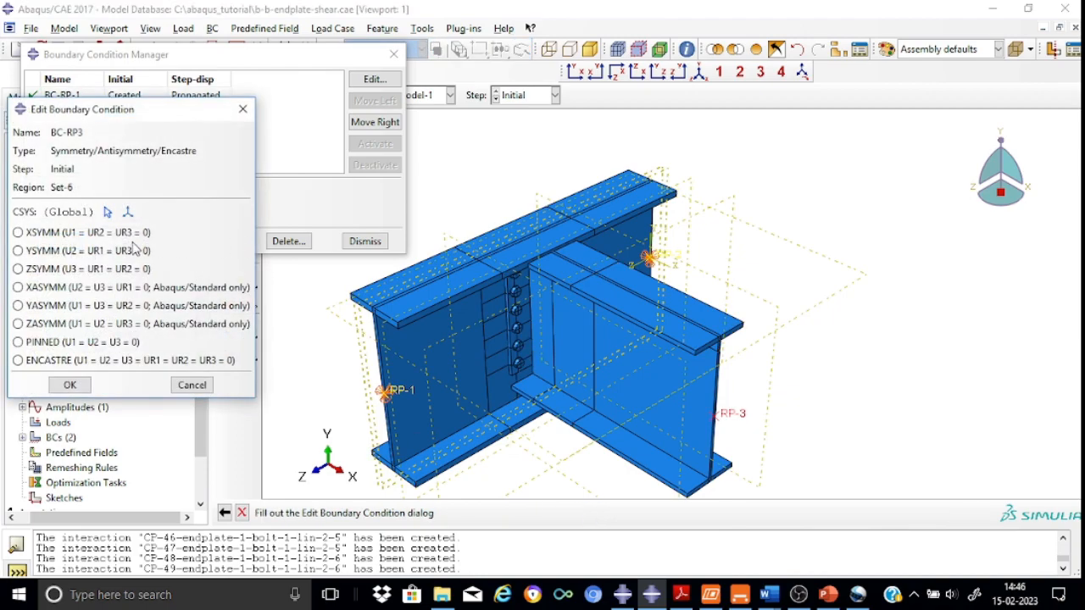
pyautogui.click(20, 235)
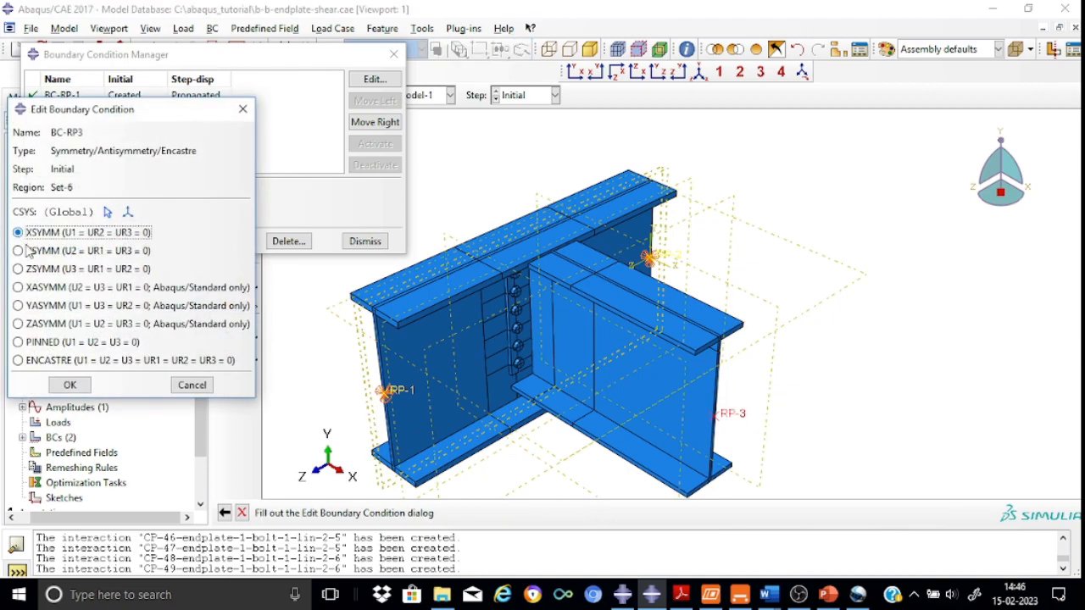
pyautogui.click(70, 385)
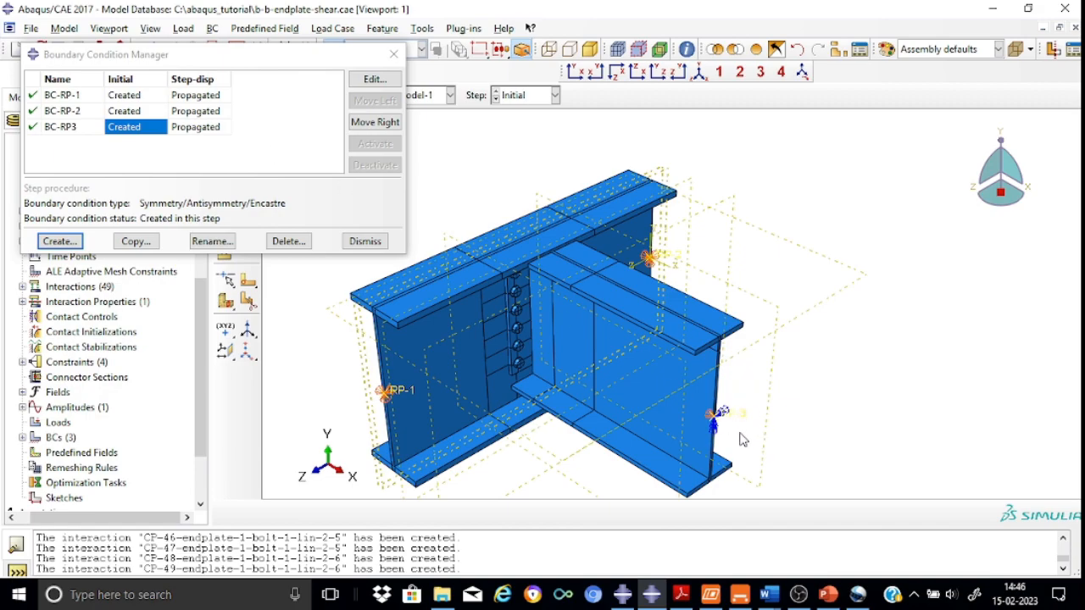
# Create a Displacement/Rotation boundary condition named BC-disp in the Step-disp step
pyautogui.click(75, 248)
pyautogui.click(79, 212)
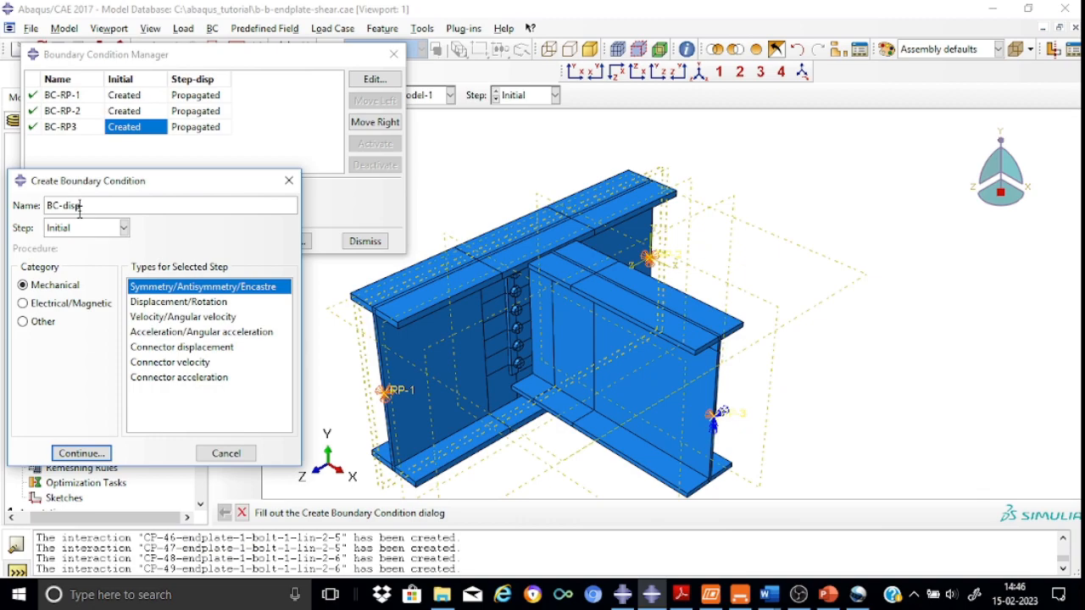
pyautogui.click(124, 227)
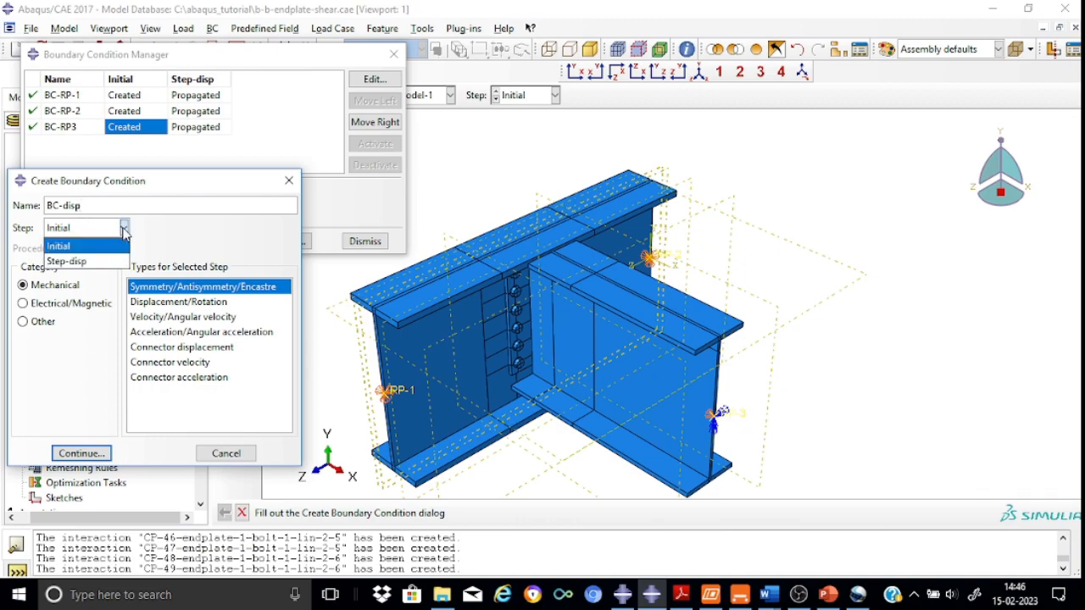
pyautogui.click(82, 263)
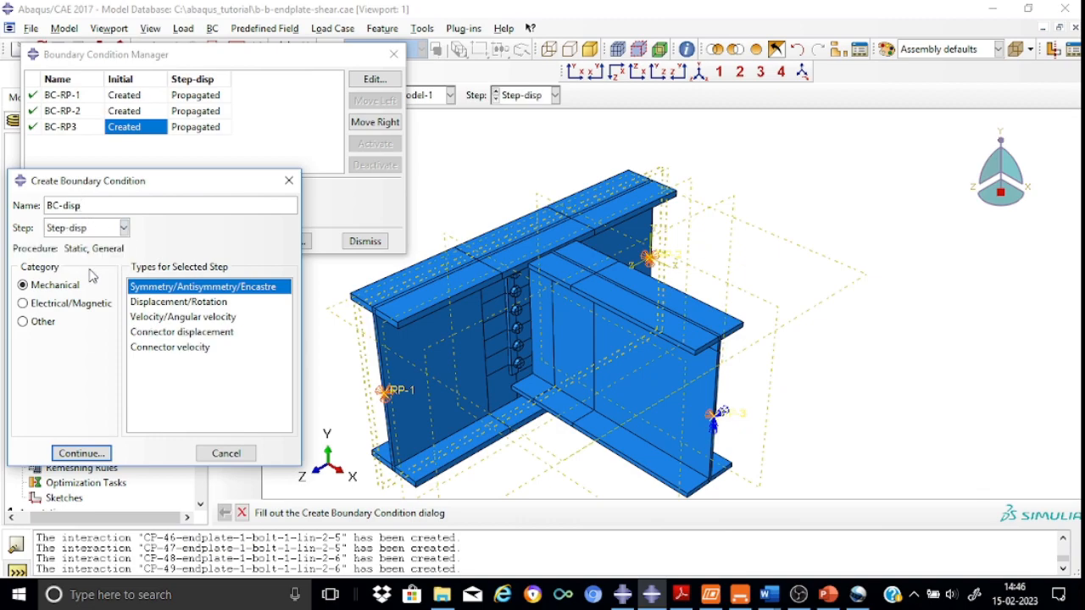
pyautogui.click(153, 305)
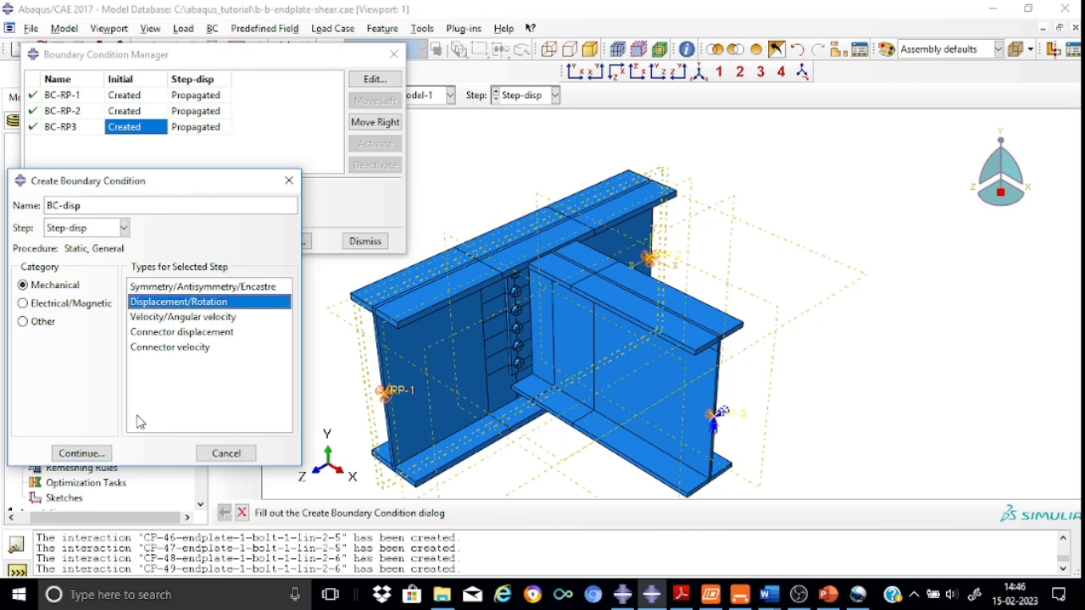
pyautogui.click(82, 454)
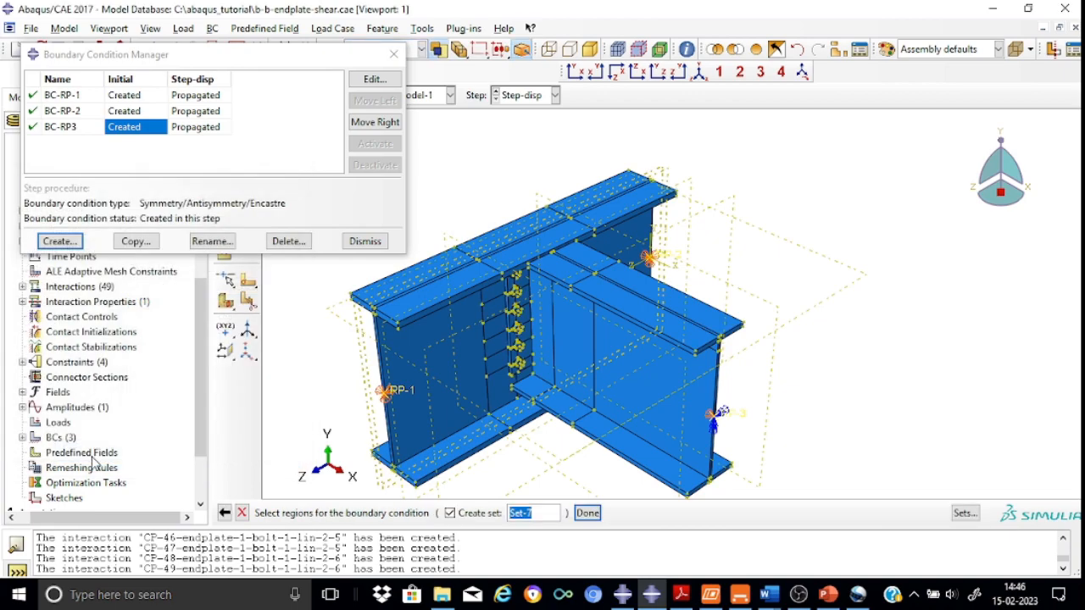
# Apply BC-disp to RP-3 with U2 set to -5 and the Amp-TRI amplitude
pyautogui.click(740, 422)
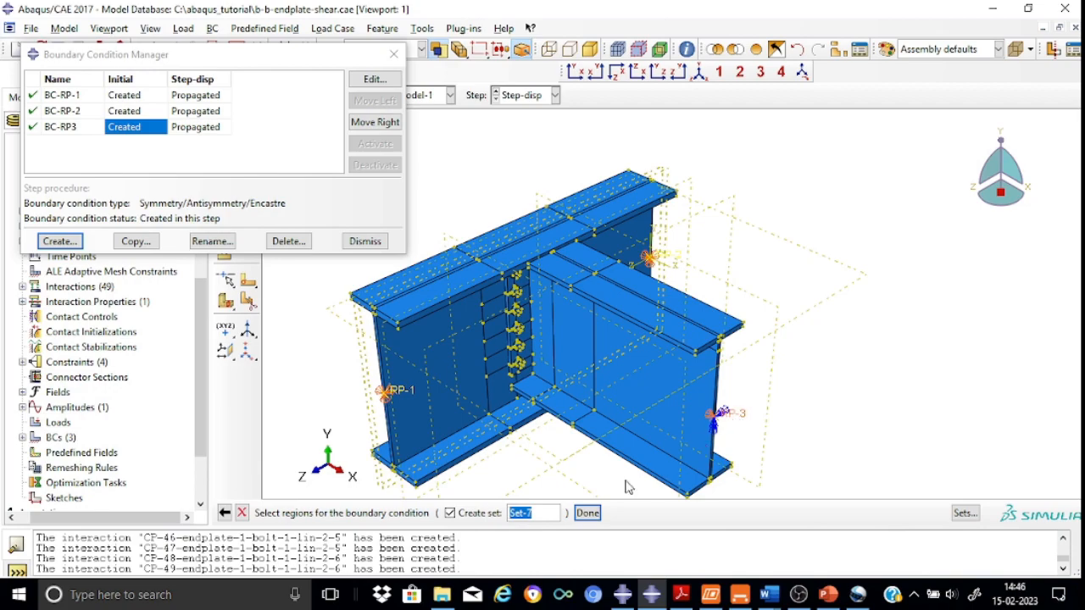
pyautogui.click(588, 514)
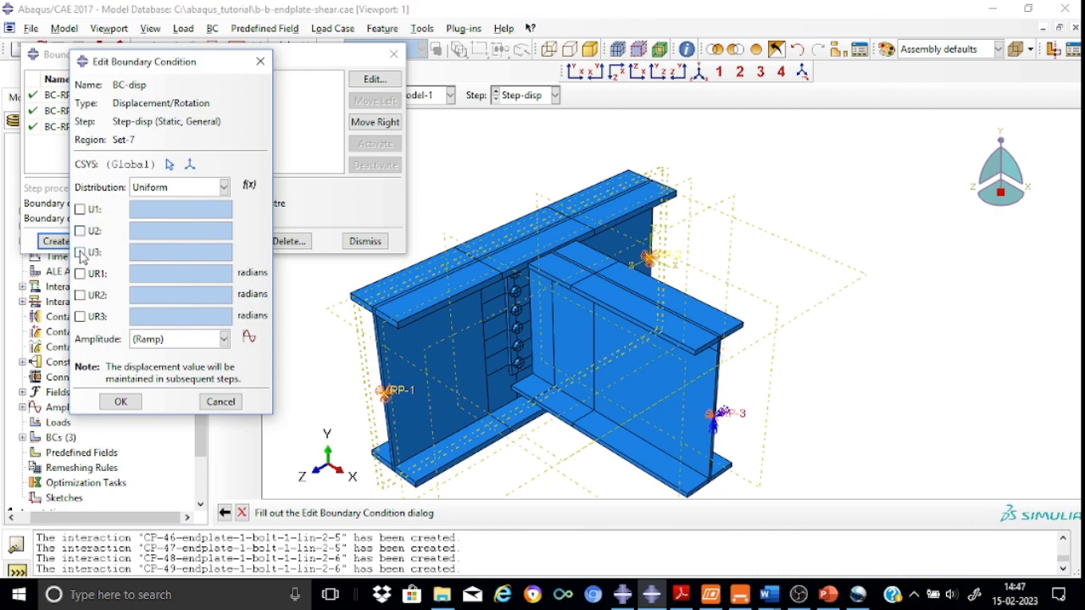
pyautogui.click(80, 230)
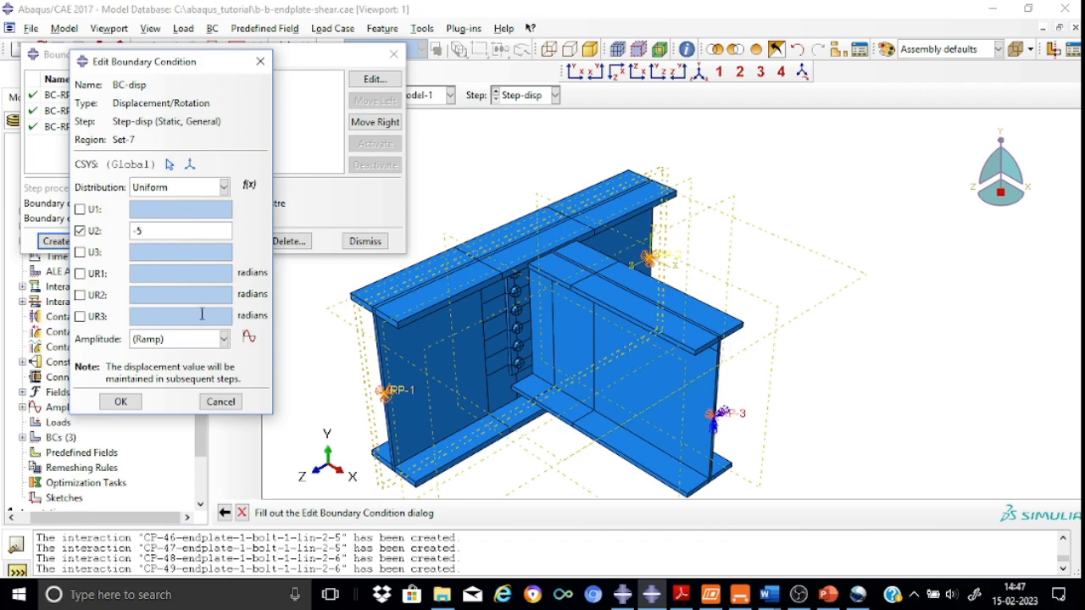
pyautogui.click(223, 341)
pyautogui.click(169, 373)
pyautogui.click(121, 402)
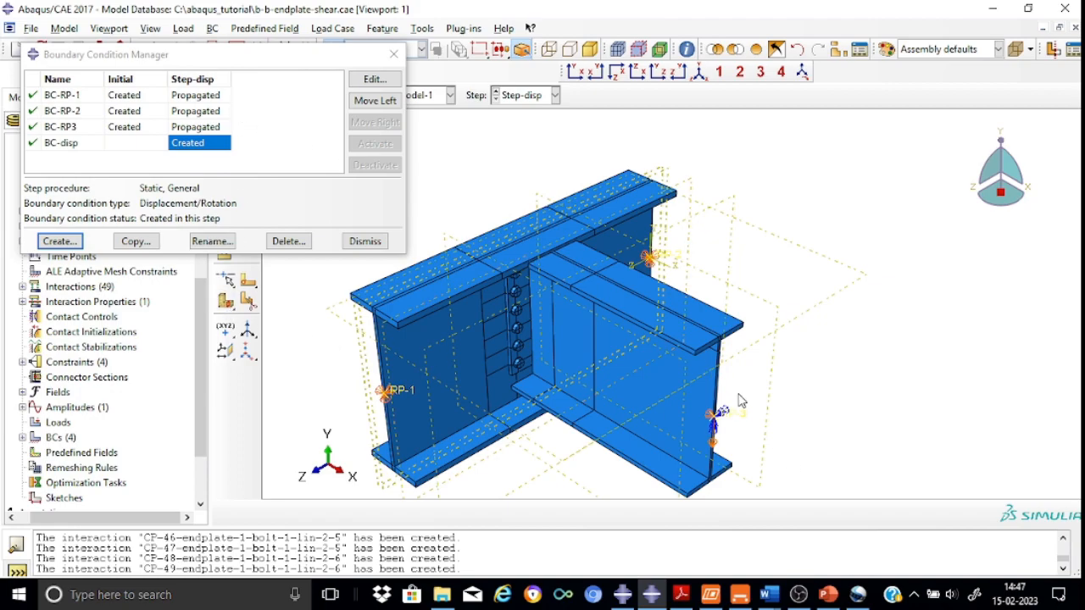
# Close the boundary condition manager and switch to the Mesh module
pyautogui.click(394, 54)
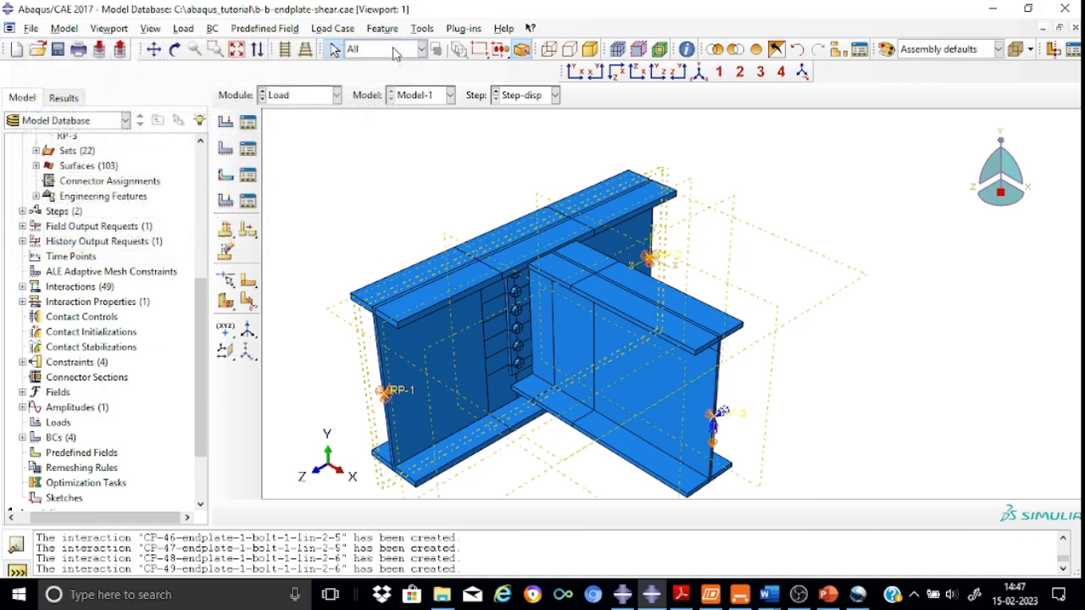
pyautogui.click(337, 96)
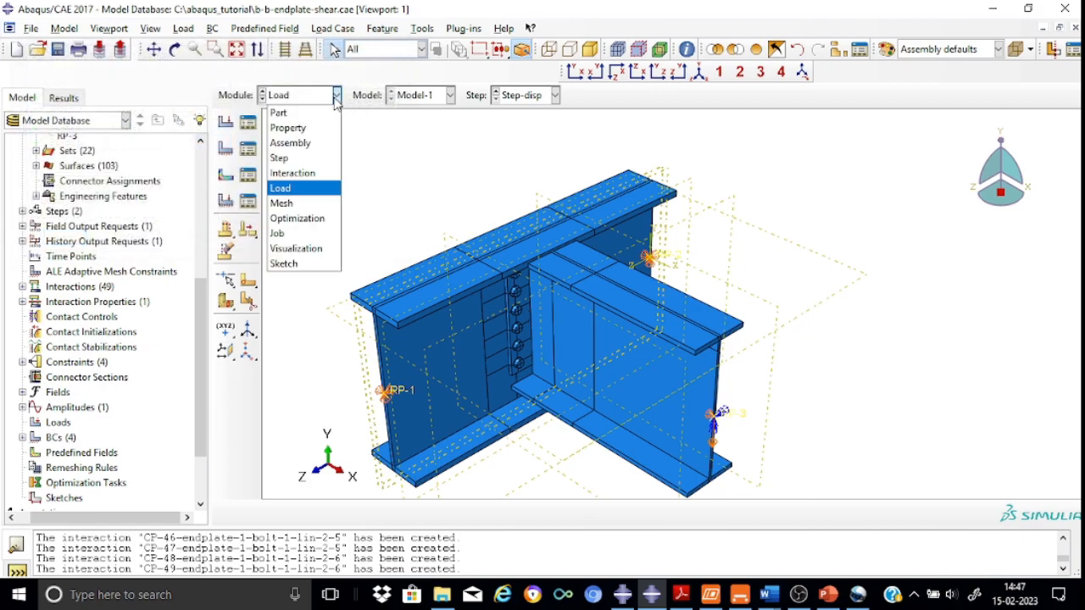
pyautogui.click(301, 215)
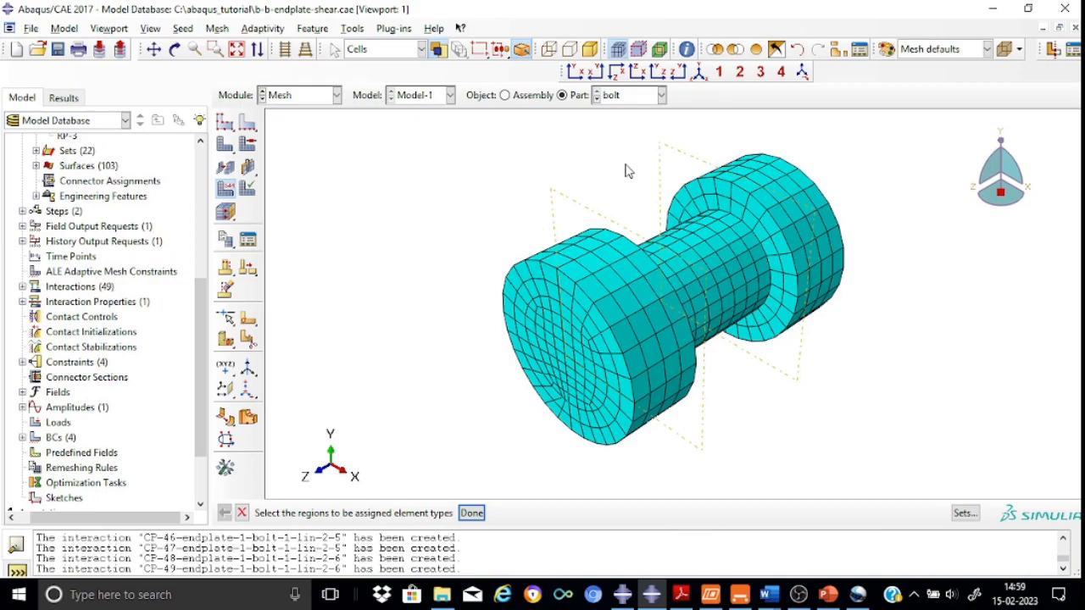
# Display the endplate part's mesh instead of the bolt
pyautogui.click(746, 331)
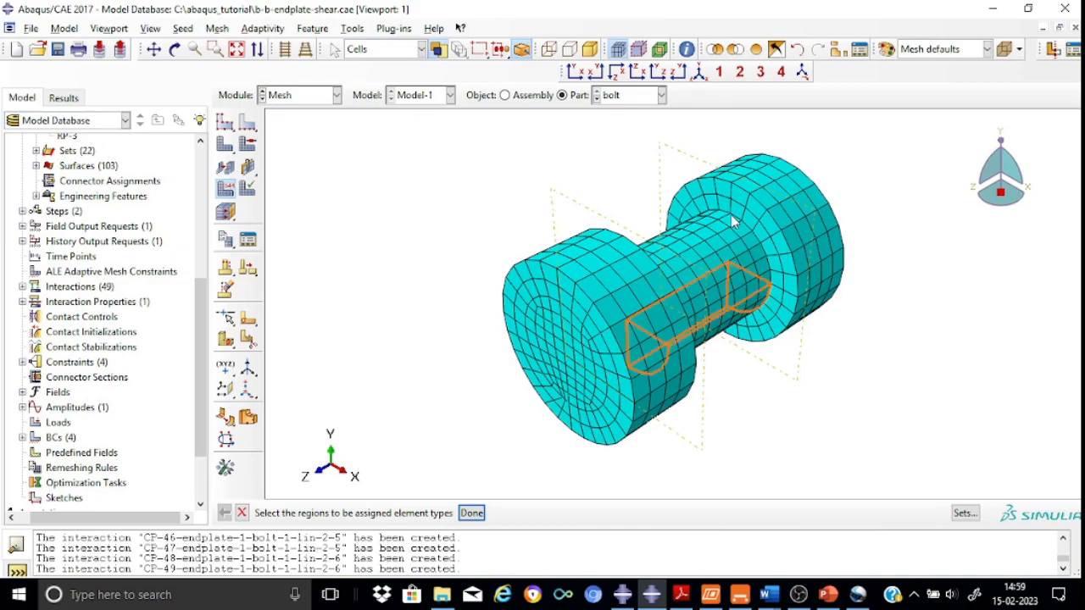
pyautogui.click(771, 473)
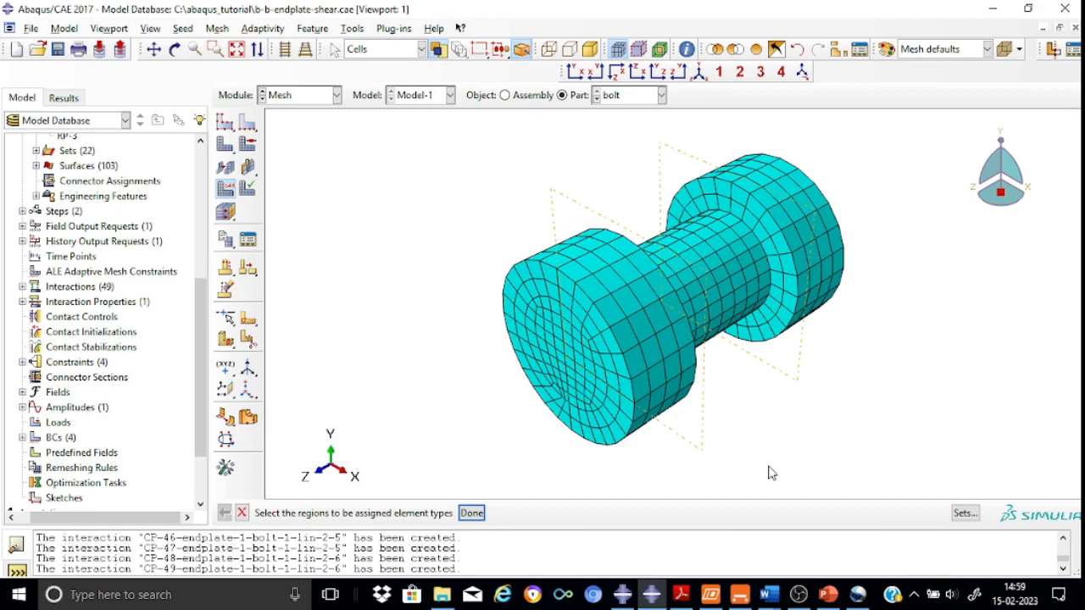
pyautogui.click(662, 95)
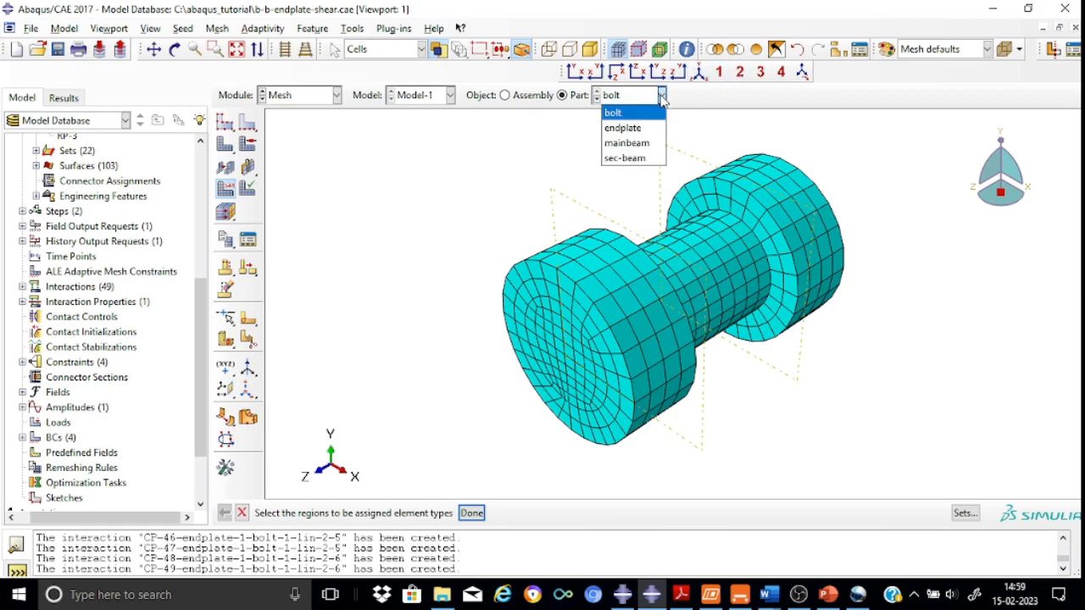
pyautogui.click(626, 127)
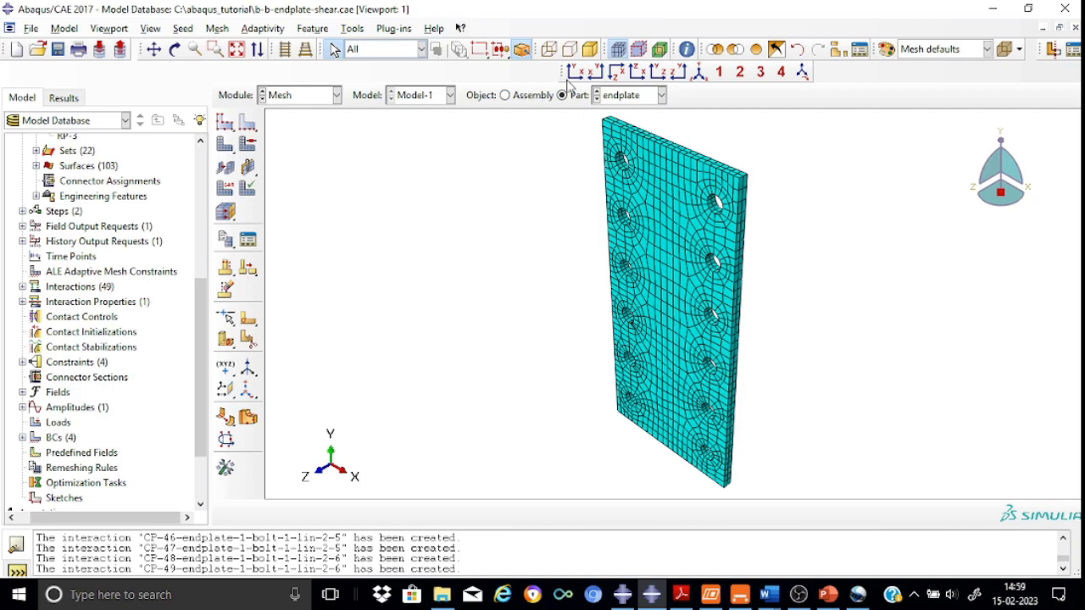
# Examine the endplate mesh around the bolt holes in front and isometric views
pyautogui.click(575, 73)
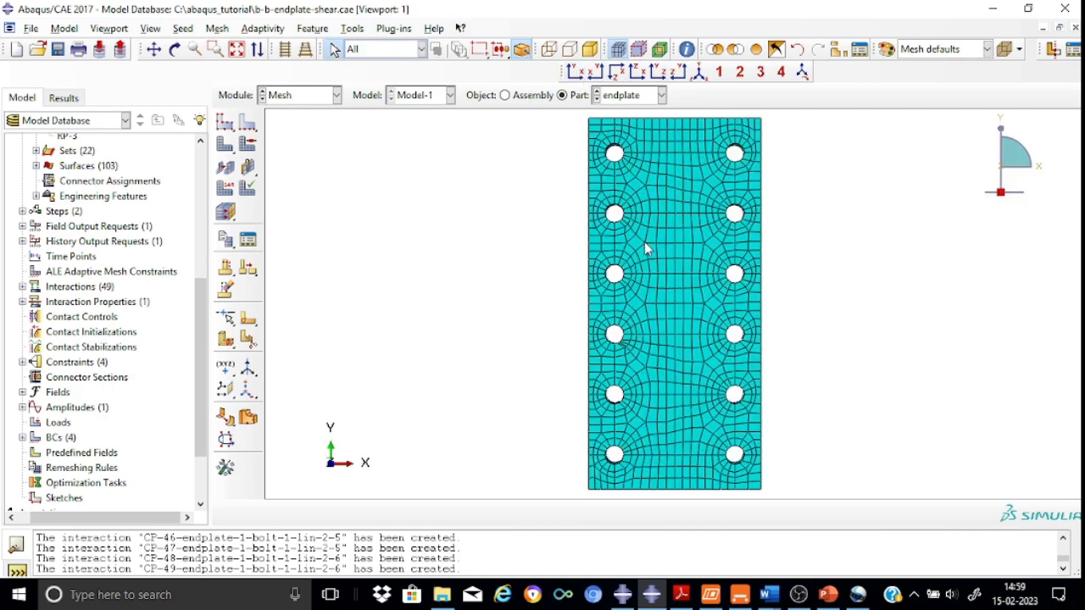
pyautogui.scroll(1, 645, 248)
pyautogui.scroll(2, 644, 246)
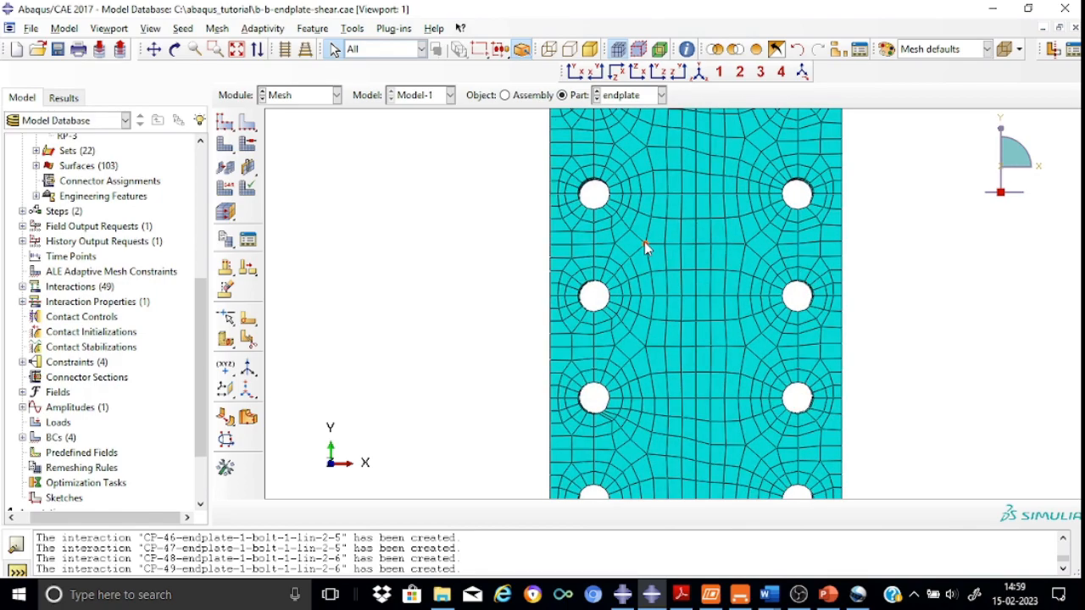
pyautogui.click(644, 244)
pyautogui.click(701, 73)
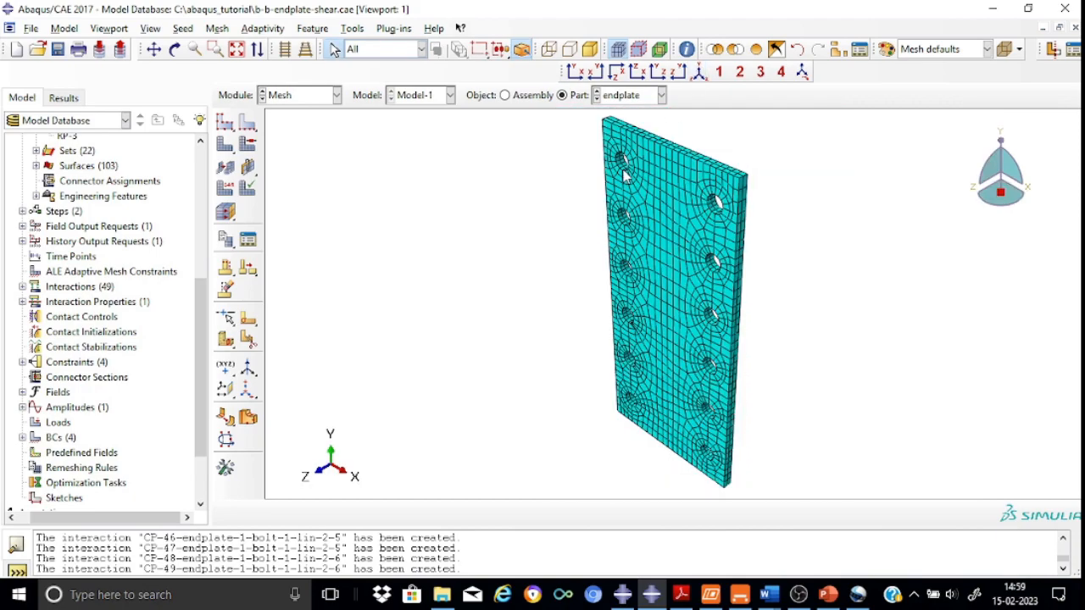
pyautogui.scroll(2, 624, 169)
pyautogui.scroll(-3, 625, 169)
pyautogui.scroll(-5, 625, 173)
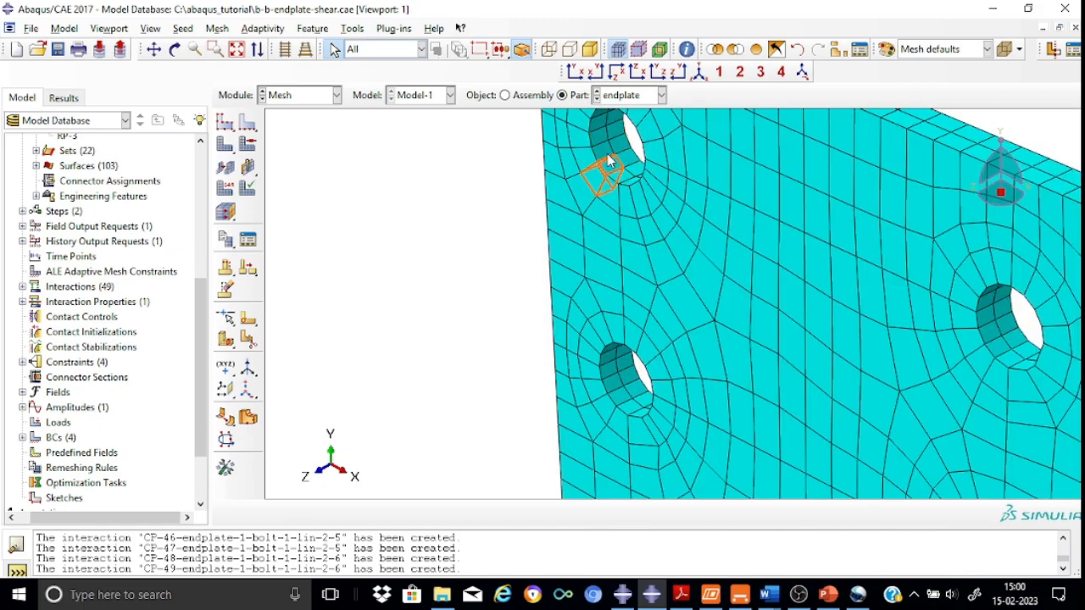
pyautogui.scroll(-3, 642, 247)
pyautogui.scroll(3, 642, 247)
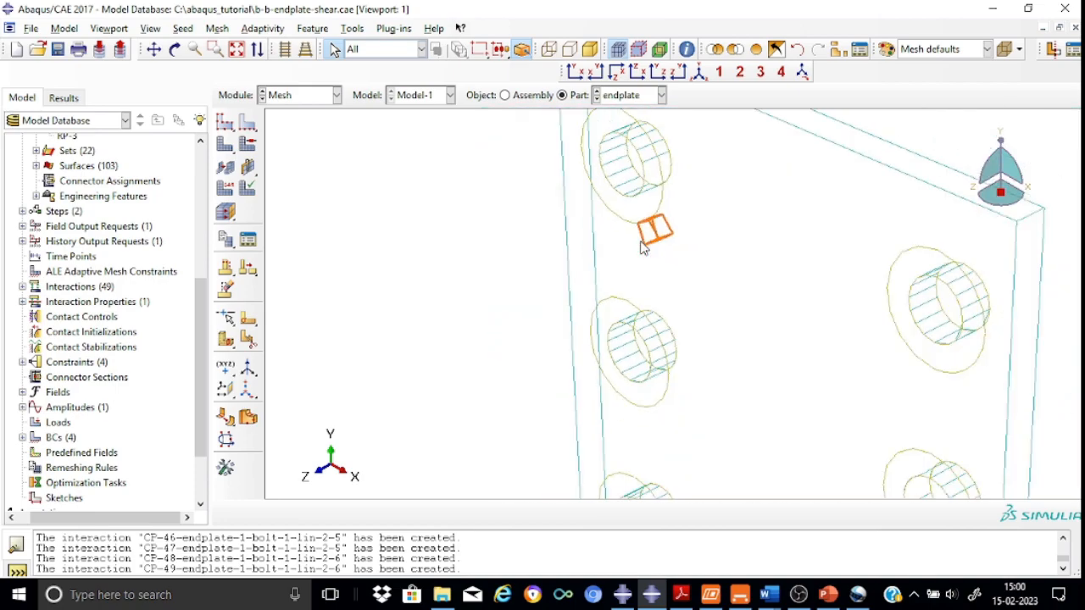
pyautogui.scroll(3, 642, 247)
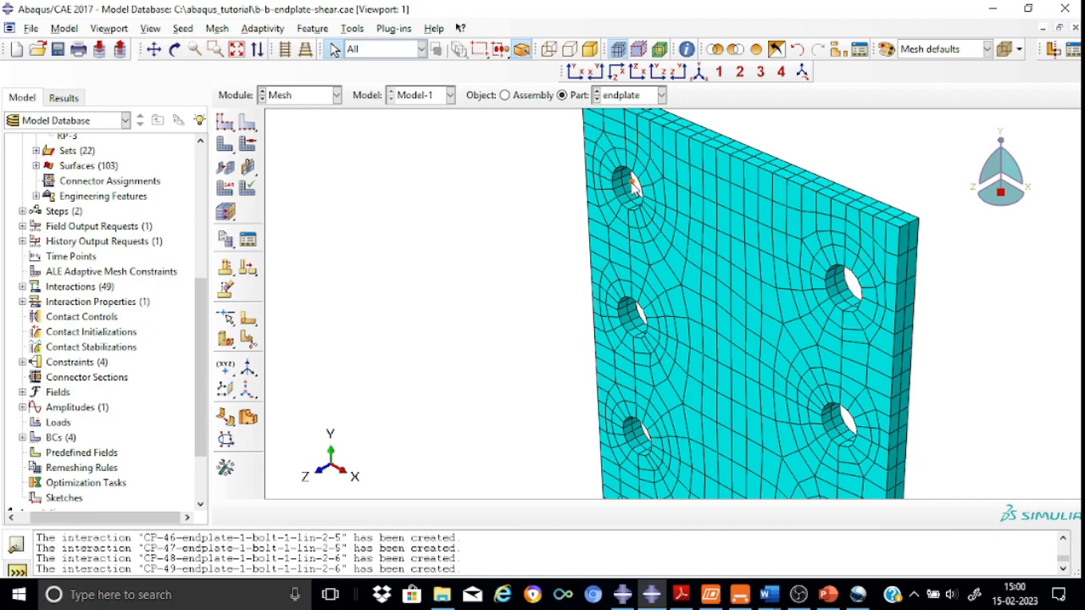
# Display the main beam part's mesh
pyautogui.click(663, 96)
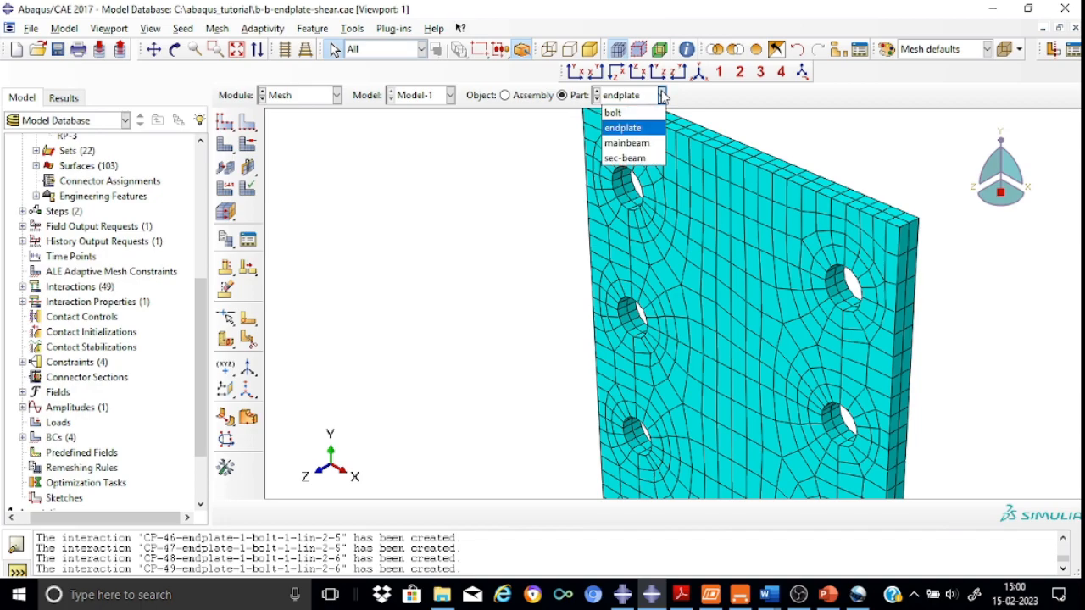
pyautogui.click(644, 144)
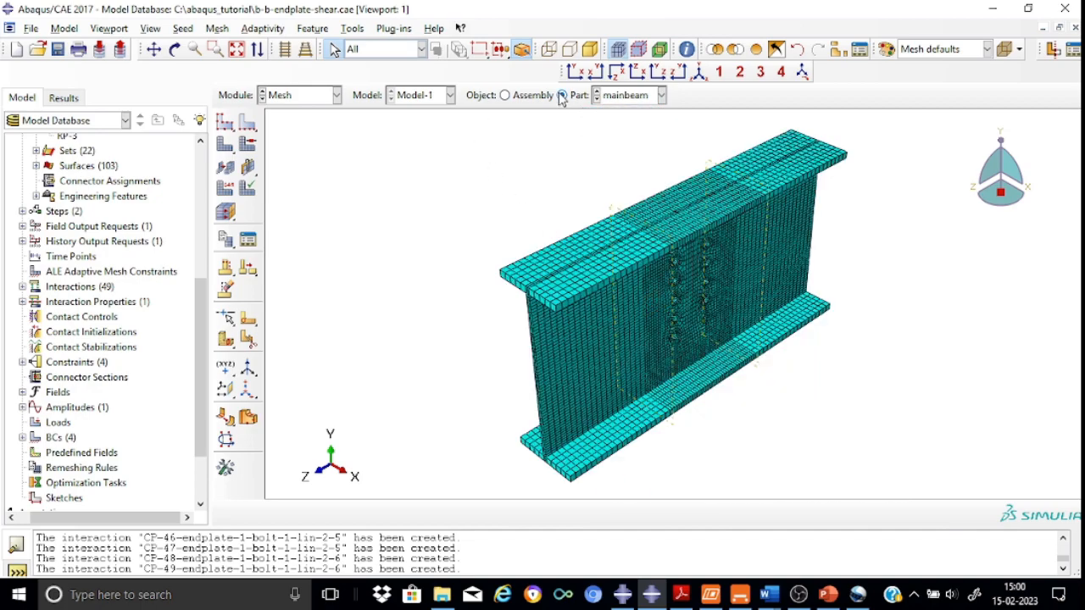
# Examine the main beam mesh around the bolt holes in side and isometric views, zooming in and out
pyautogui.click(679, 72)
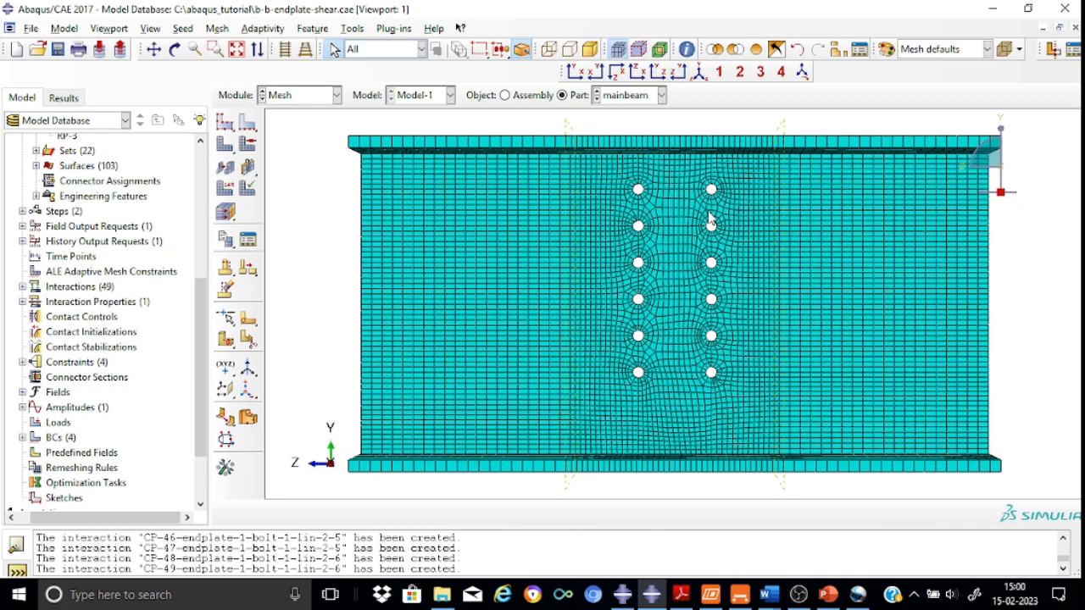
pyautogui.scroll(3, 707, 211)
pyautogui.scroll(-4, 707, 211)
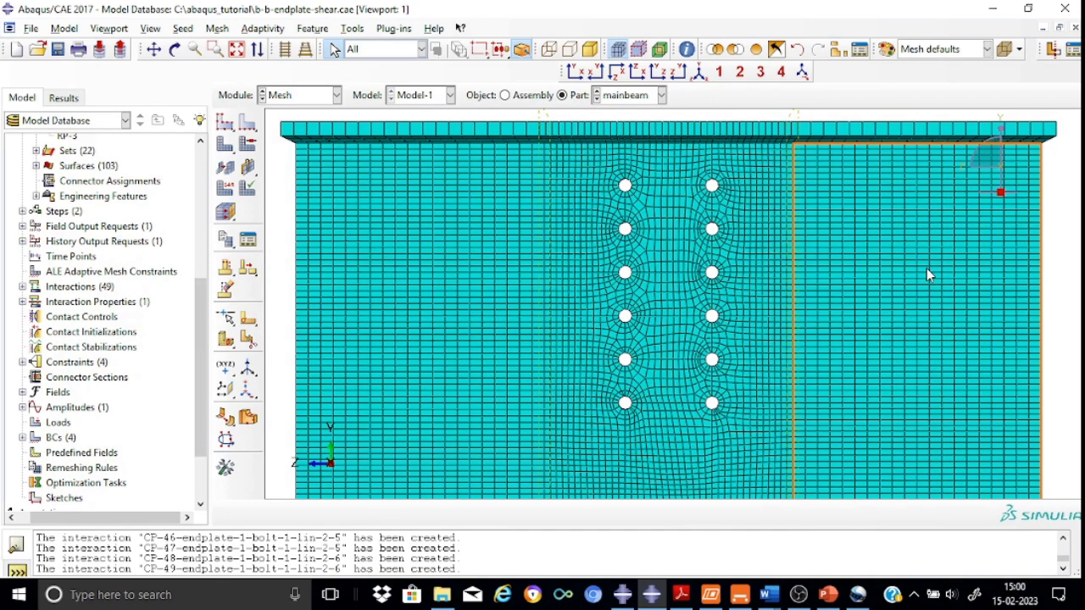
pyautogui.click(700, 72)
pyautogui.scroll(5, 667, 267)
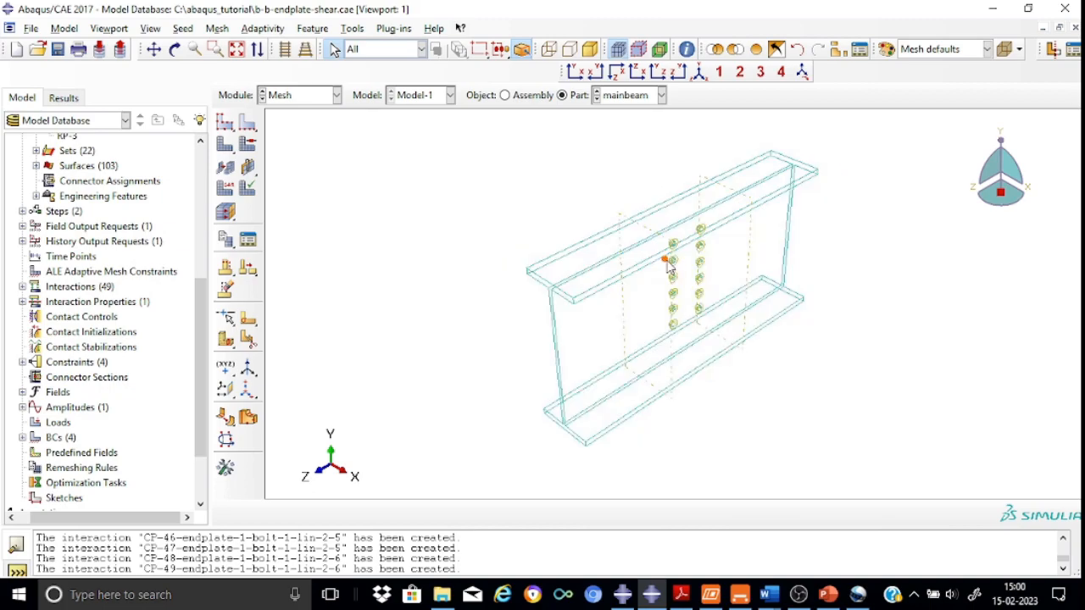
pyautogui.scroll(3, 668, 267)
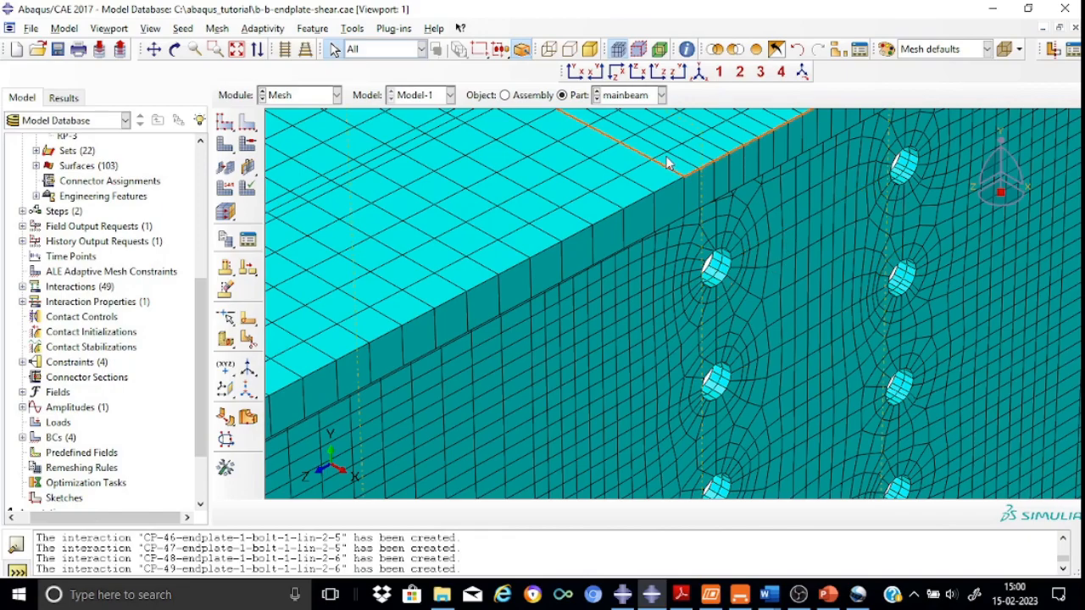
pyautogui.scroll(-10, 667, 162)
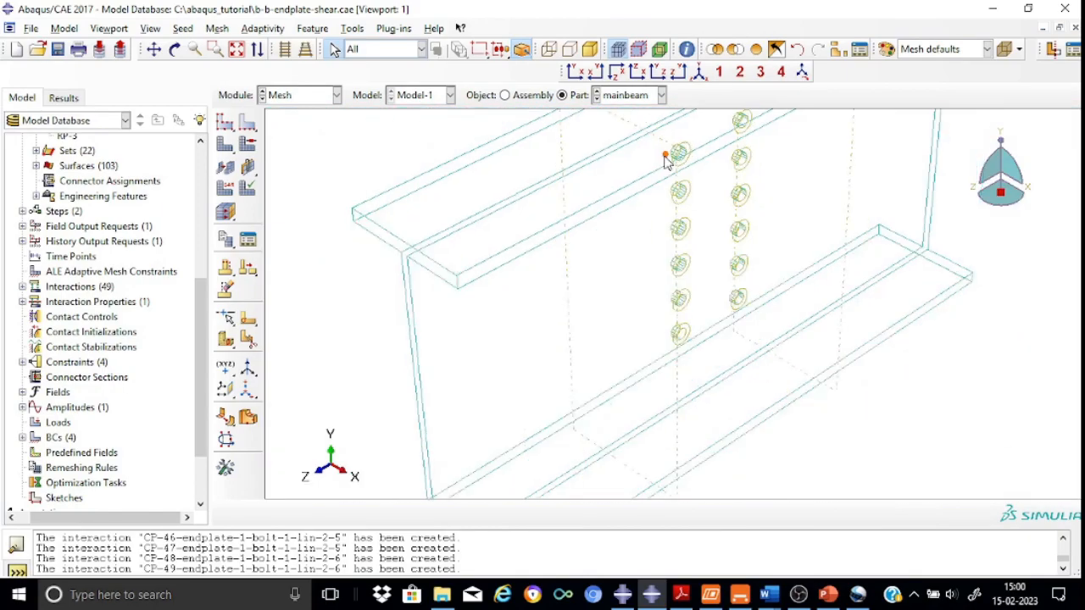
# Display the secondary beam part's mesh
pyautogui.click(660, 95)
pyautogui.click(637, 161)
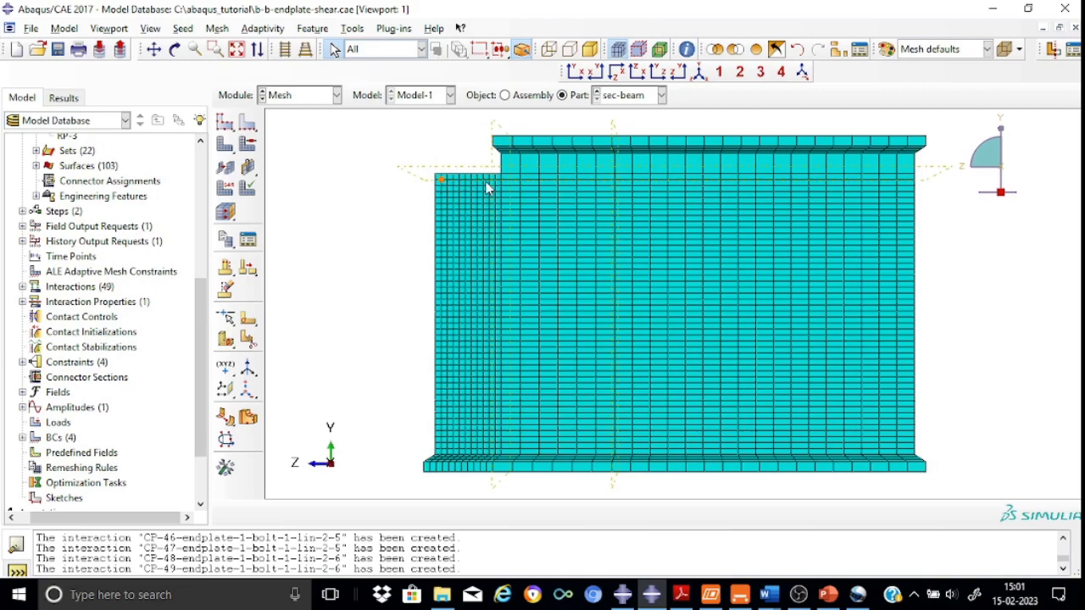
# Inspect the element type assigned to all cells of the secondary beam in isometric view, closing the dialog unchanged
pyautogui.click(700, 72)
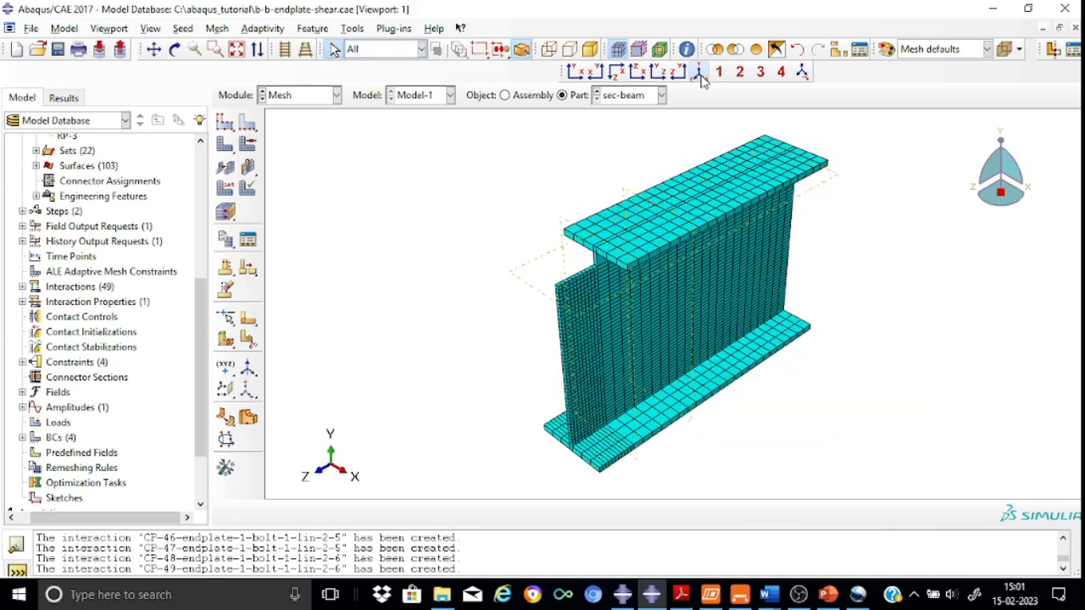
pyautogui.click(224, 193)
pyautogui.moveTo(434, 119); pyautogui.dragTo(909, 490)
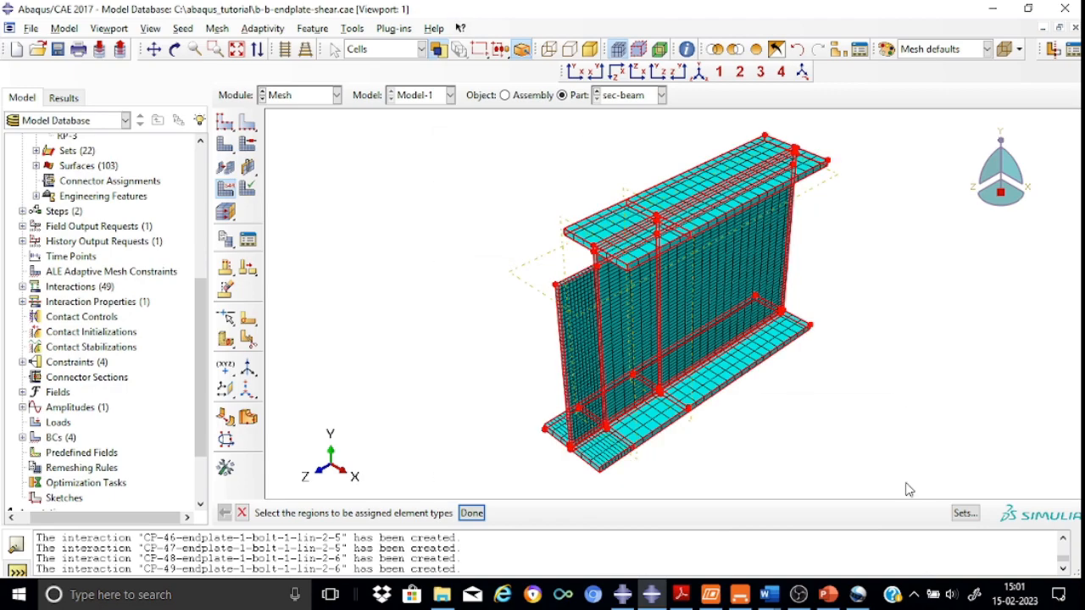
pyautogui.click(472, 513)
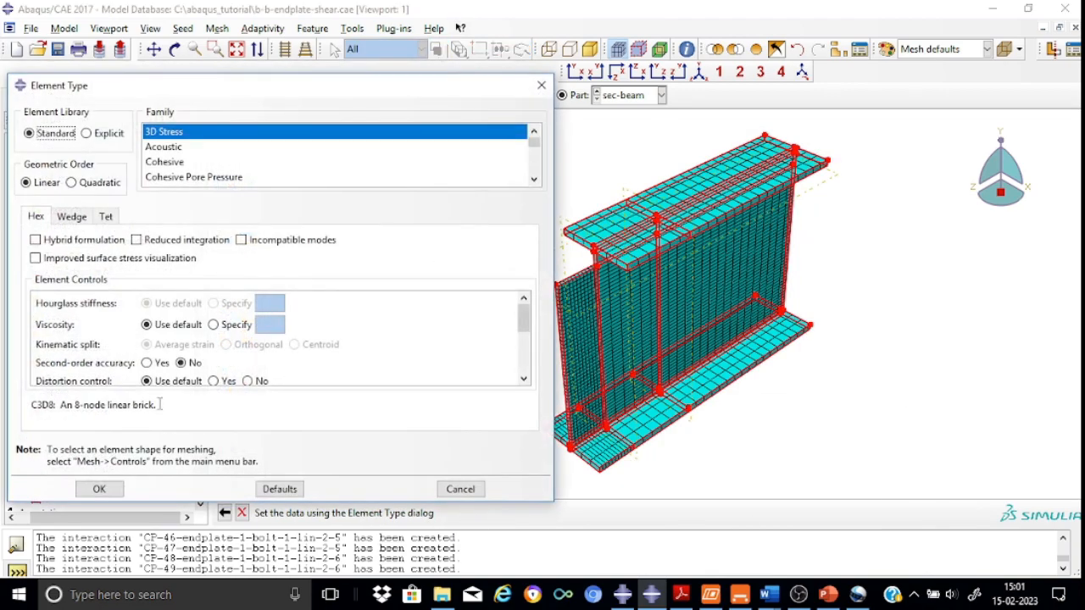
pyautogui.click(541, 85)
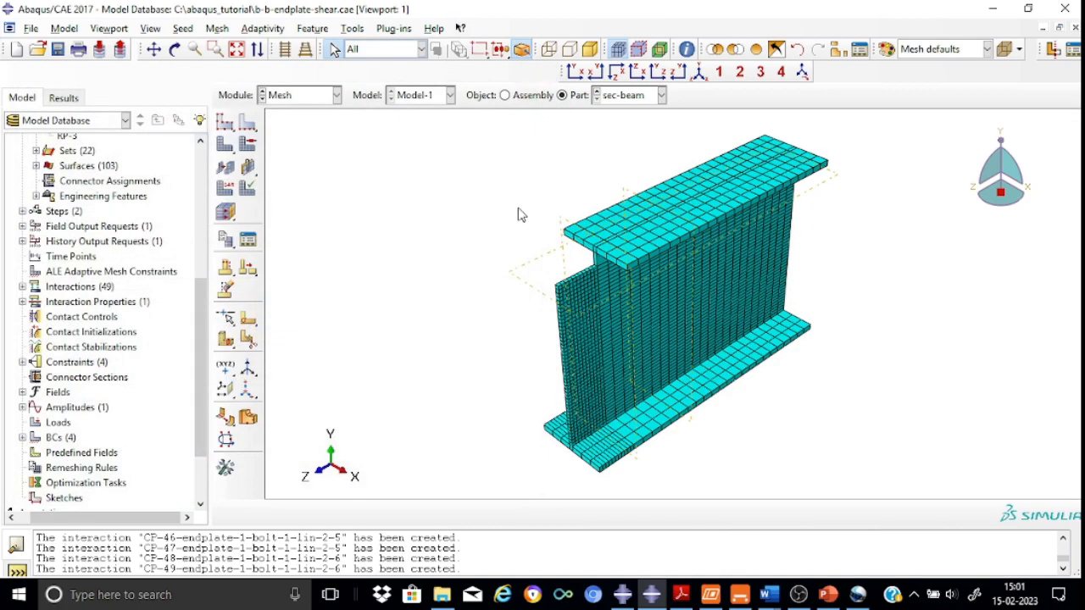
# Switch to the Job module and delete the existing Job-d2 job definition
pyautogui.click(336, 95)
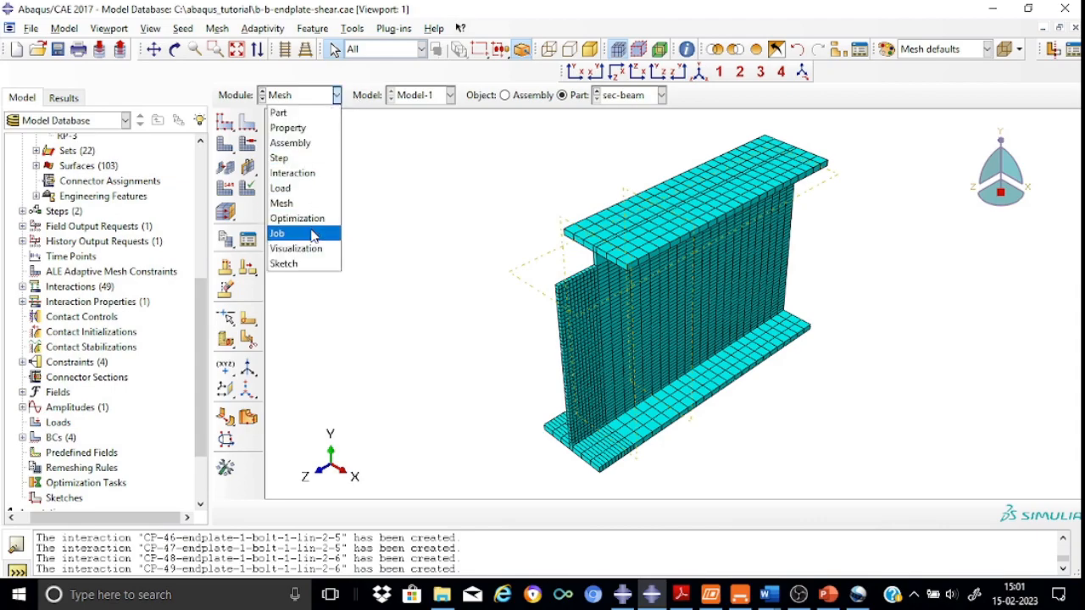
pyautogui.click(314, 233)
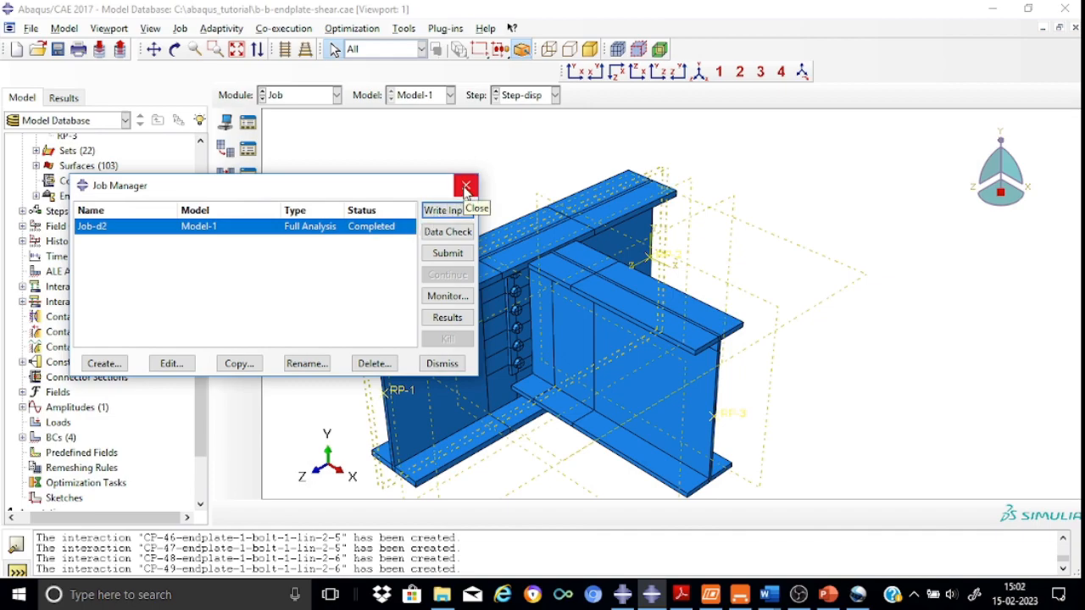
pyautogui.click(374, 363)
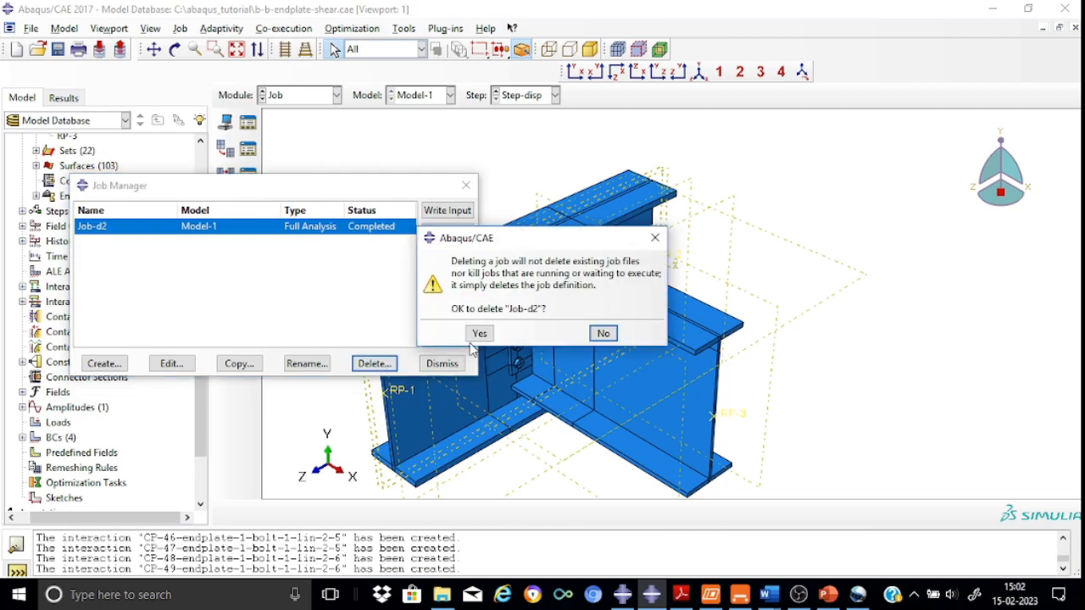
pyautogui.click(482, 333)
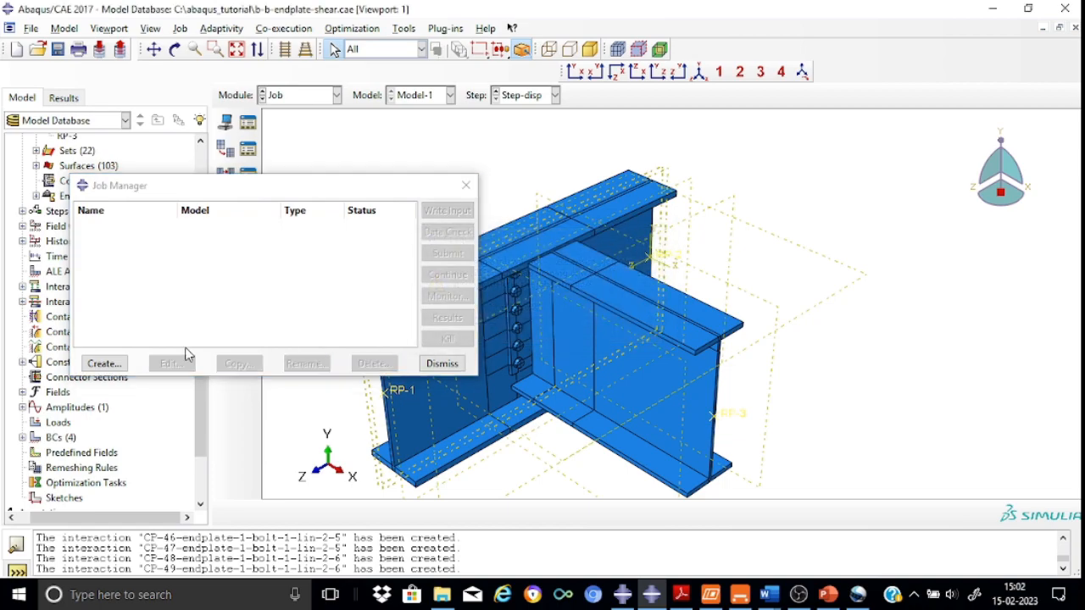
# Create a full-analysis job named Job-new for Model-1 and submit it
pyautogui.click(100, 363)
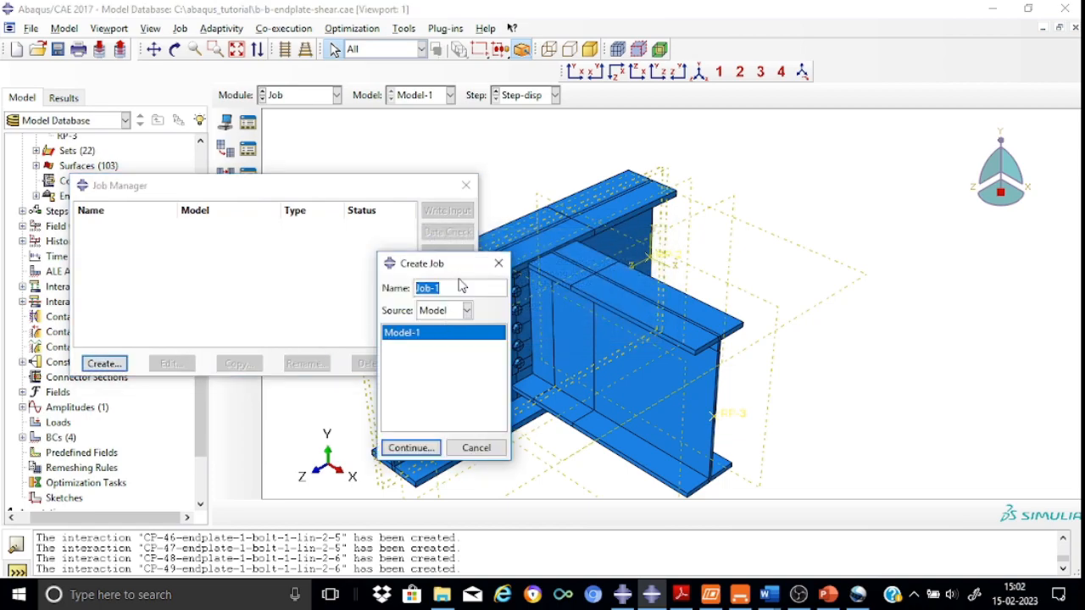
pyautogui.click(451, 289)
pyautogui.click(423, 454)
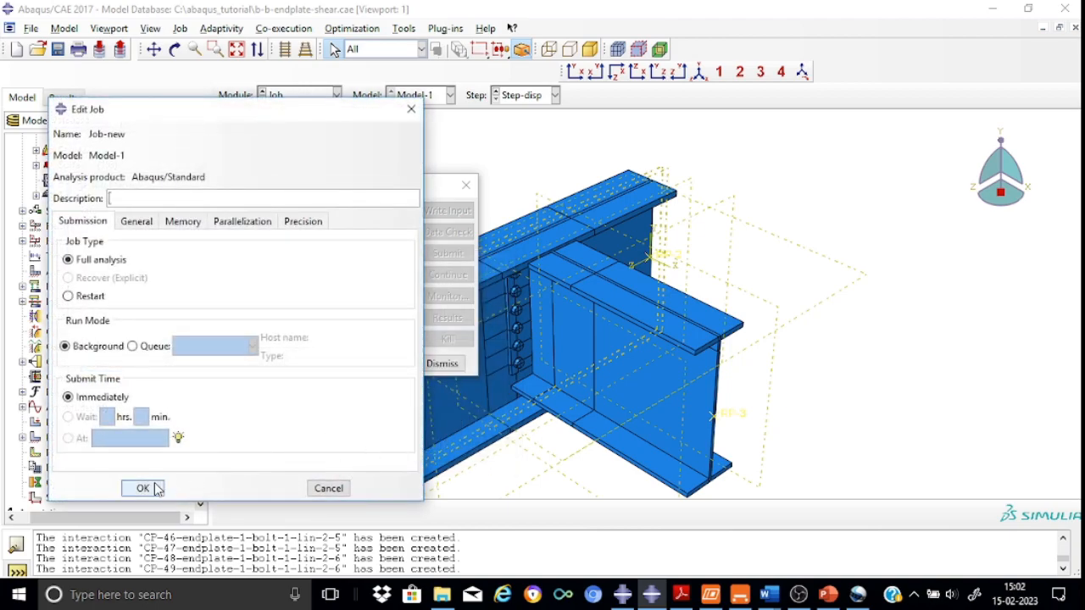
pyautogui.click(156, 490)
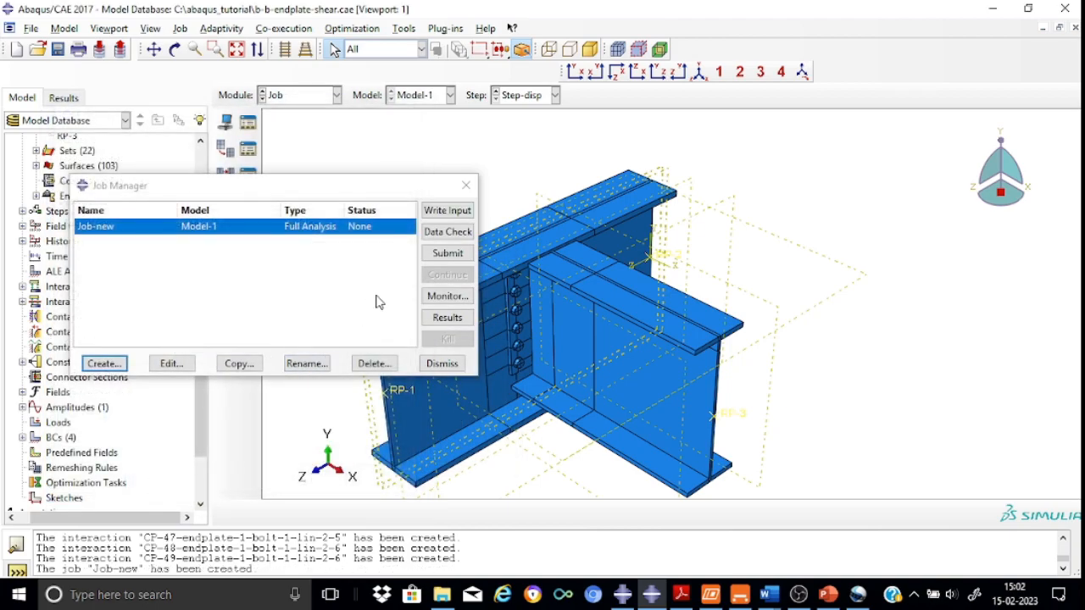
pyautogui.click(441, 253)
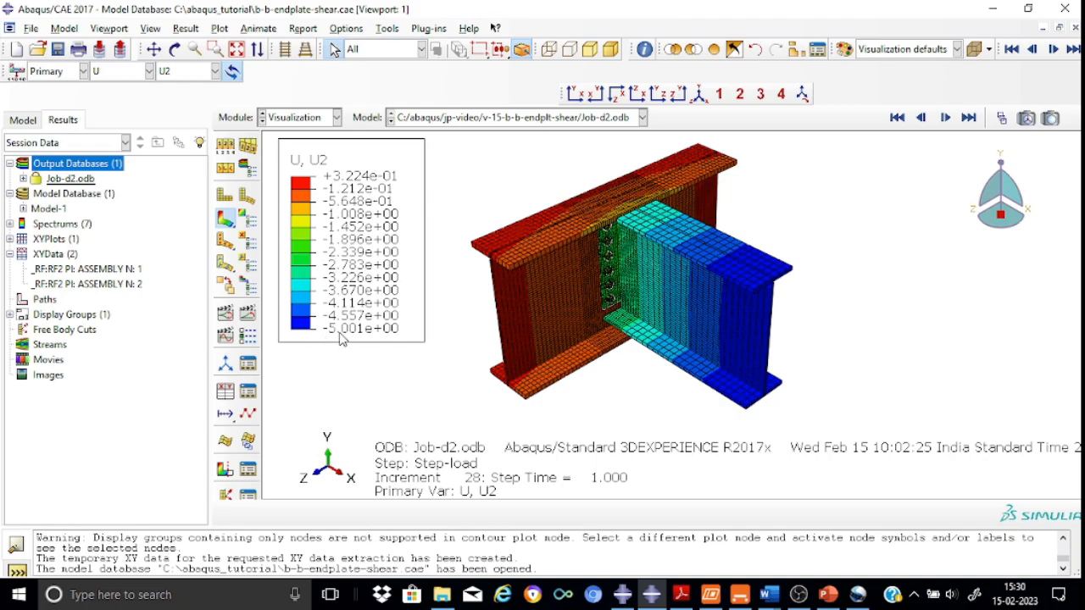
# Plot the von Mises stress contour of the Job-d2 results instead of the U2 displacement
pyautogui.click(706, 313)
pyautogui.click(781, 270)
pyautogui.click(149, 71)
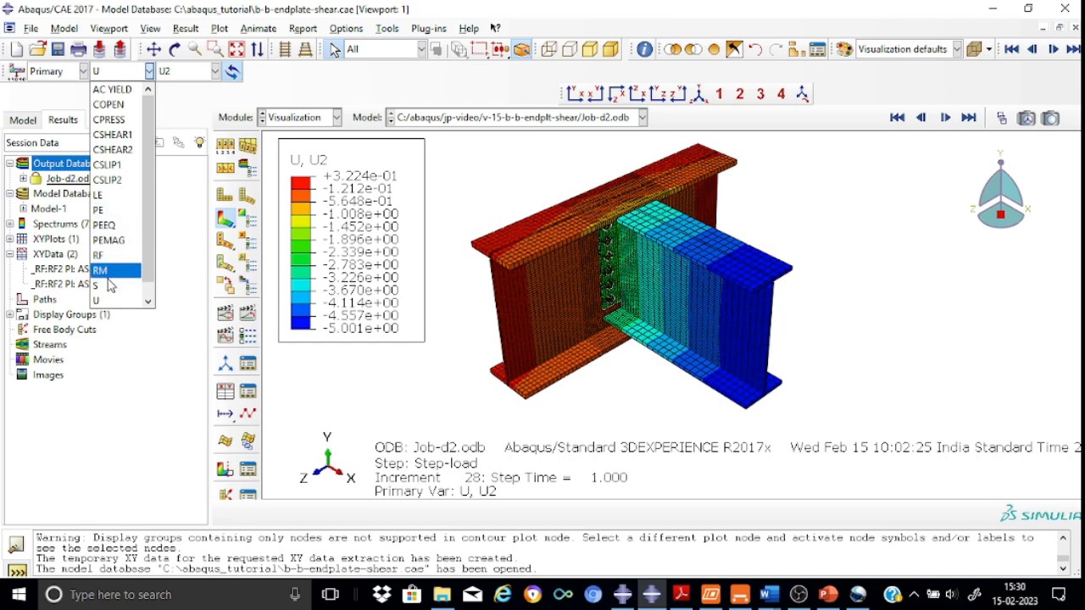
pyautogui.click(102, 286)
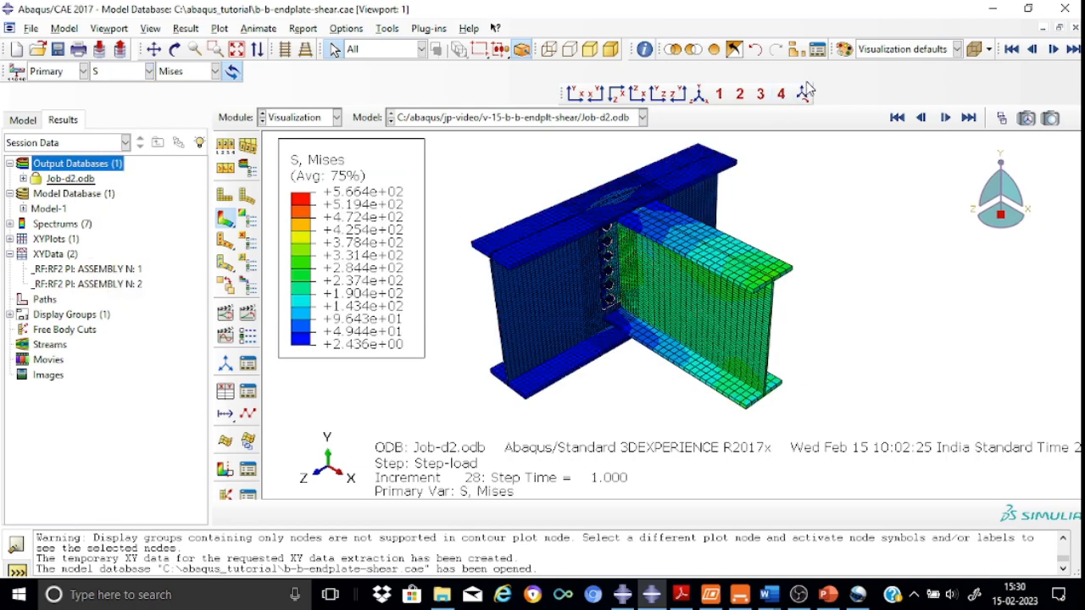
# Display only the endplate by removing the bolt, main beam and secondary beam element sets from the view
pyautogui.click(796, 49)
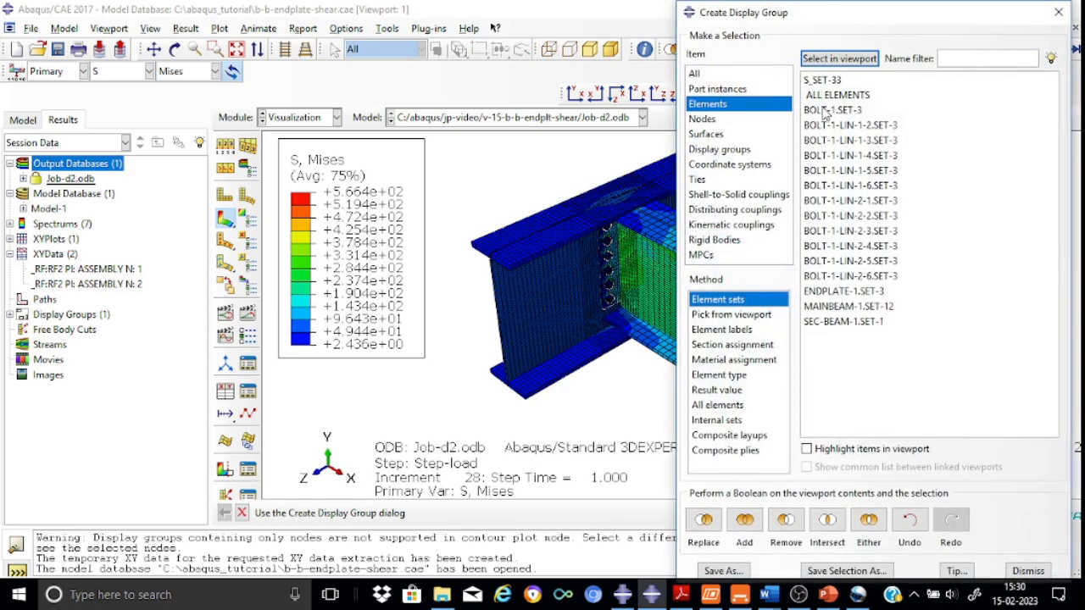
pyautogui.click(827, 111)
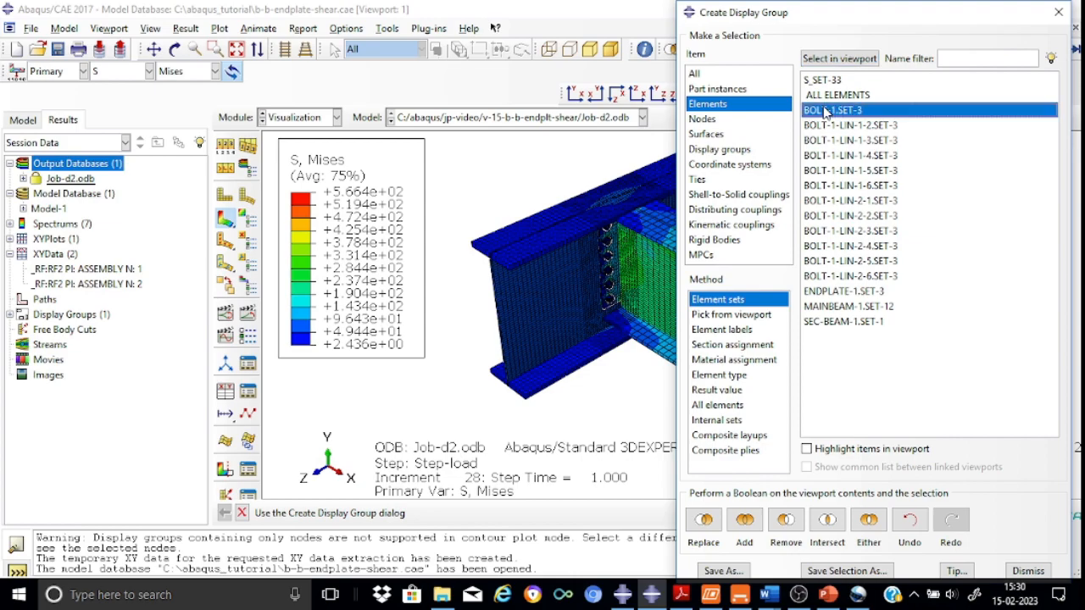
pyautogui.hotkey('shift', 'Down')
pyautogui.hotkey('shift', 'Down')
pyautogui.hotkey('shift', 'Down')
pyautogui.hotkey('shift', 'Down')
pyautogui.hotkey('shift', 'Down')
pyautogui.hotkey('shift', 'Down')
pyautogui.hotkey('shift', 'Down')
pyautogui.hotkey('shift', 'Down')
pyautogui.hotkey('shift', 'Down')
pyautogui.hotkey('shift', 'Down')
pyautogui.hotkey('shift', 'Down')
pyautogui.hotkey('shift', 'Down')
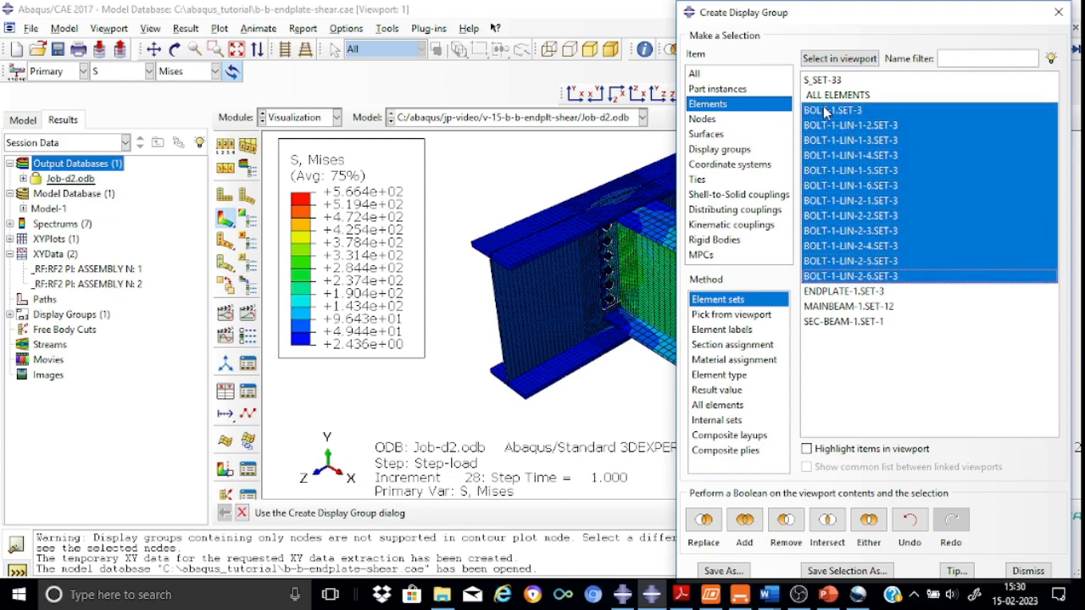
pyautogui.click(785, 520)
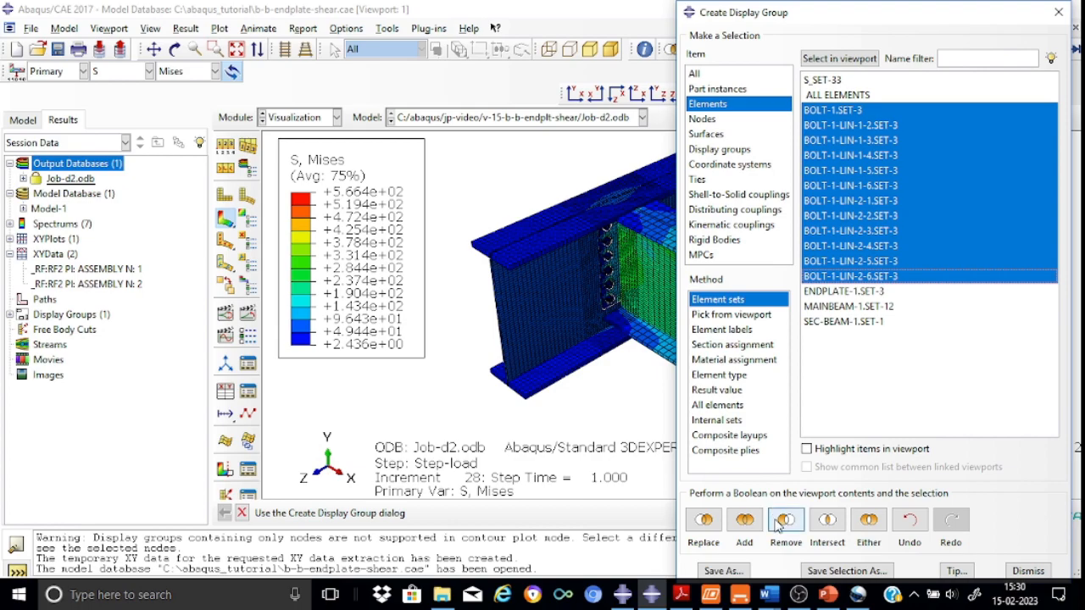
pyautogui.click(844, 307)
pyautogui.keyDown('ctrl'); pyautogui.click(844, 321); pyautogui.keyUp('ctrl')
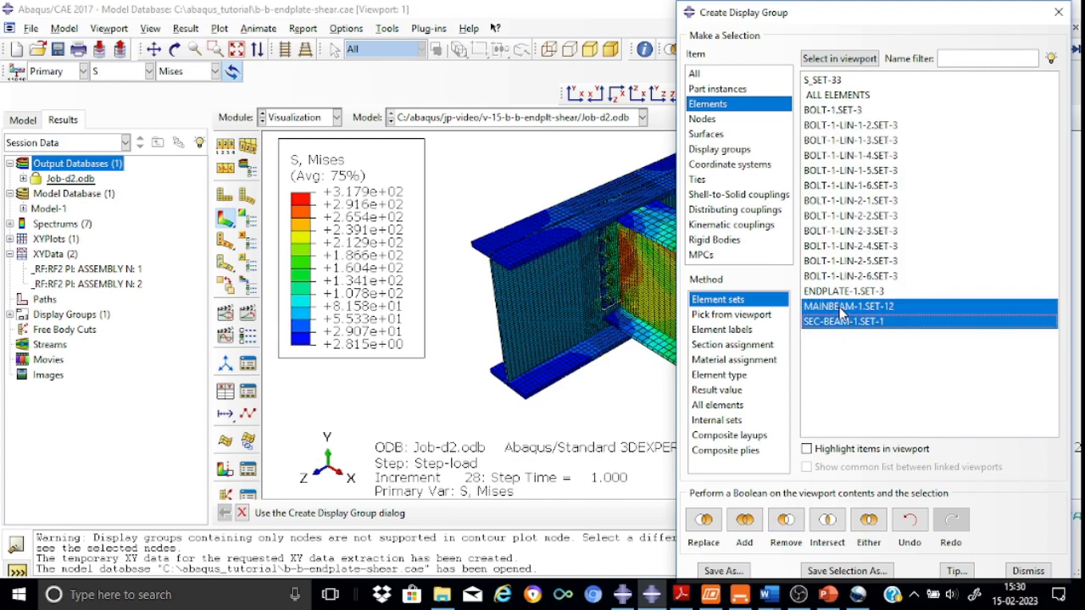
pyautogui.click(787, 543)
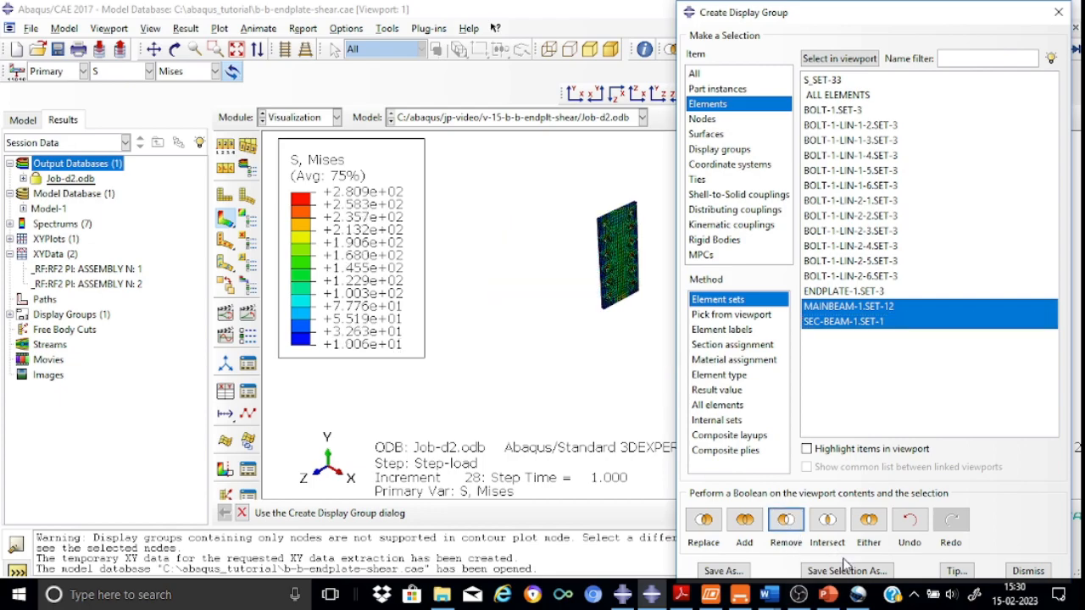
pyautogui.click(1059, 11)
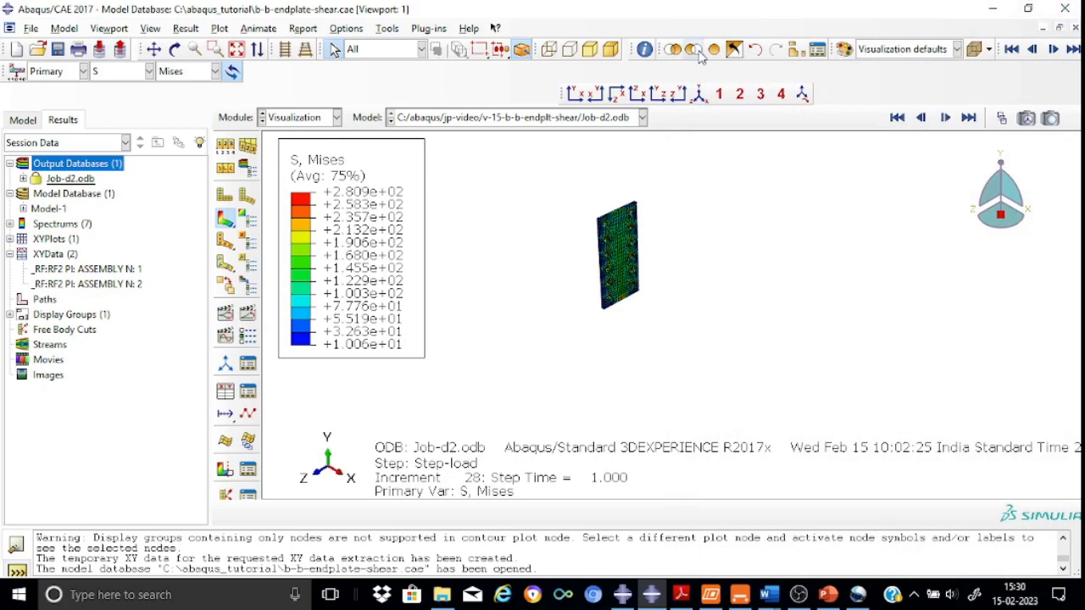
# Examine the endplate stress around the bolt holes in side view, zoomed in, at frame 28 of Step-load
pyautogui.click(575, 93)
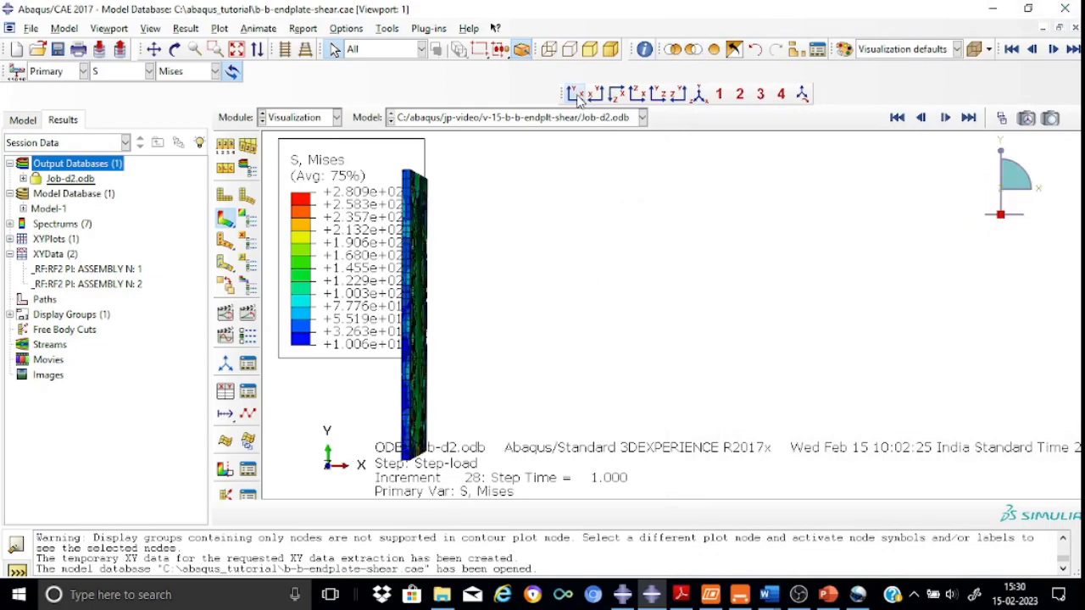
pyautogui.click(680, 95)
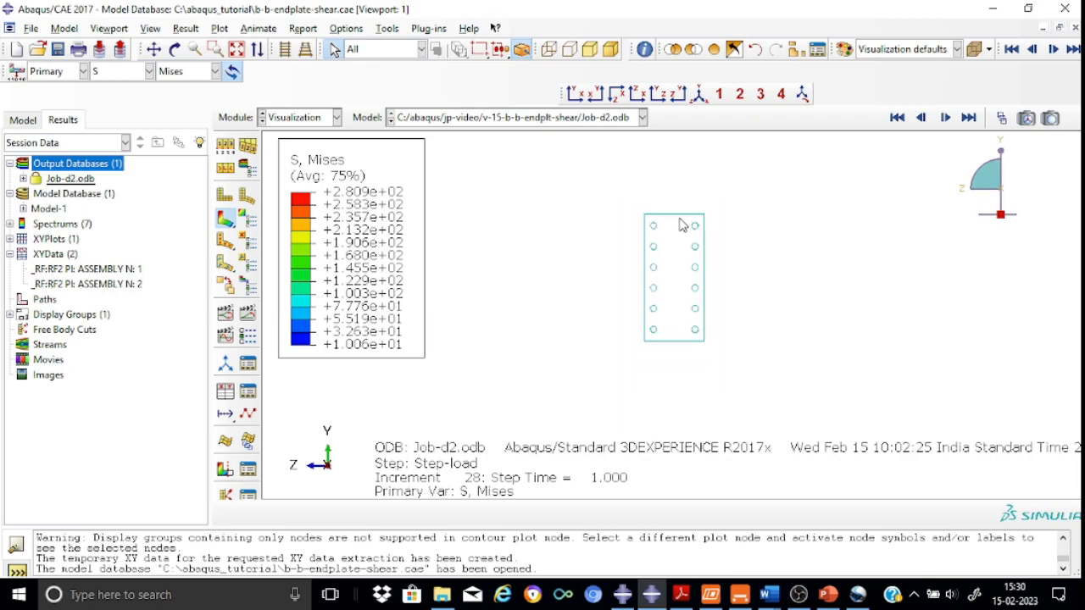
pyautogui.scroll(1, 668, 268)
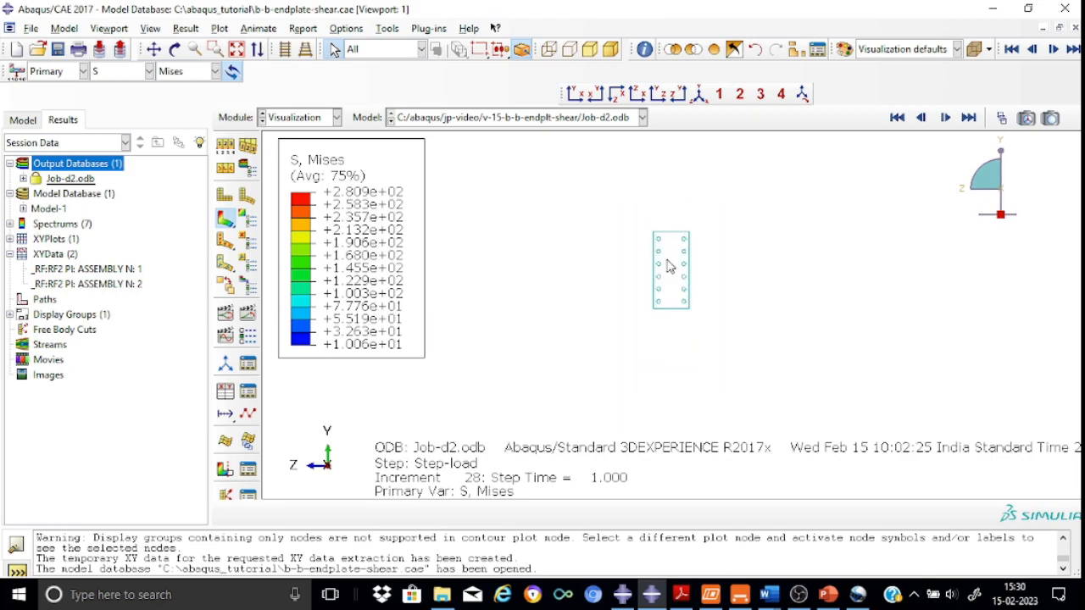
pyautogui.scroll(3, 668, 268)
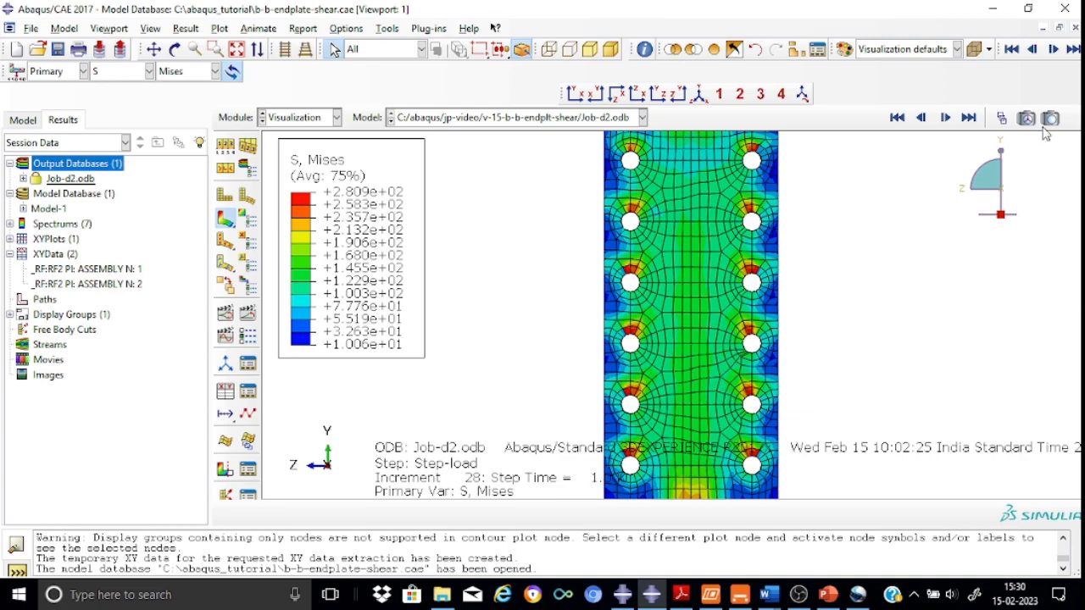
pyautogui.click(1001, 119)
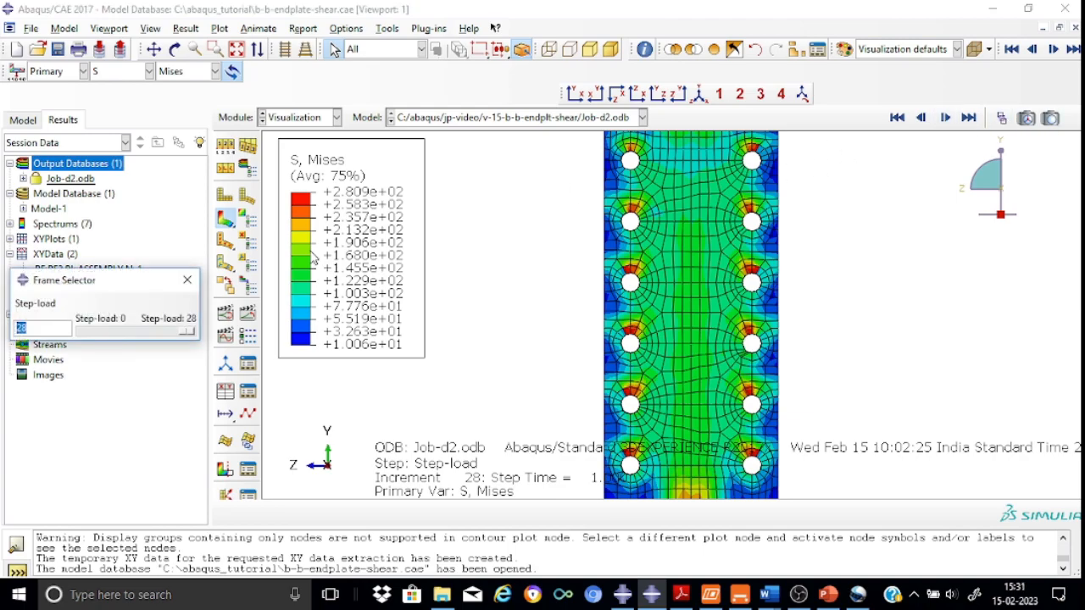
pyautogui.moveTo(168, 336); pyautogui.dragTo(195, 329)
# Restore all elements, then remove the bolt and endplate element sets to display only the two beams
pyautogui.click(735, 49)
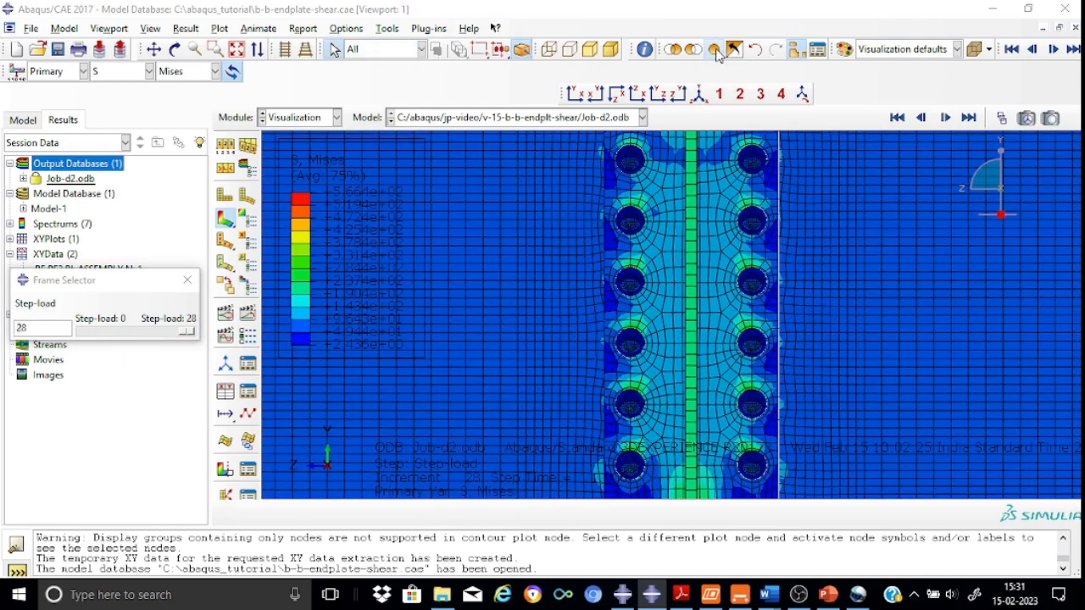
pyautogui.click(794, 51)
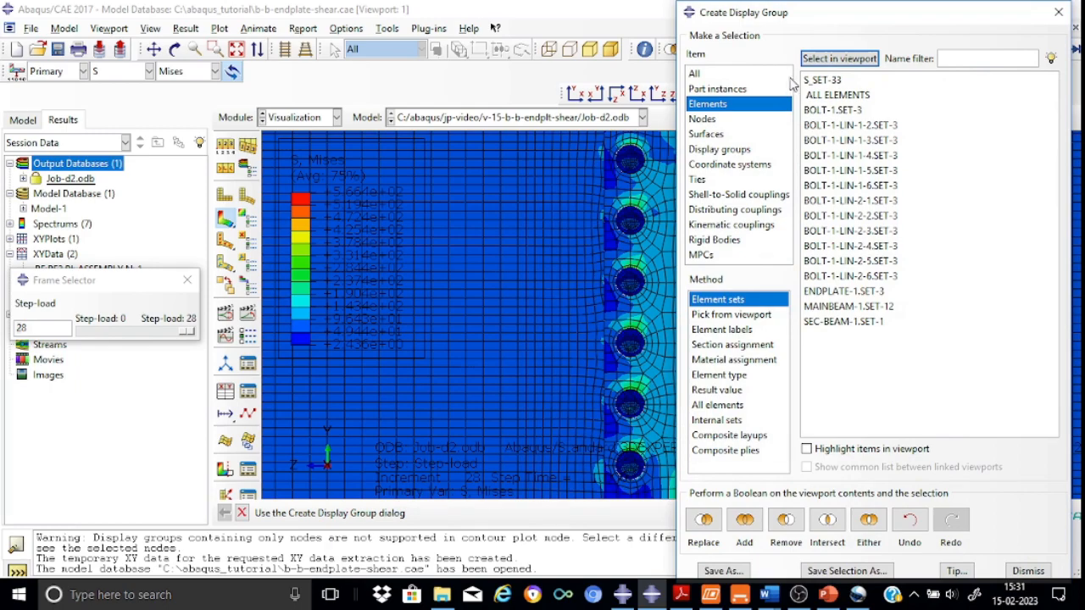
pyautogui.click(822, 100)
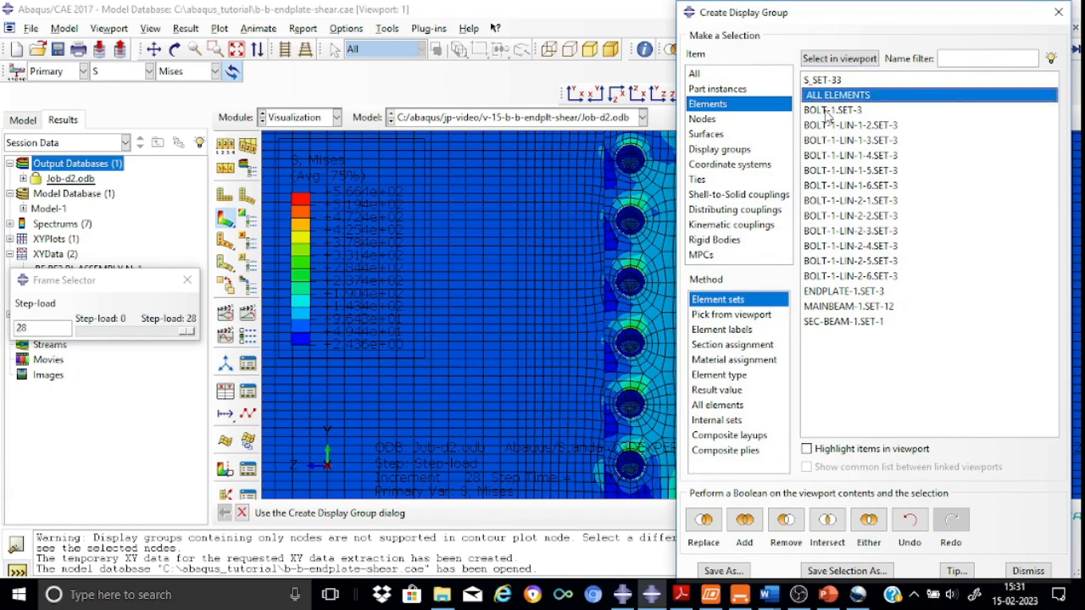
pyautogui.click(826, 112)
pyautogui.hotkey('shift', 'Down')
pyautogui.hotkey('shift', 'Down')
pyautogui.hotkey('shift', 'Down')
pyautogui.hotkey('shift', 'Down')
pyautogui.hotkey('shift', 'Down')
pyautogui.hotkey('shift', 'Down')
pyautogui.hotkey('shift', 'Down')
pyautogui.hotkey('shift', 'Down')
pyautogui.hotkey('shift', 'Down')
pyautogui.hotkey('shift', 'Down')
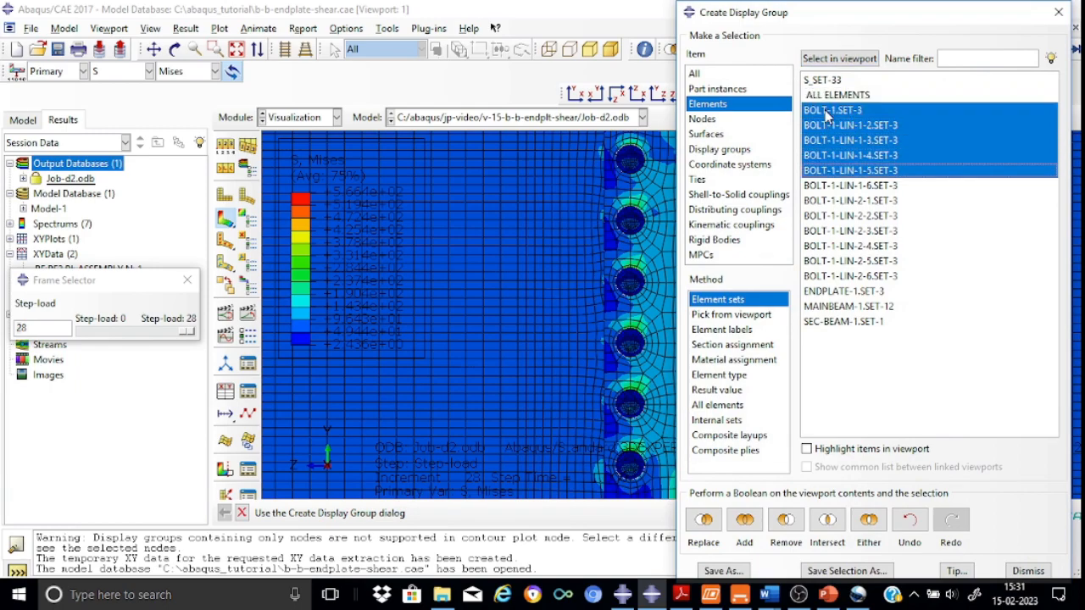
pyautogui.hotkey('shift', 'Down')
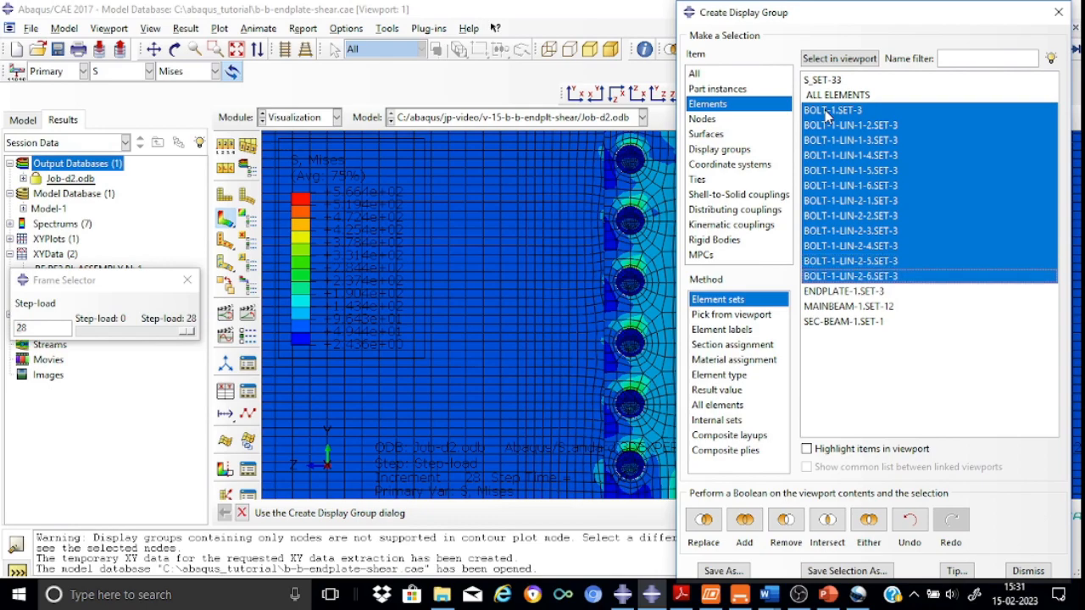
pyautogui.hotkey('shift', 'Down')
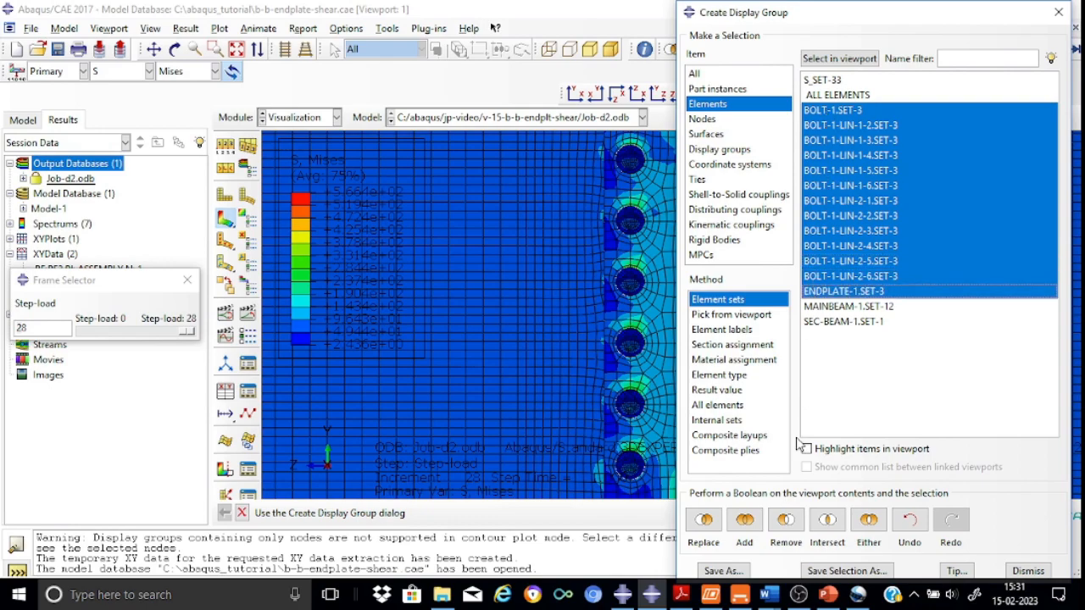
pyautogui.click(785, 519)
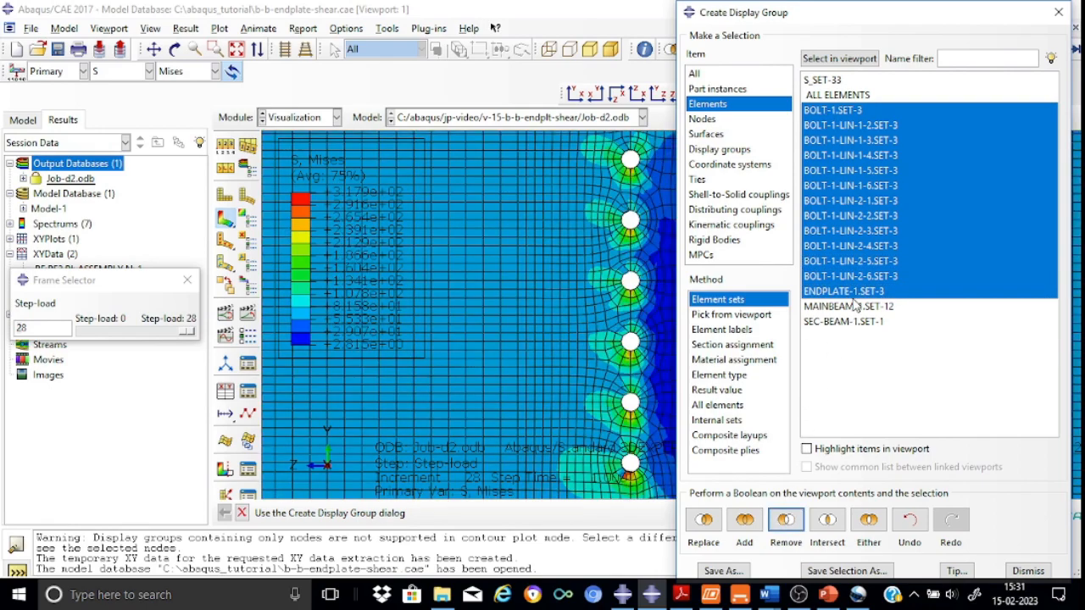
# Remove the secondary beam element set from the display so only the main beam remains
pyautogui.click(845, 324)
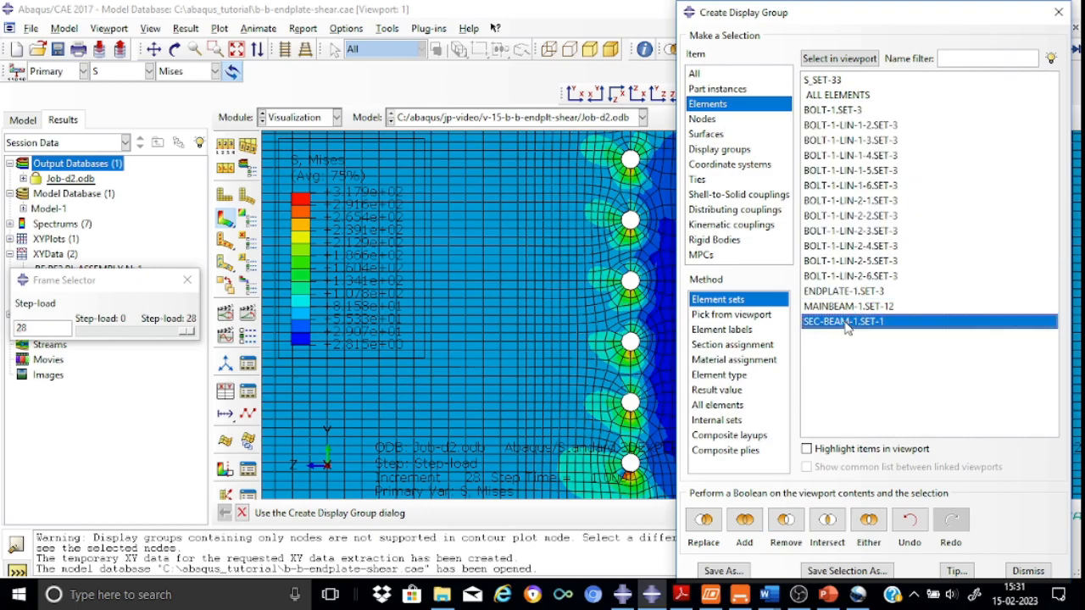
pyautogui.click(785, 520)
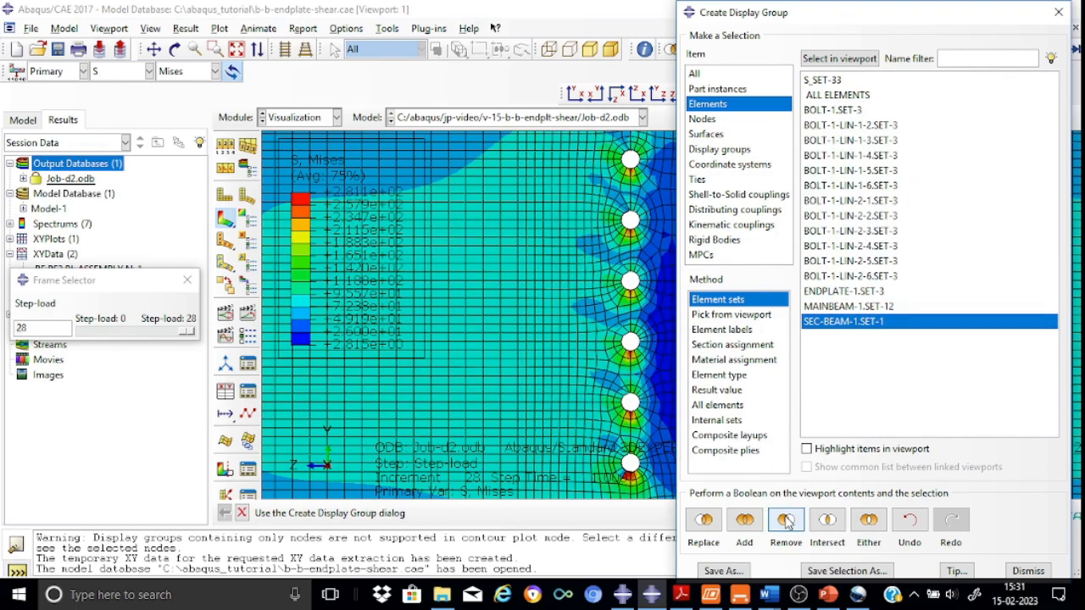
pyautogui.click(1063, 13)
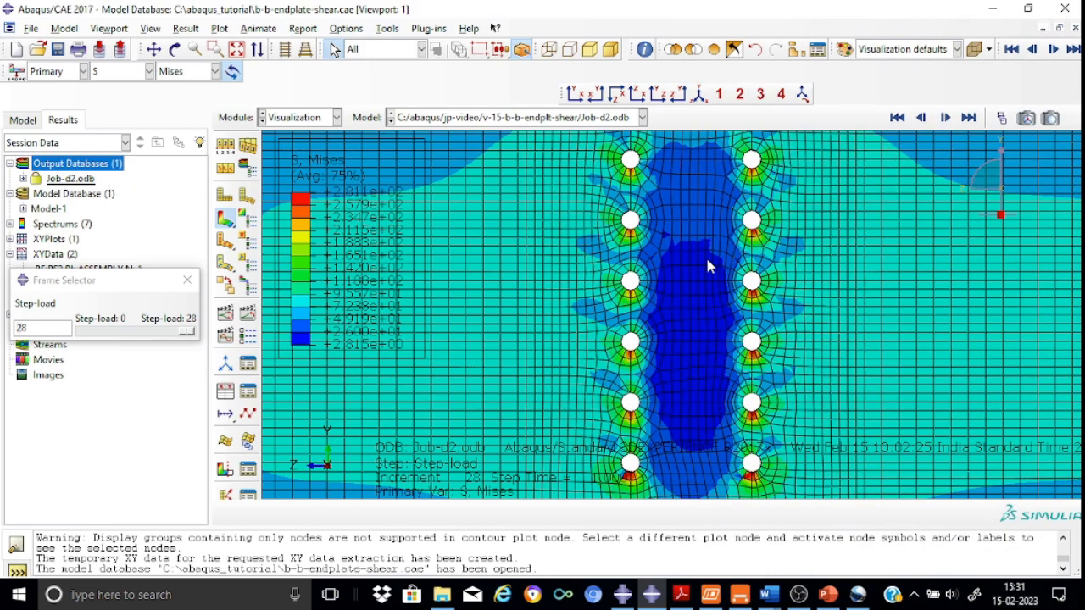
# Examine the main beam's von Mises stress around the bolt holes, zooming in and out
pyautogui.scroll(2, 763, 262)
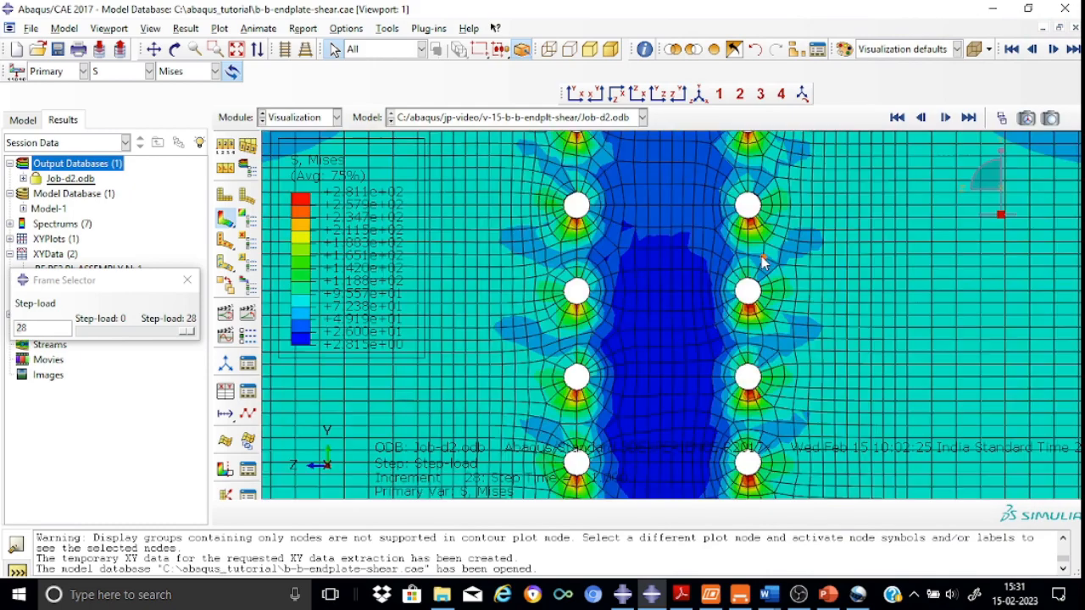
pyautogui.scroll(-5, 761, 262)
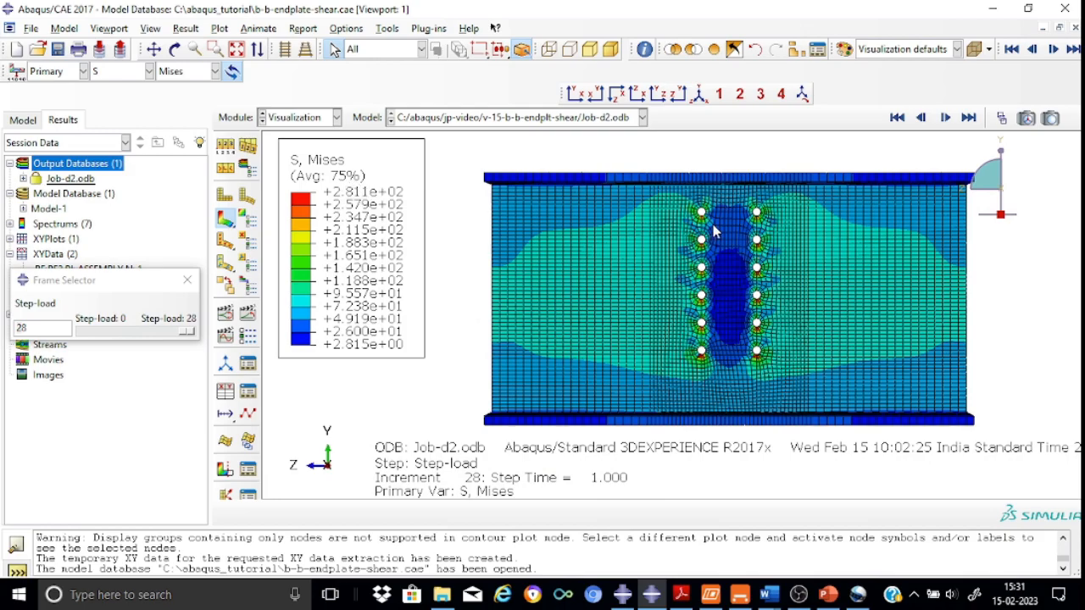
pyautogui.scroll(3, 788, 243)
pyautogui.scroll(-5, 787, 243)
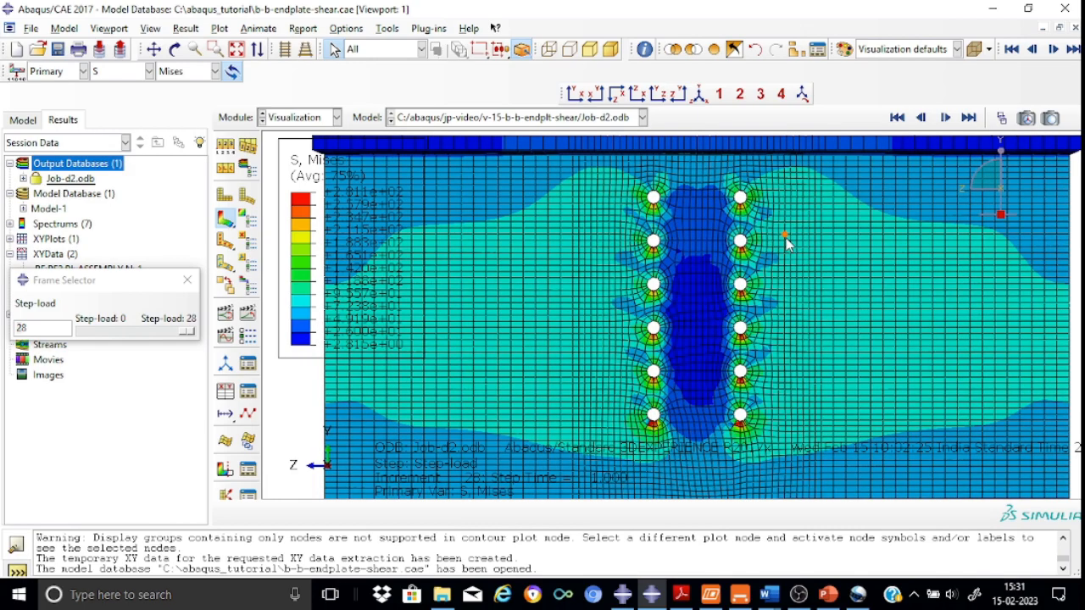
pyautogui.scroll(2, 788, 243)
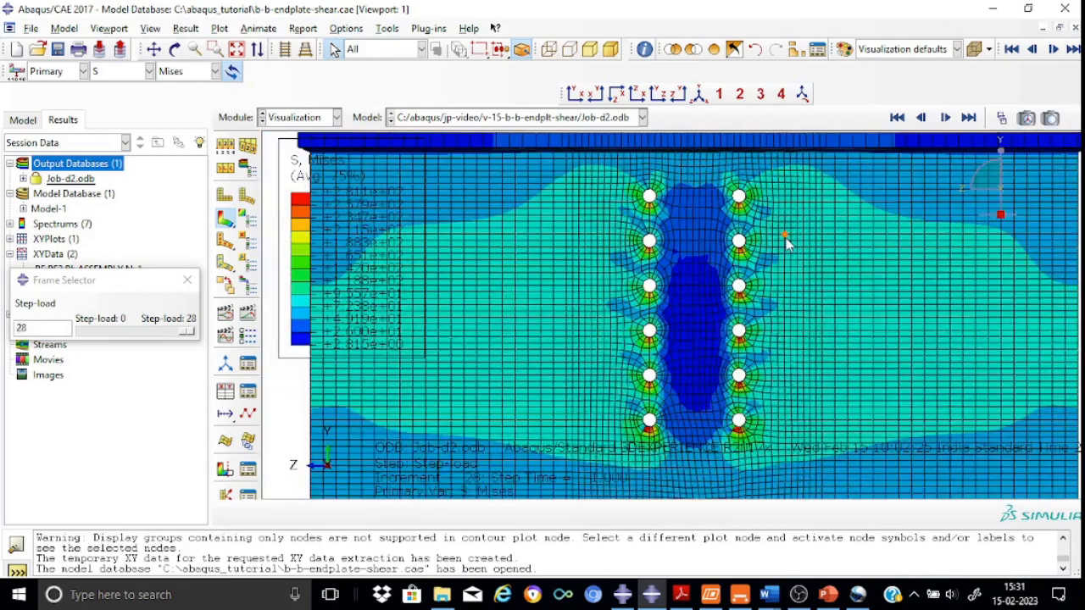
pyautogui.scroll(-1, 787, 243)
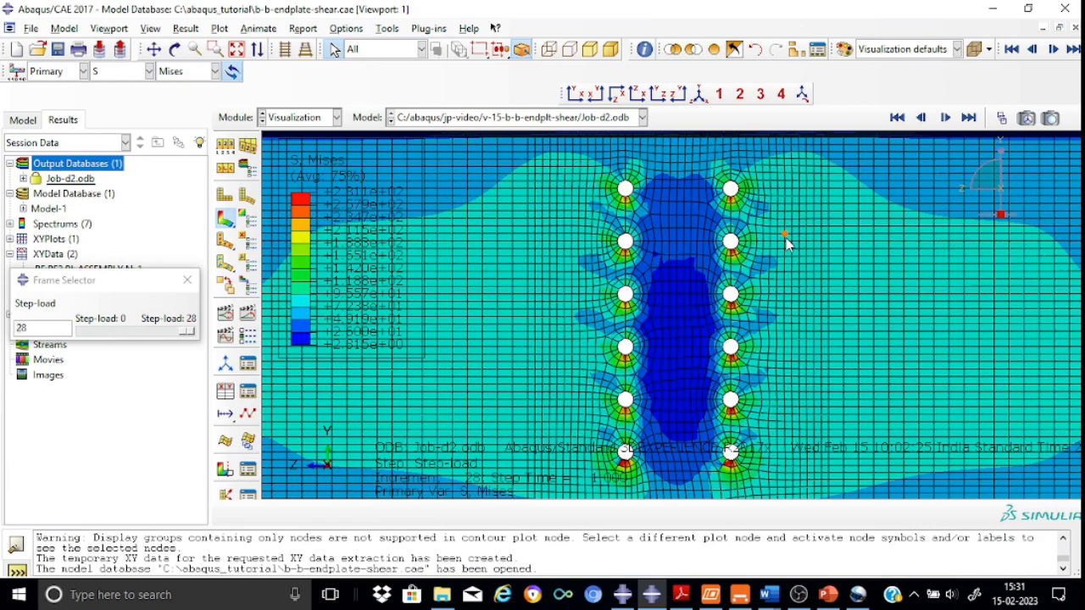
pyautogui.scroll(3, 787, 243)
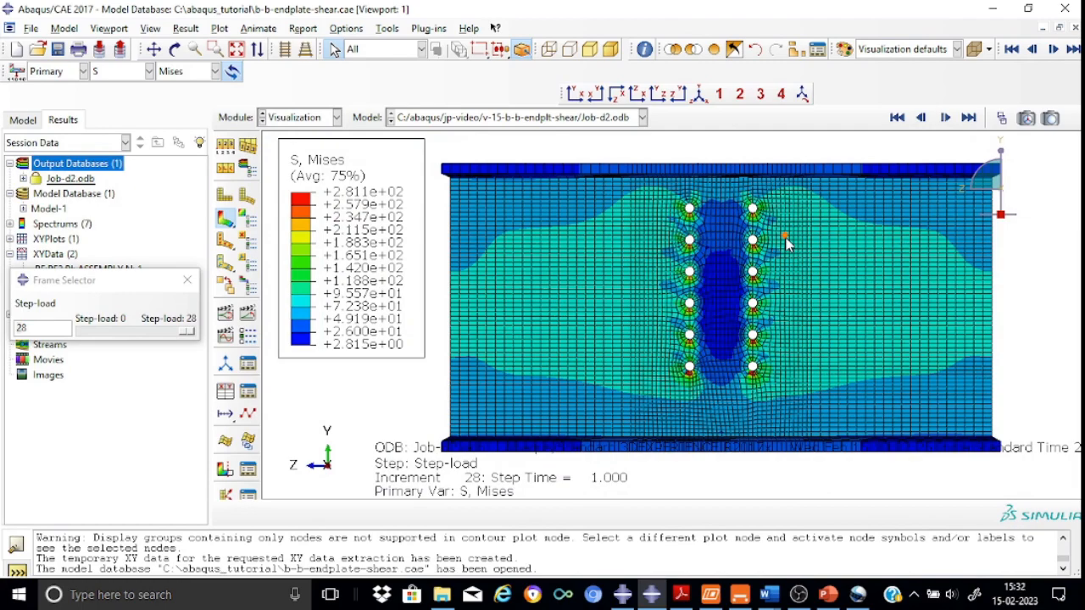
pyautogui.scroll(-3, 788, 244)
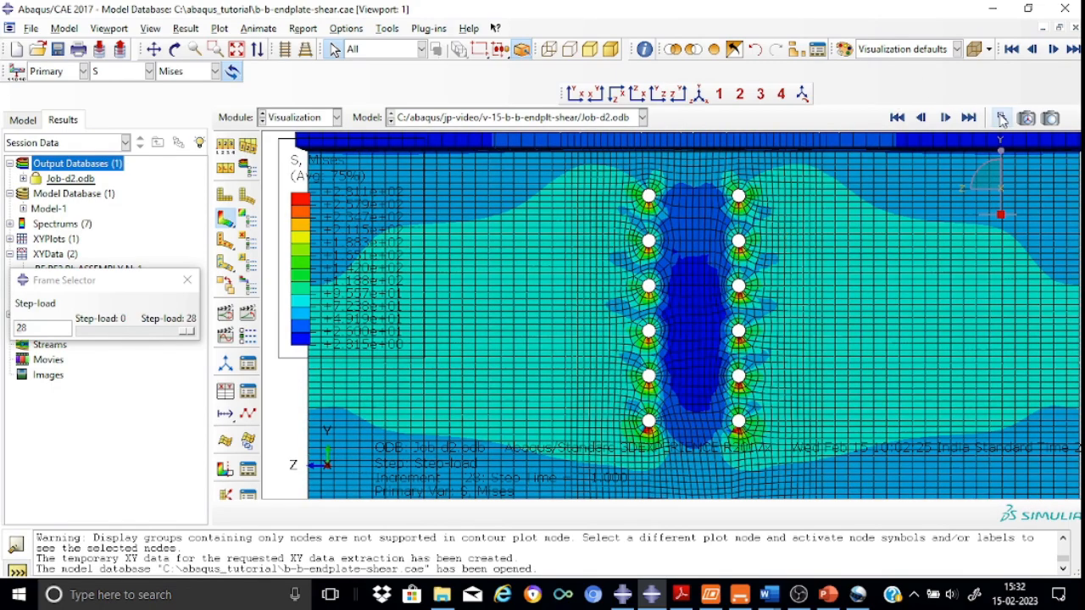
pyautogui.moveTo(186, 330)
pyautogui.mouseDown()
pyautogui.moveTo(116, 339)
pyautogui.moveTo(195, 338)
pyautogui.mouseUp()
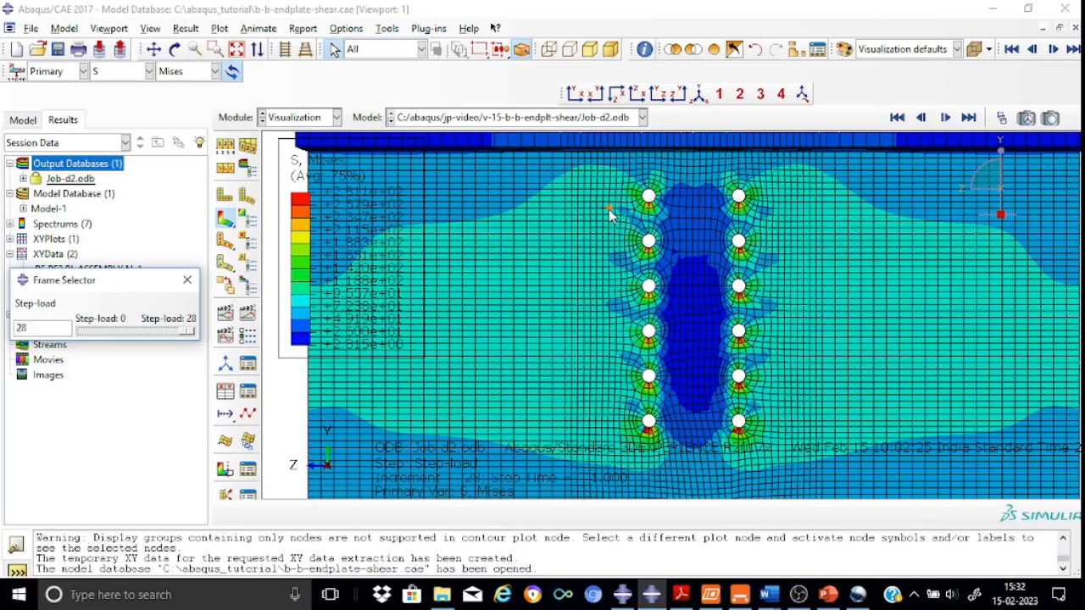
# Restore all elements, remove the bolt, endplate and main beam sets to show only the secondary beam, in front view
pyautogui.click(714, 49)
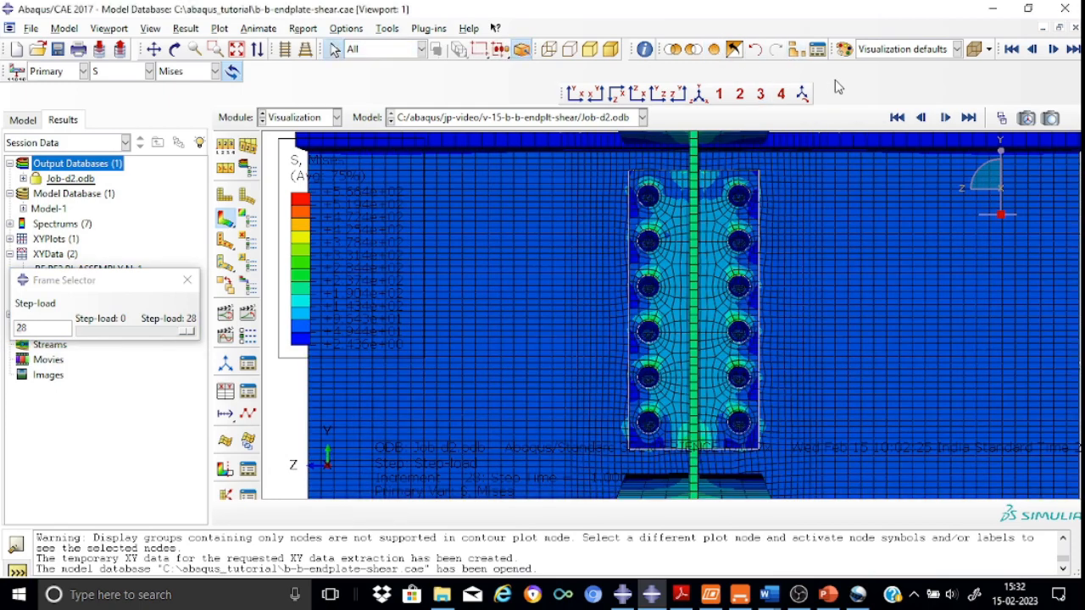
pyautogui.click(797, 50)
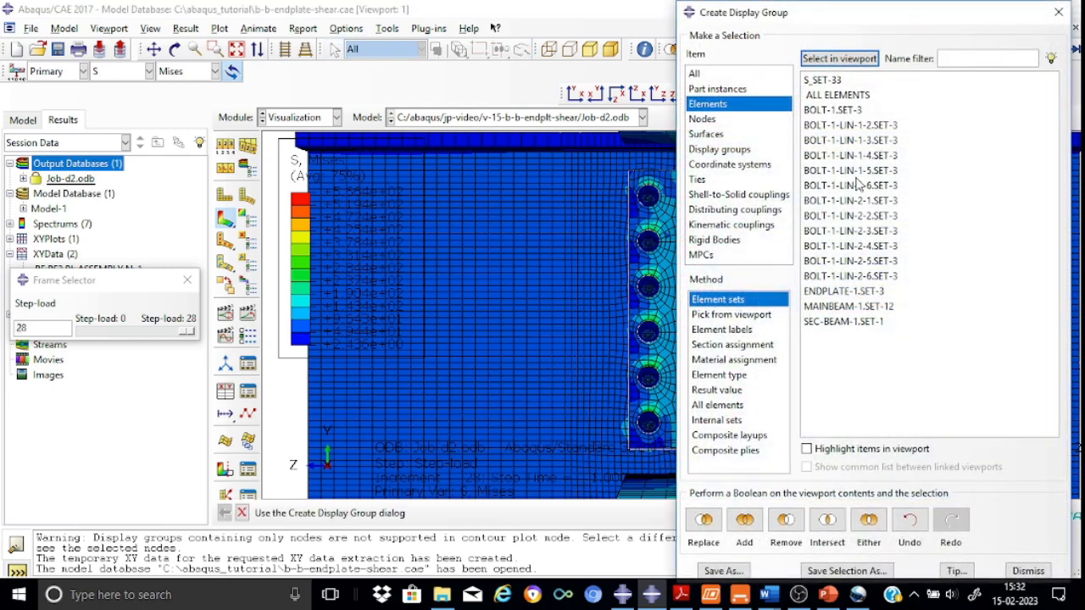
pyautogui.click(852, 112)
pyautogui.hotkey('shift', 'Down')
pyautogui.hotkey('shift', 'Down')
pyautogui.hotkey('shift', 'Down')
pyautogui.hotkey('shift', 'Down')
pyautogui.hotkey('shift', 'Down')
pyautogui.hotkey('shift', 'Down')
pyautogui.hotkey('shift', 'Down')
pyautogui.hotkey('shift', 'Down')
pyautogui.hotkey('shift', 'Down')
pyautogui.hotkey('shift', 'Down')
pyautogui.hotkey('shift', 'Down')
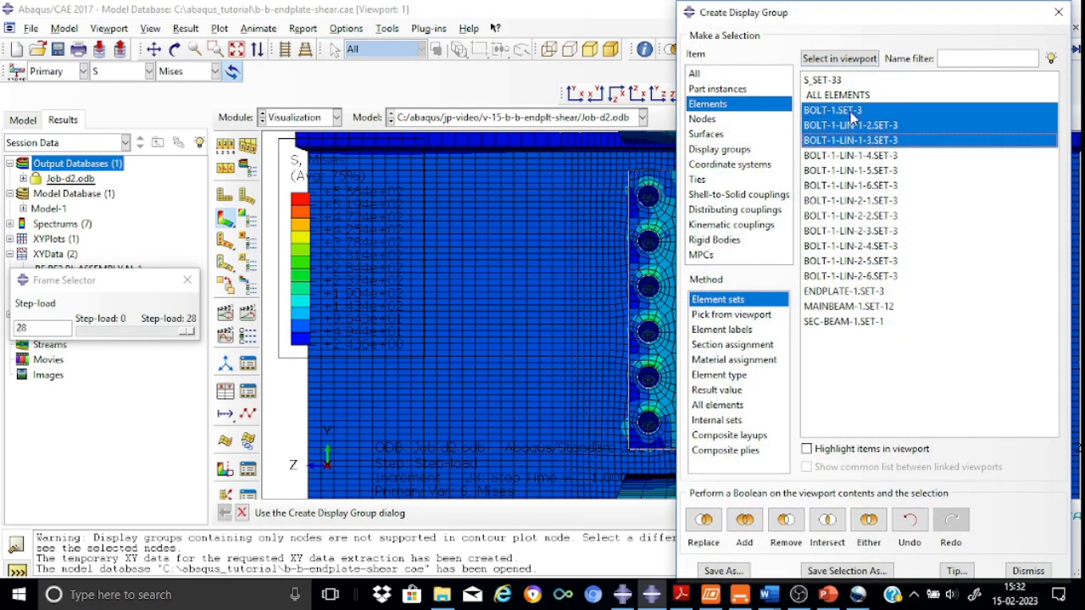
pyautogui.hotkey('shift', 'Down')
pyautogui.hotkey('shift', 'Down')
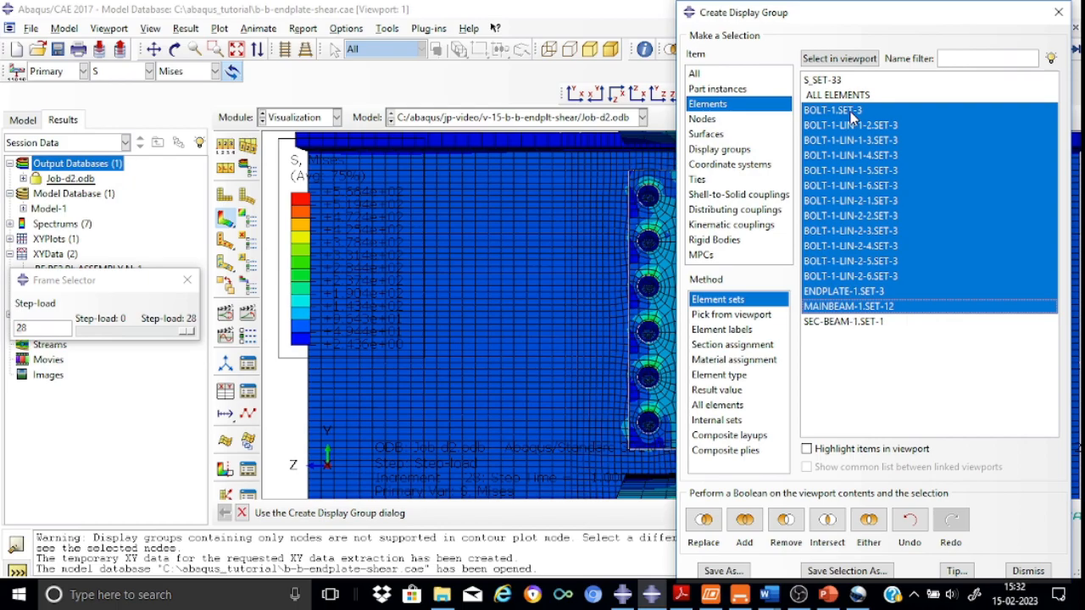
pyautogui.click(786, 521)
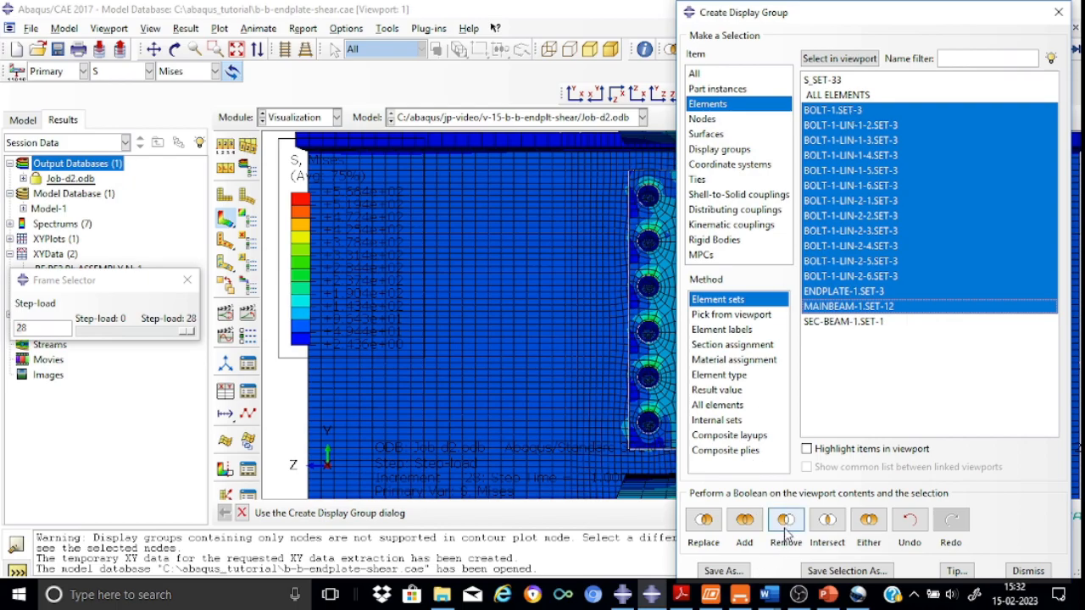
pyautogui.click(1058, 12)
pyautogui.click(579, 95)
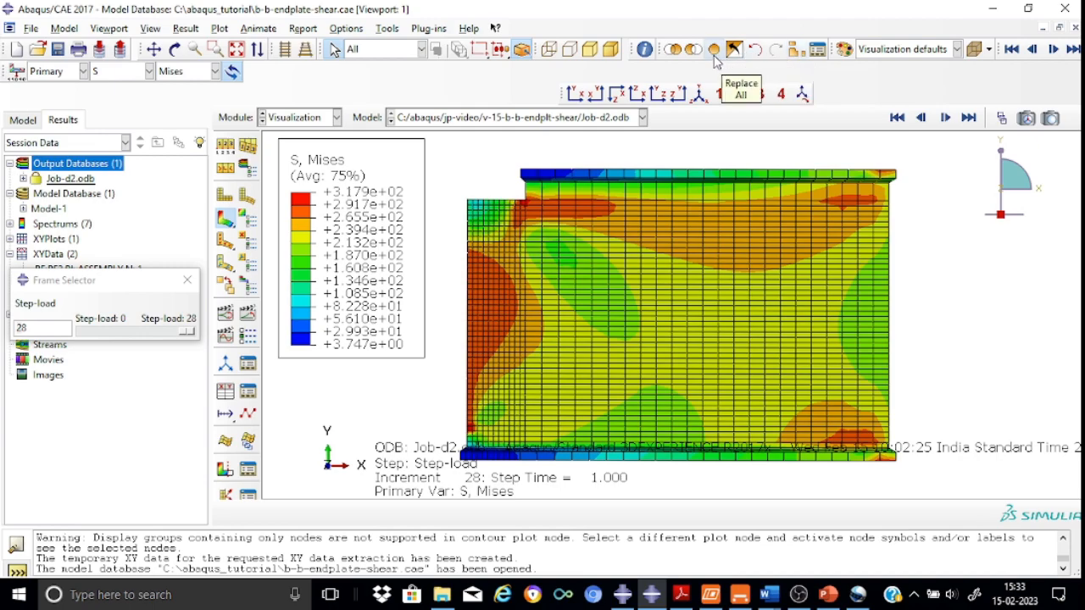
# Restore all elements, then remove every other element set to display only bolt BOLT-1-LIN-2-2.SET-3 in isometric view
pyautogui.click(819, 51)
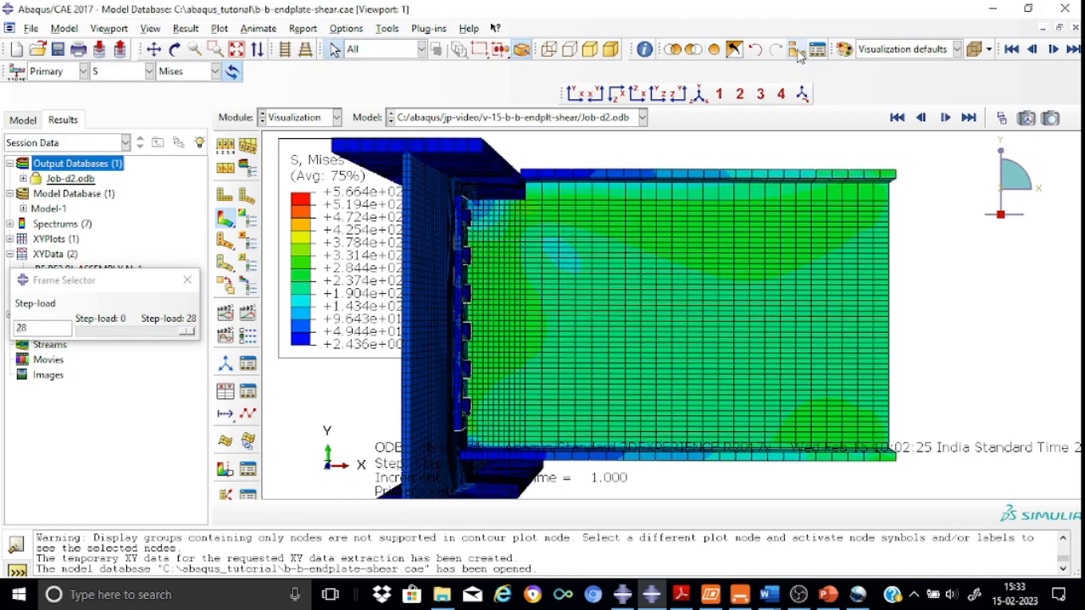
pyautogui.click(797, 51)
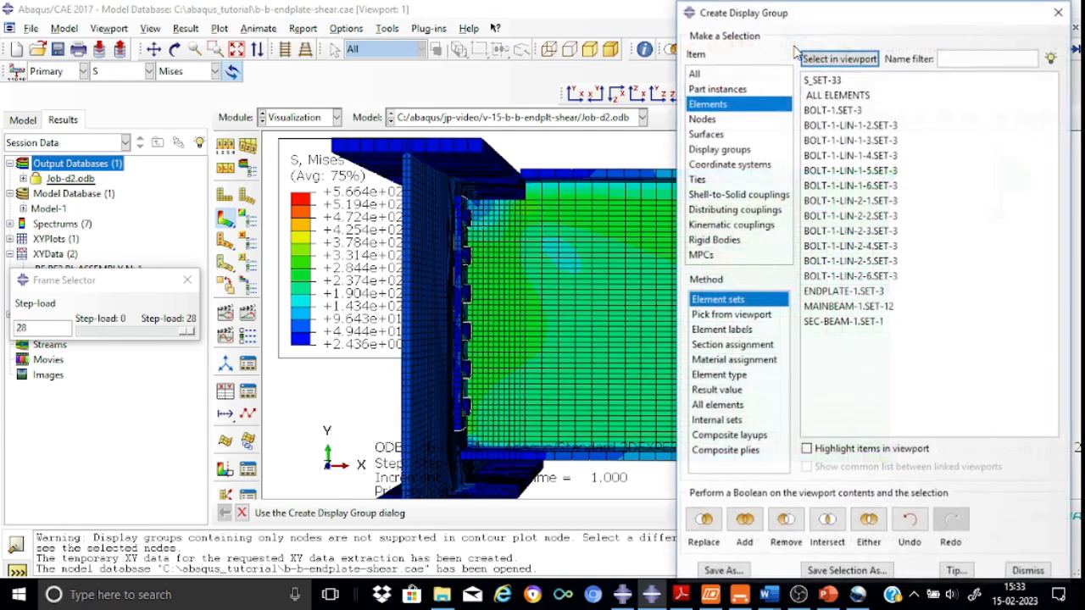
pyautogui.click(842, 114)
pyautogui.hotkey('shift', 'Down')
pyautogui.hotkey('shift', 'Down')
pyautogui.hotkey('shift', 'Down')
pyautogui.hotkey('shift', 'Down')
pyautogui.hotkey('shift', 'Down')
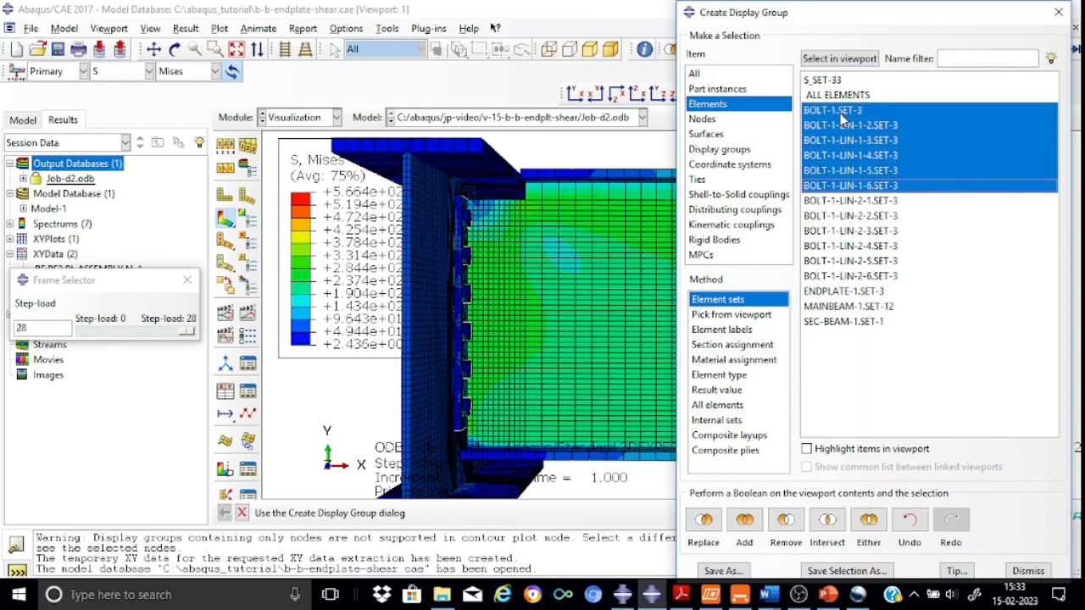
pyautogui.hotkey('shift', 'Down')
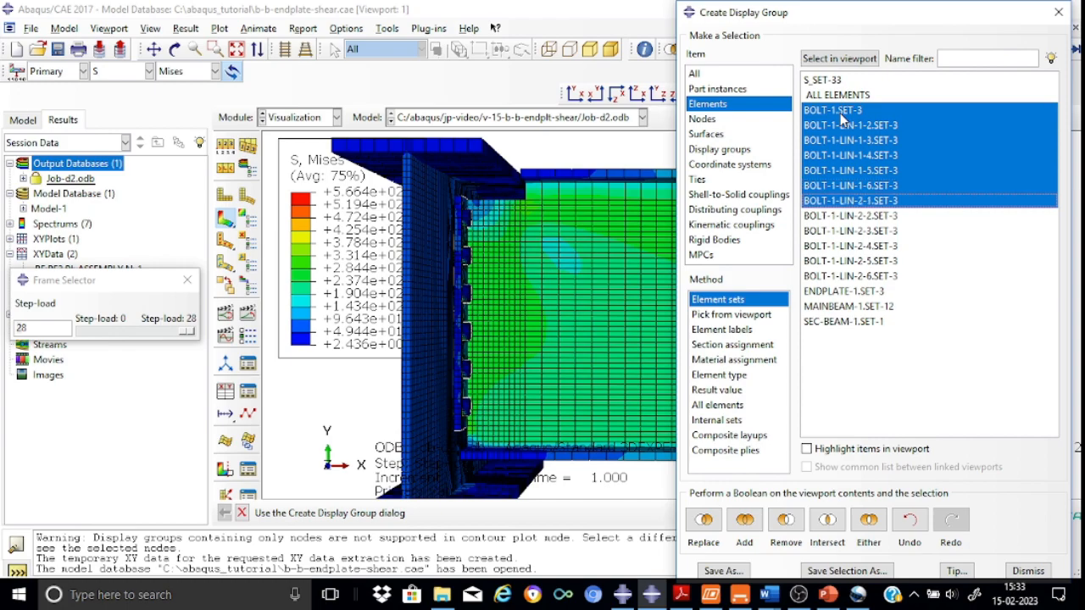
pyautogui.click(786, 531)
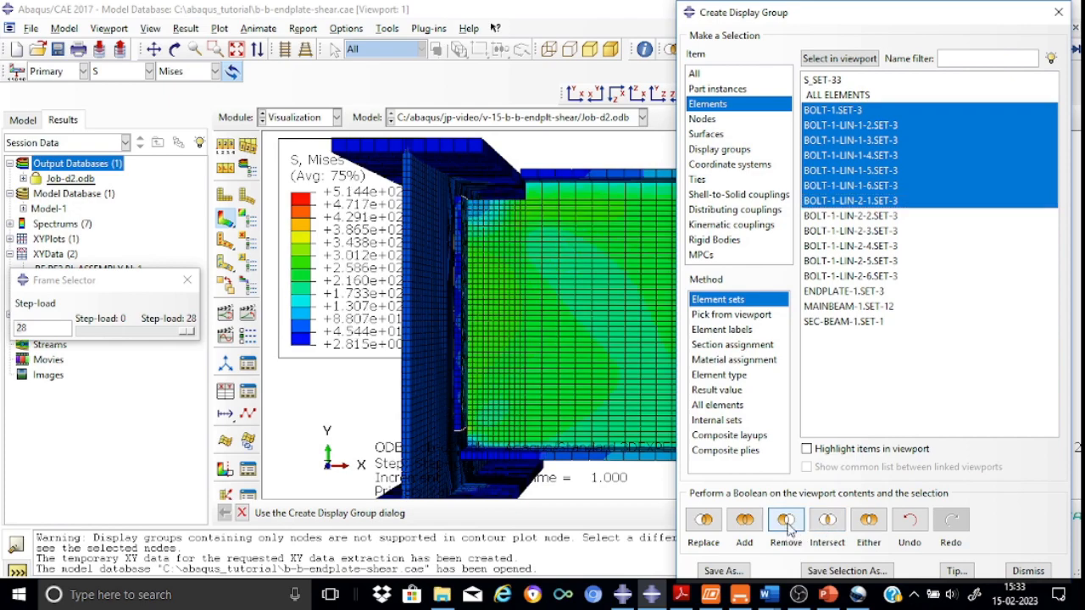
pyautogui.click(885, 231)
pyautogui.hotkey('shift', 'Down')
pyautogui.hotkey('shift', 'Down')
pyautogui.hotkey('shift', 'Down')
pyautogui.hotkey('shift', 'Down')
pyautogui.hotkey('shift', 'Down')
pyautogui.hotkey('shift', 'Down')
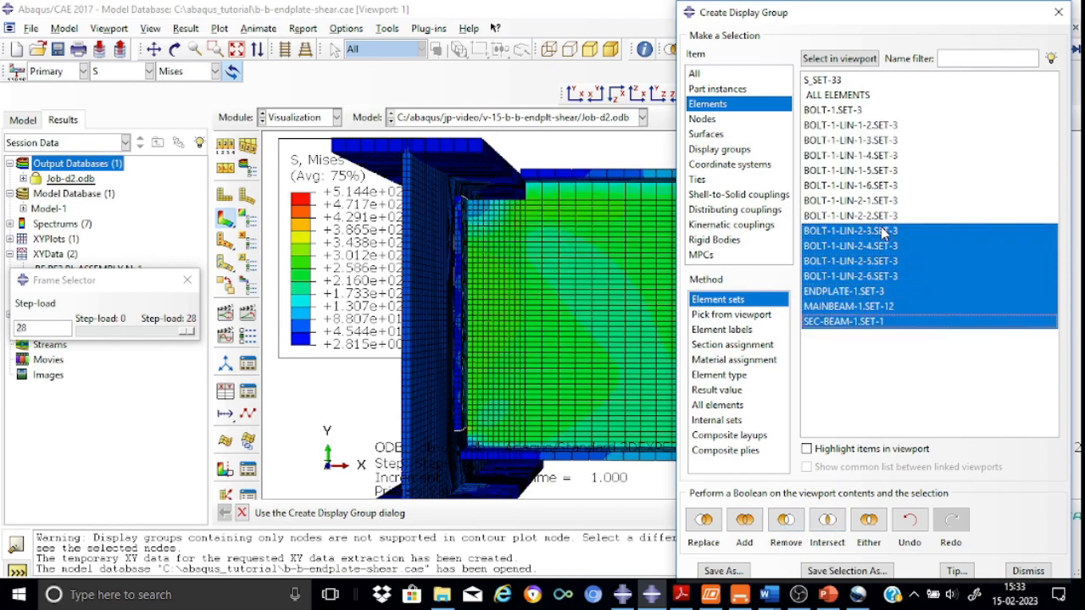
pyautogui.click(786, 526)
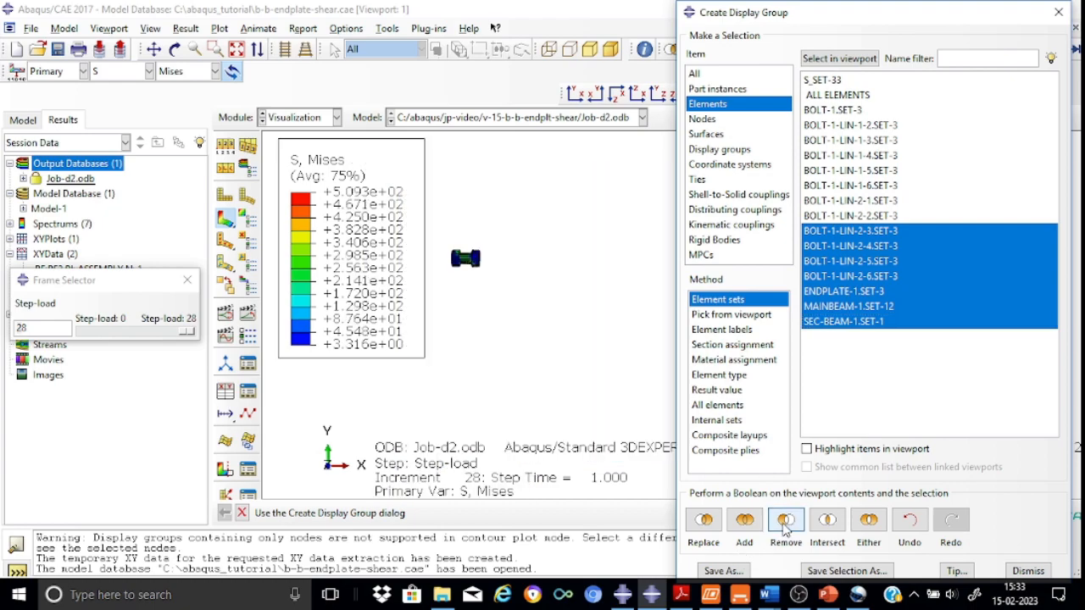
pyautogui.click(1058, 12)
pyautogui.click(700, 95)
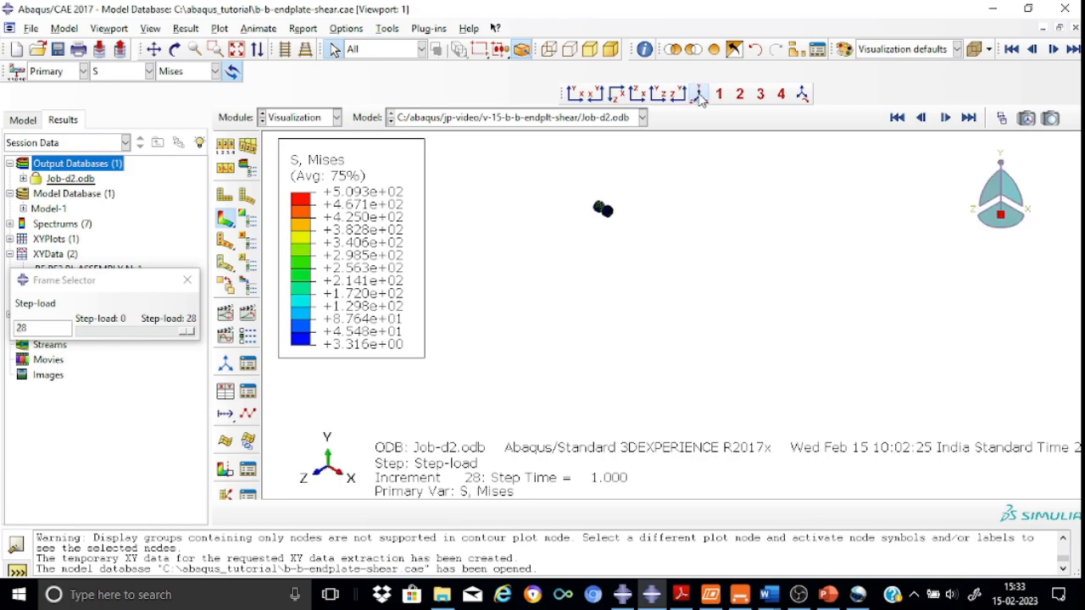
pyautogui.scroll(8, 573, 198)
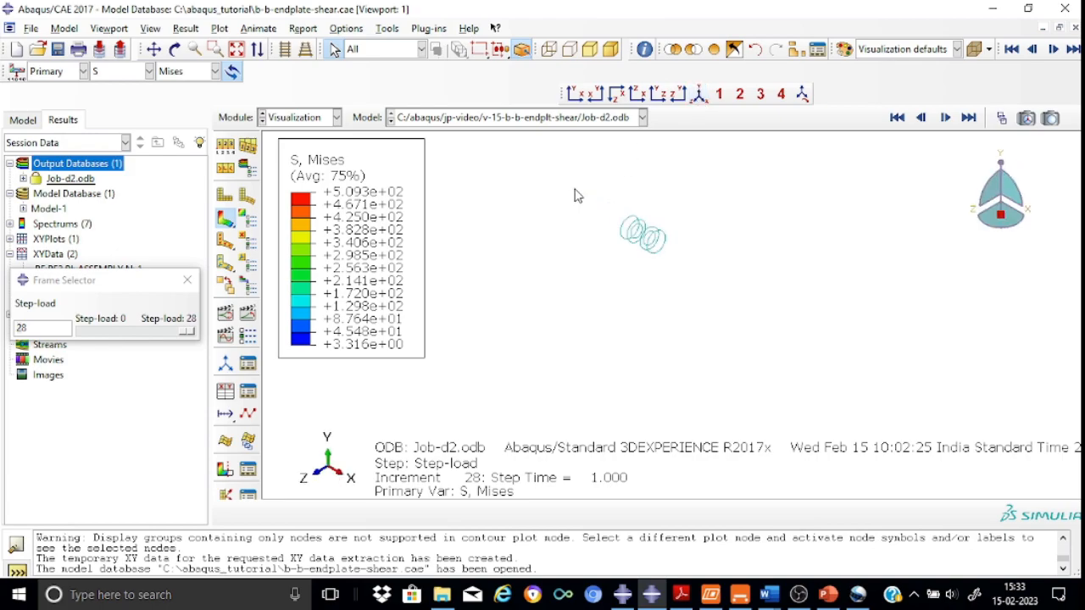
pyautogui.scroll(3, 573, 198)
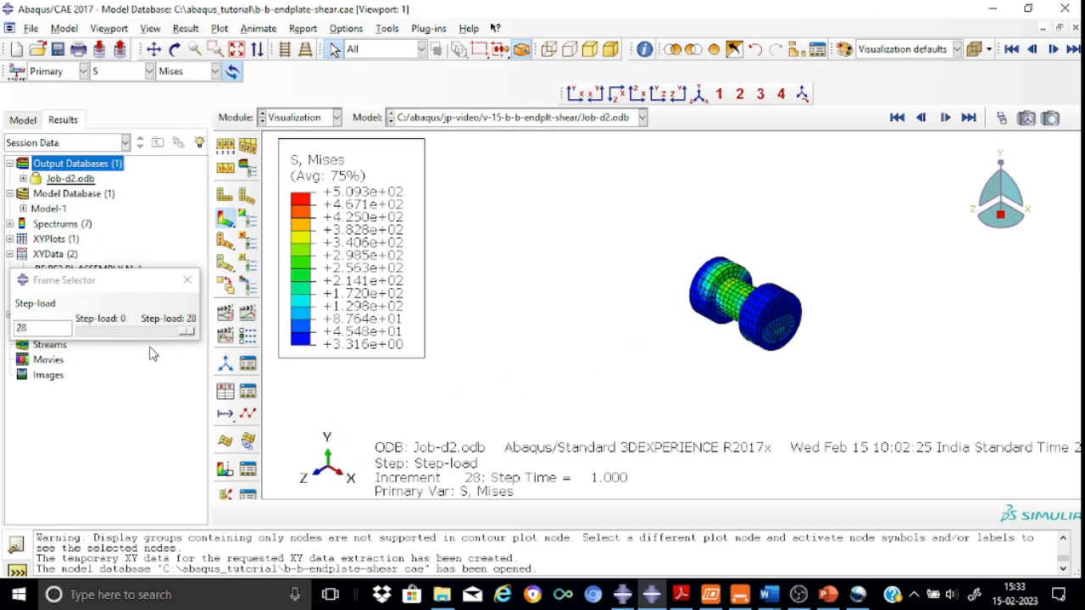
# Display the free body cut force and moment arrows on the bolt
pyautogui.click(186, 280)
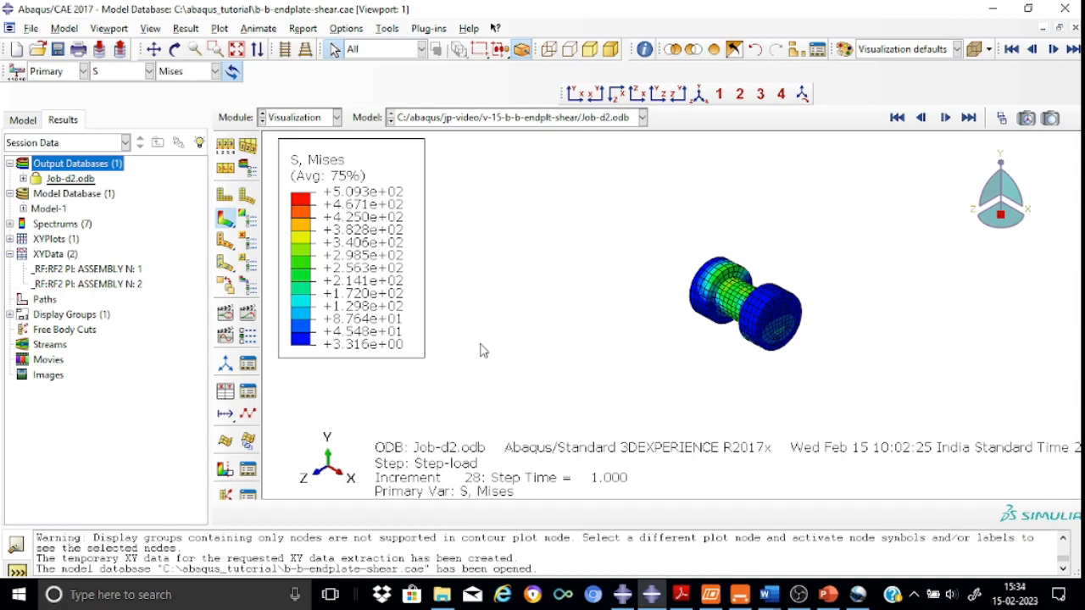
pyautogui.click(226, 470)
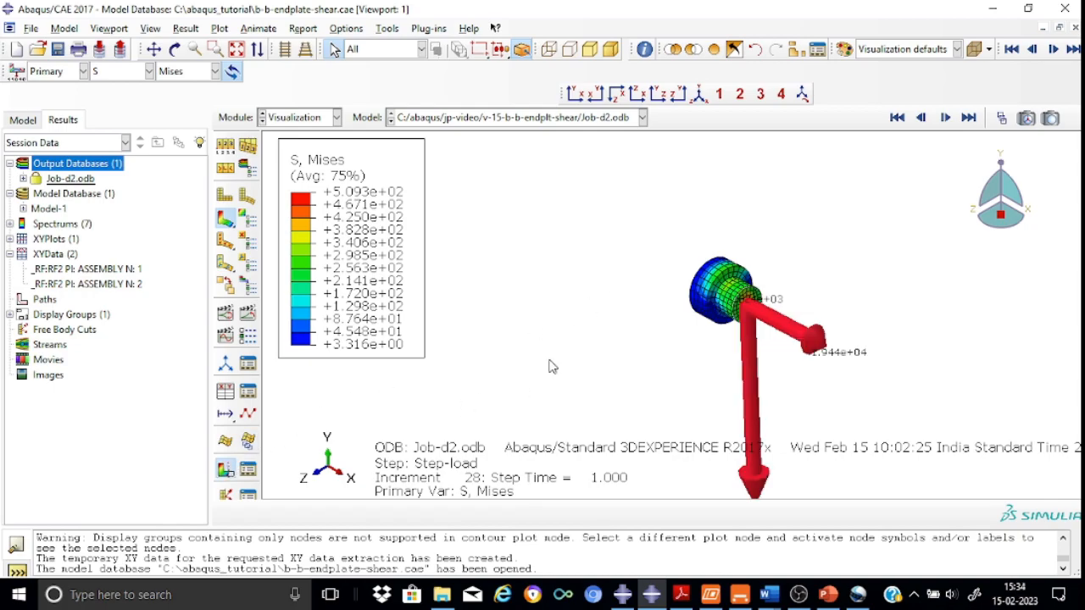
pyautogui.click(1002, 119)
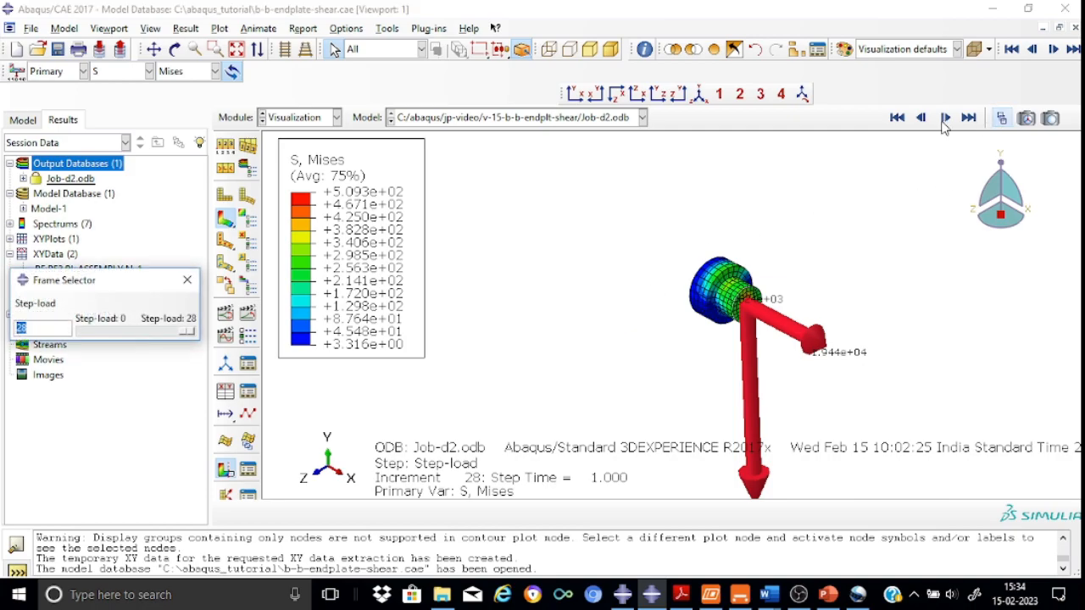
pyautogui.click(187, 280)
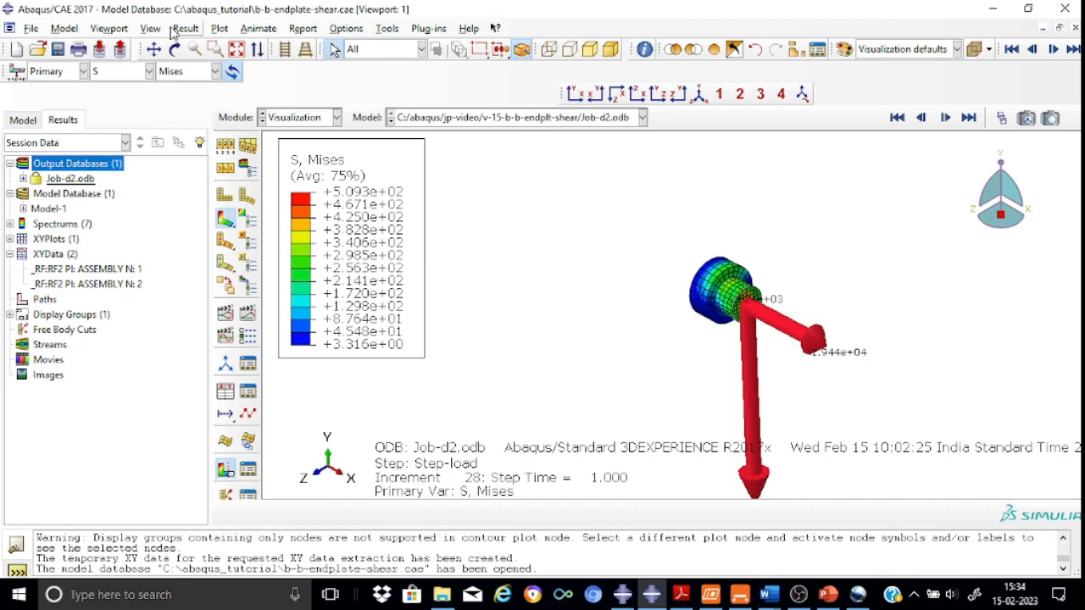
# Move the X-Plane view cut to position about 5.78 in the View Cut Manager
pyautogui.click(155, 49)
pyautogui.moveTo(499, 310); pyautogui.dragTo(506, 221)
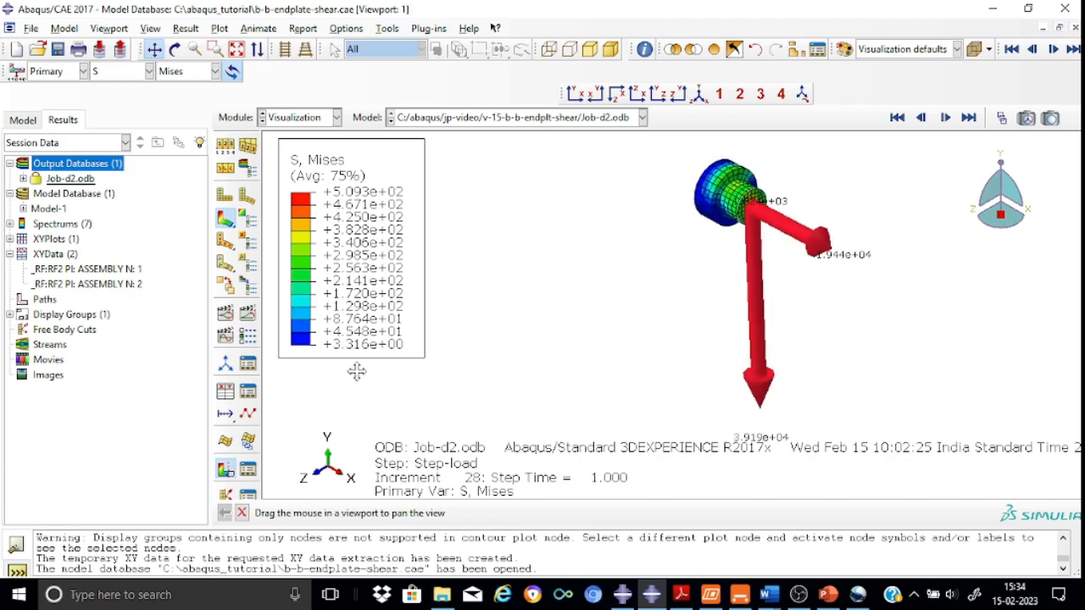
pyautogui.click(225, 470)
pyautogui.click(225, 471)
pyautogui.click(247, 468)
pyautogui.moveTo(230, 388)
pyautogui.mouseDown()
pyautogui.moveTo(252, 388)
pyautogui.moveTo(227, 383)
pyautogui.mouseUp()
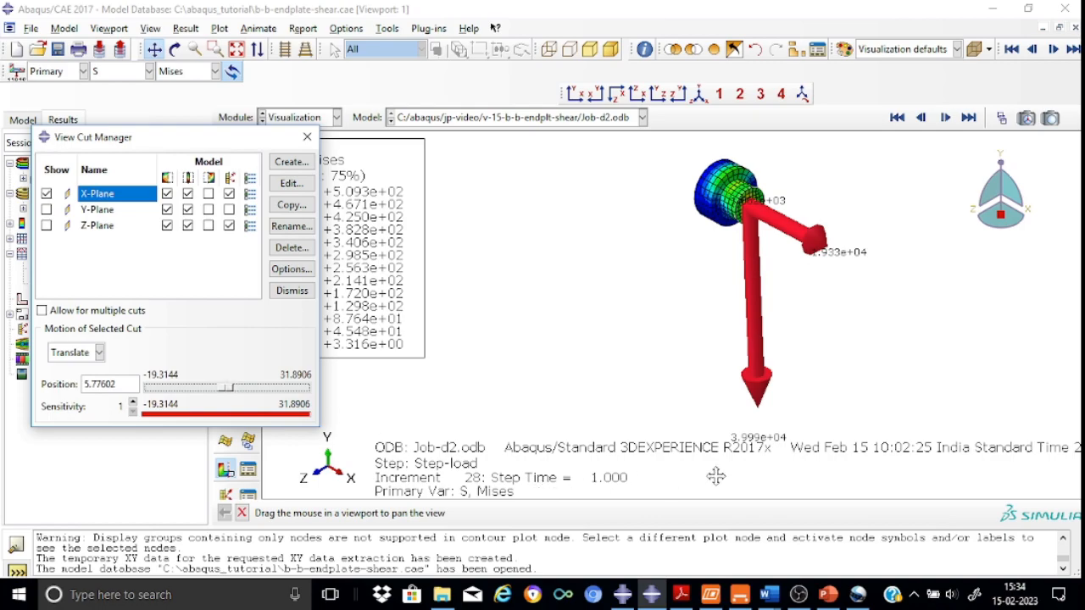
pyautogui.click(307, 137)
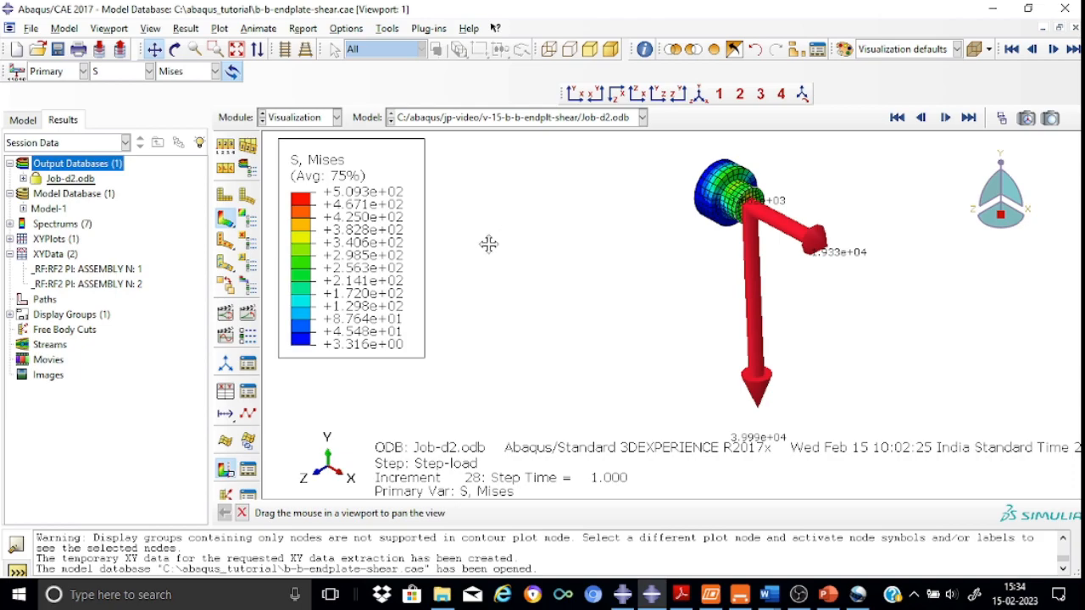
# Plot RF2 reaction force XY data from field output for node labels RP-1 and RP-2 in the assembly
pyautogui.click(226, 392)
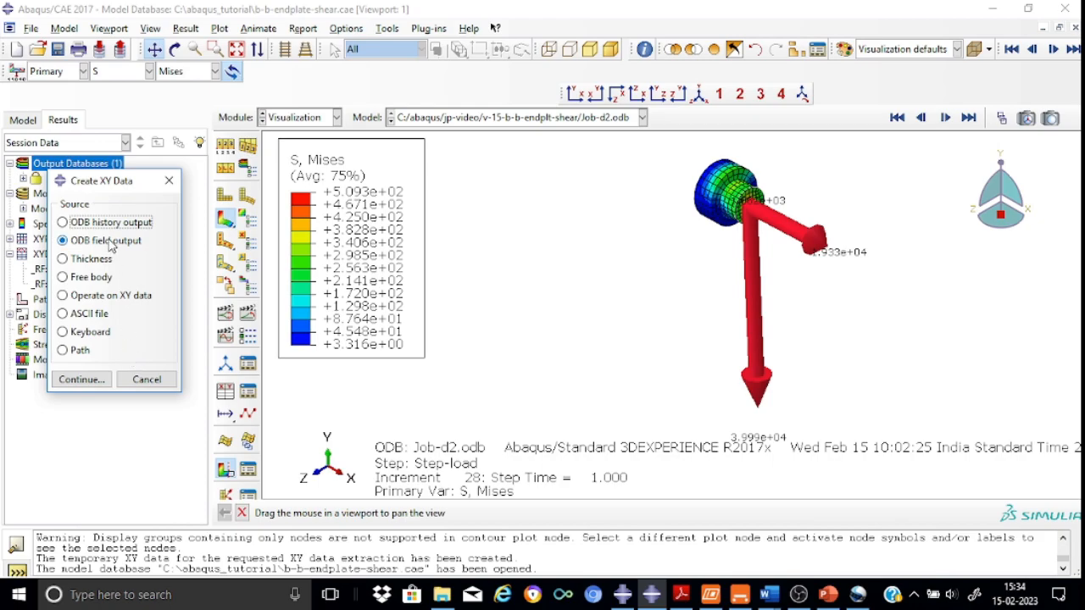
pyautogui.click(98, 383)
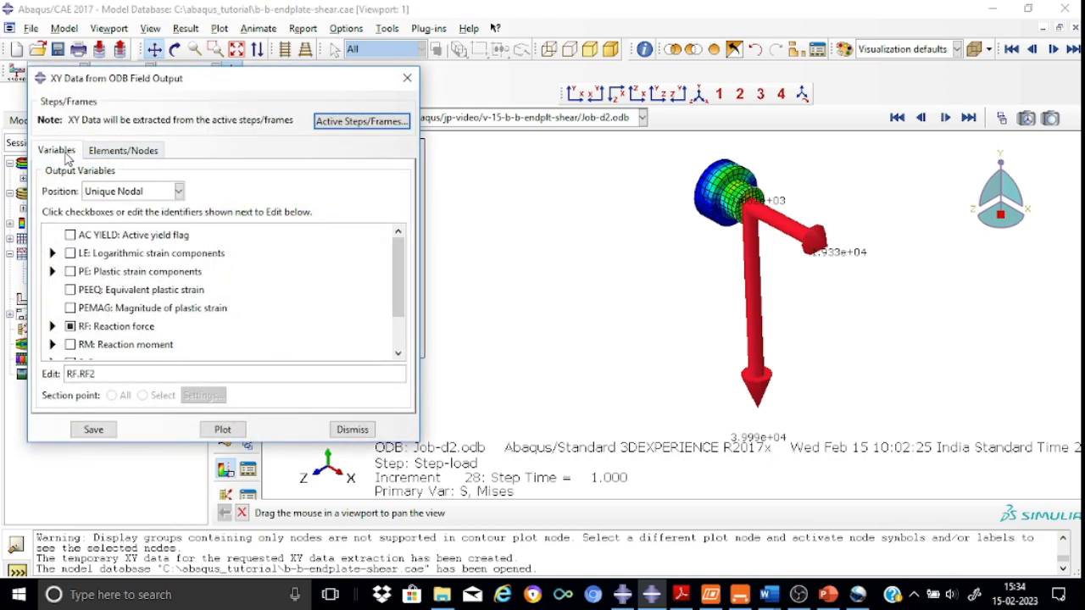
pyautogui.click(107, 153)
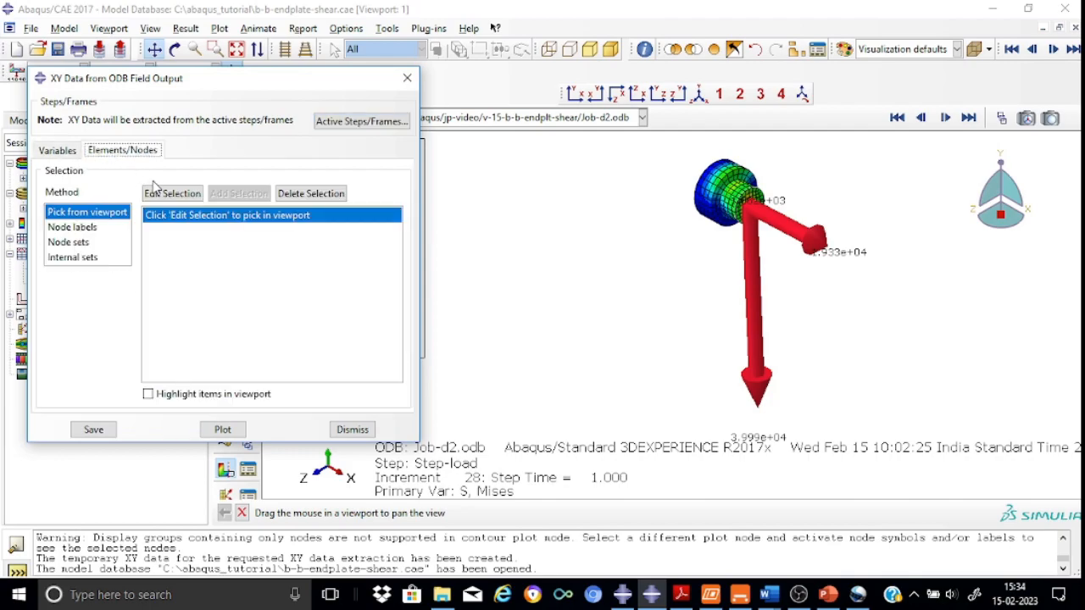
pyautogui.click(85, 227)
pyautogui.click(248, 231)
pyautogui.write('RP-1')
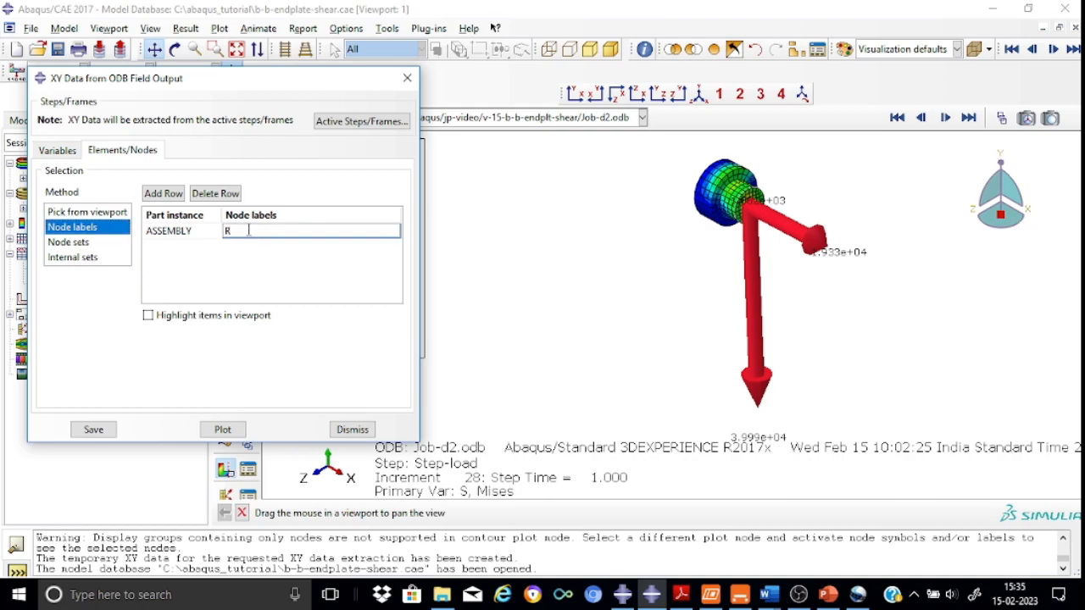
pyautogui.write(',RP-2')
pyautogui.click(231, 430)
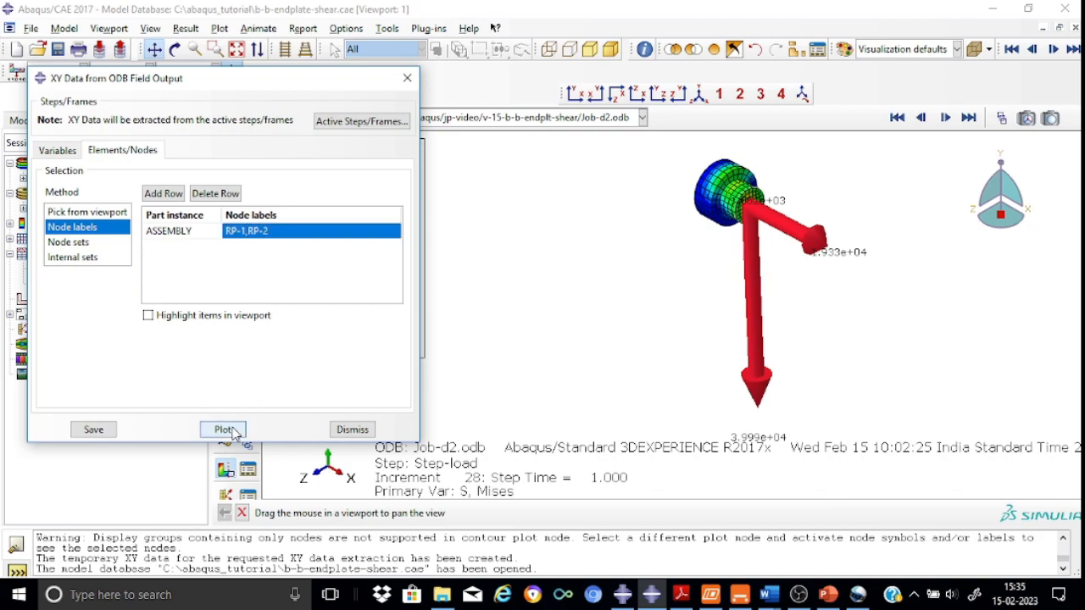
pyautogui.click(407, 79)
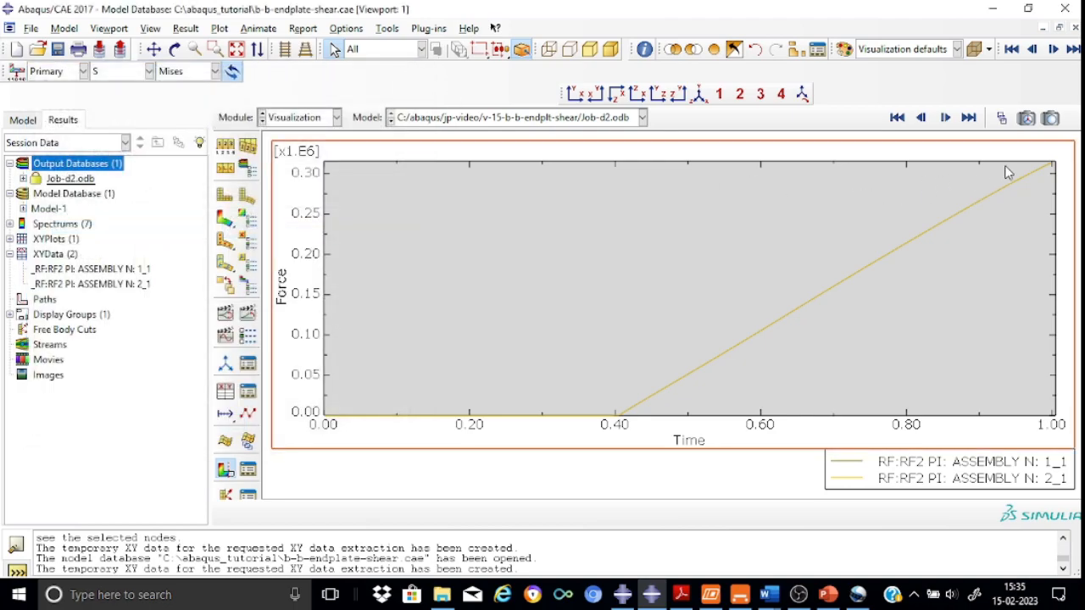